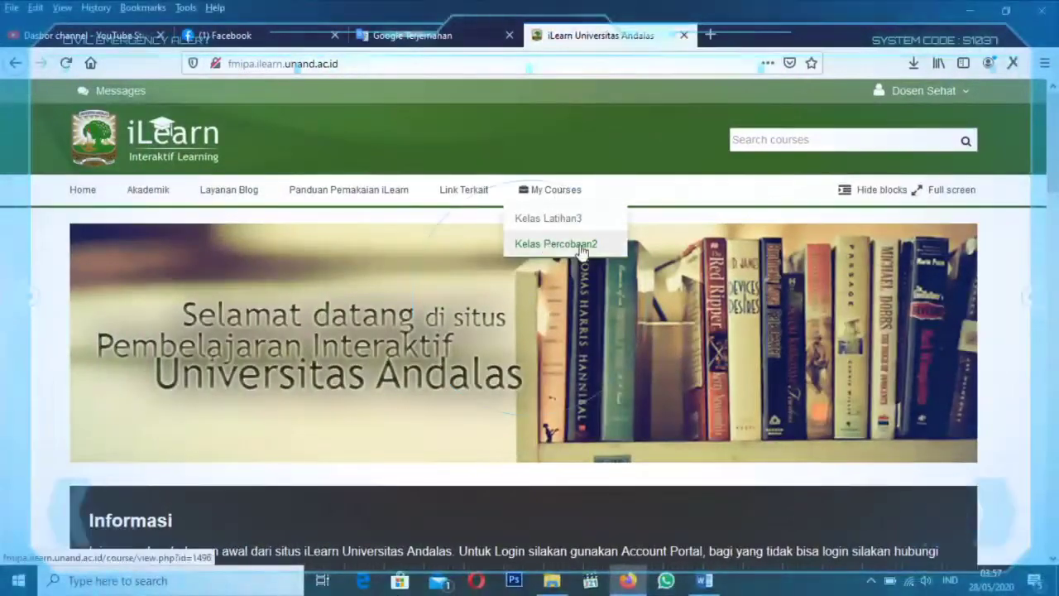
Open the Kelas Percobaan2 course and look through its topics down to Topic 7.
click(551, 239)
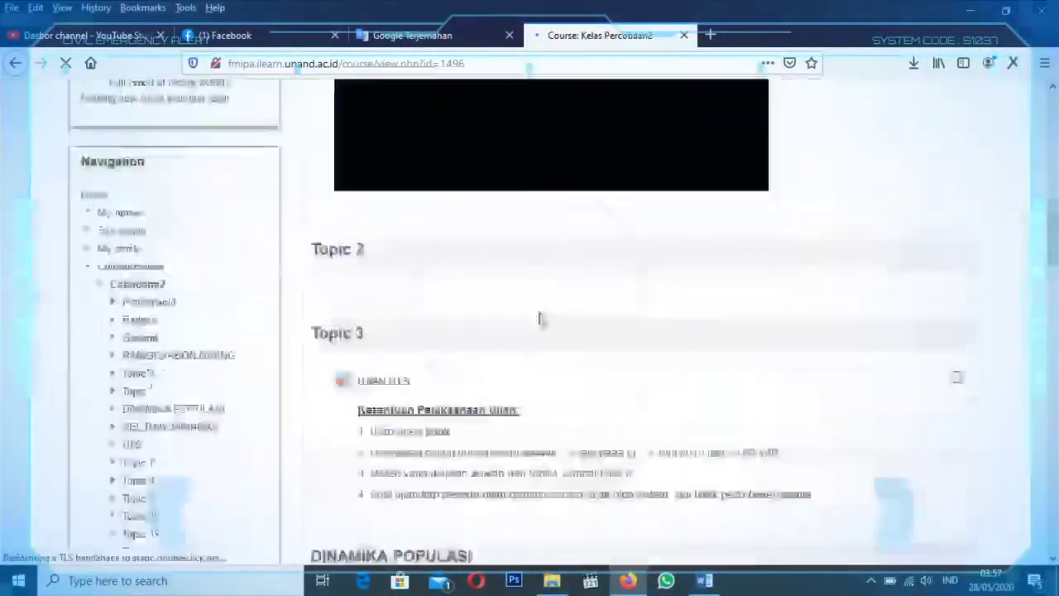
scroll(529, 331, up, 3)
scroll(1055, 236, down, 2)
drag(1055, 236, 1055, 422)
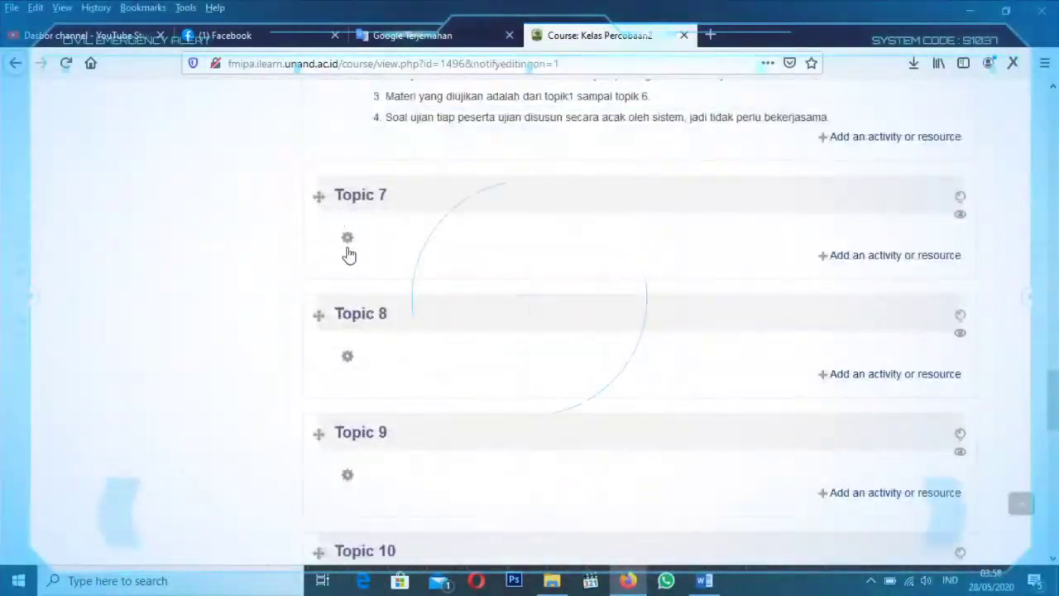
Rename the Topic 7 section as UJIAN AKHIR SEMESTER.
click(348, 238)
click(271, 414)
click(194, 411)
text(UJIAN AKHIR SEMESTER)
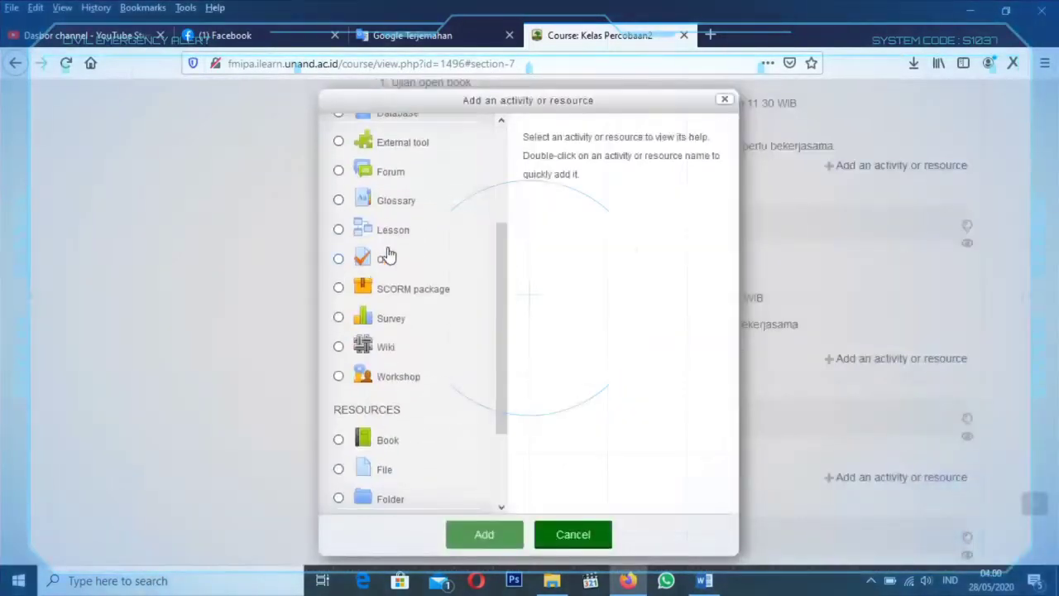
Add a quiz to the UJIAN AKHIR SEMESTER section and name it SOAL UJIAN AKHIR SEMESTER.
double_click(389, 258)
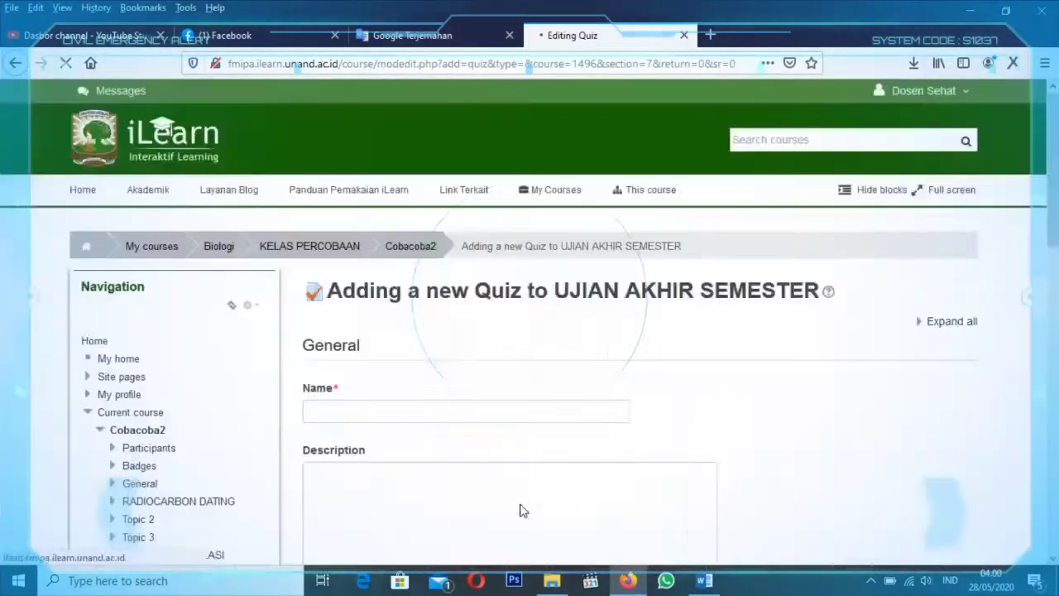
click(501, 408)
text(UJIAN A)
text(SOAL)
scroll(355, 339, down, 6)
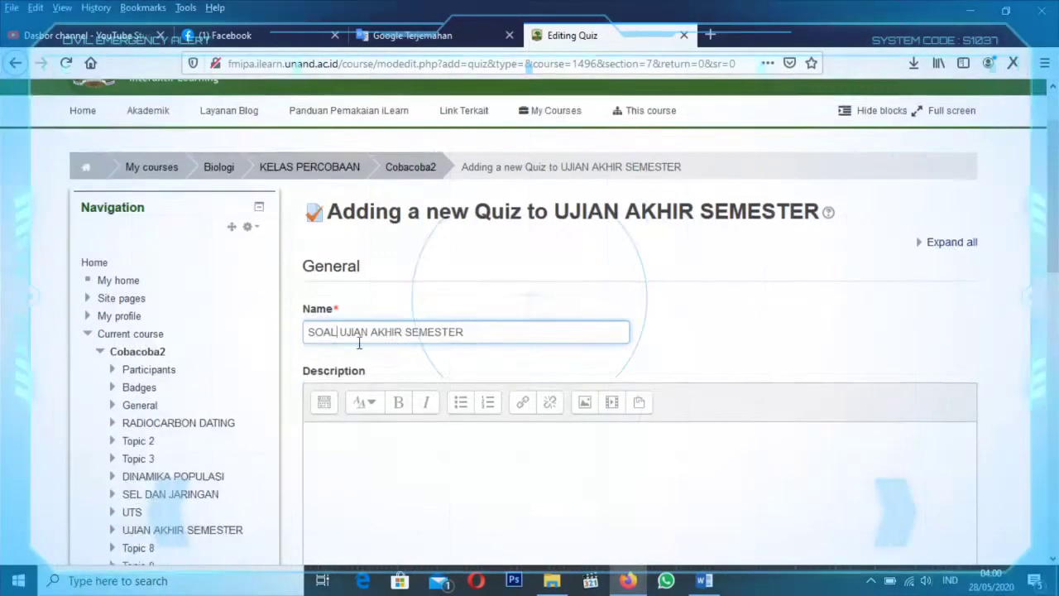
Set the quiz layout to start a new page for every question.
click(606, 396)
scroll(364, 404, down, 9)
click(369, 272)
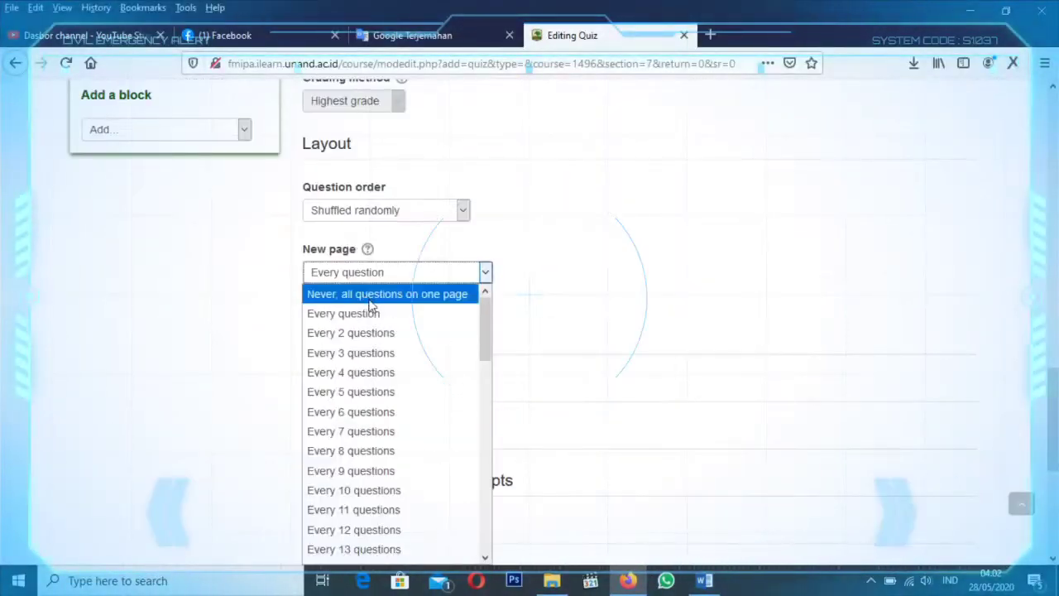
click(348, 312)
scroll(347, 313, down, 2)
scroll(326, 249, down, 2)
Clear the quiz's review options for immediately after the attempt and for later while the quiz is still open.
click(348, 222)
click(478, 289)
click(478, 326)
click(478, 403)
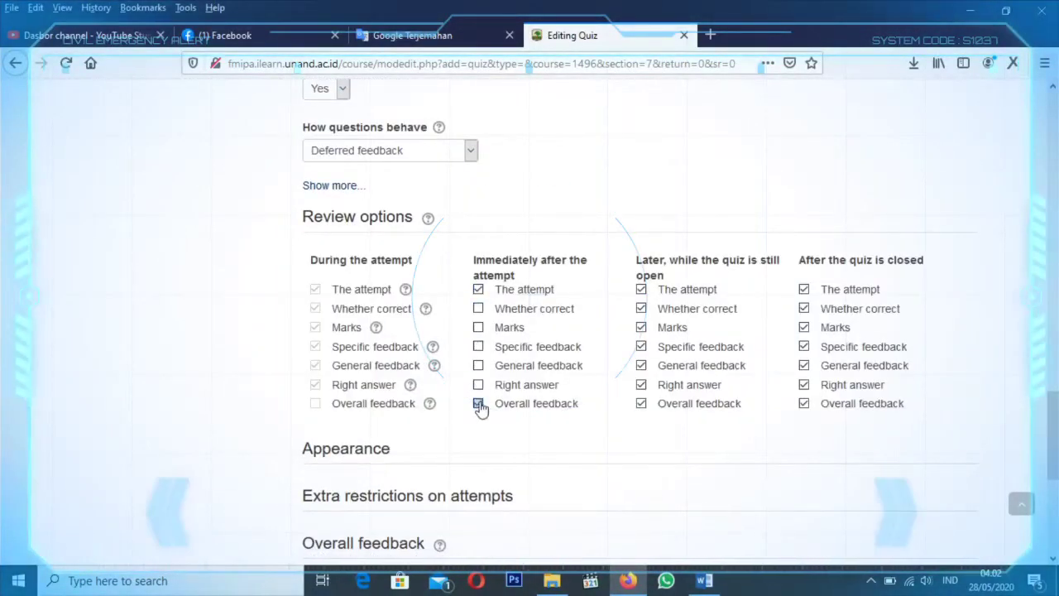
click(641, 289)
click(642, 327)
click(641, 403)
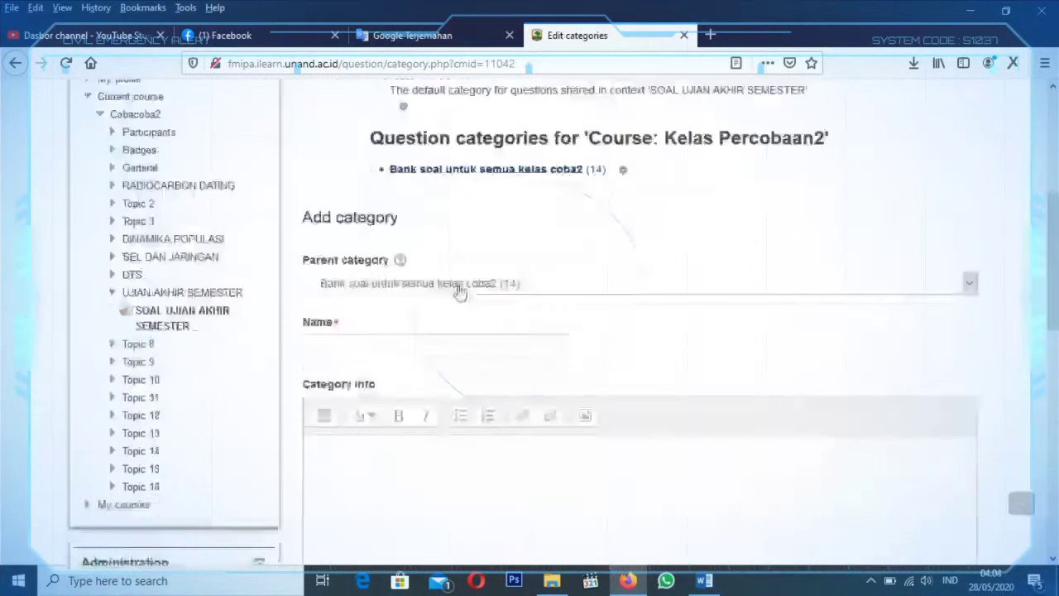
Add a question category named Bank Soal utk latihan lagi.
click(375, 345)
text(Bank Soal utk latihan)
scroll(375, 348, down, 4)
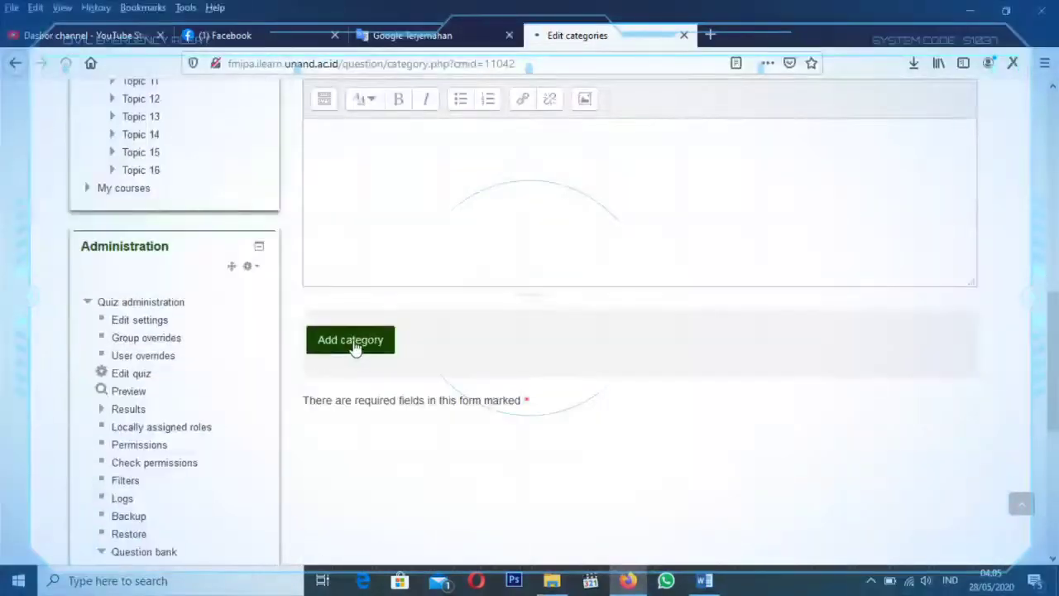
click(350, 338)
Go to the question bank's questions and start creating a multiple choice question.
scroll(141, 350, down, 10)
click(147, 331)
click(451, 345)
click(397, 331)
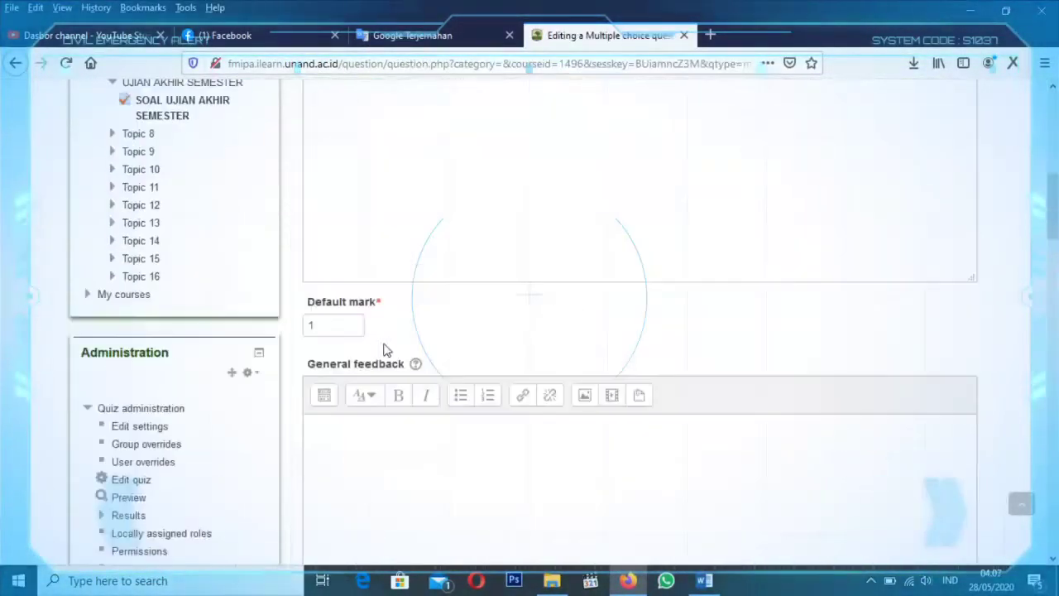
Number the multiple choice question's choices as A., B., C.
scroll(385, 348, down, 5)
click(352, 259)
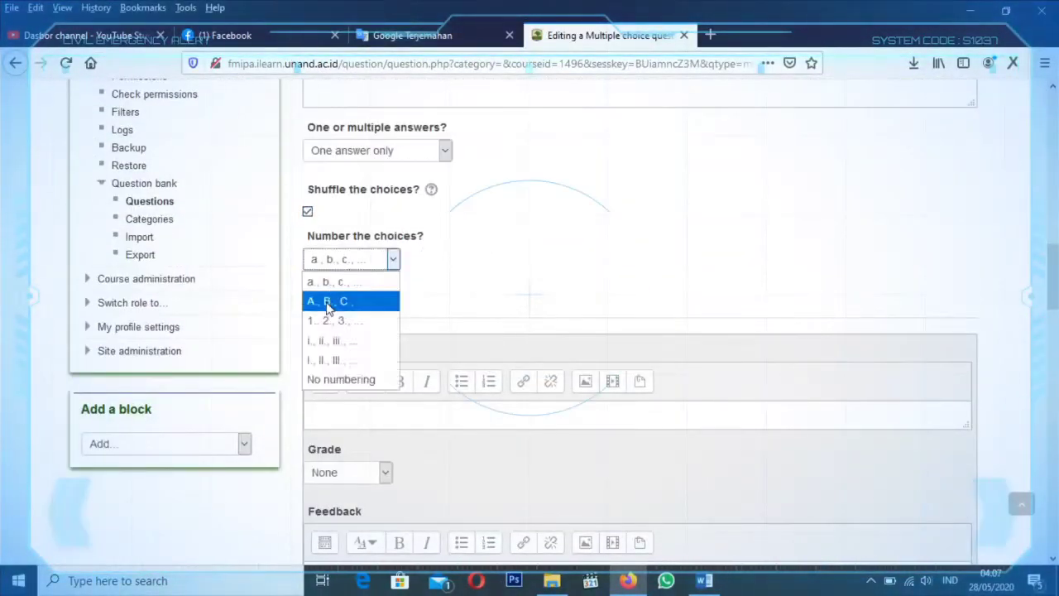
click(350, 300)
Enter Kambium gabus as choice 1, grade the Pericycle choice at 100%, and check the remaining answer choices.
scroll(350, 301, down, 2)
text(Kambium gabus)
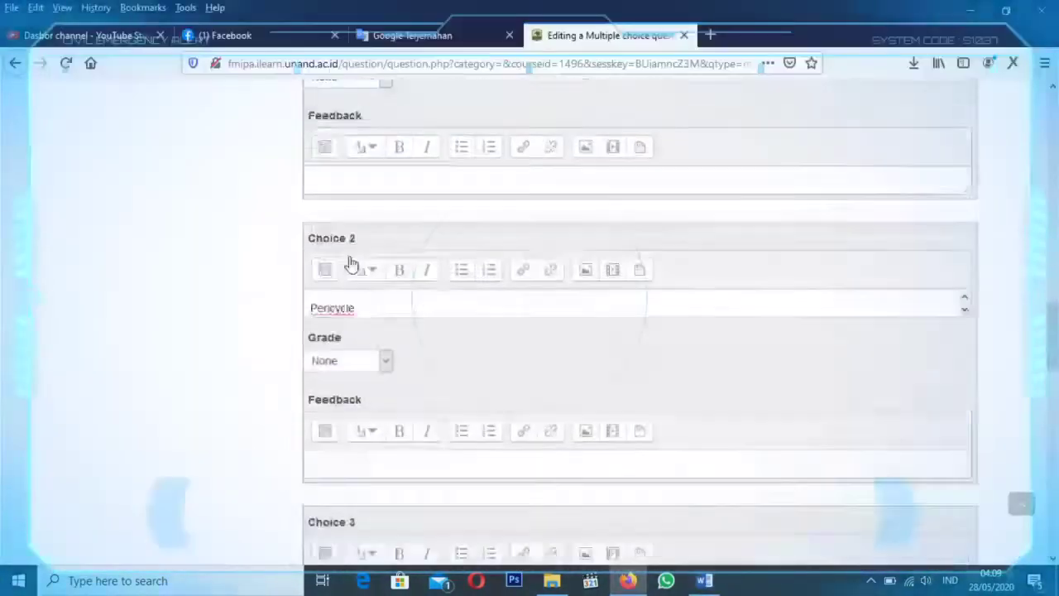
click(343, 450)
click(331, 99)
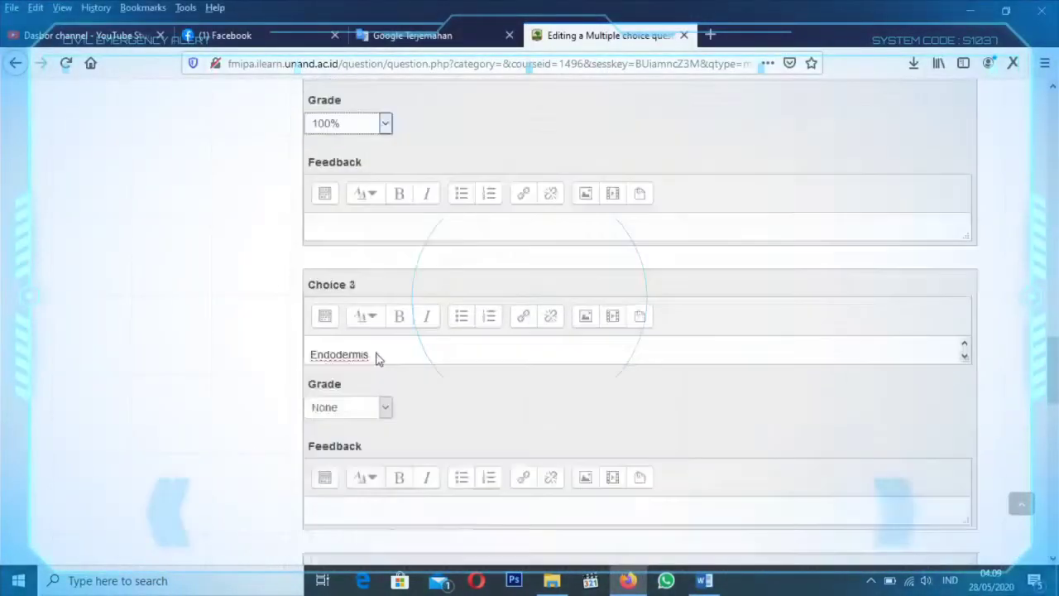
scroll(348, 331, up, 1)
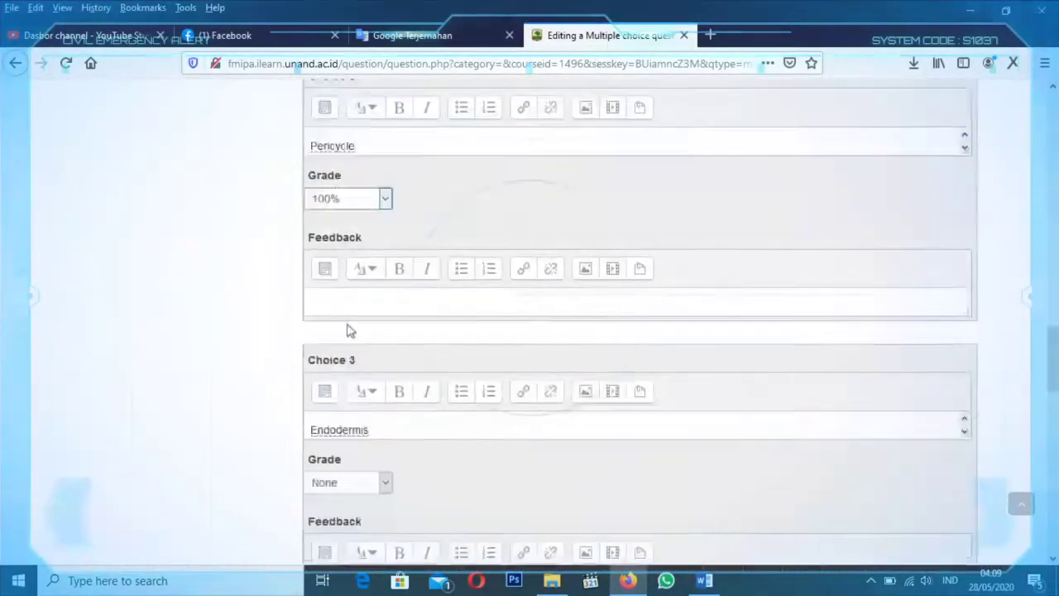
scroll(356, 331, down, 10)
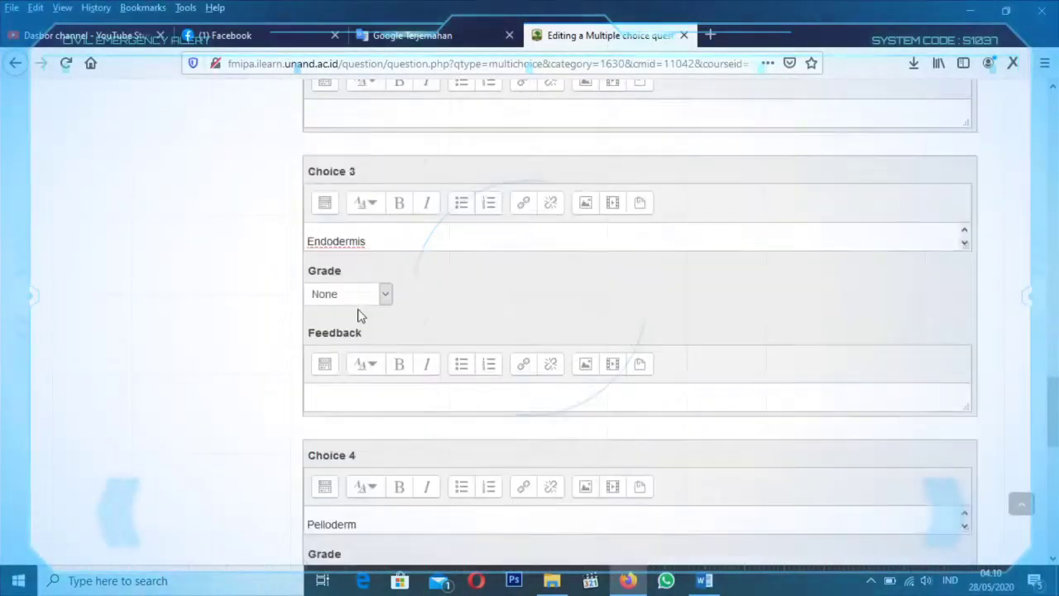
scroll(360, 314, up, 8)
scroll(321, 353, up, 1)
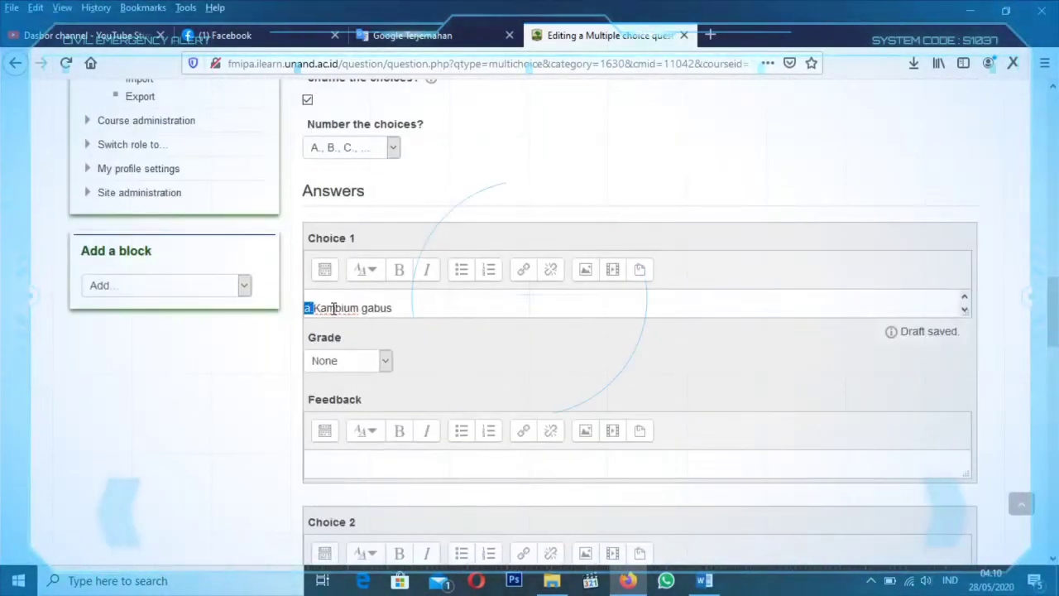
scroll(409, 491, down, 10)
scroll(394, 463, up, 3)
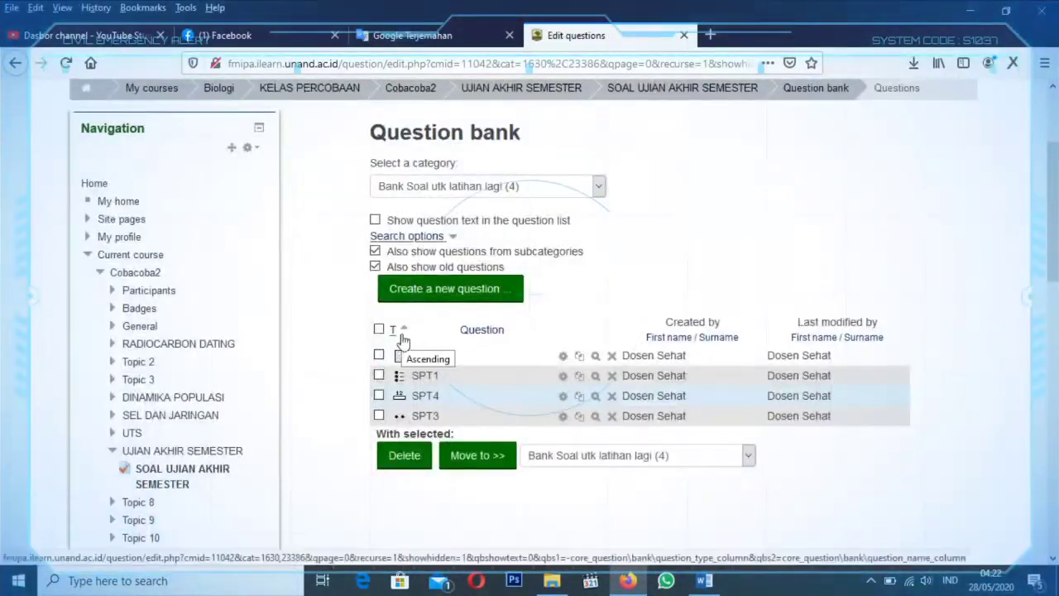
Return to the course page and open the SOAL UJIAN AKHIR SEMESTER quiz.
scroll(403, 339, down, 2)
click(142, 194)
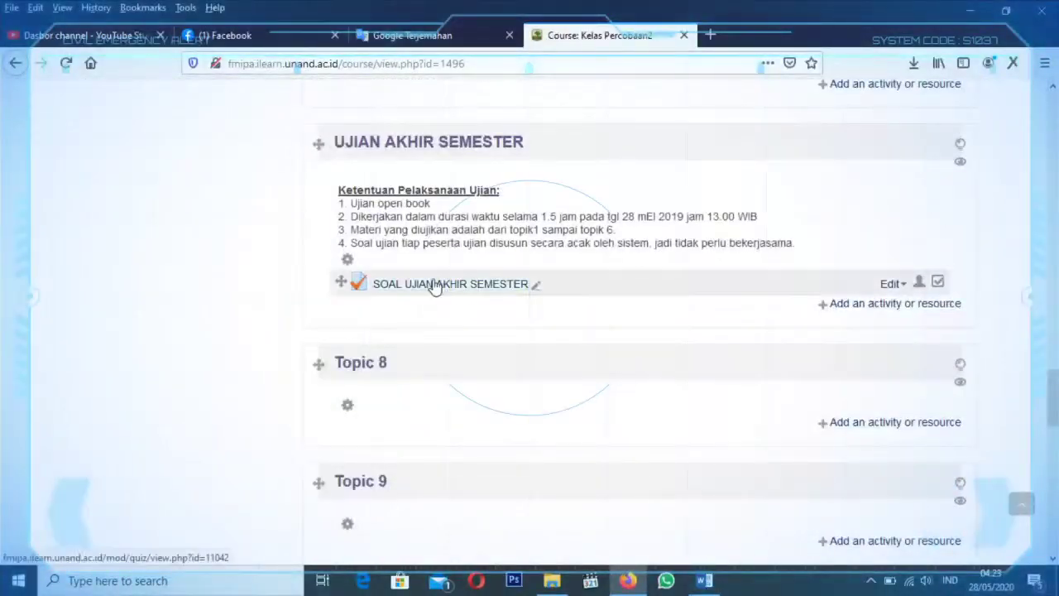
click(435, 285)
click(656, 369)
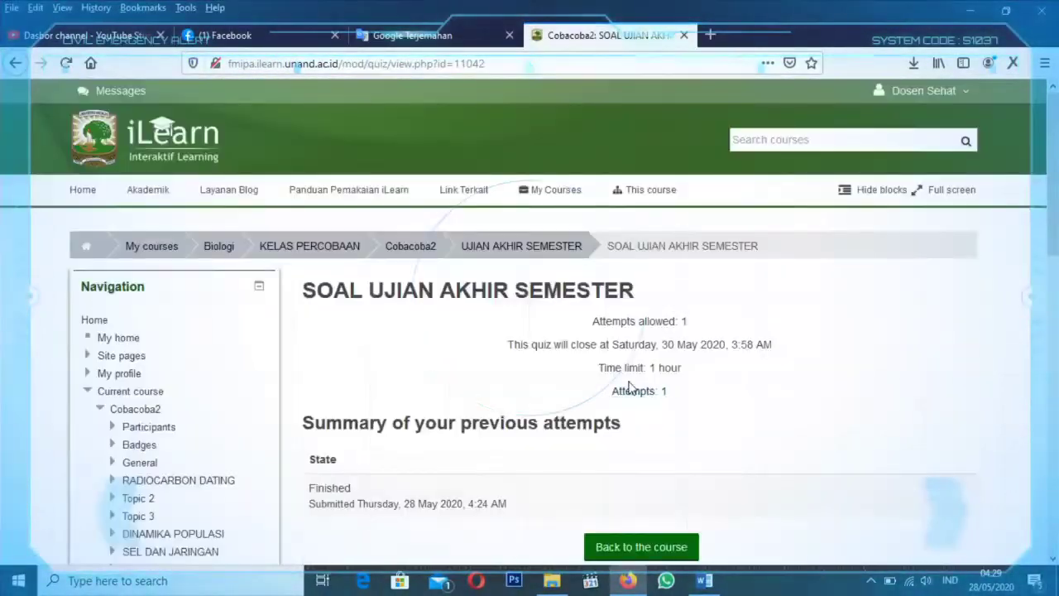
Open the student's question 1 response that requires grading in the quiz's grades report.
scroll(629, 386, down, 3)
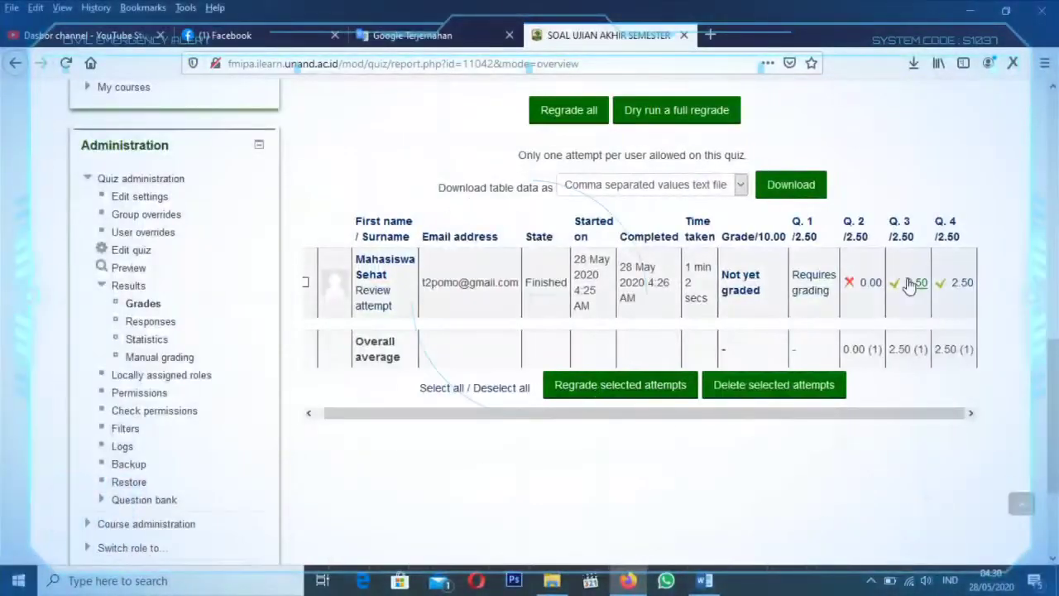
click(813, 281)
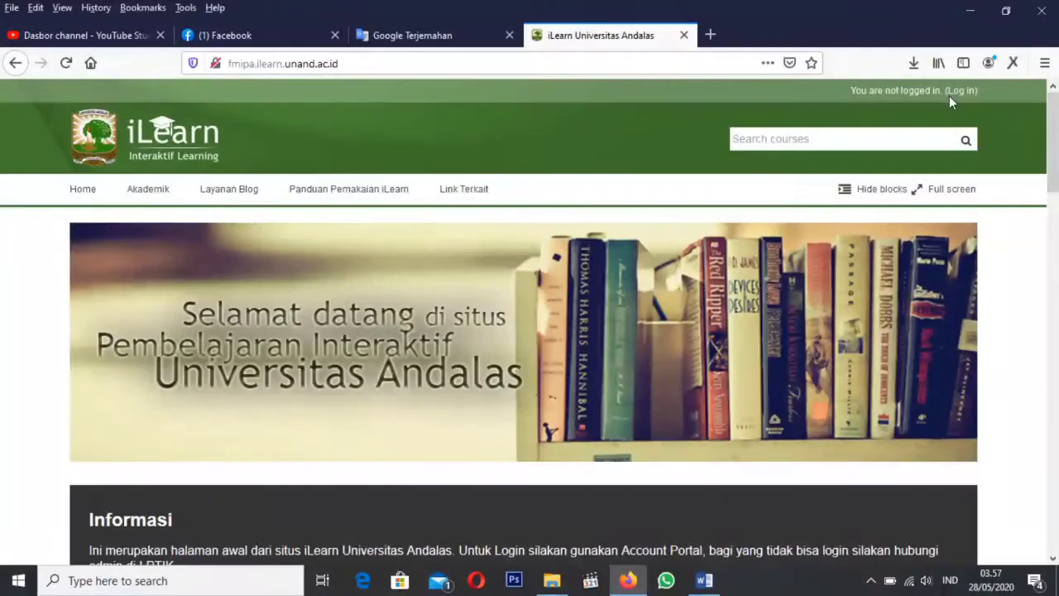
Log in to the iLearn site with the saved dosen account.
click(962, 92)
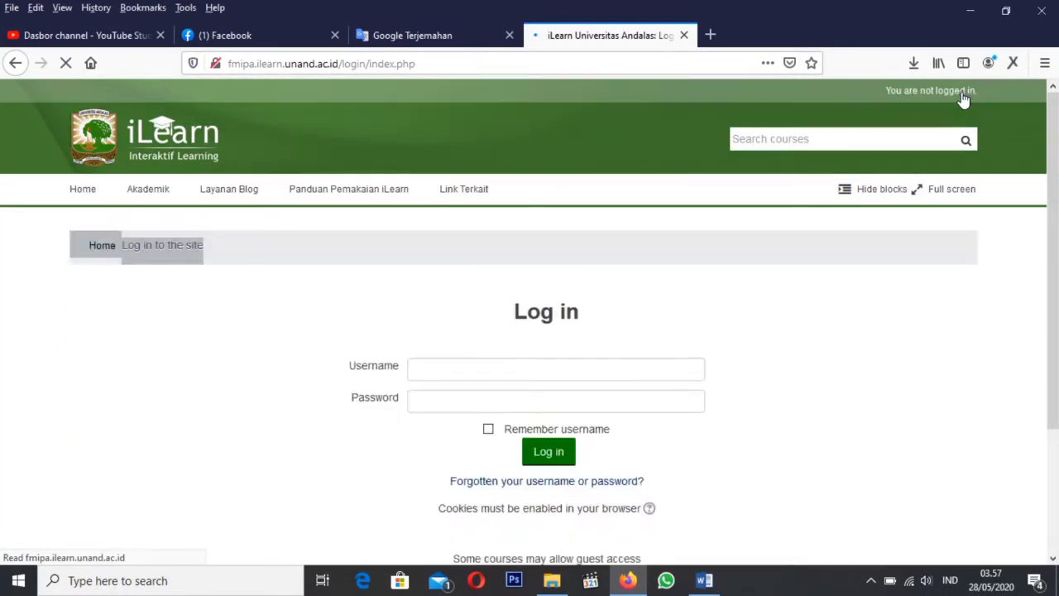
click(484, 365)
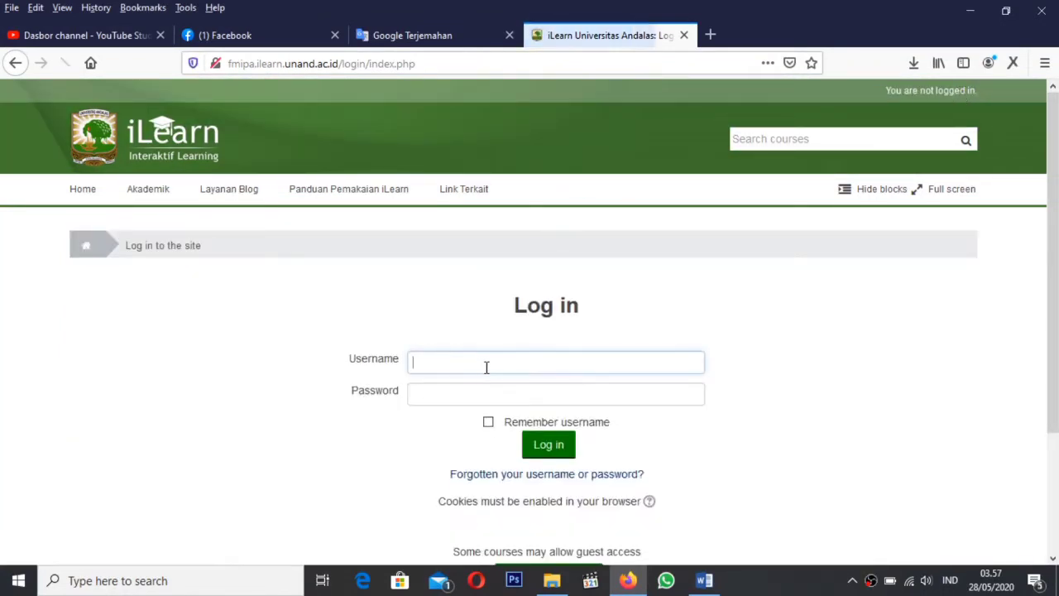
click(547, 364)
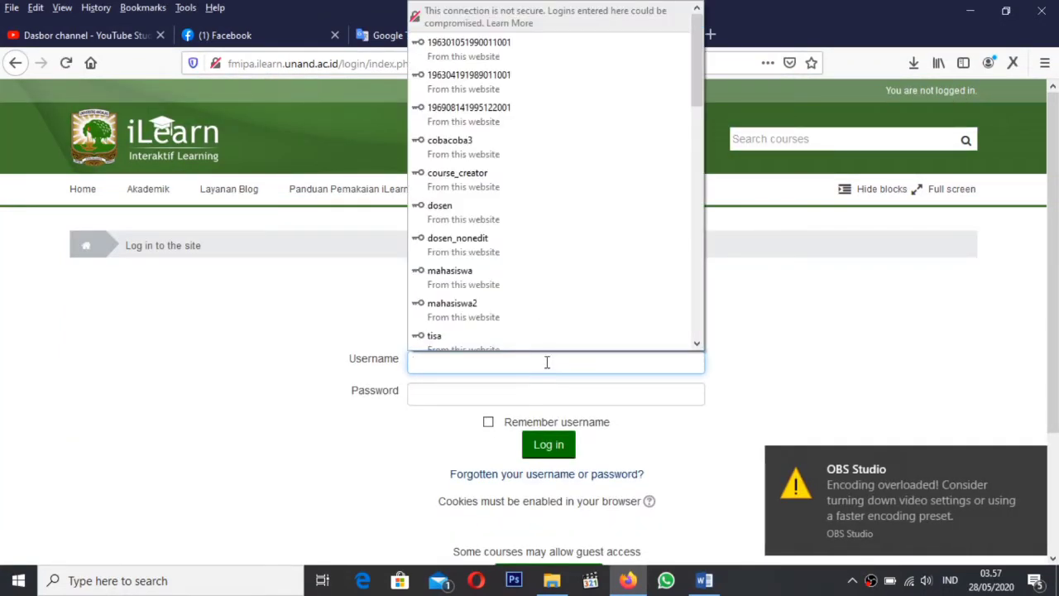
click(504, 214)
drag(444, 364, 390, 345)
click(413, 294)
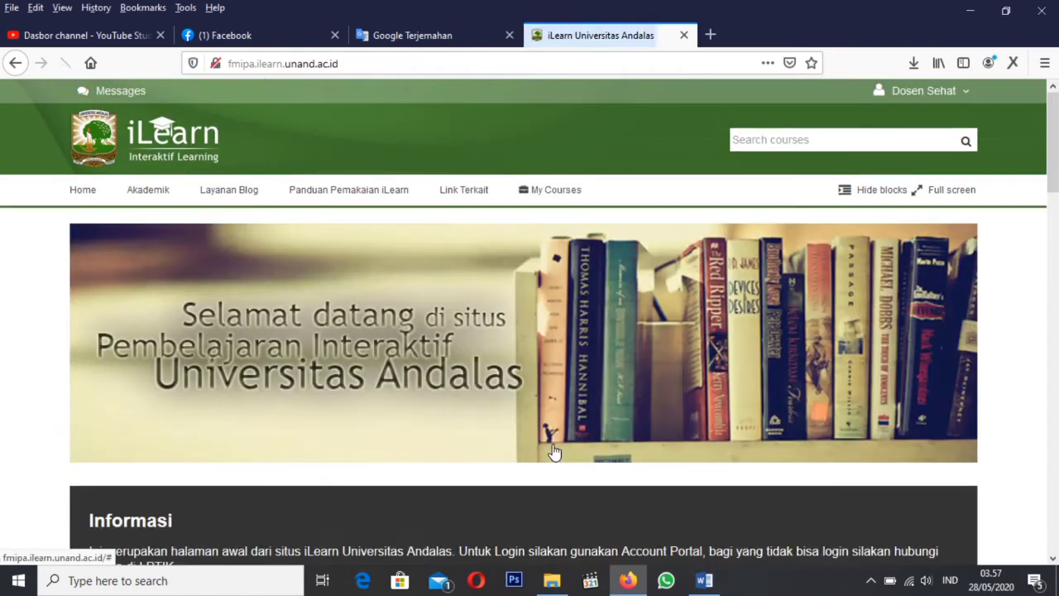
Check the account menu and open the Kelas Percobaan2 course from the enrolled courses.
click(897, 91)
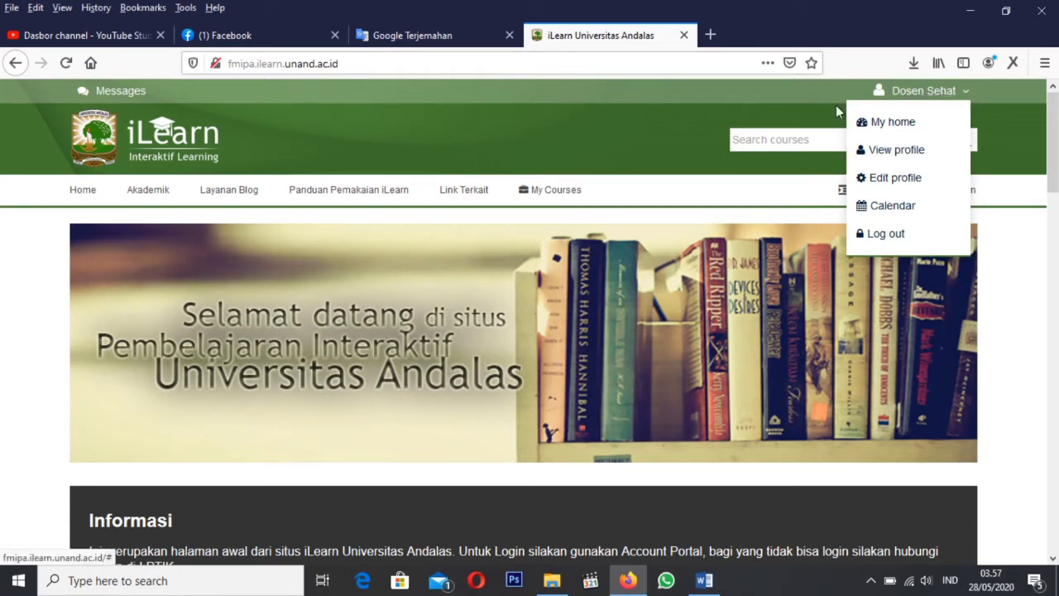
mouse_move(549, 194)
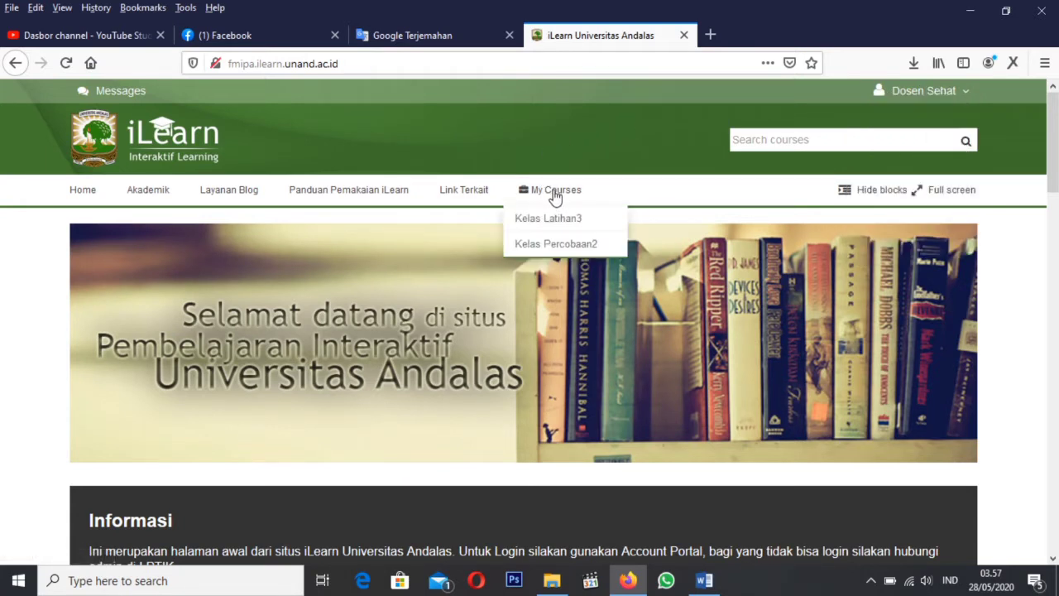
click(556, 248)
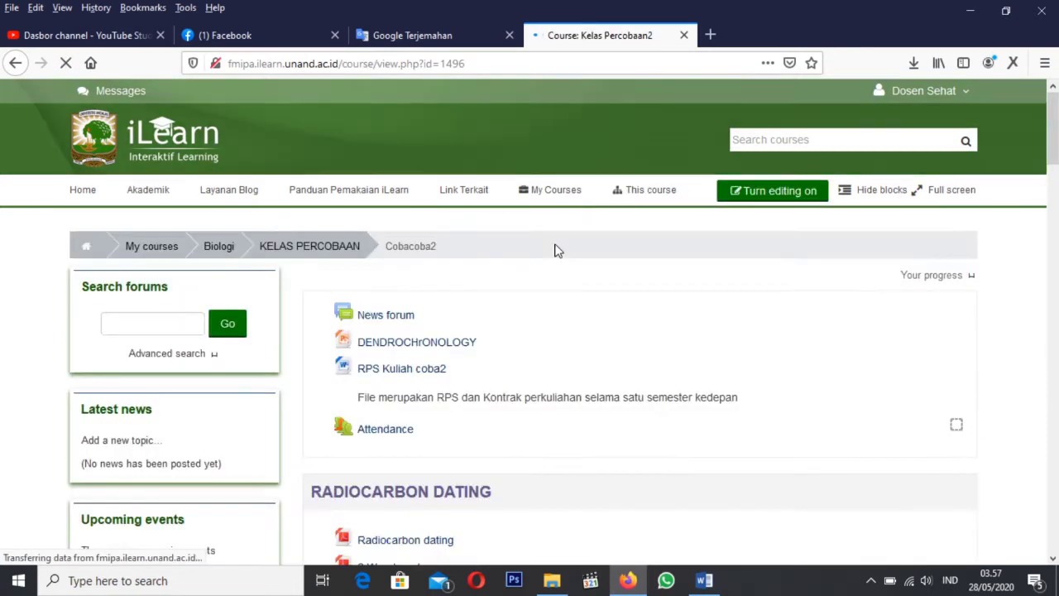
Look over the existing course topics and turn editing on for the Kelas Percobaan2 course.
scroll(542, 360, down, 2)
scroll(541, 357, down, 15)
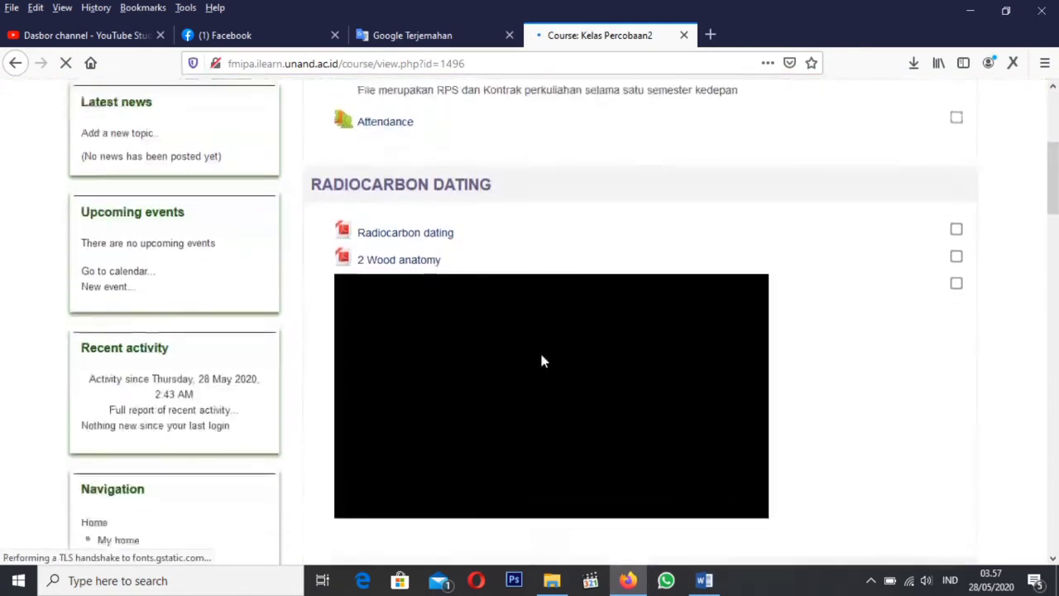
scroll(533, 331, up, 2)
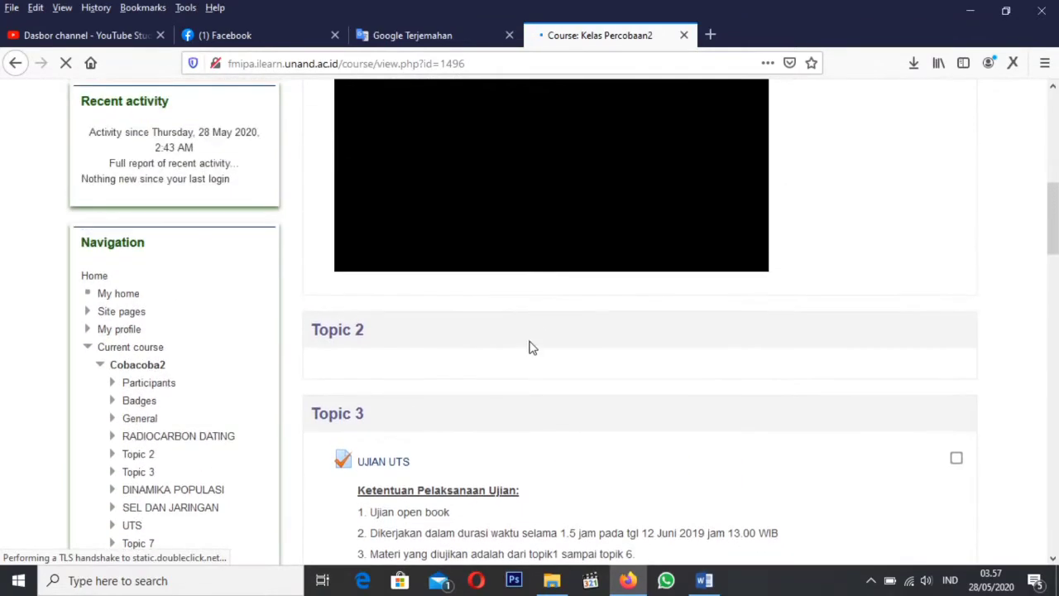
scroll(530, 353, down, 10)
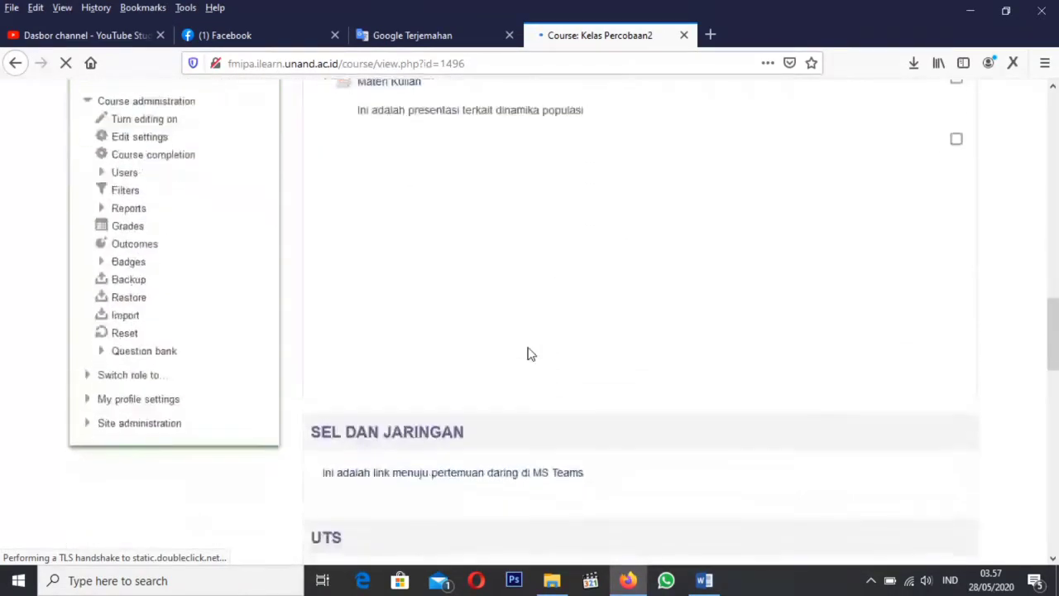
scroll(530, 352, down, 6)
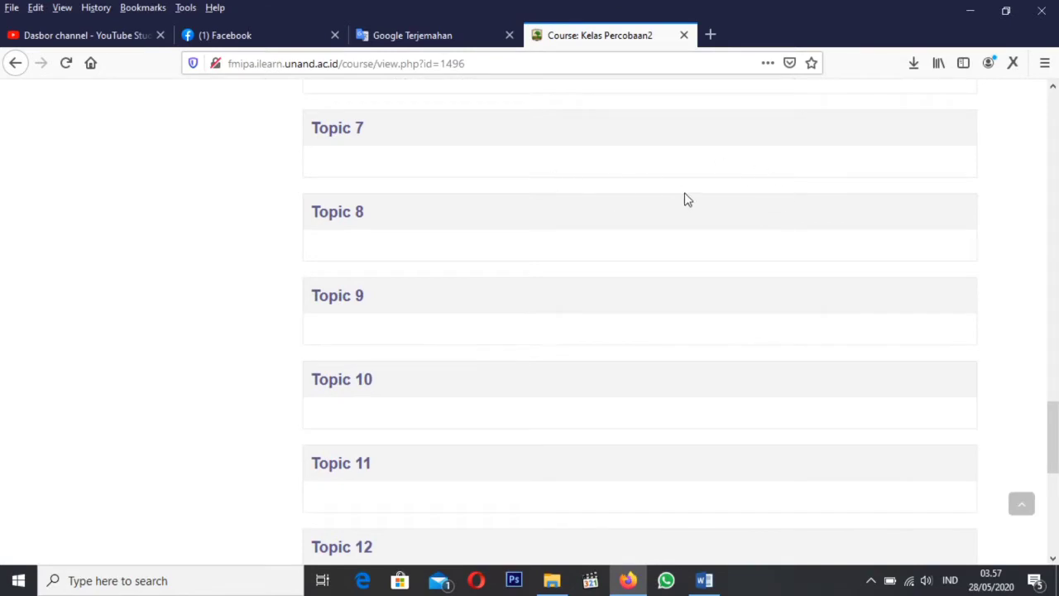
scroll(686, 200, up, 15)
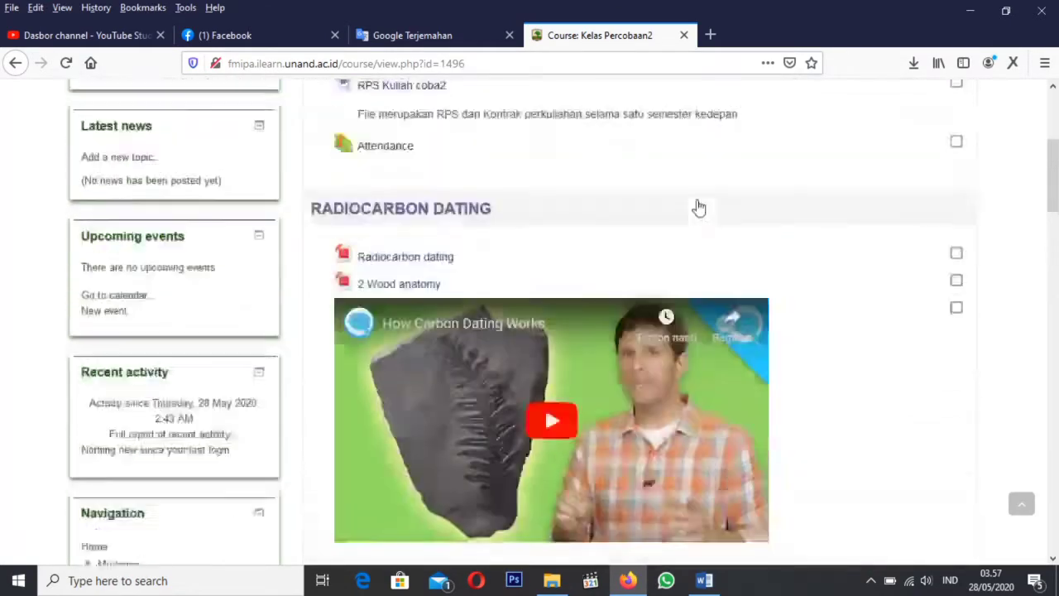
scroll(699, 207, up, 4)
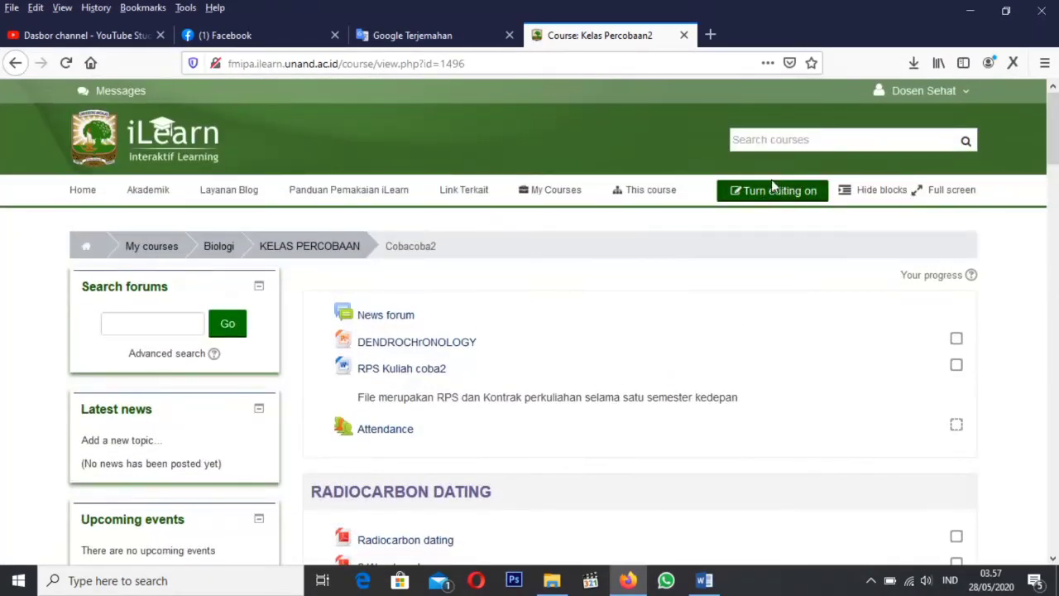
click(778, 191)
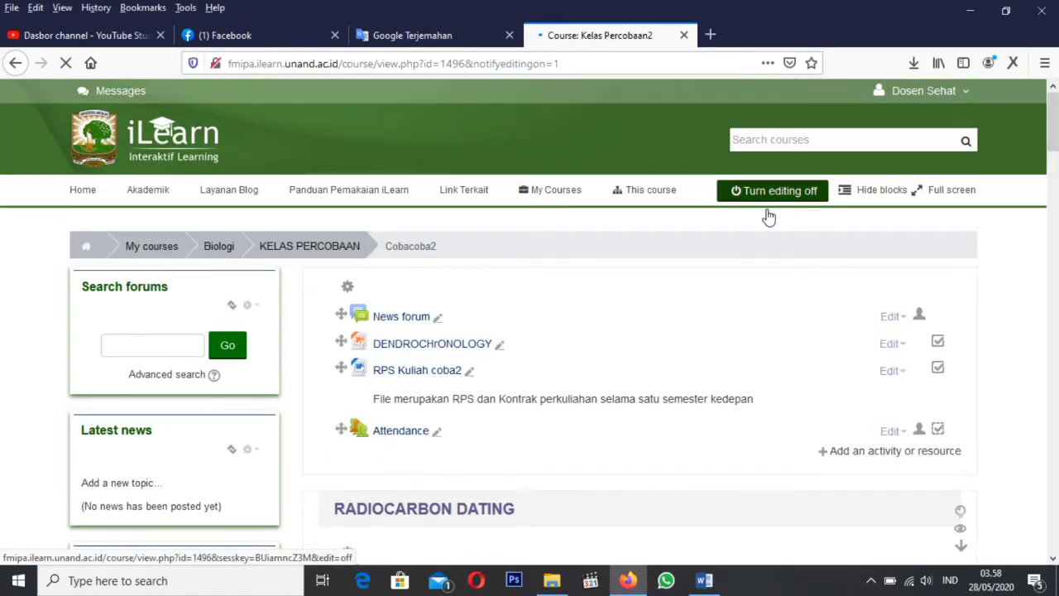
Open Topic 7's section settings and replace its default section name with UJIAN AKHIR SEMESTER.
drag(1053, 143, 1053, 376)
scroll(1053, 377, down, 2)
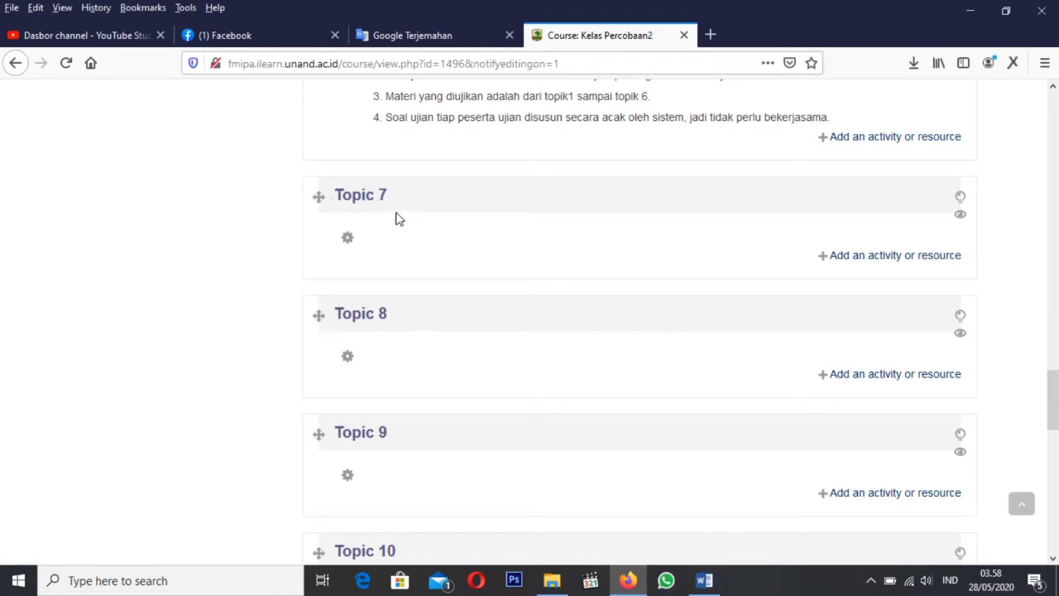
click(348, 240)
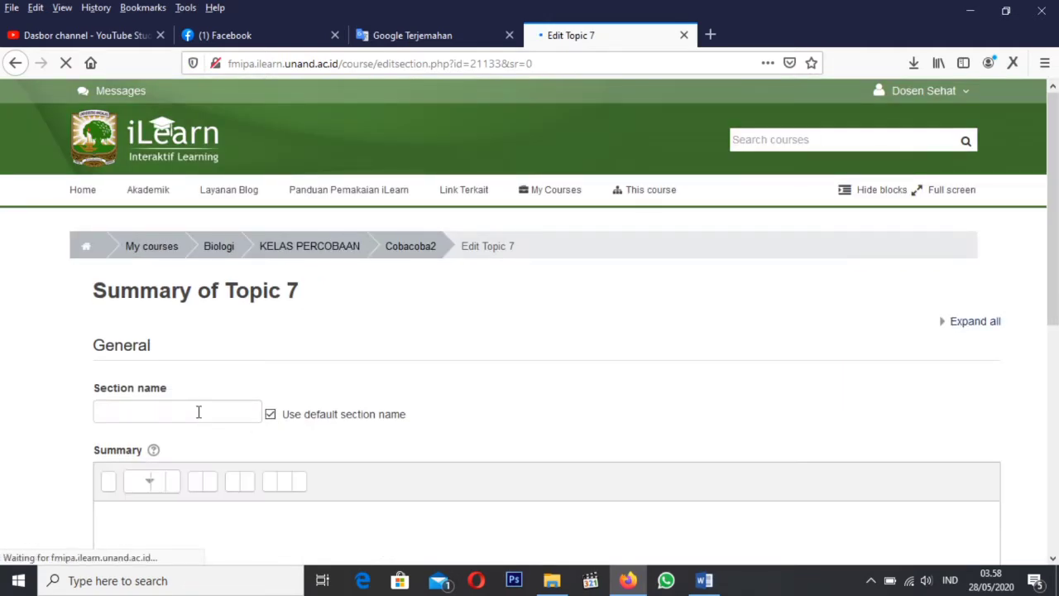
click(199, 412)
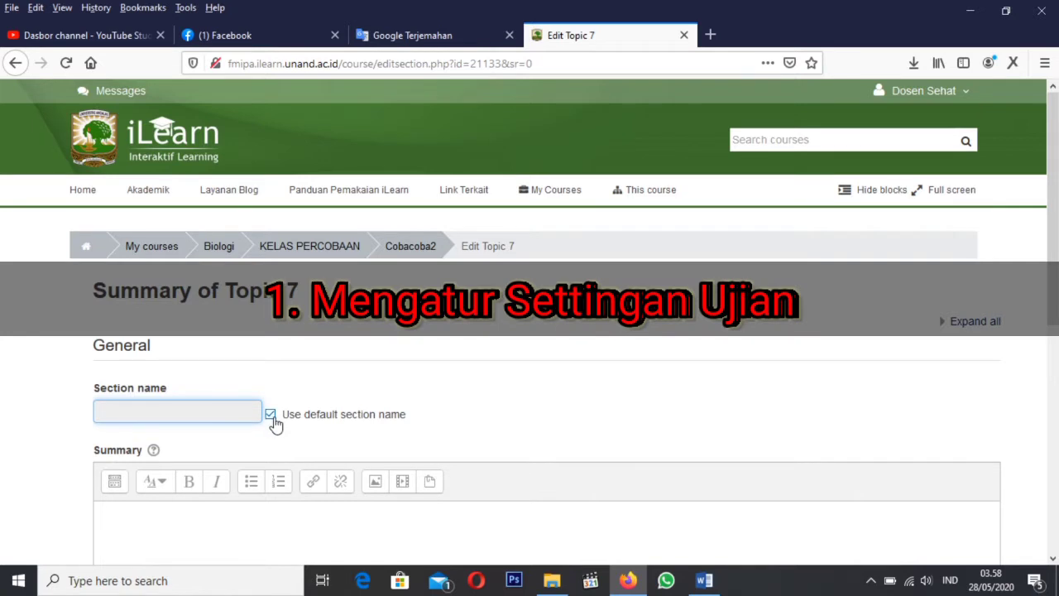
click(271, 415)
click(193, 411)
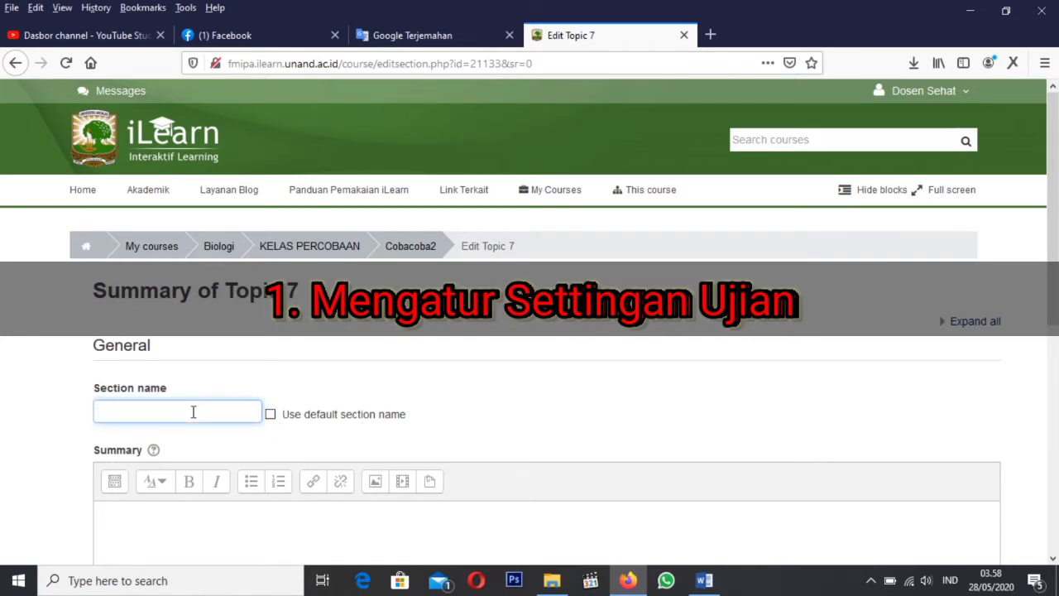
text(UJIAN AKHIR SEMESTER)
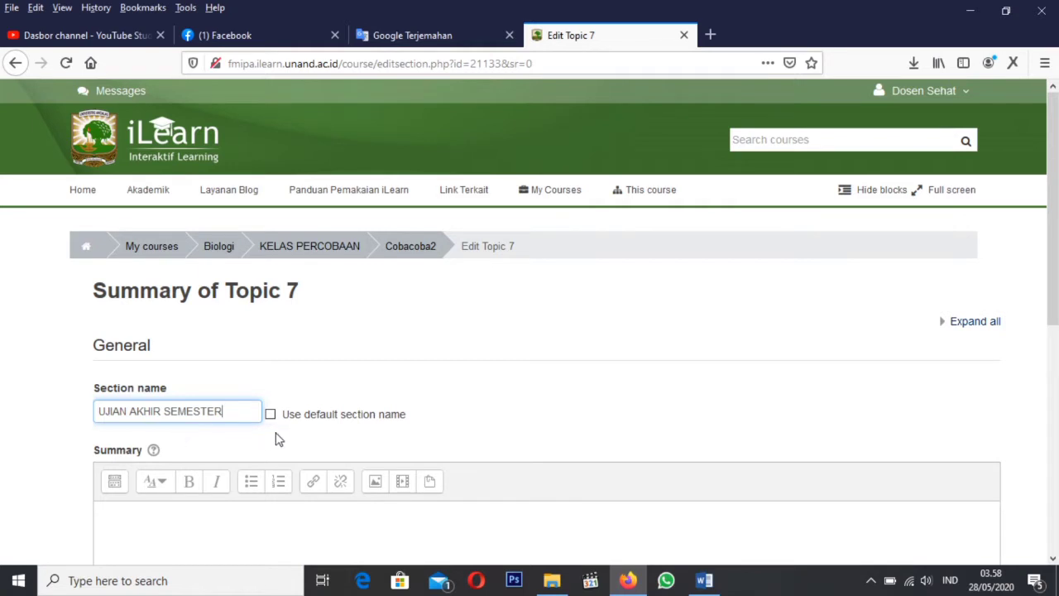
Copy the "Ketentuan Pelaksanaan Ujian" heading and its four rules from the Word document Soal Ujian utk latihan i-learning.docx into the section summary.
scroll(281, 439, down, 2)
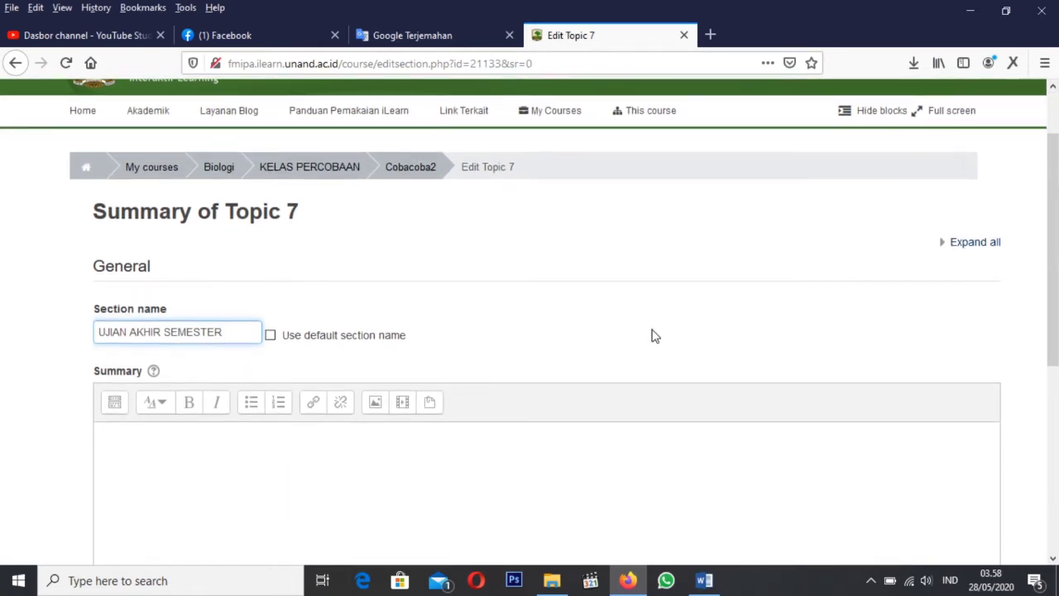
scroll(219, 393, down, 2)
click(154, 363)
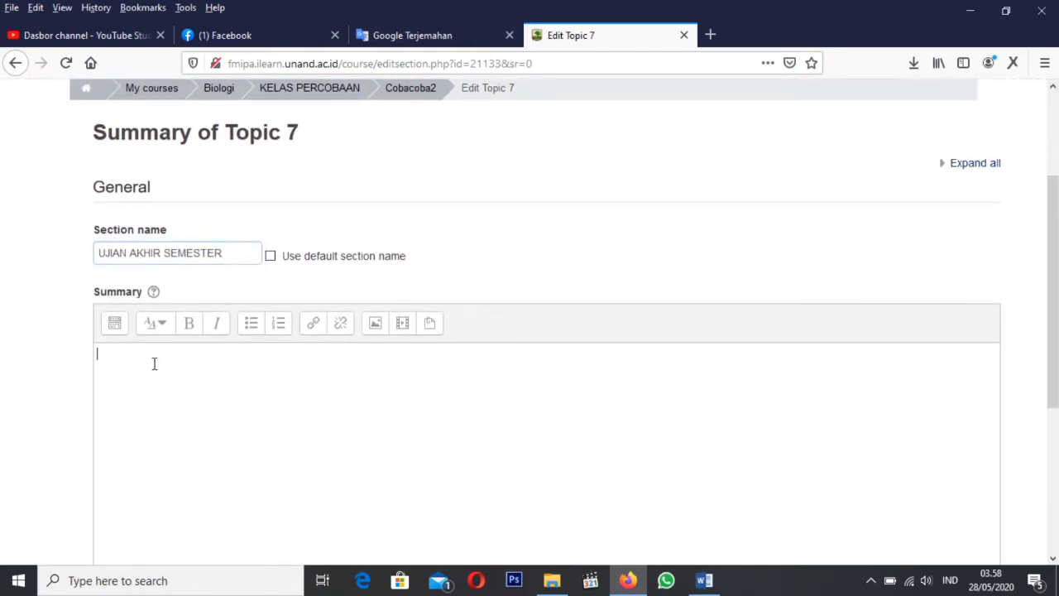
click(705, 580)
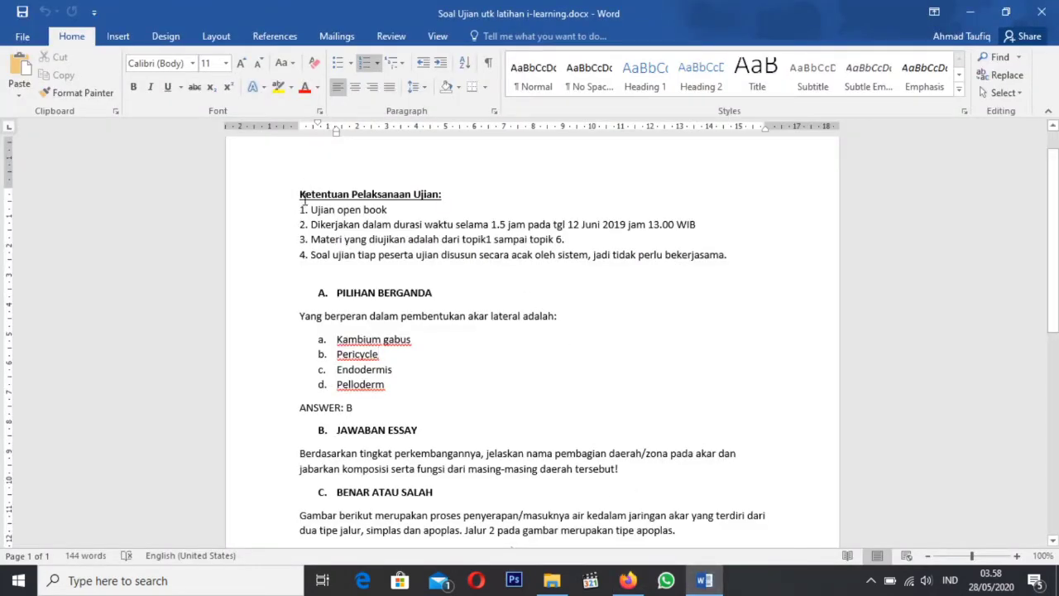
drag(304, 194, 731, 253)
key(ctrl+c)
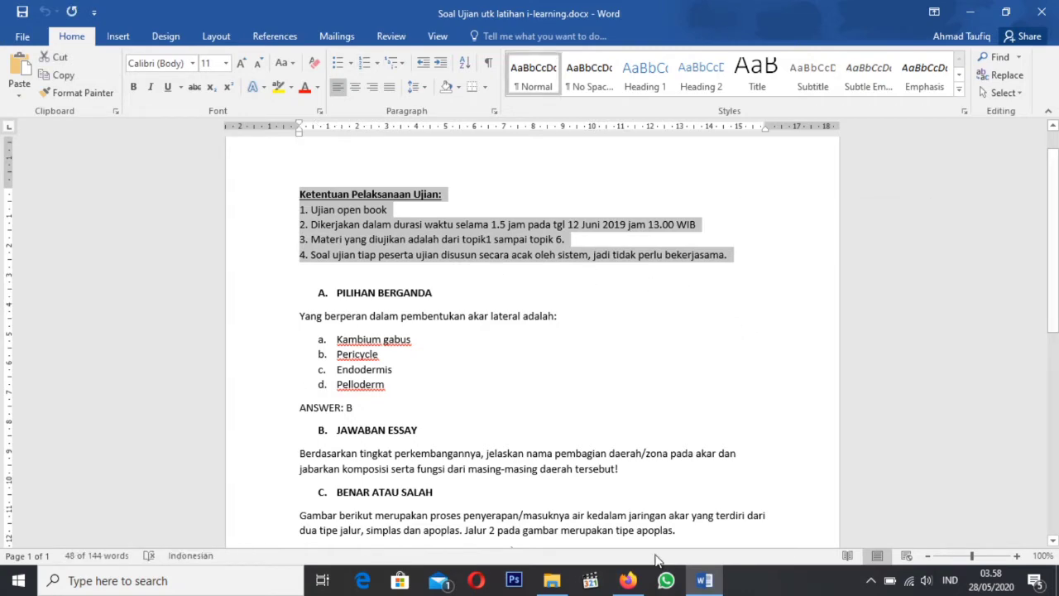
click(628, 580)
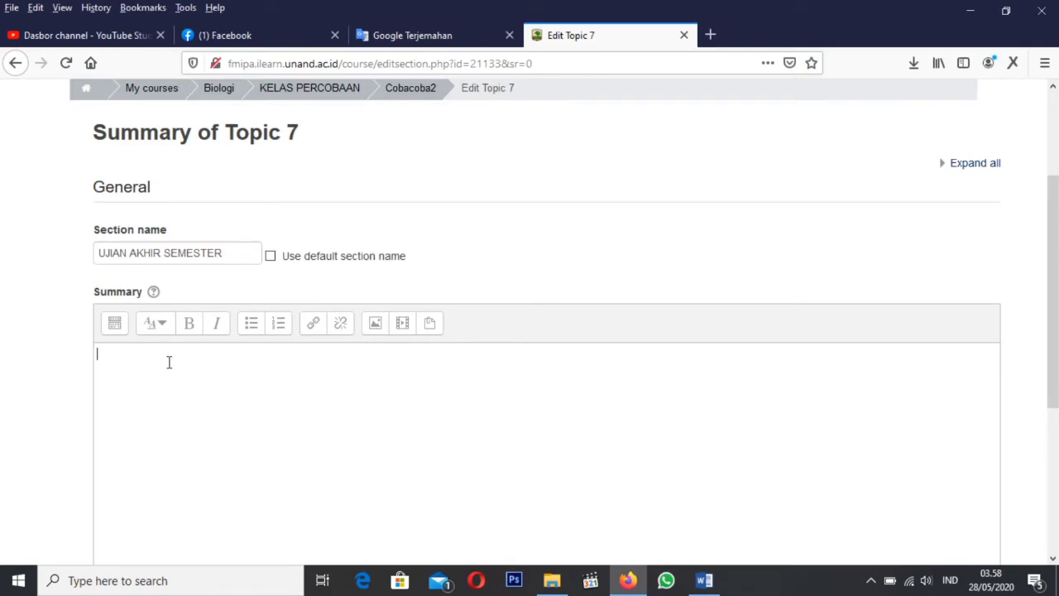
right_click(169, 361)
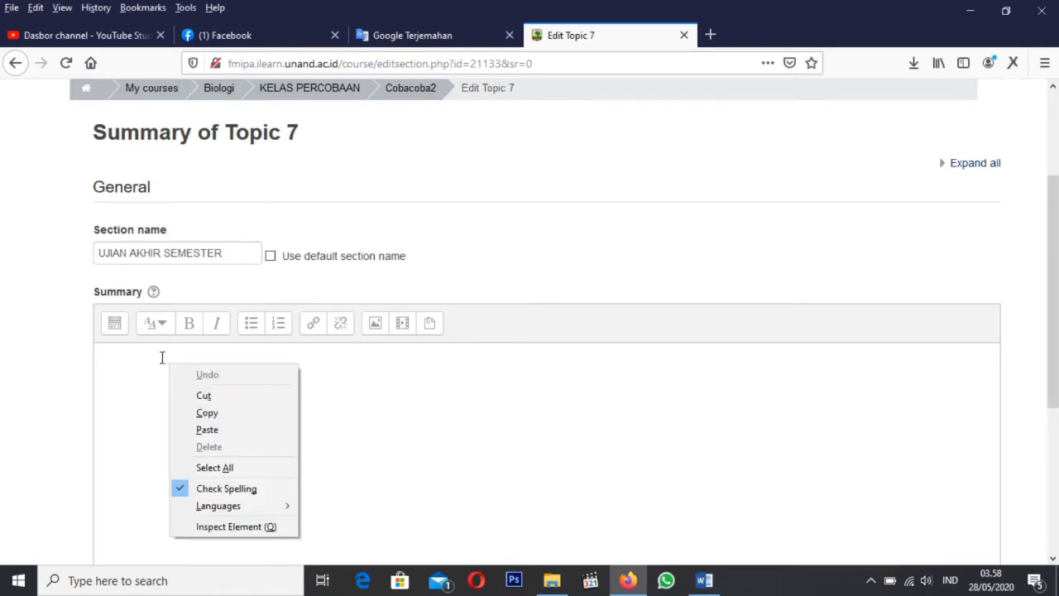
click(207, 431)
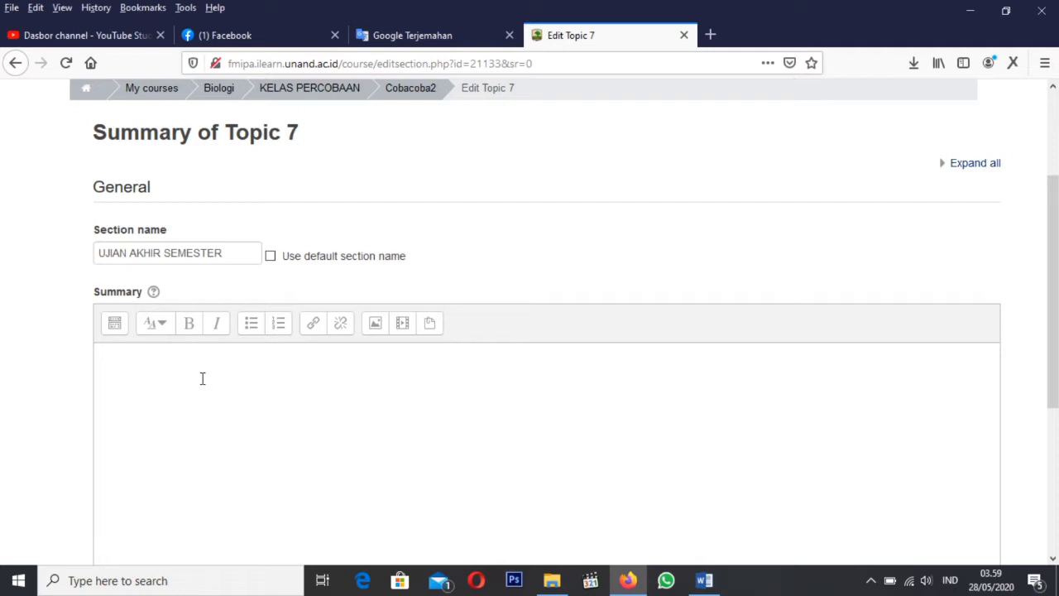
key(ctrl+v)
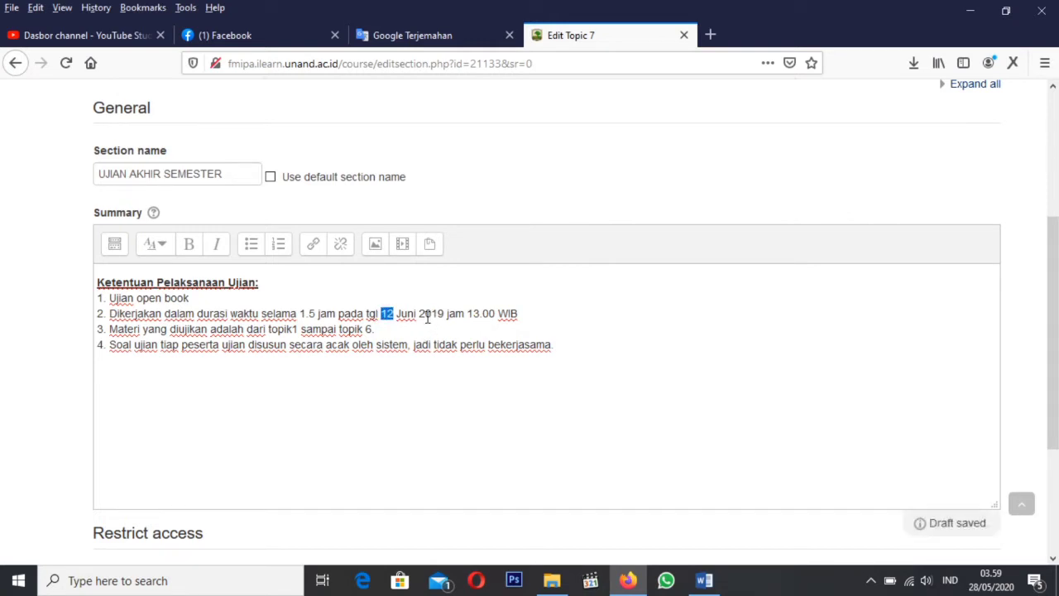
Change the exam day and month in rule 2 of the summary to 28 mEI and save the section.
text(28)
key(shift+Right)
key(shift+Right)
key(shift+Right)
key(shift+Right)
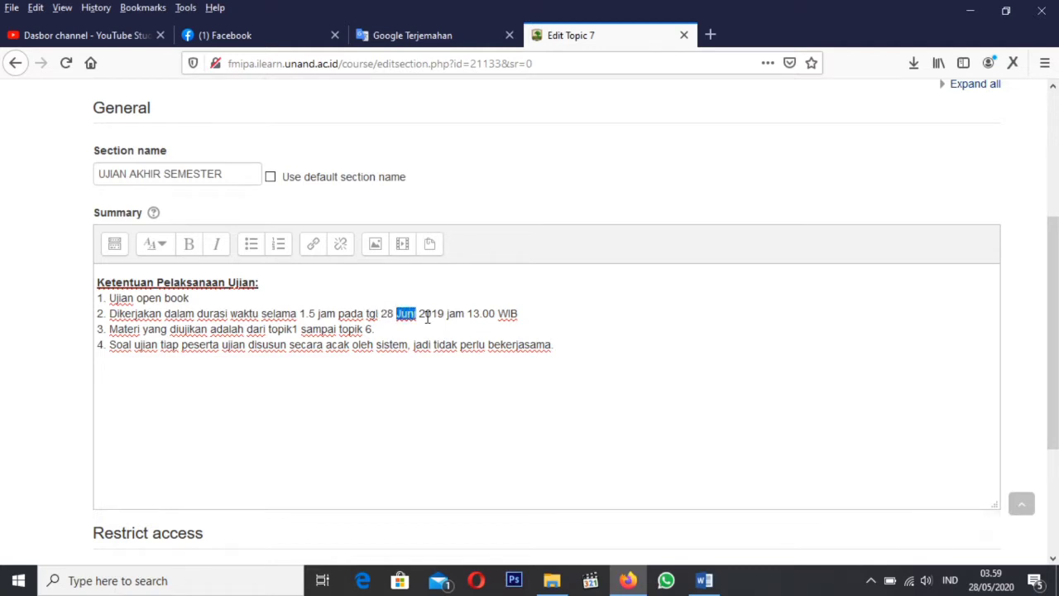
text(mEI)
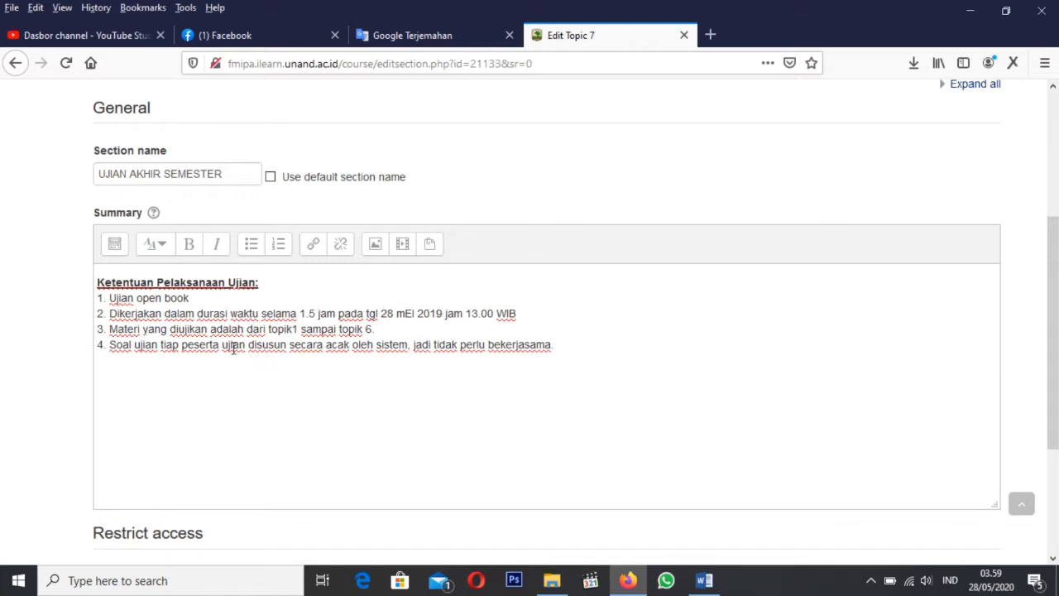
scroll(251, 351, down, 3)
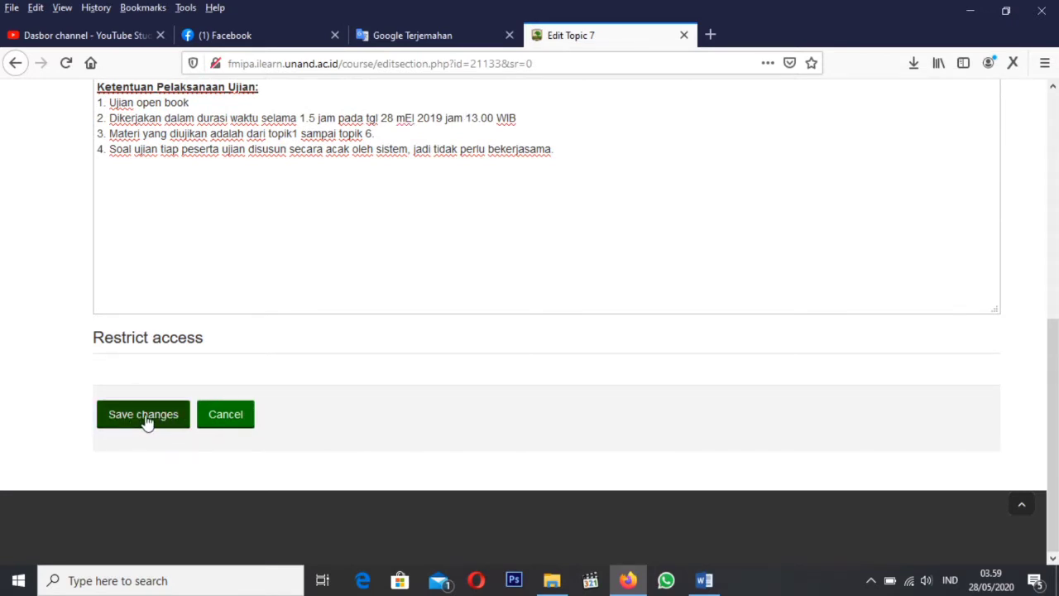
click(144, 418)
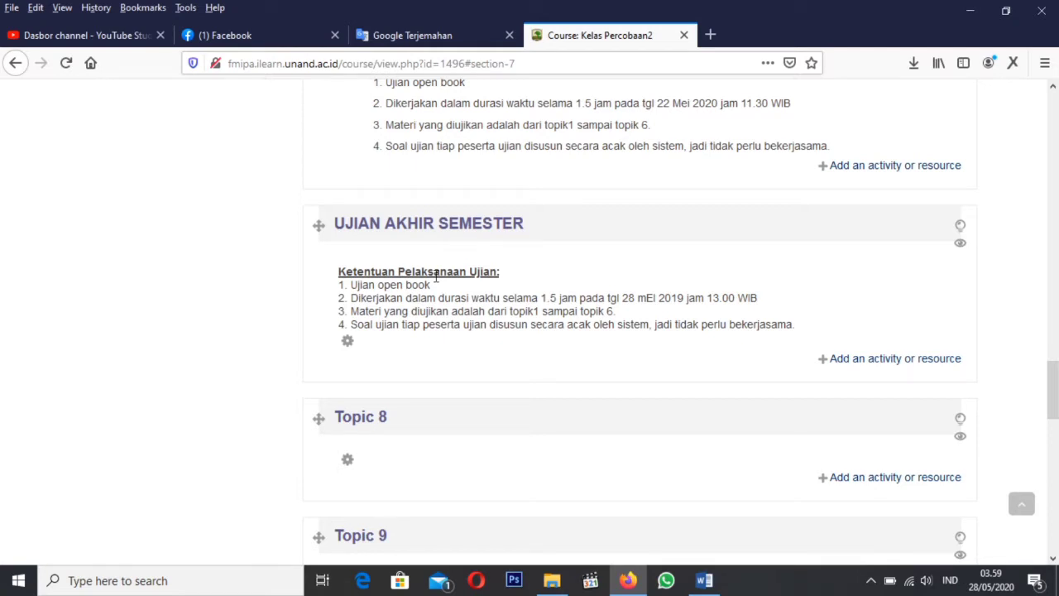
Add a new Quiz activity to the UJIAN AKHIR SEMESTER section.
click(897, 364)
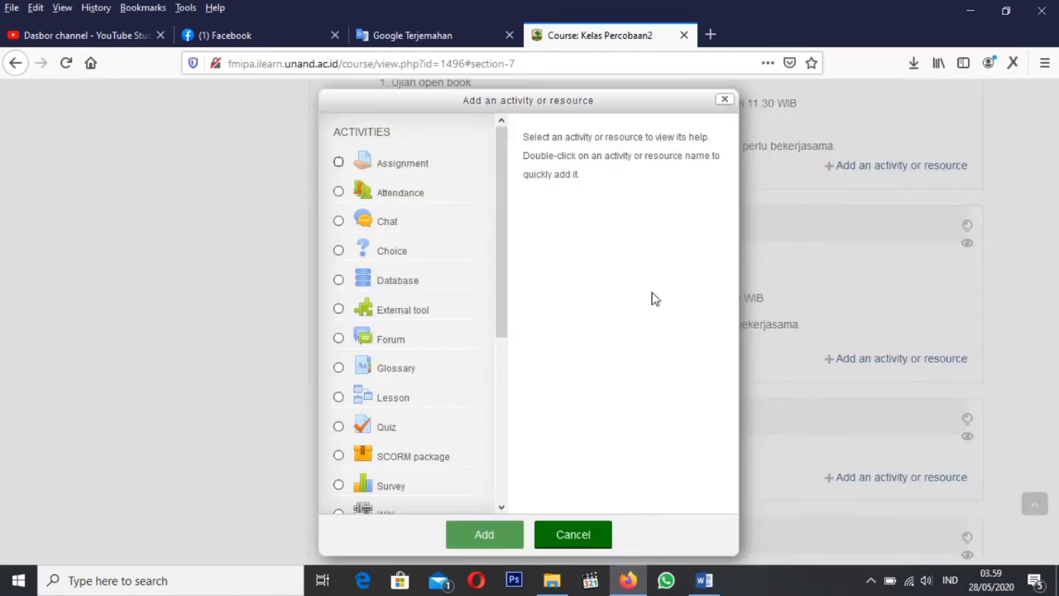
drag(501, 178, 506, 257)
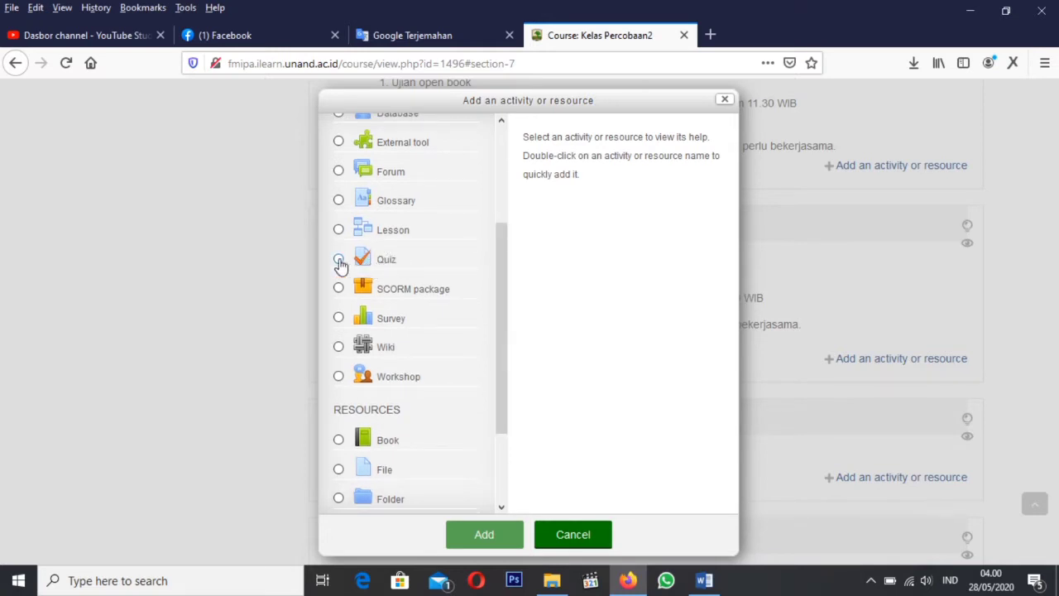
click(338, 259)
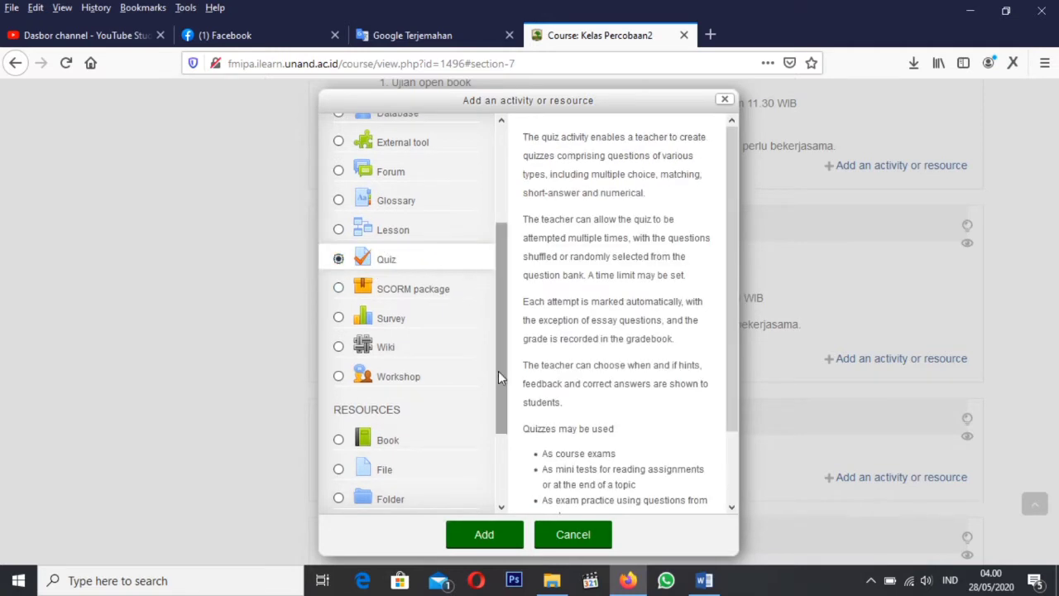
click(485, 536)
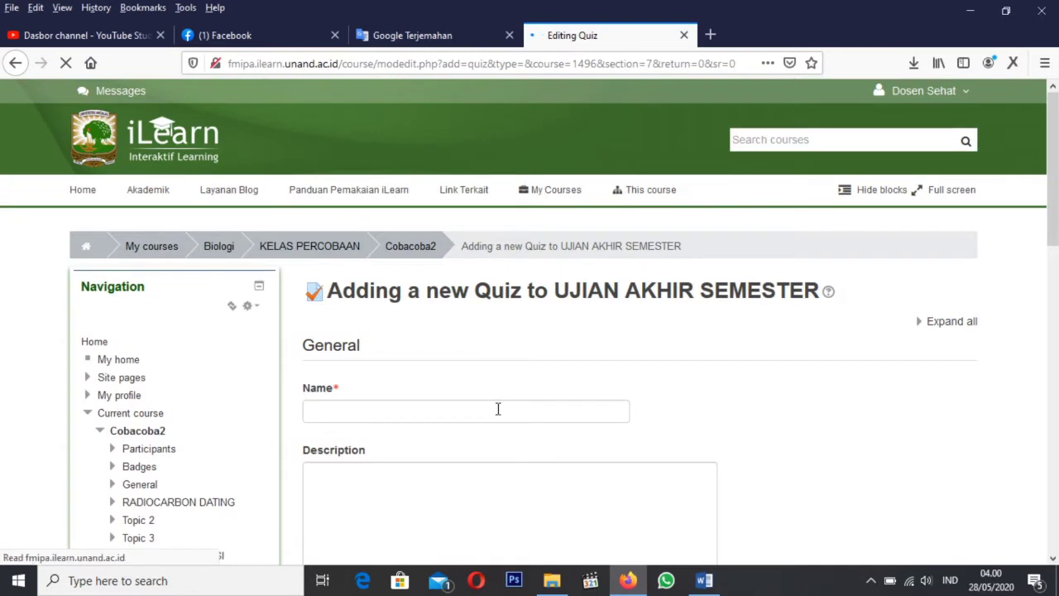
Name the new quiz SOAL UJIAN AKHIR SEMESTER.
click(500, 409)
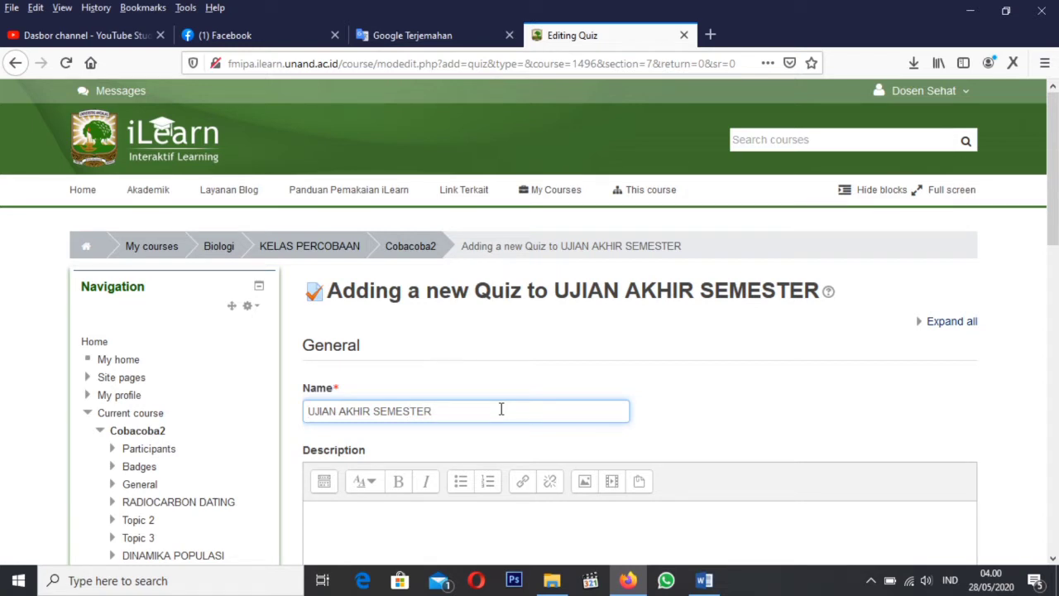
text(LEMBA)
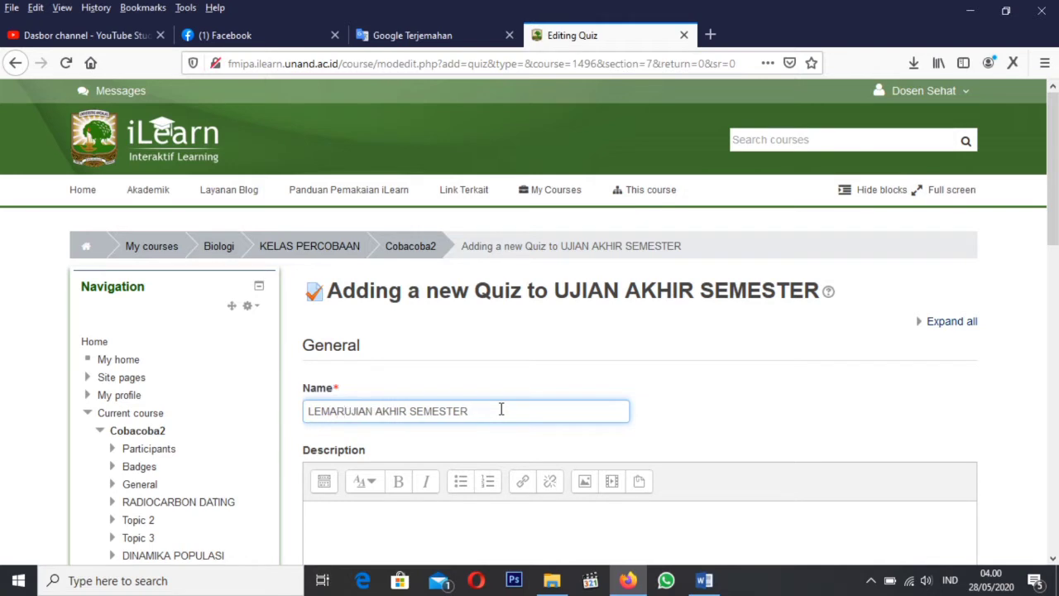
key(BackSpace)
key(BackSpace)
text(BAR)
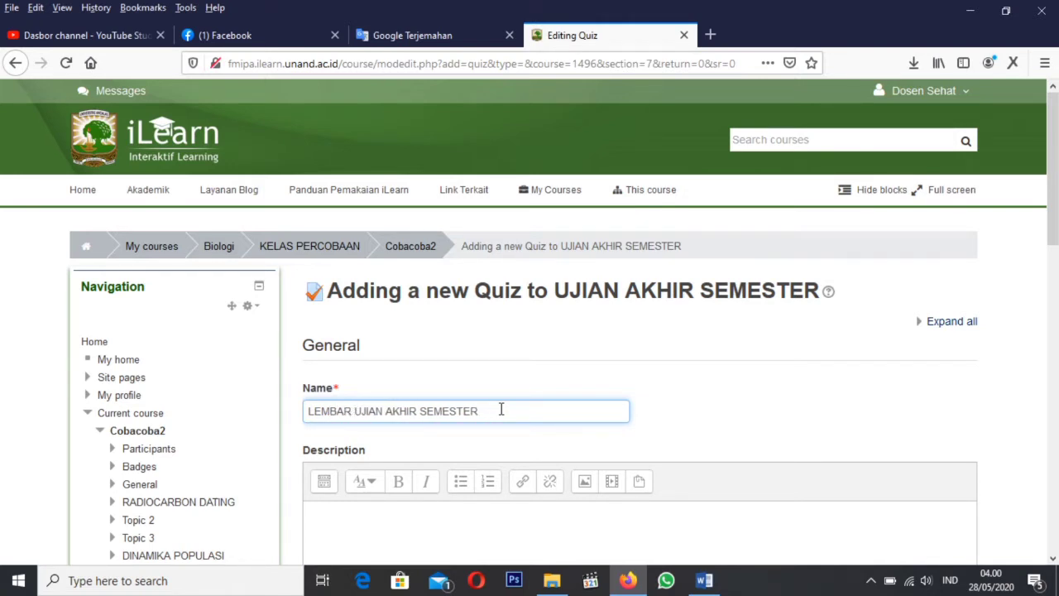
double_click(350, 410)
key(BackSpace)
text(SOAL)
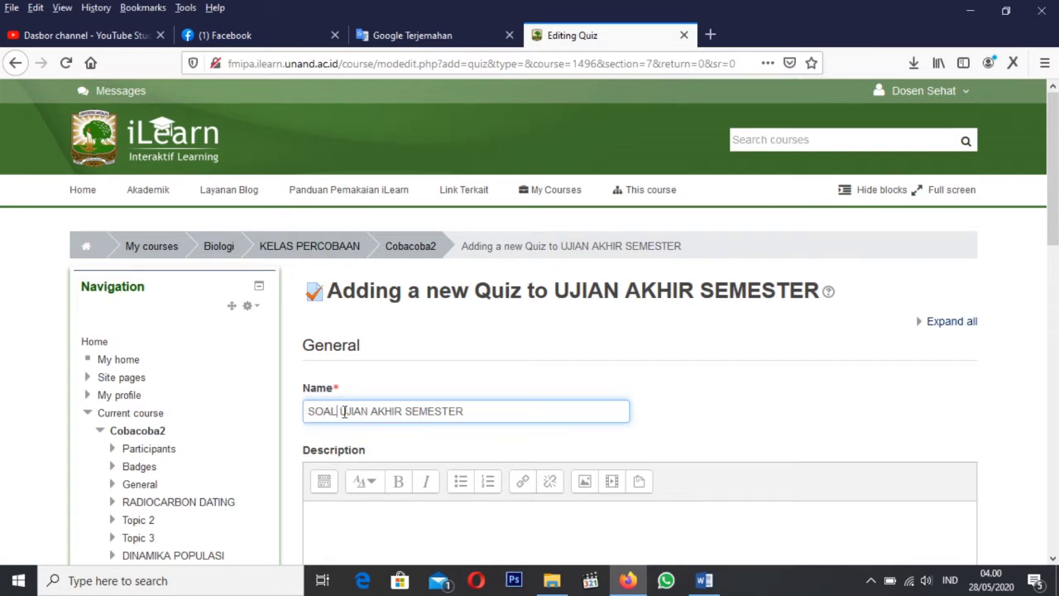
Expand the quiz's timing settings, enable its closing date and set the closing day to 30 May 2020.
scroll(395, 416, down, 2)
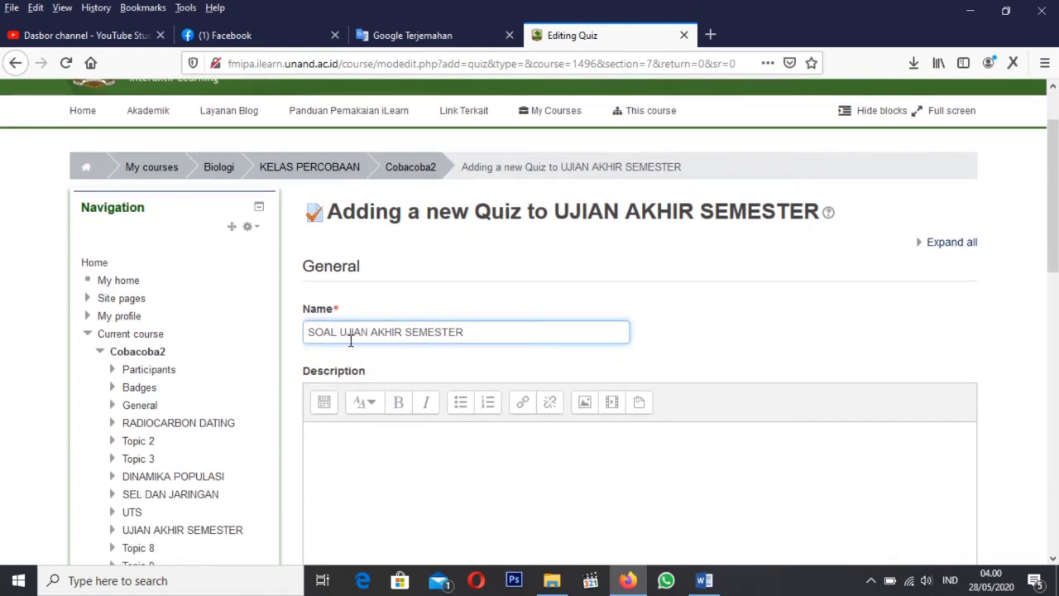
scroll(359, 343, down, 2)
click(321, 443)
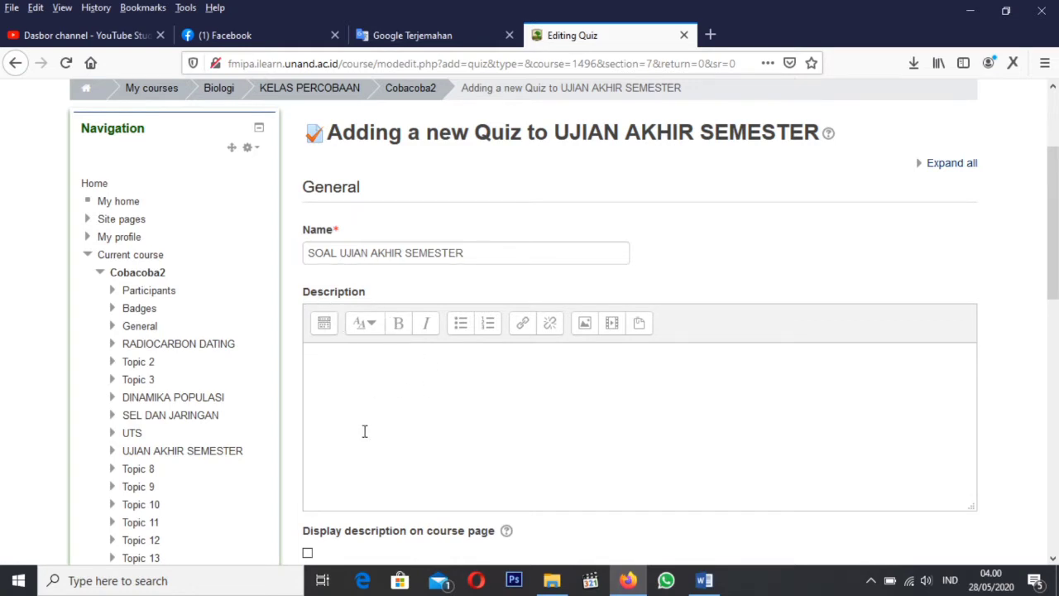
scroll(364, 431, down, 5)
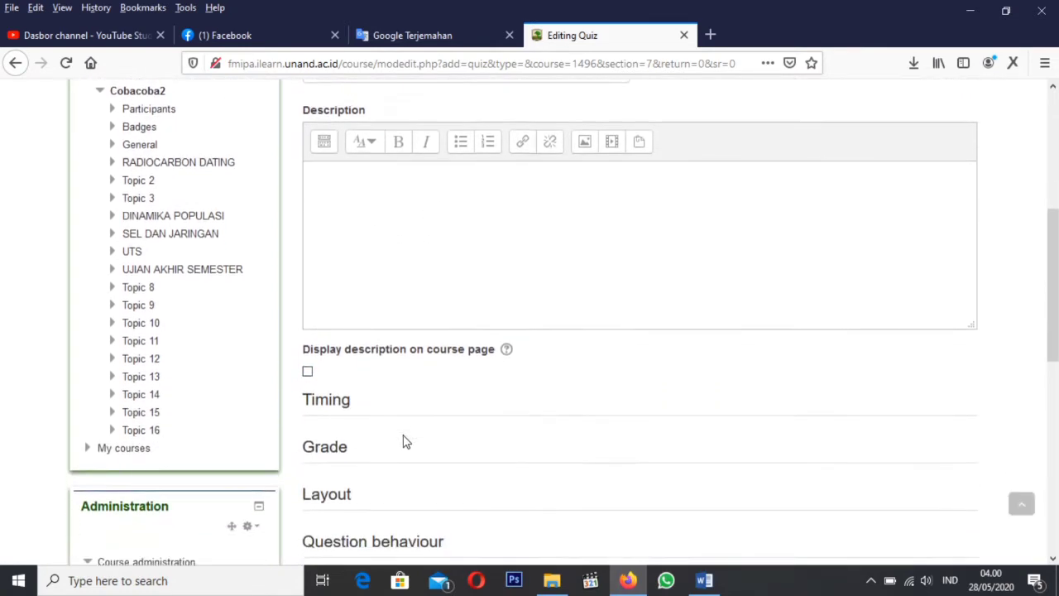
click(331, 344)
scroll(407, 378, down, 2)
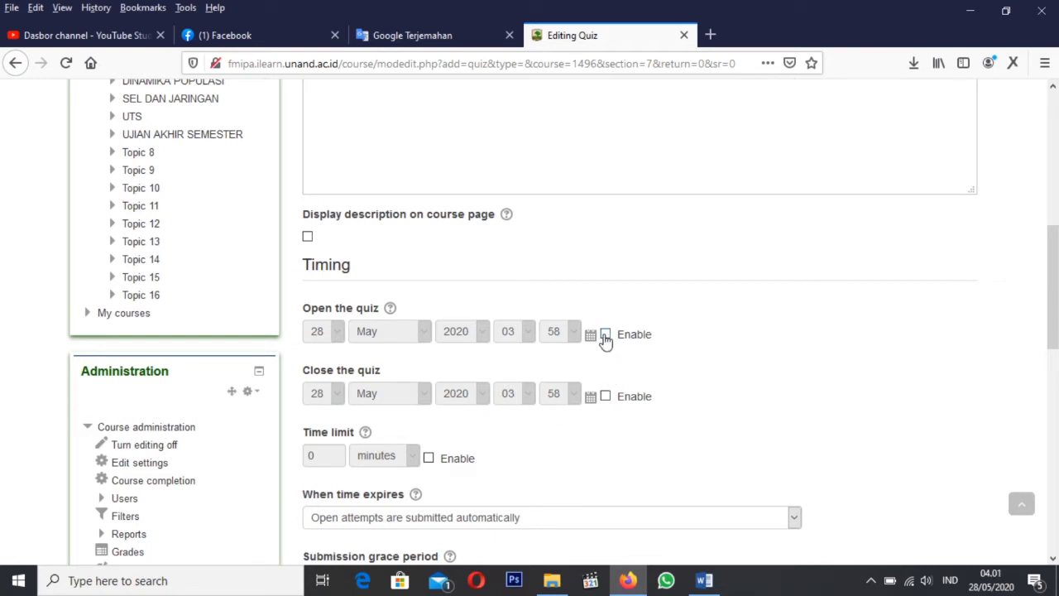
click(604, 397)
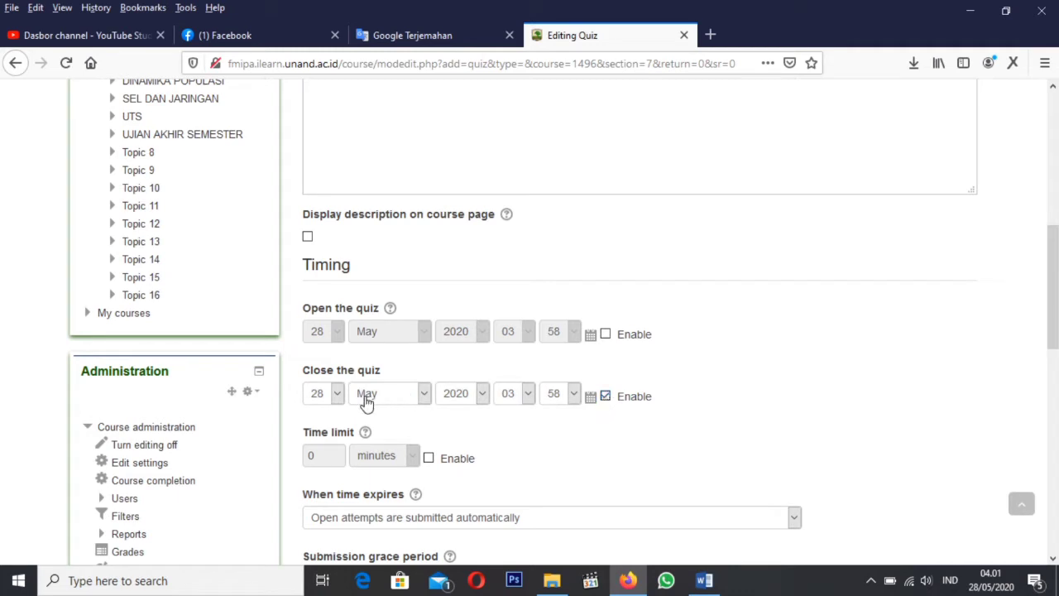
click(337, 397)
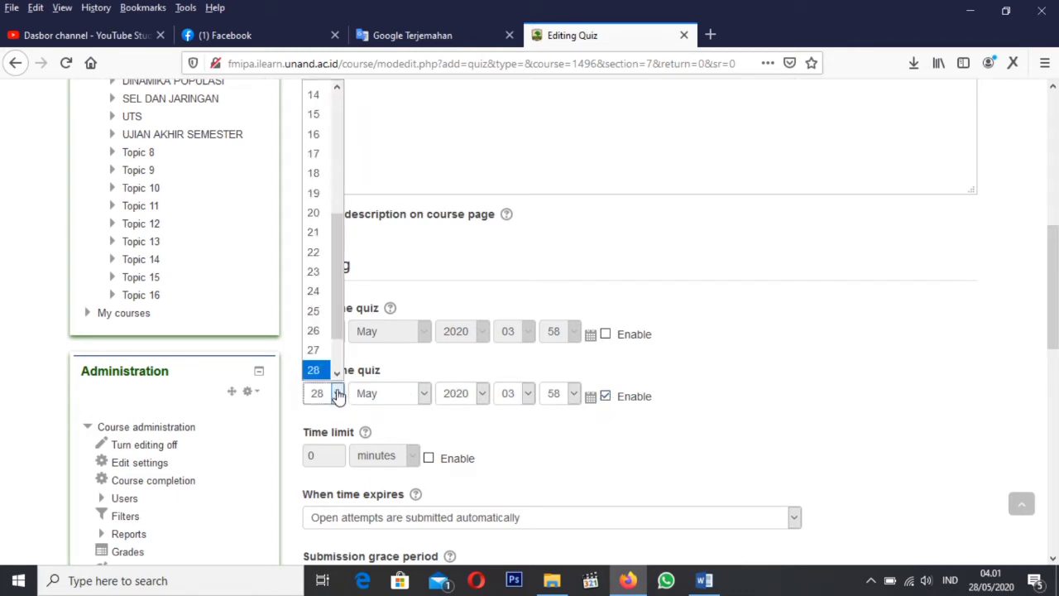
scroll(330, 362, down, 1)
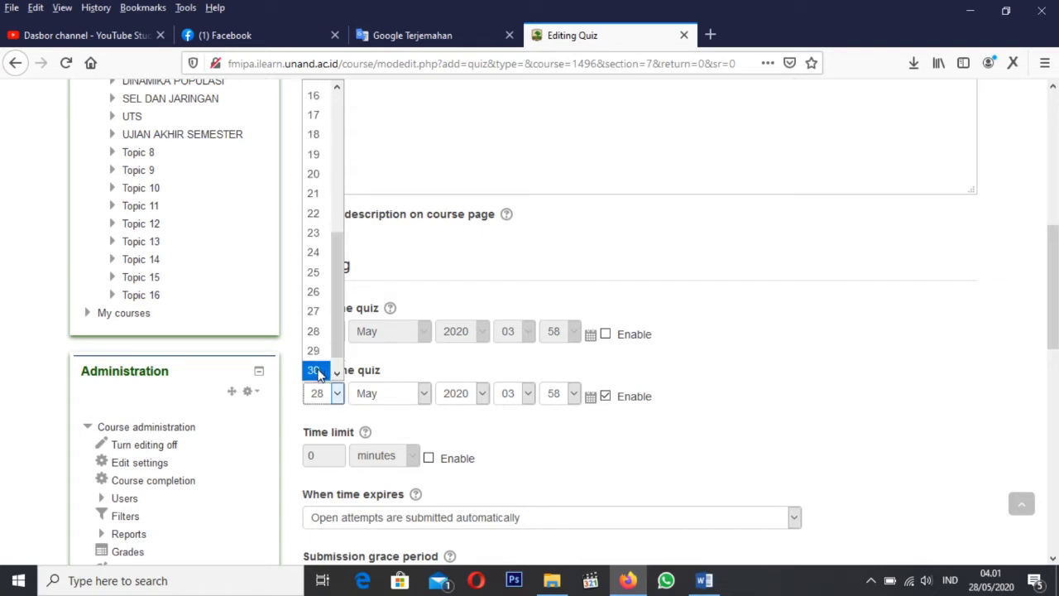
click(316, 373)
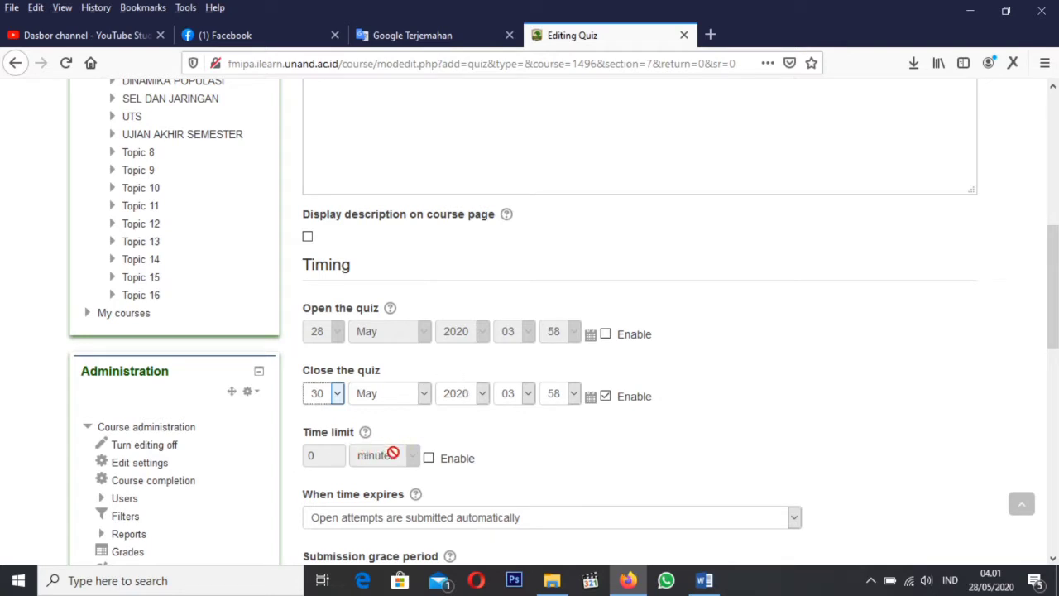
Enable the quiz's time limit and set it to 60 minutes.
click(429, 458)
double_click(311, 455)
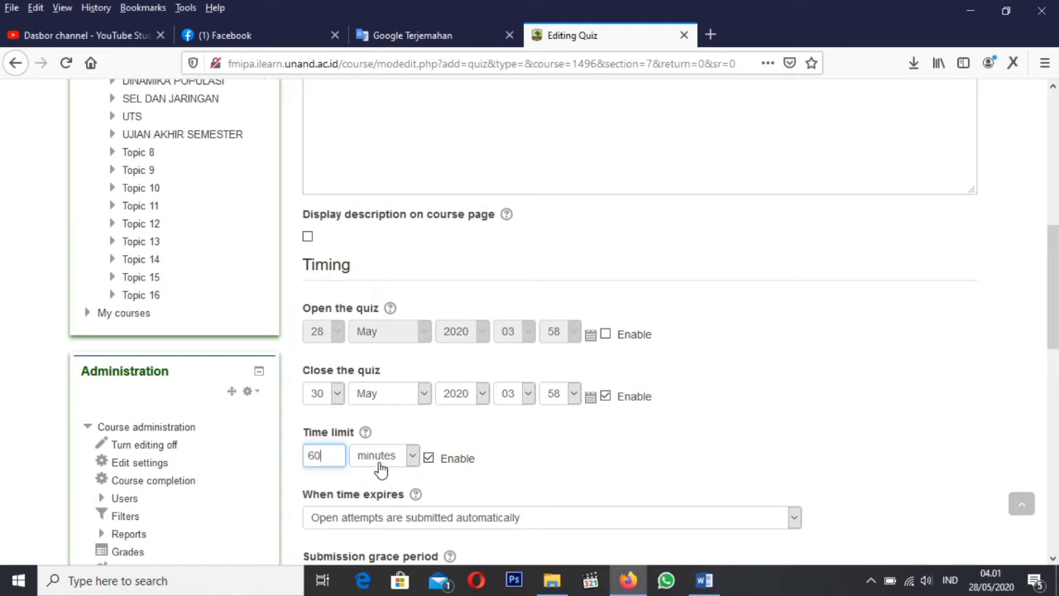
scroll(546, 455, down, 4)
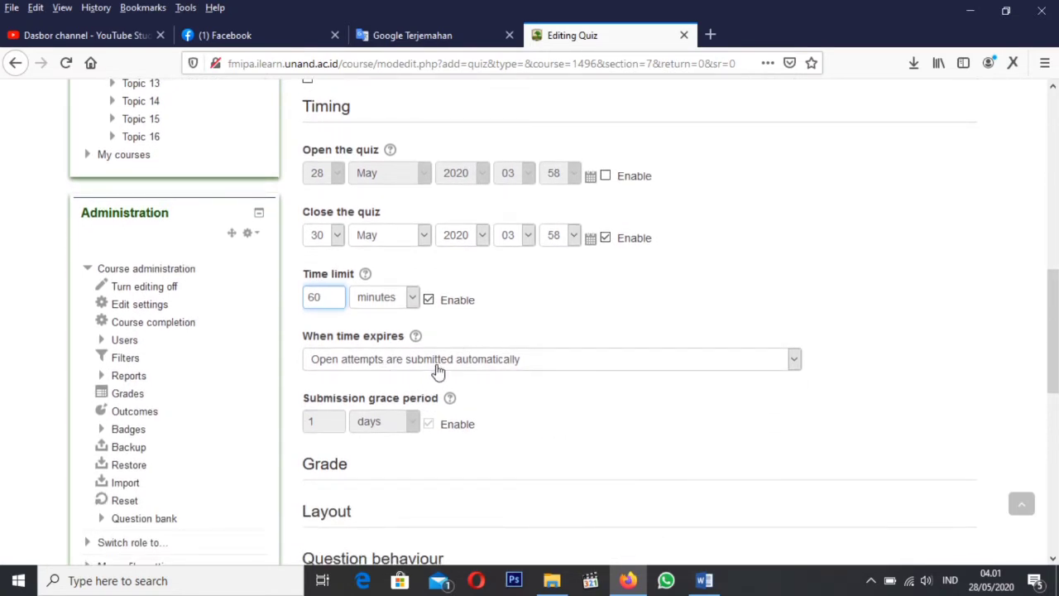
Set the quiz's time-expiry handling to "Attempts must be submitted before time expires, or they are not counted".
click(441, 364)
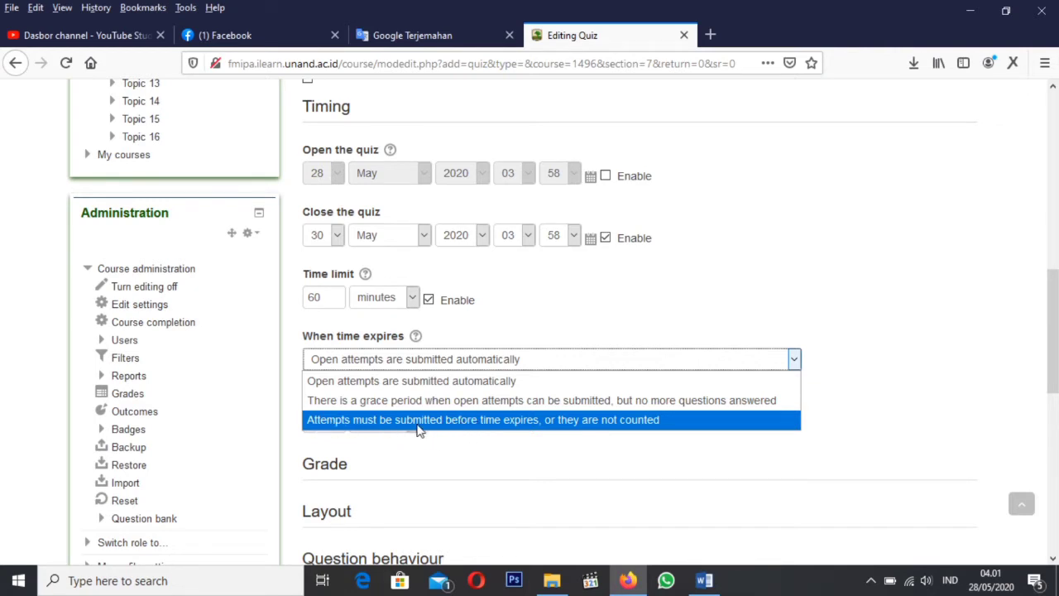
click(573, 424)
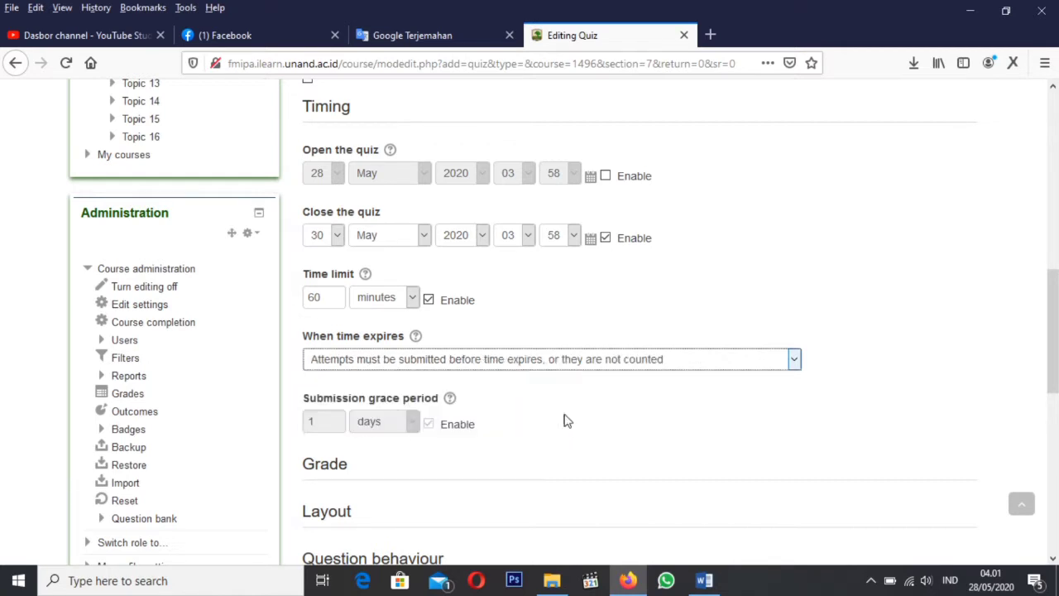
Expand the quiz's grade settings and limit the attempts allowed to 1.
scroll(561, 409, down, 1)
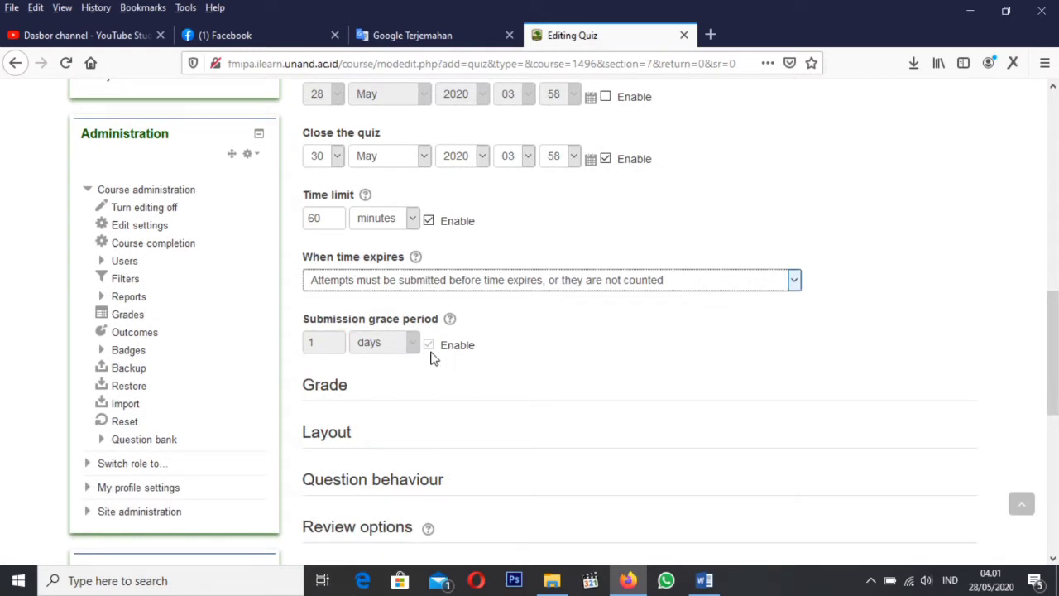
scroll(367, 341, down, 2)
click(334, 237)
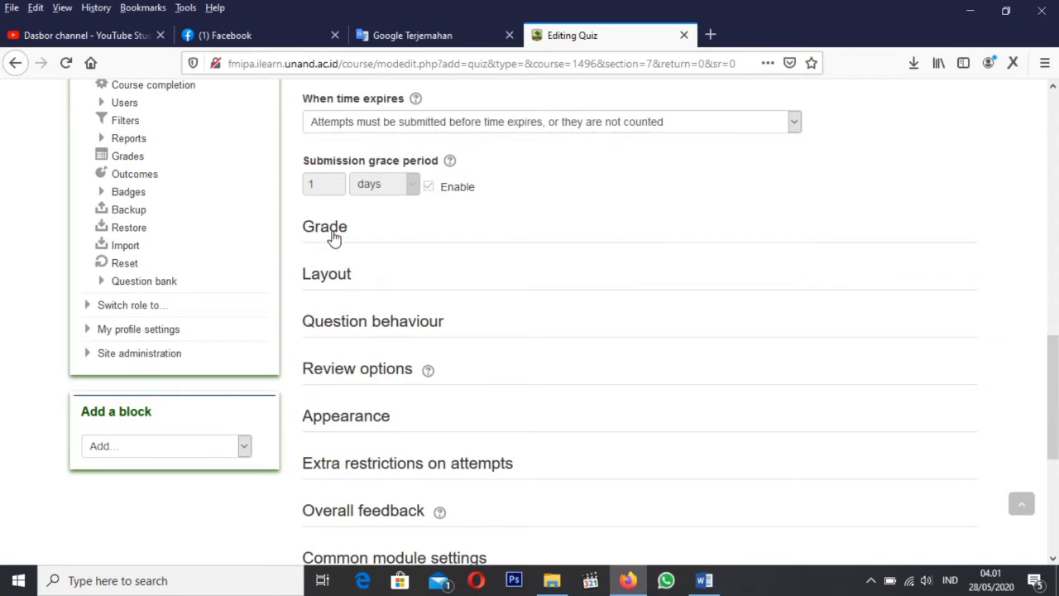
scroll(341, 302, down, 1)
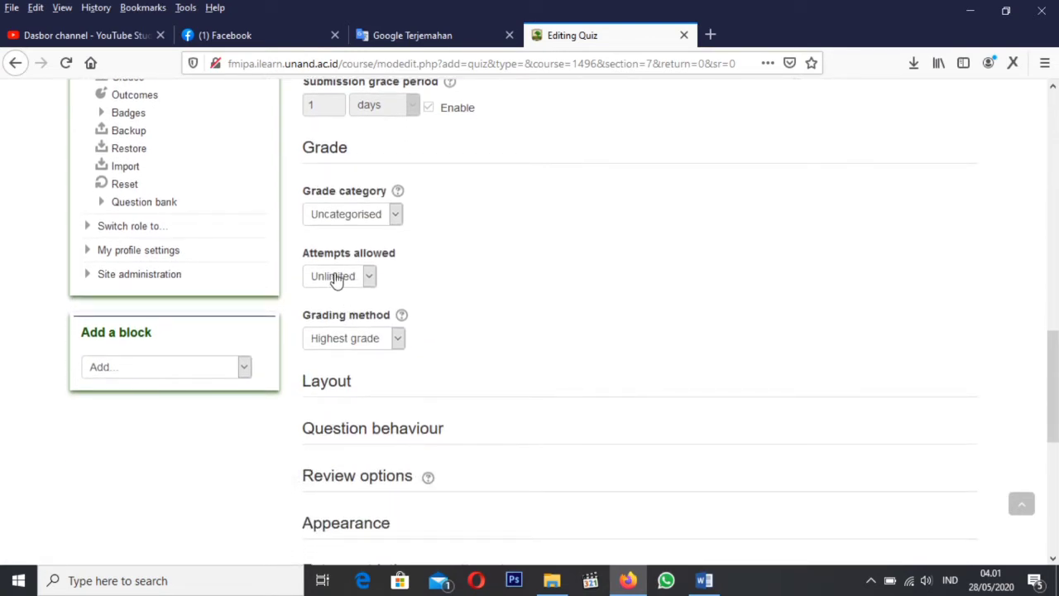
click(337, 278)
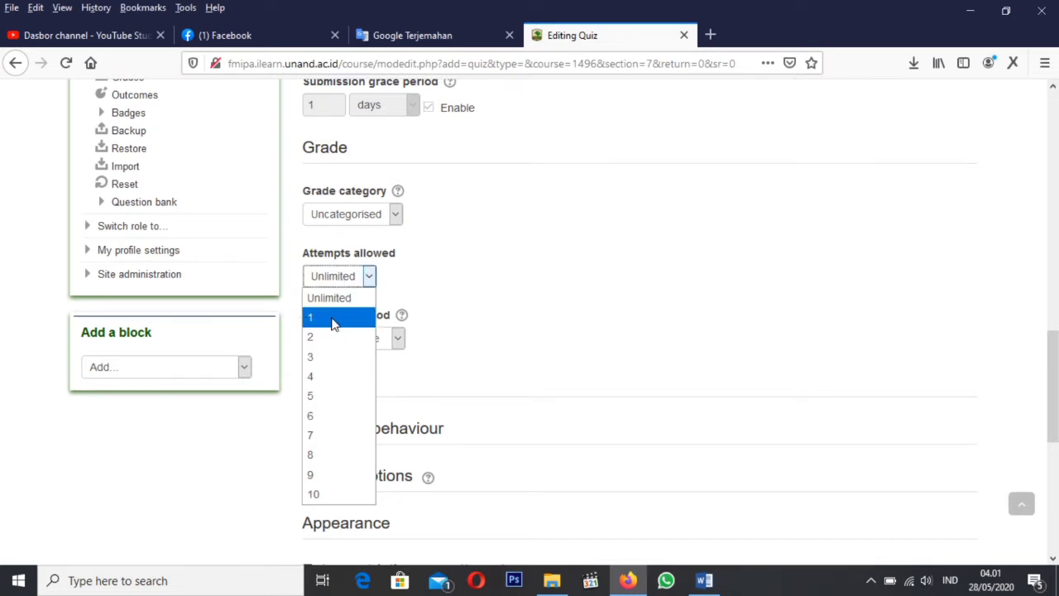
click(334, 320)
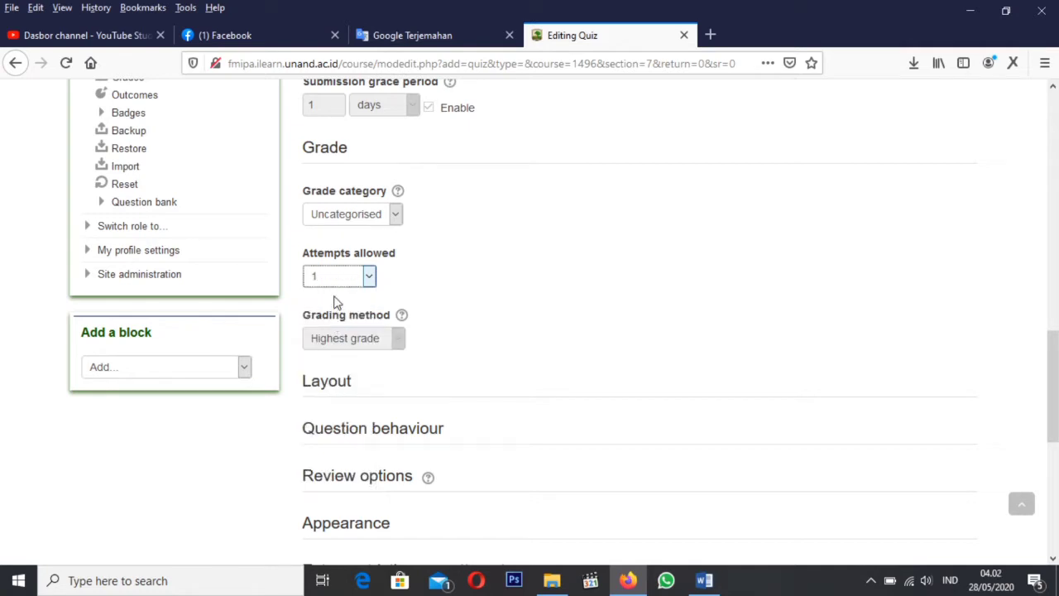
Expand the layout settings, set the question order to Shuffled randomly and start a new page for every question.
scroll(404, 288, down, 2)
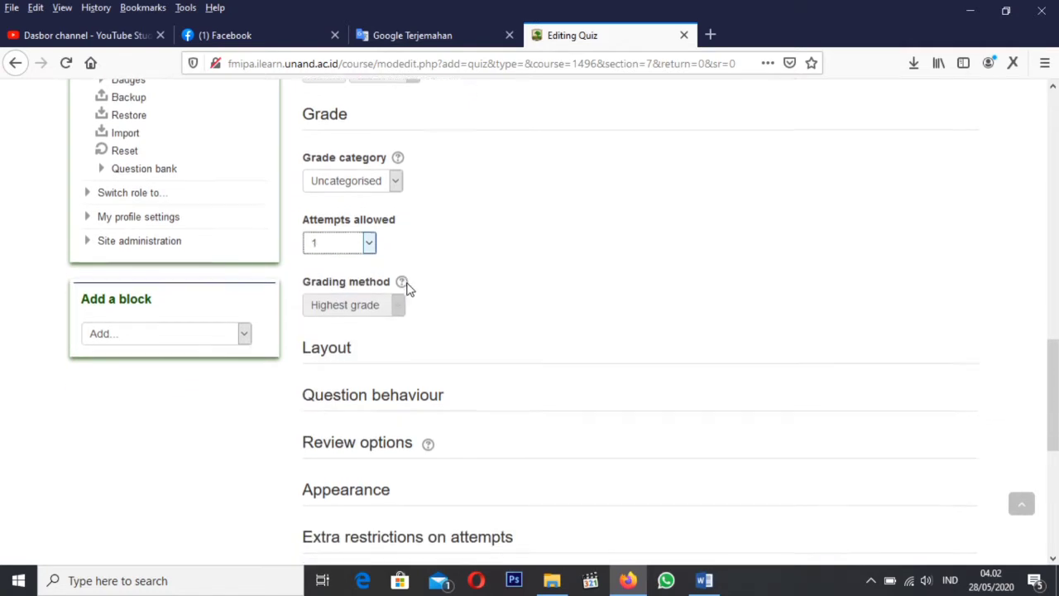
click(323, 312)
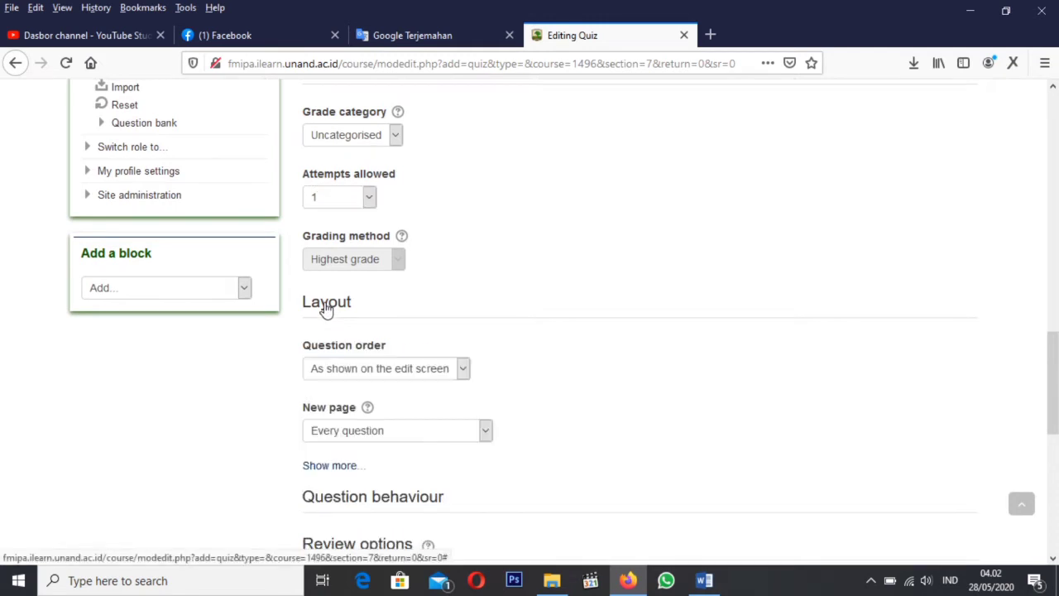
scroll(428, 328, down, 1)
scroll(429, 329, down, 1)
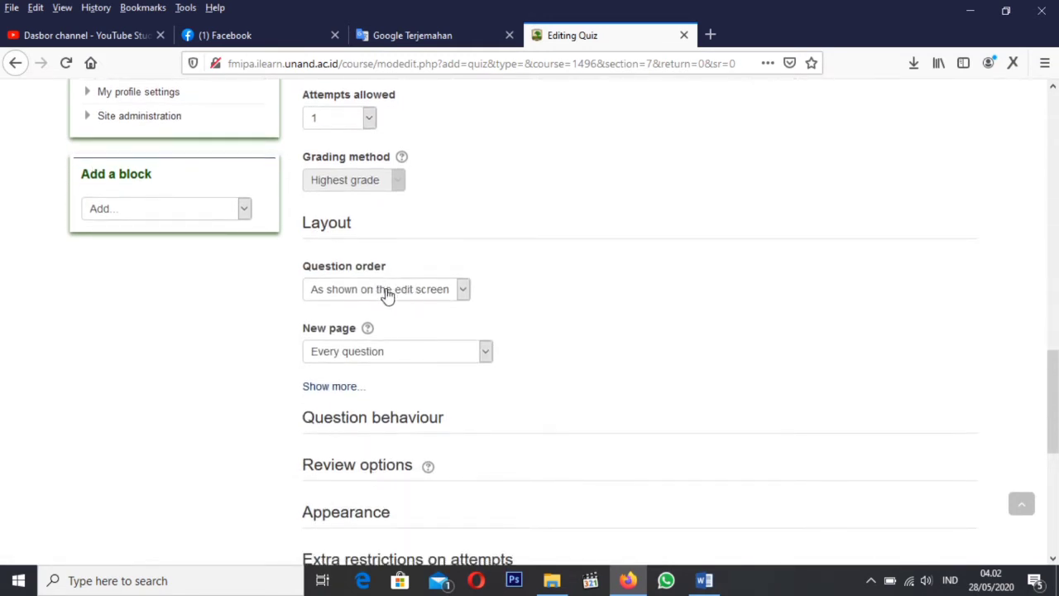
click(385, 291)
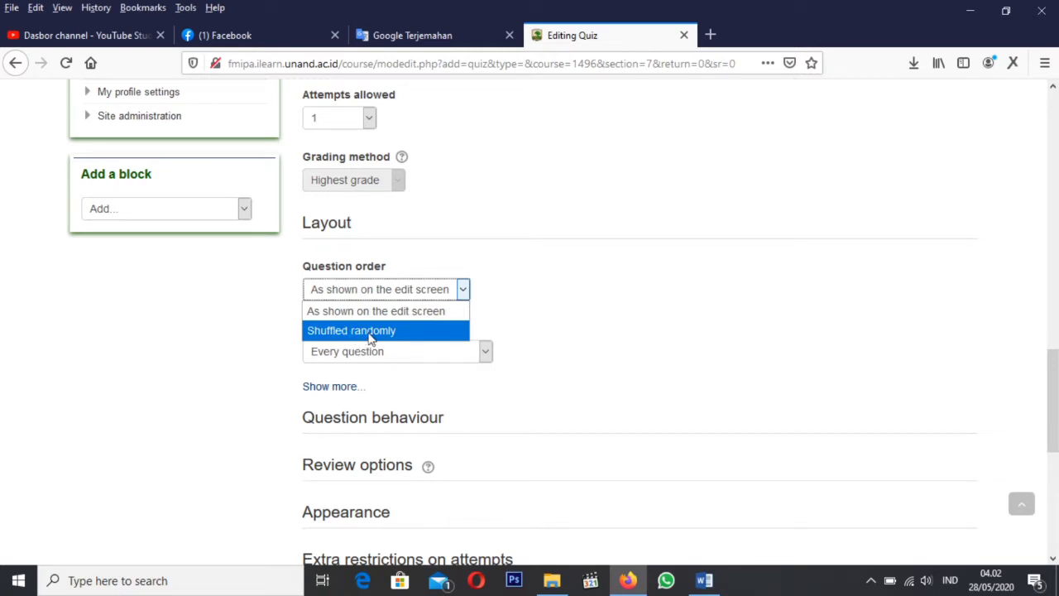
click(370, 331)
scroll(371, 331, down, 2)
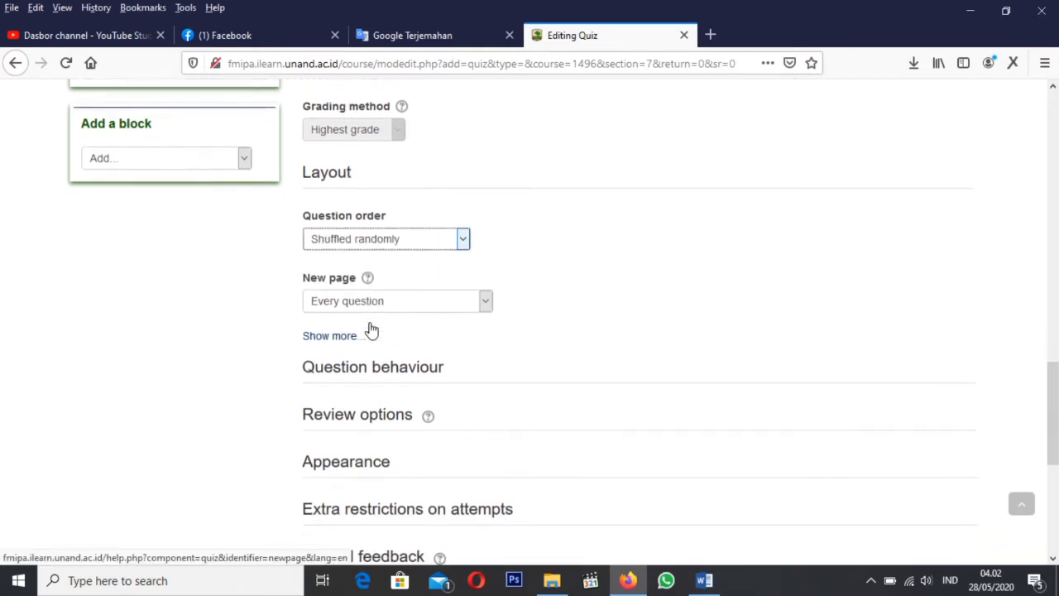
click(383, 278)
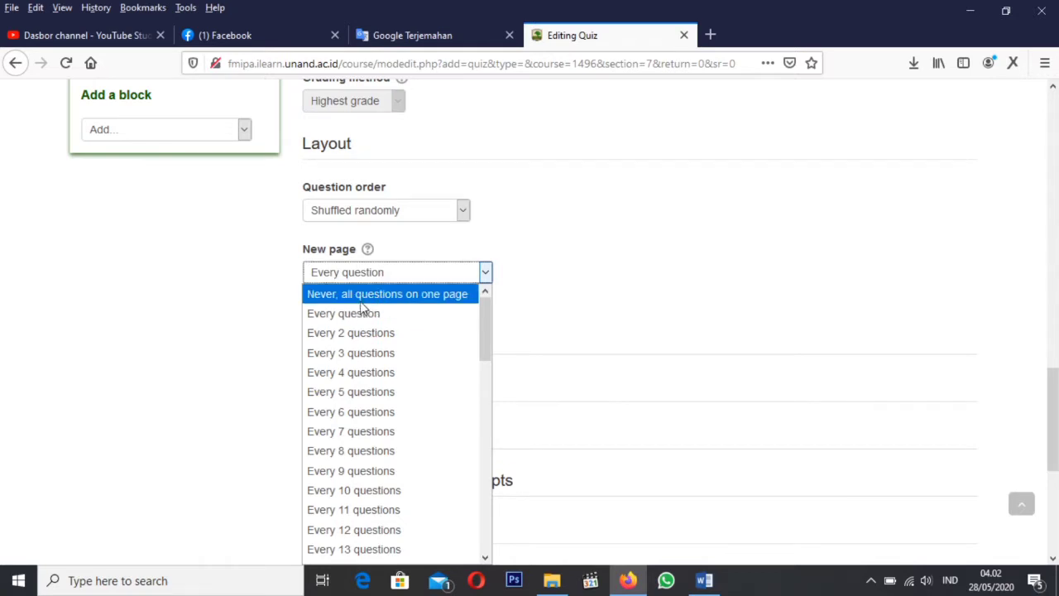
click(368, 315)
Expand the question behaviour settings and choose Yes for shuffling within questions.
scroll(367, 315, down, 2)
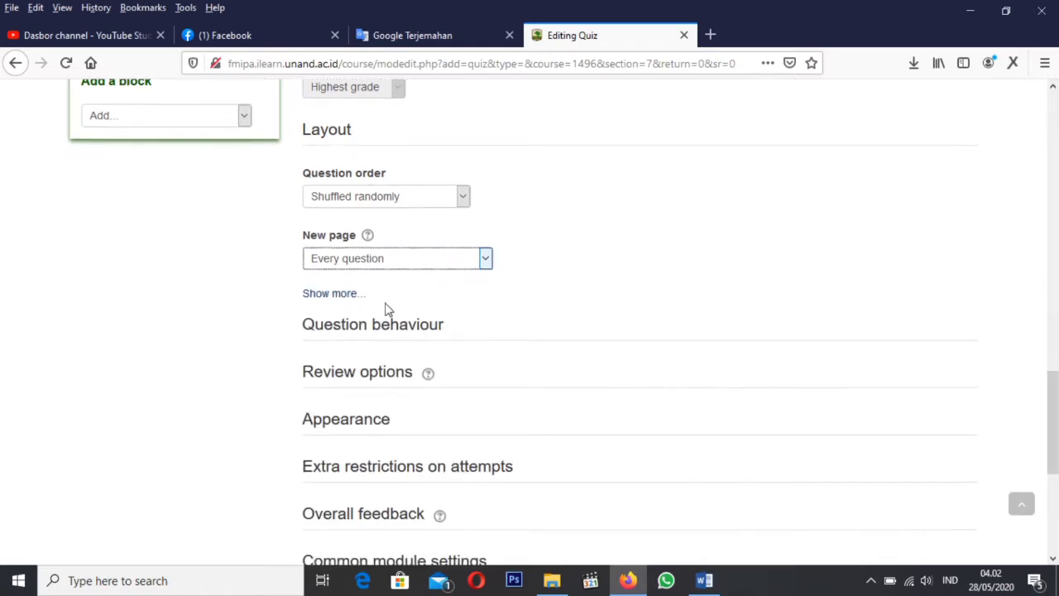
click(368, 262)
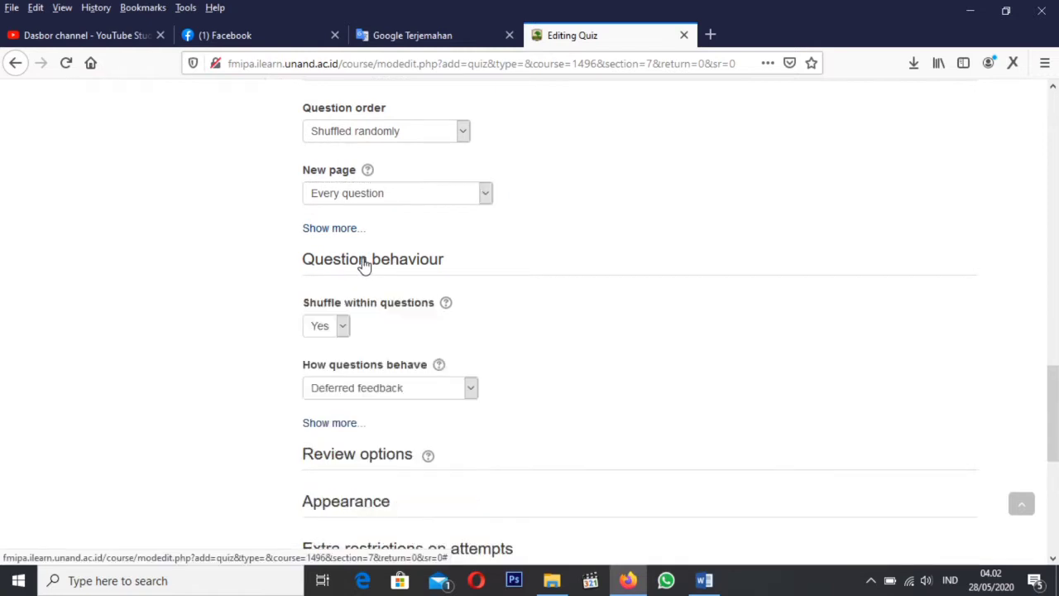
scroll(341, 287, down, 1)
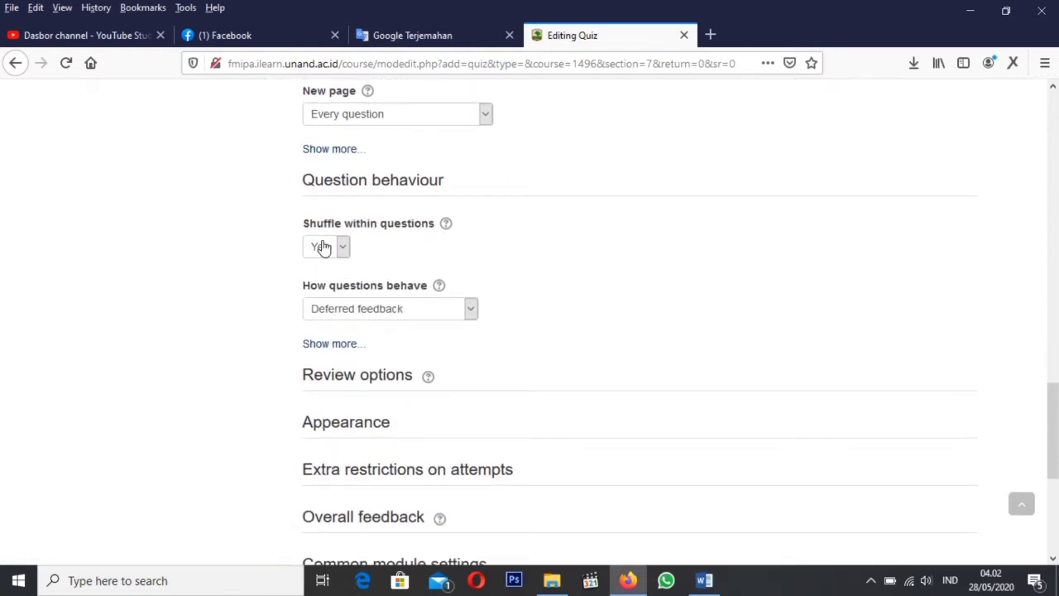
click(324, 248)
click(328, 254)
Expand the review options and turn off every item under "Immediately after the attempt".
scroll(347, 303, down, 1)
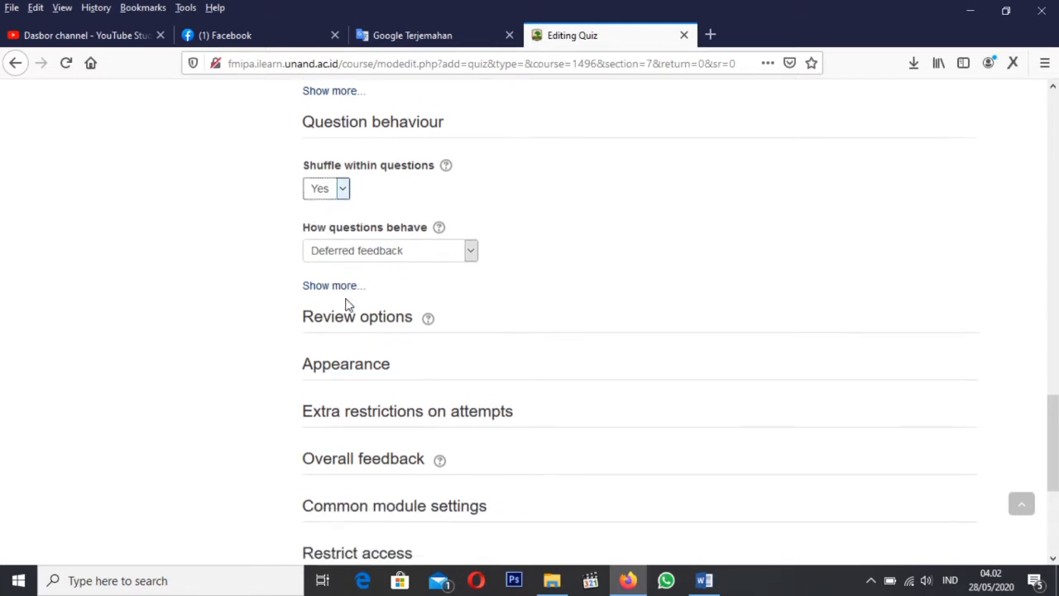
scroll(350, 239, down, 1)
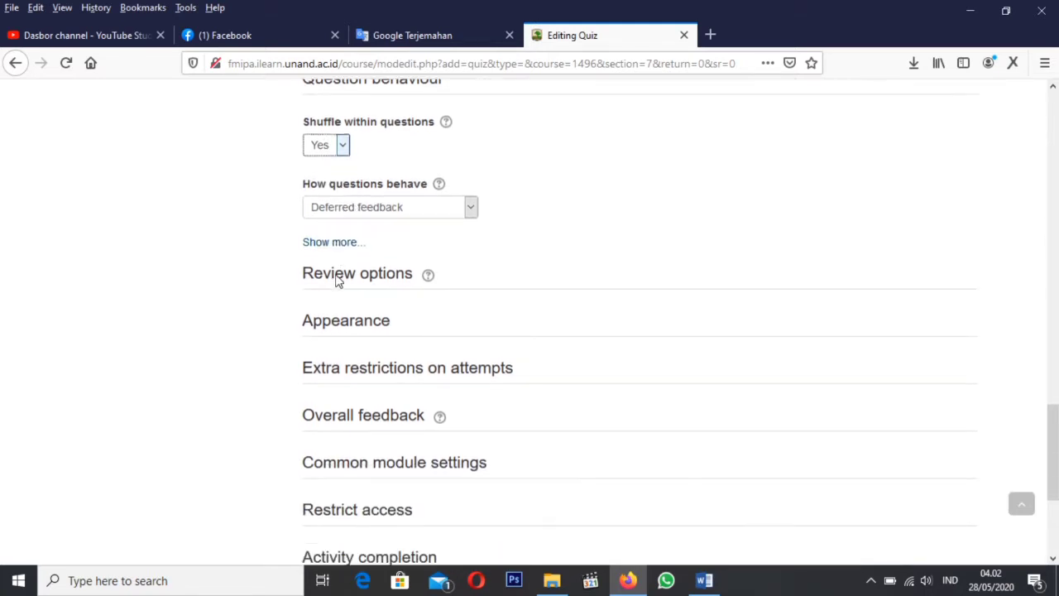
click(347, 220)
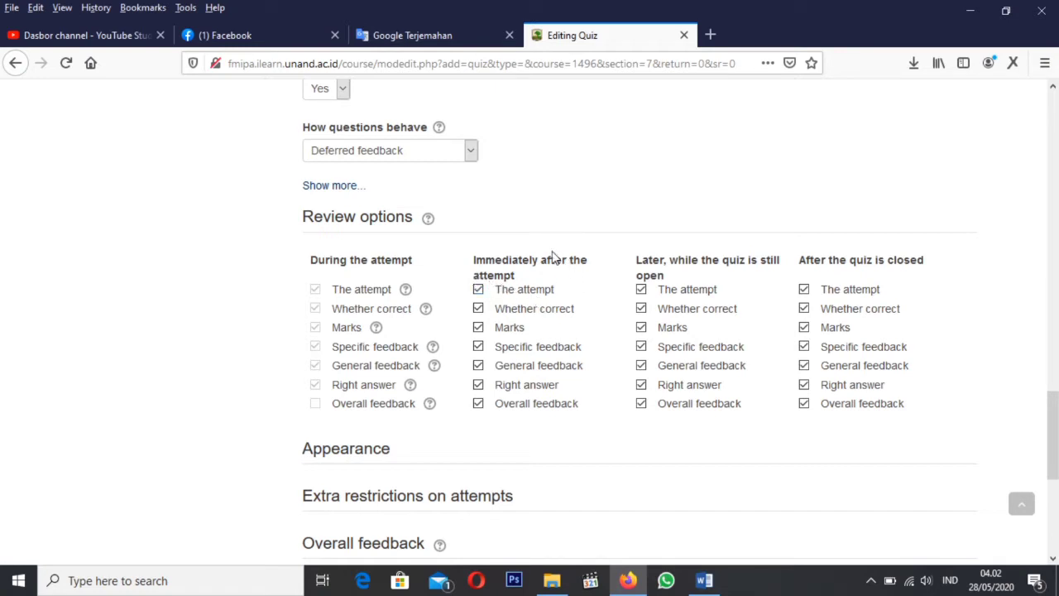
click(478, 289)
click(478, 289)
click(478, 310)
click(478, 328)
click(478, 367)
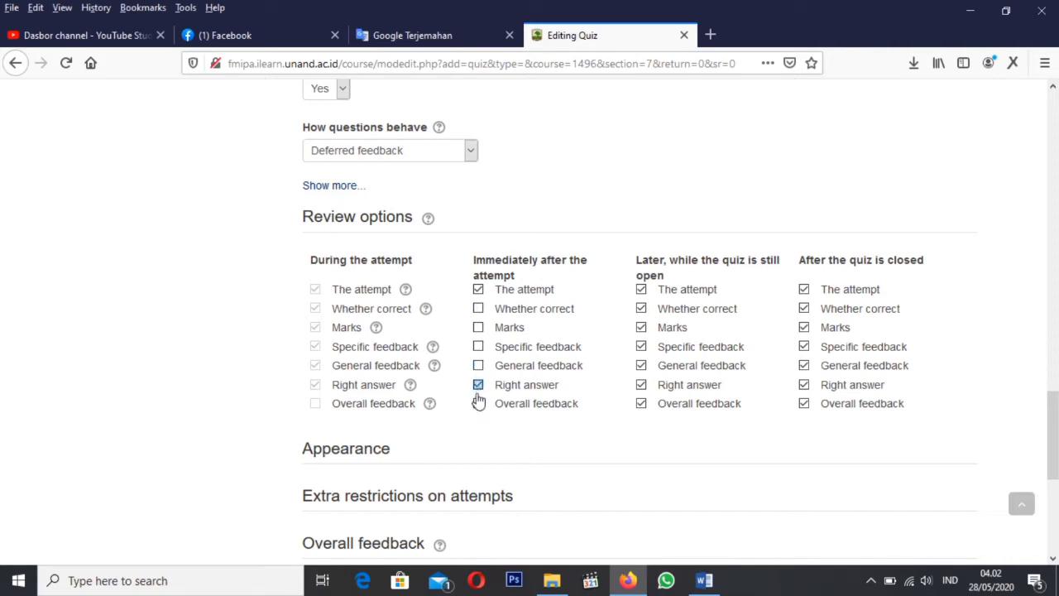
click(478, 385)
click(478, 403)
click(478, 289)
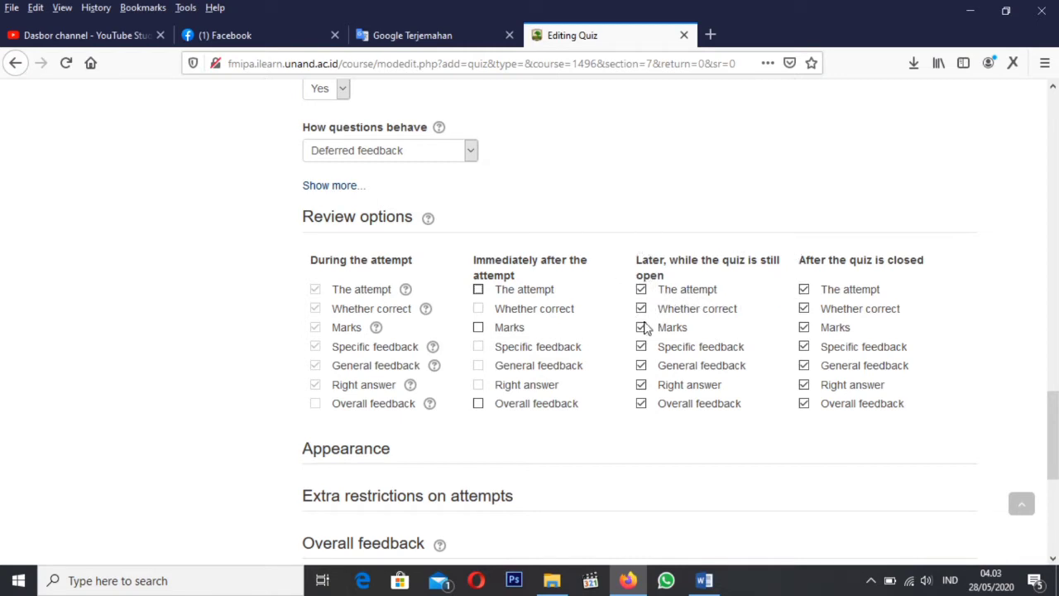
Turn off every review option under "Later, while the quiz is still open".
click(641, 403)
click(641, 385)
click(642, 366)
click(641, 346)
click(641, 328)
click(641, 308)
click(641, 289)
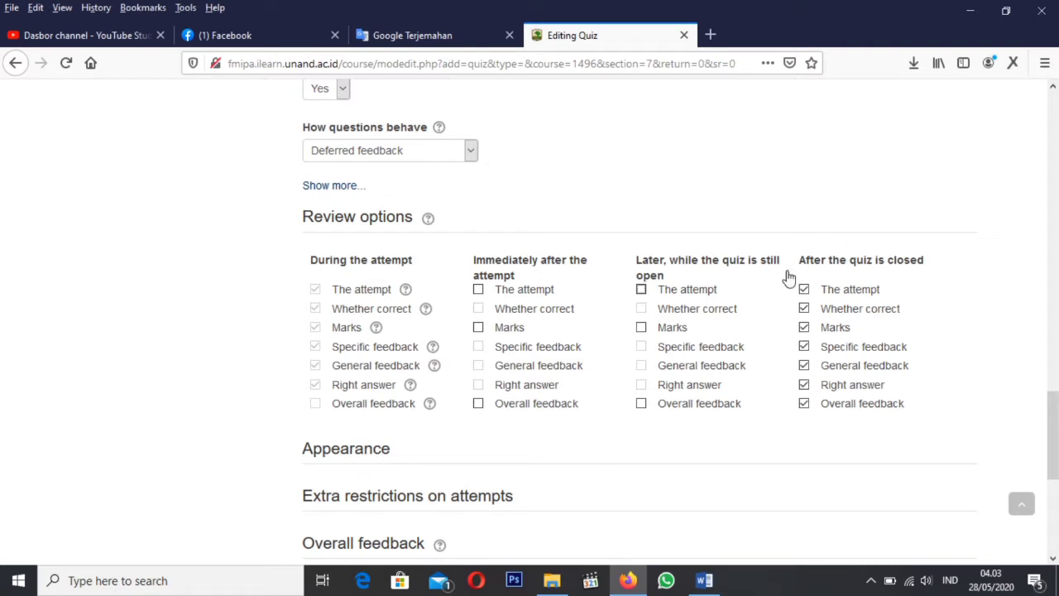
Examine the quiz's appearance, extra attempt restrictions and overall feedback settings.
scroll(443, 449, down, 3)
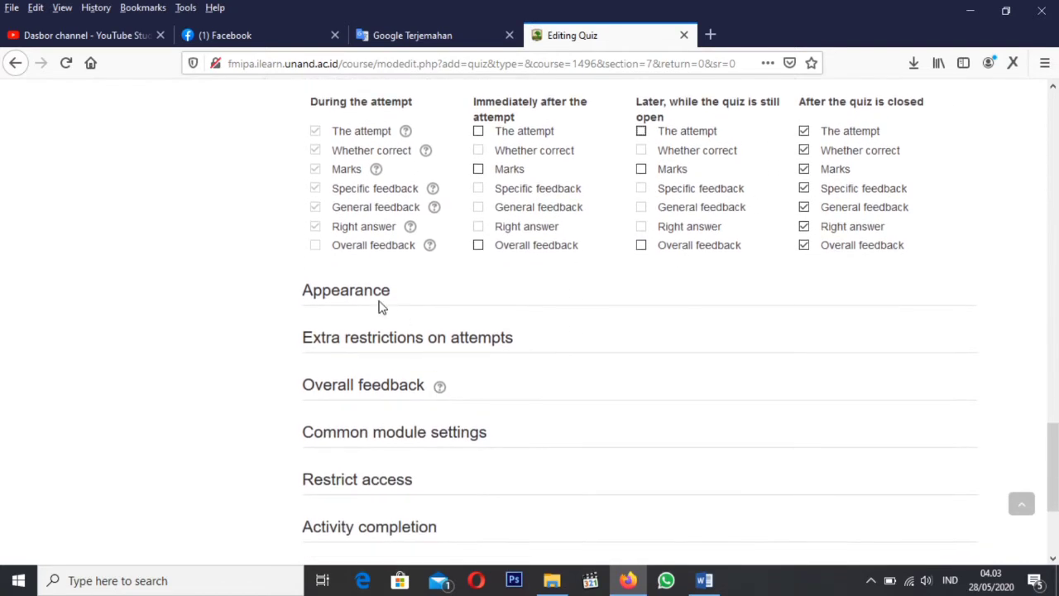
click(368, 298)
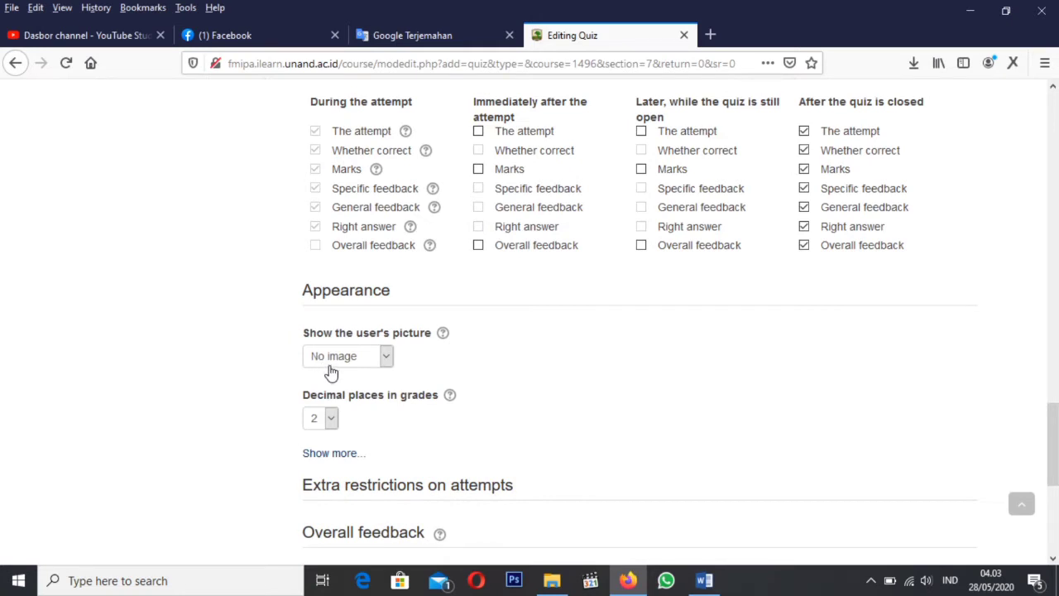
scroll(331, 372, down, 2)
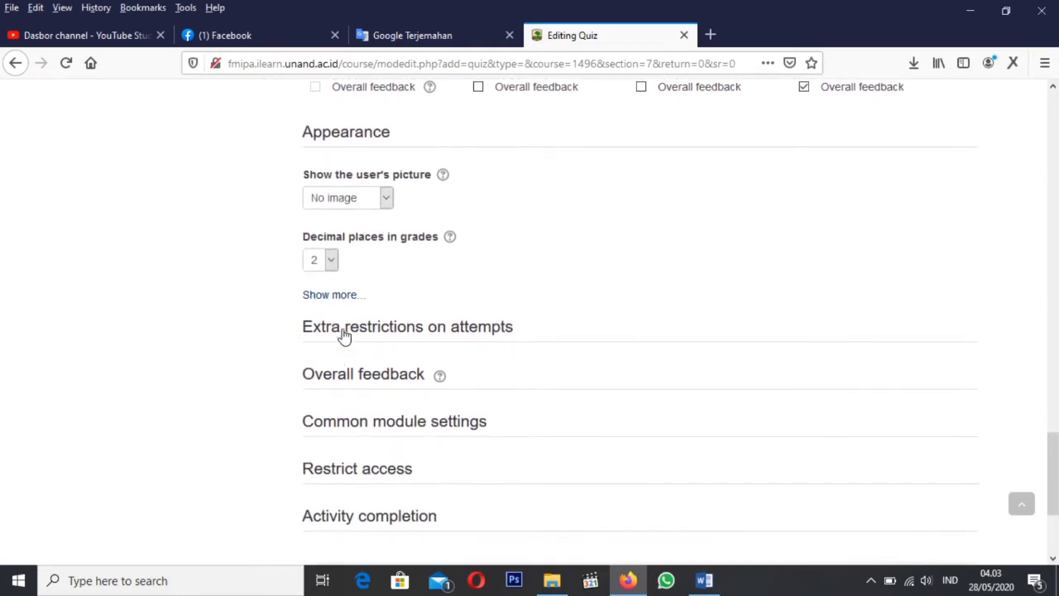
click(345, 331)
scroll(397, 364, down, 3)
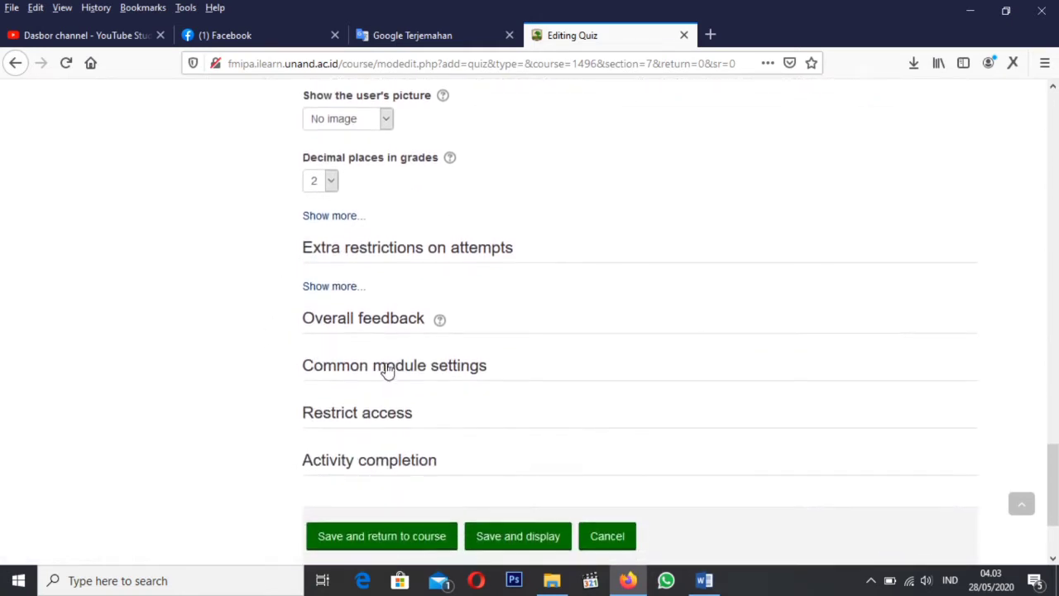
click(358, 321)
scroll(360, 322, down, 3)
scroll(359, 319, down, 10)
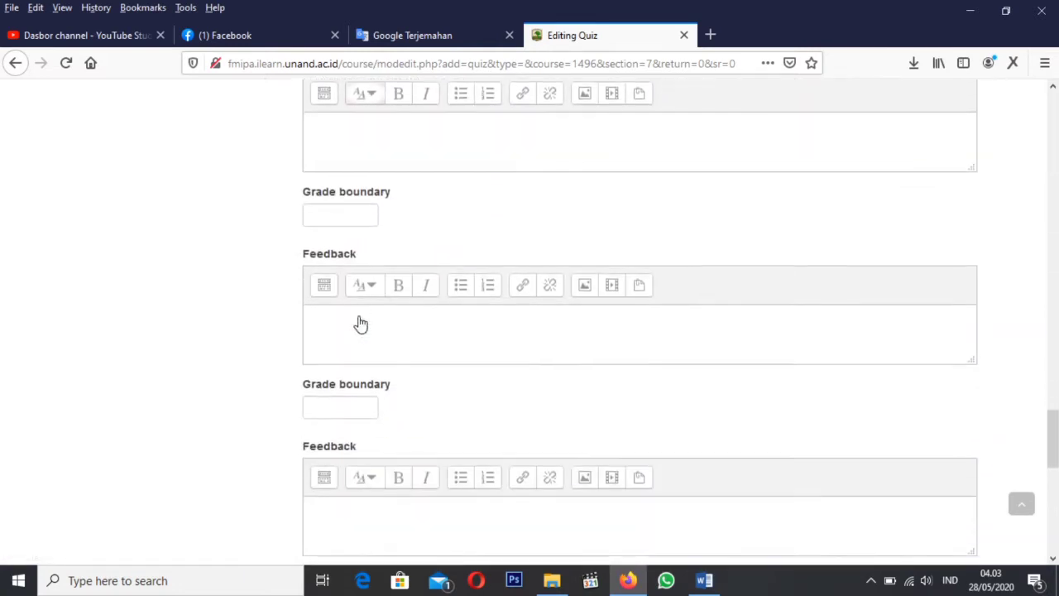
scroll(360, 316, down, 4)
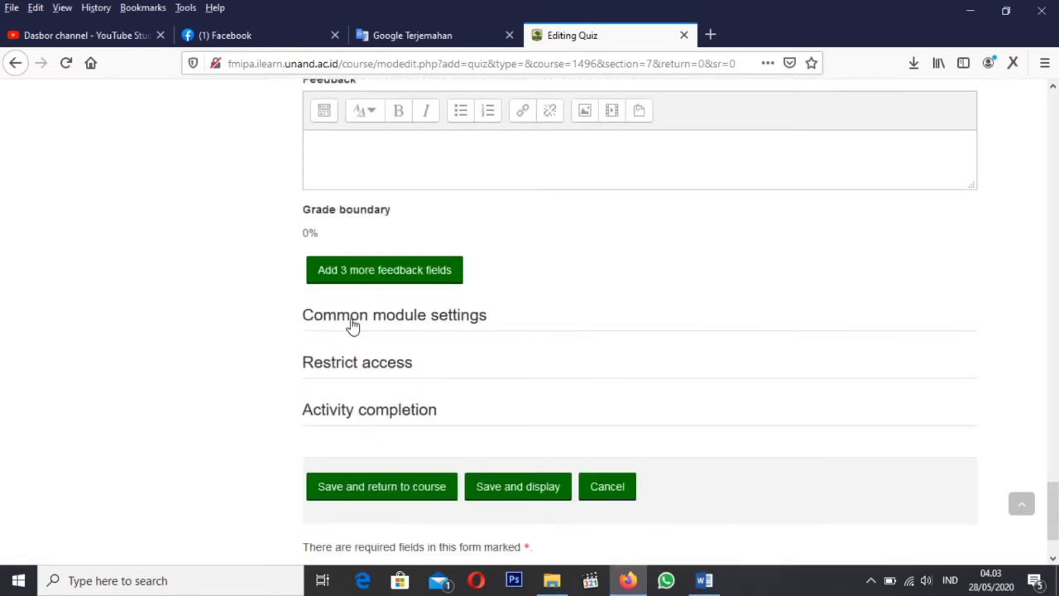
Check the common module, access restriction and activity completion settings, and save the quiz, returning to the course.
click(351, 326)
scroll(348, 330, down, 8)
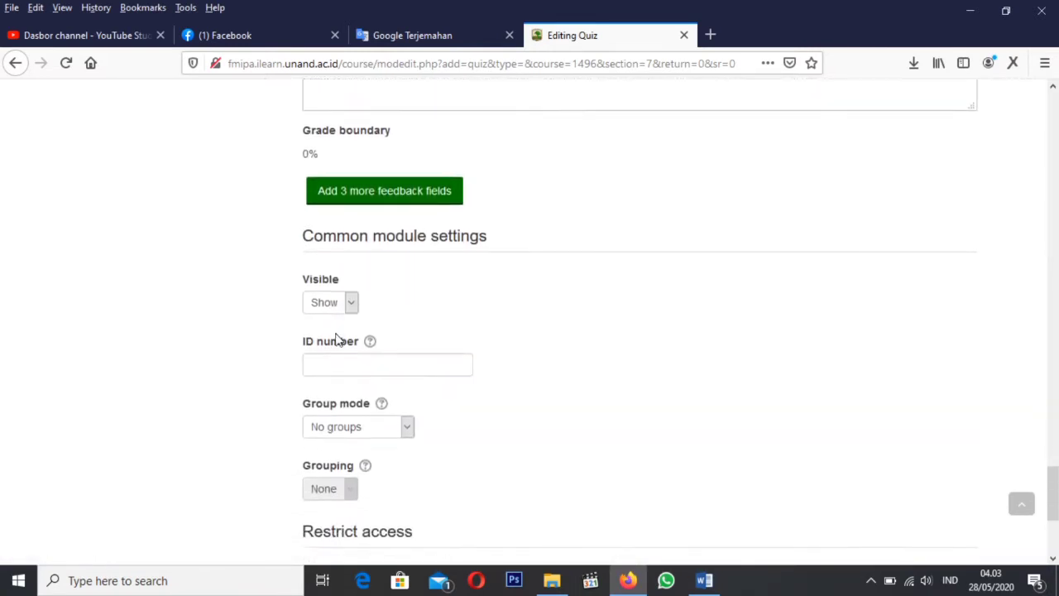
click(340, 305)
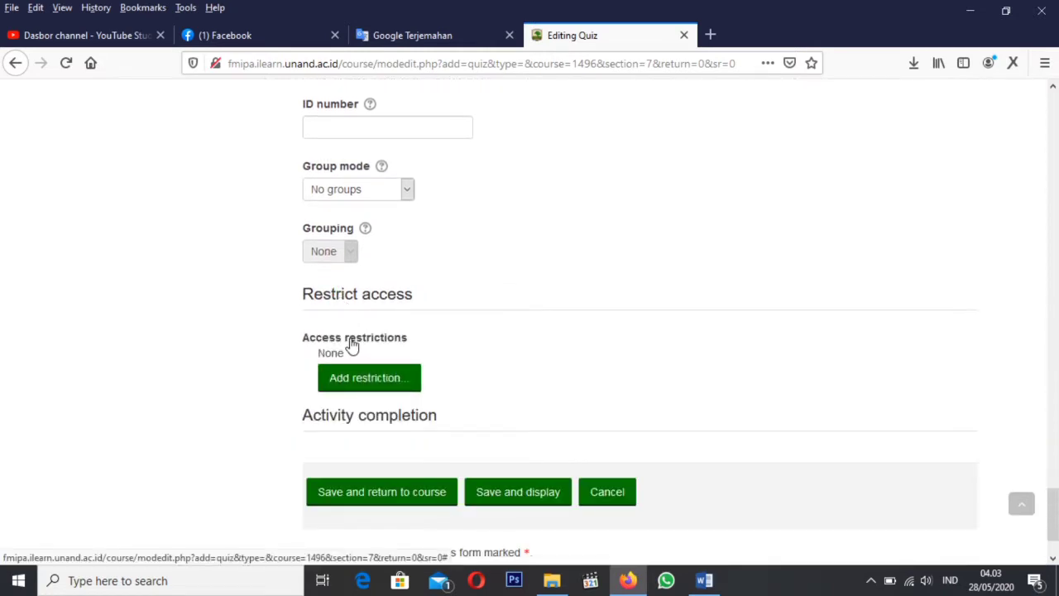
scroll(352, 345, down, 2)
click(349, 326)
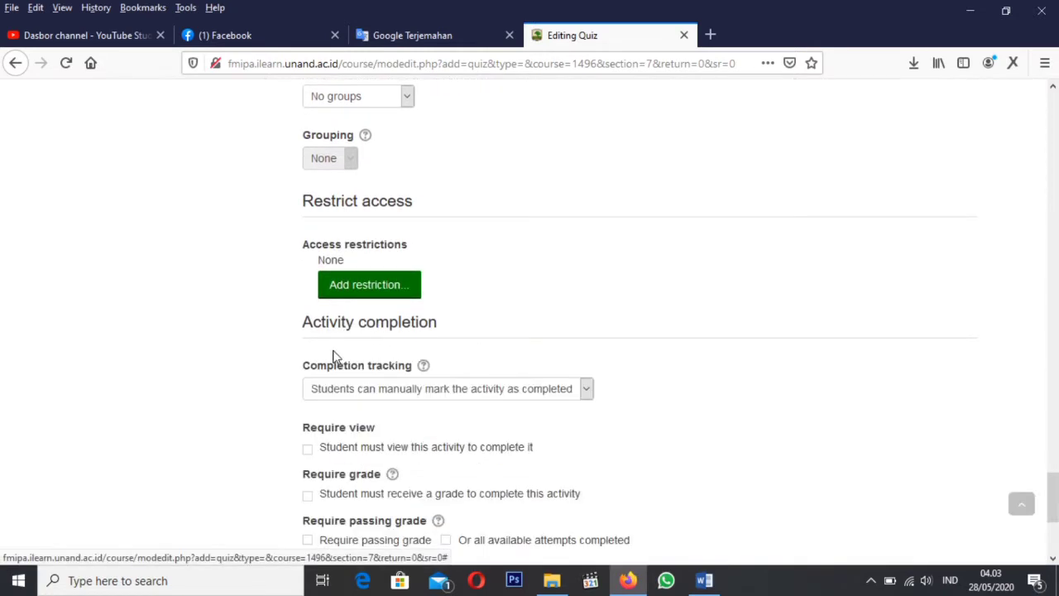
scroll(348, 352, down, 4)
scroll(331, 352, down, 2)
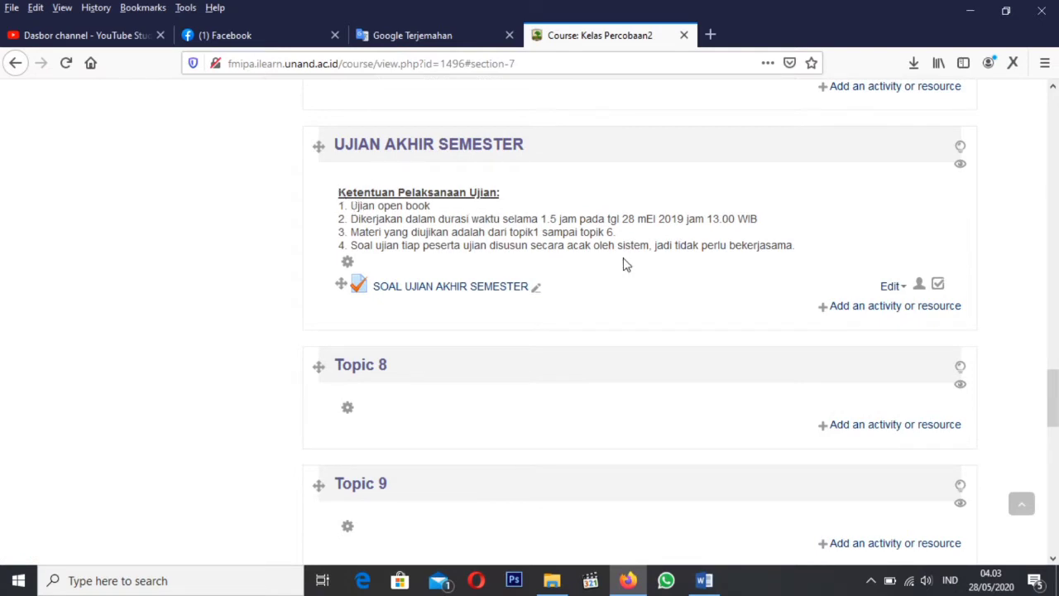
Open the SOAL UJIAN AKHIR SEMESTER quiz from the course page and check its summary information.
click(446, 287)
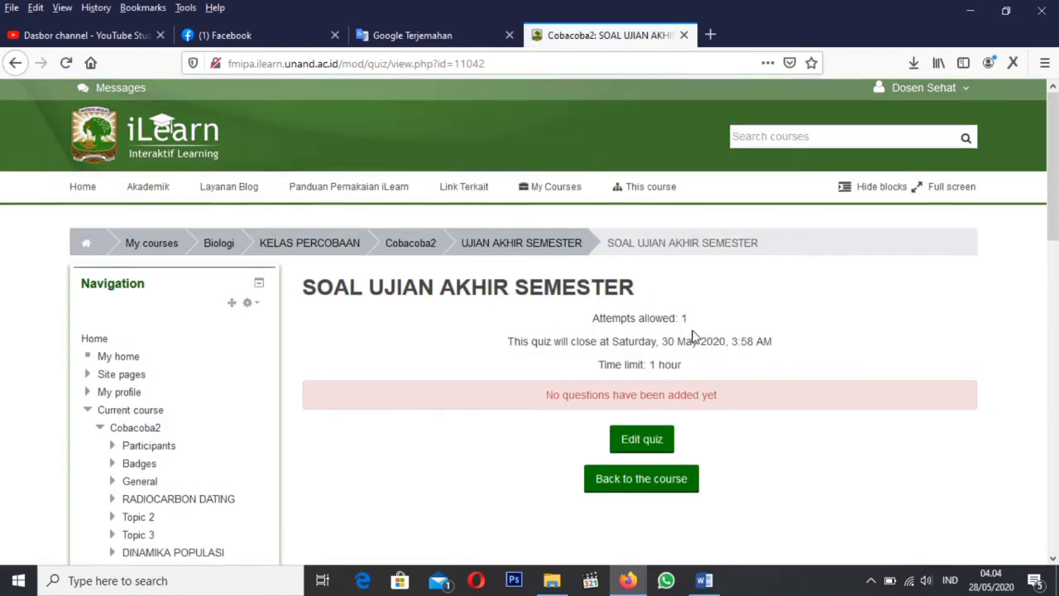
scroll(673, 207, down, 2)
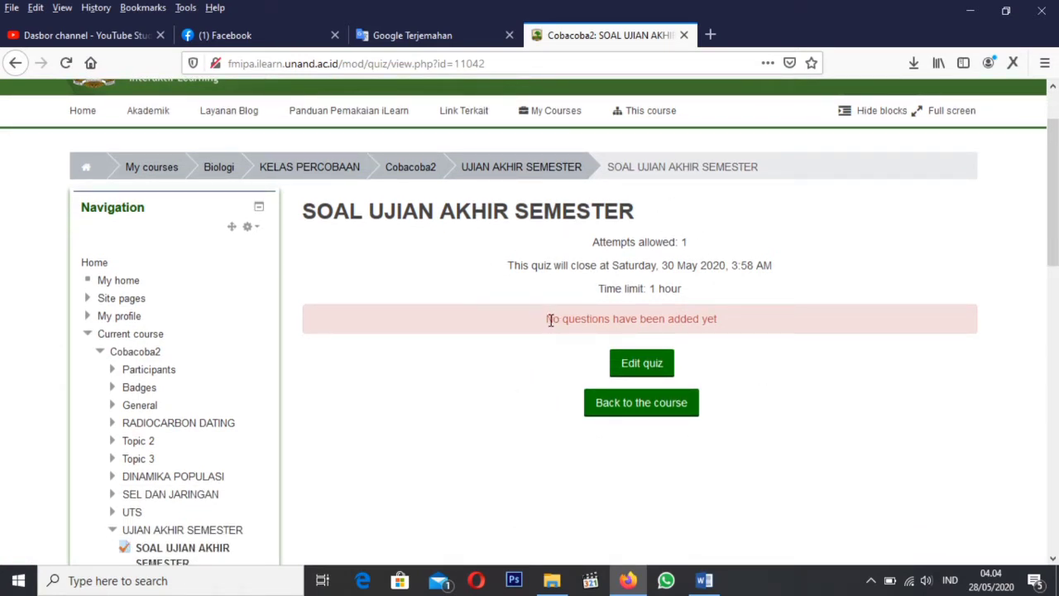
drag(548, 320, 731, 339)
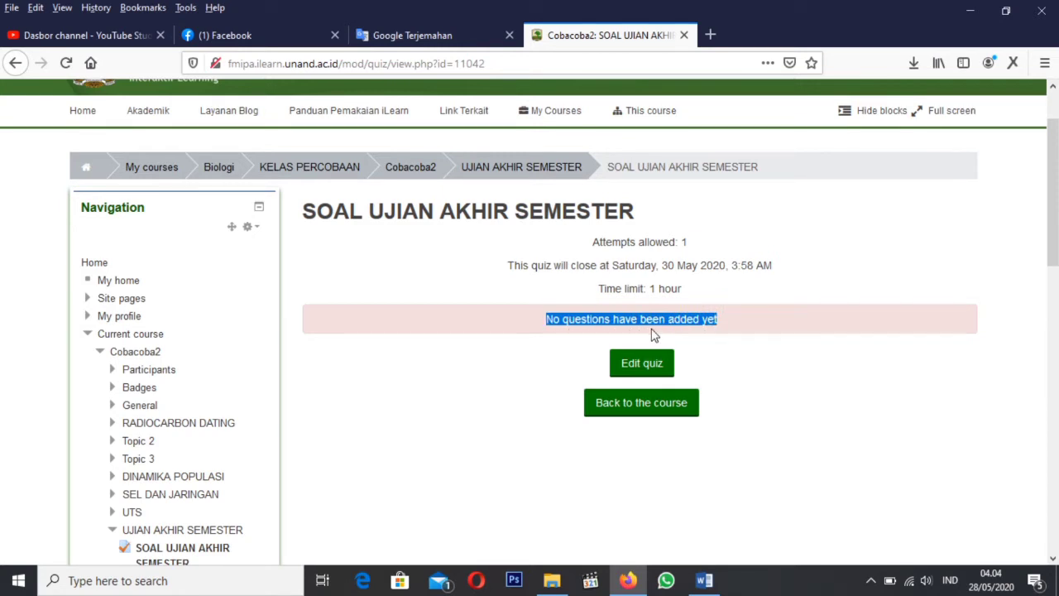
Open the category editing page of the question bank for the SOAL UJIAN AKHIR SEMESTER quiz.
click(616, 323)
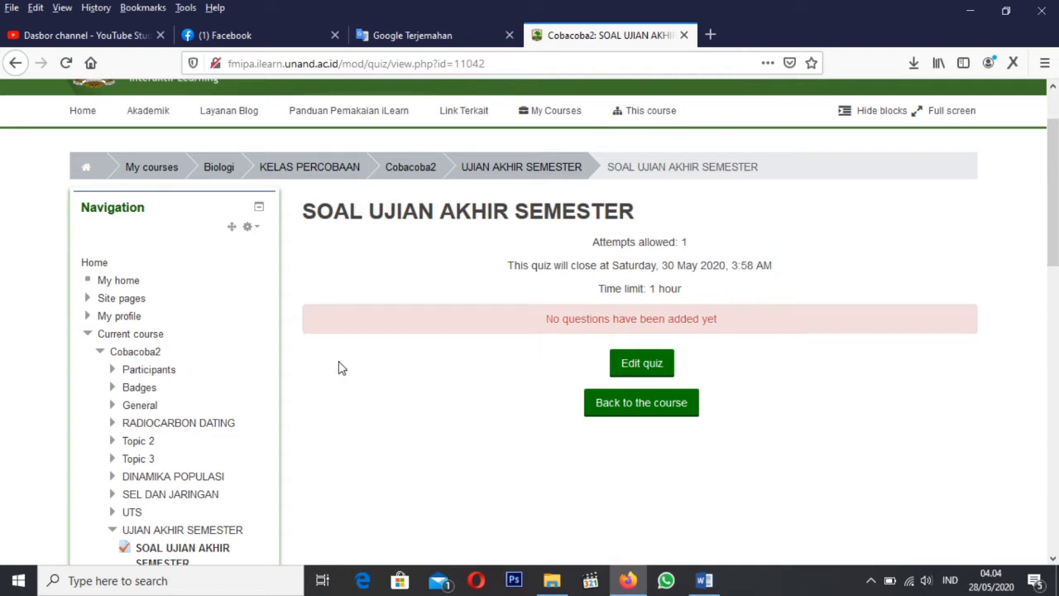
scroll(331, 368, down, 6)
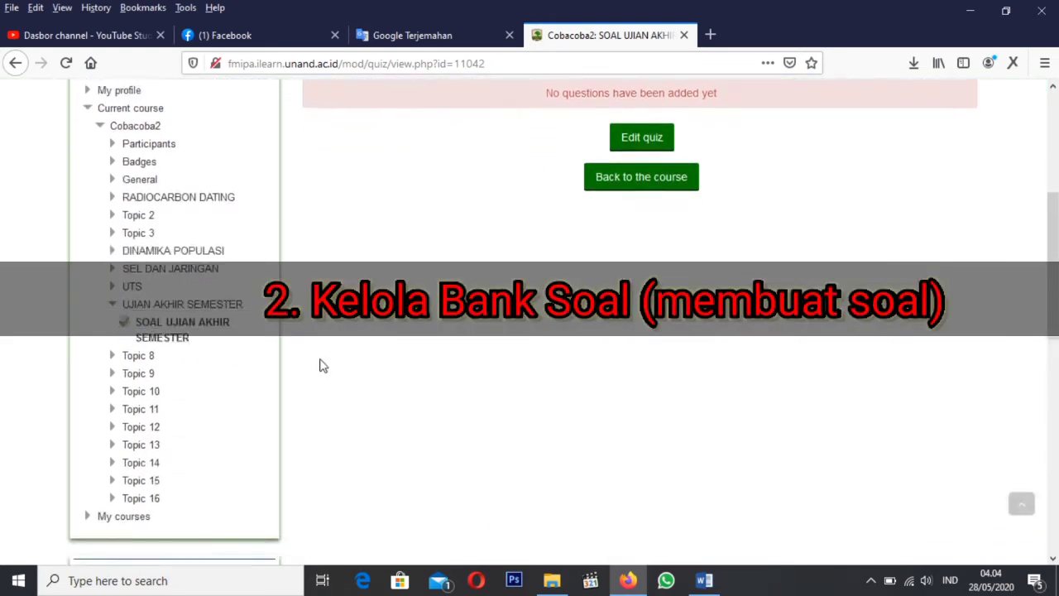
scroll(313, 364, down, 5)
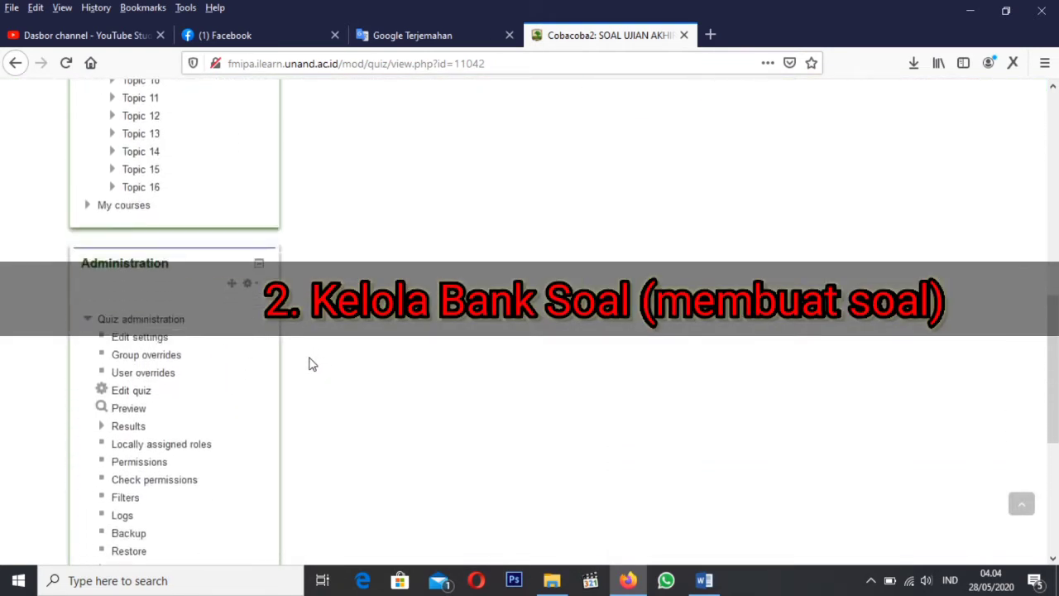
scroll(307, 361, down, 3)
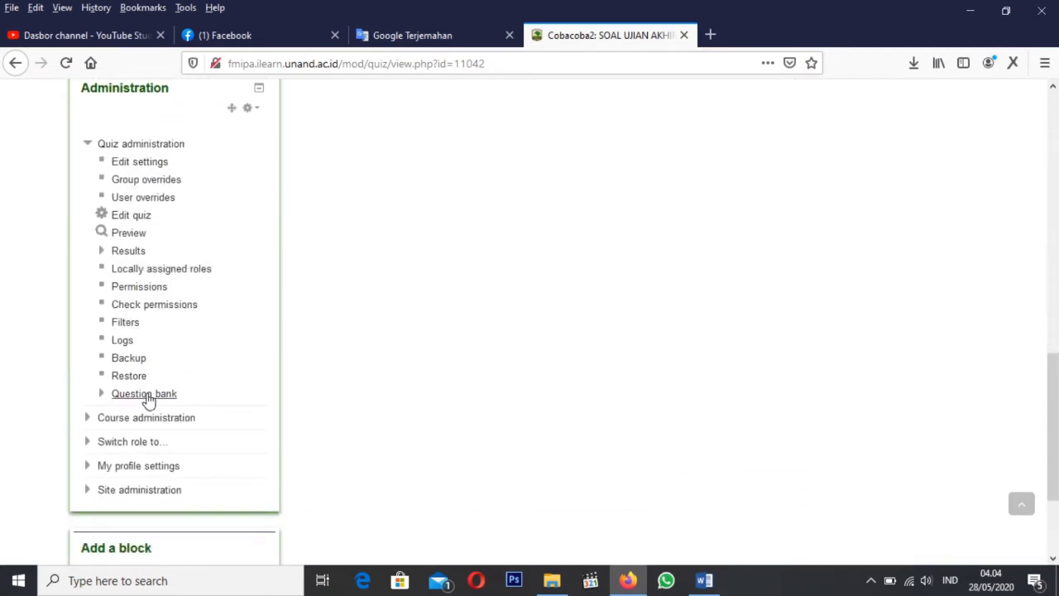
click(103, 395)
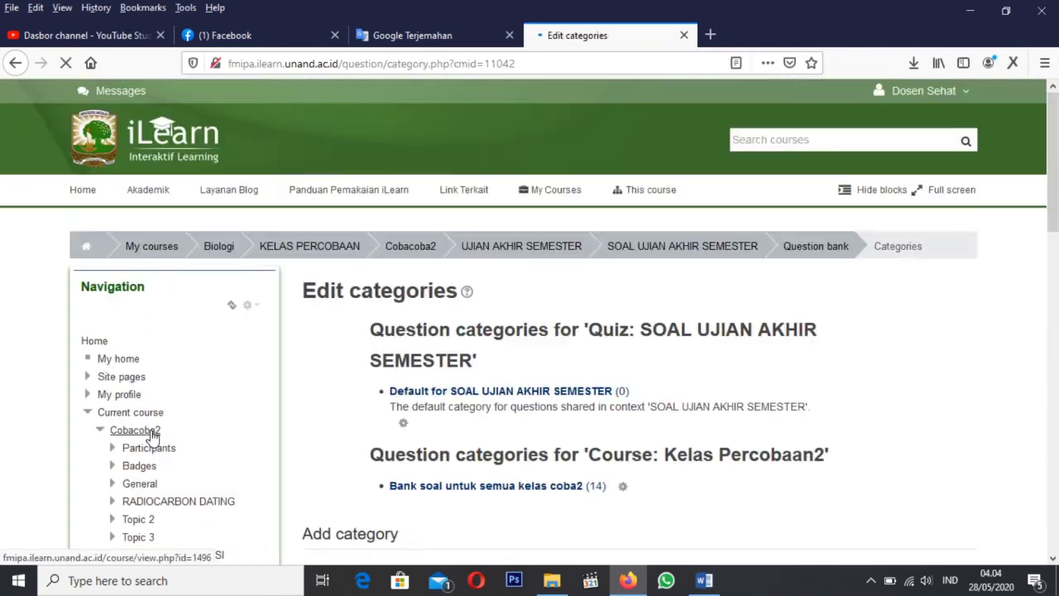
Add a question category named "Bank Soal utk latihan lagi" with the quiz's Top category as its parent.
scroll(381, 438, down, 5)
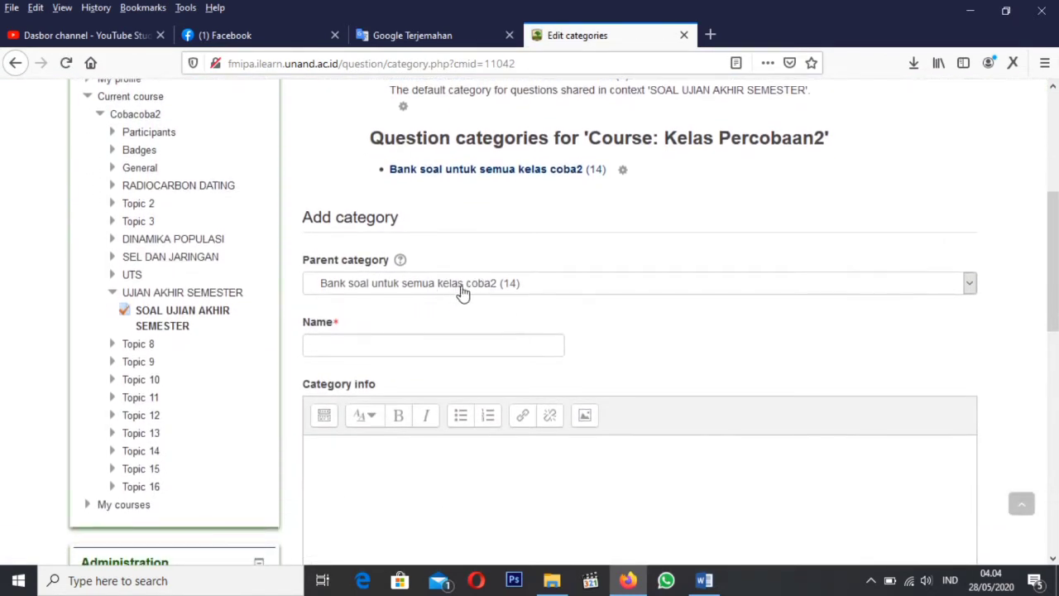
click(471, 285)
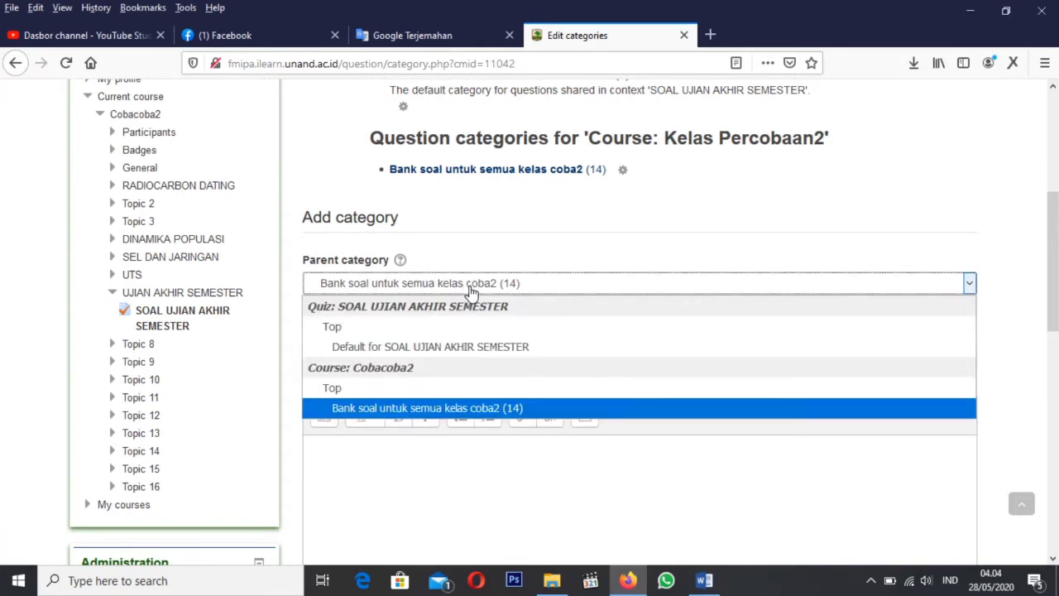
click(334, 326)
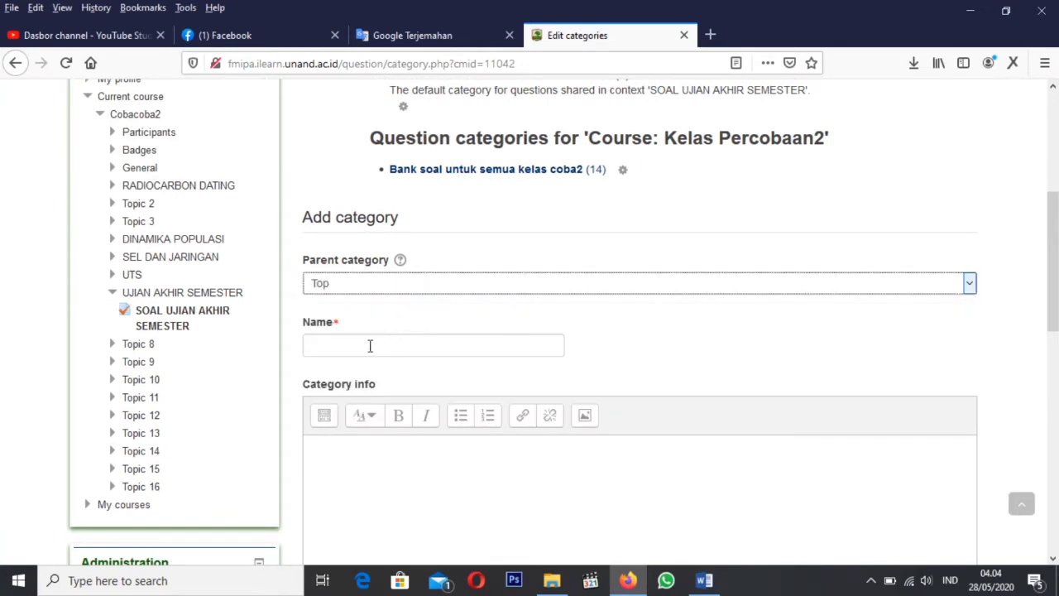
click(374, 346)
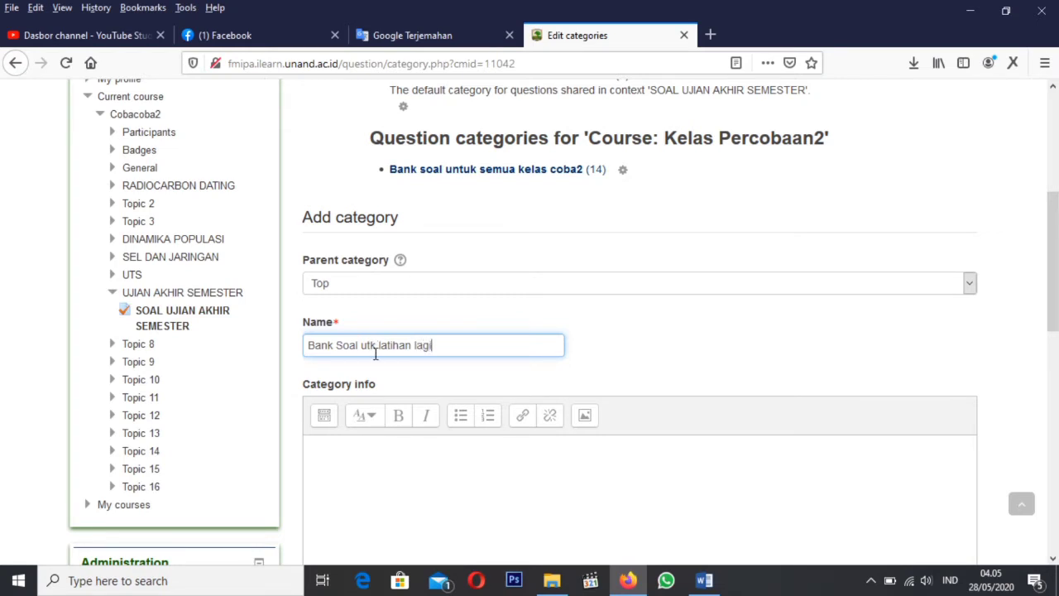
scroll(380, 360, down, 4)
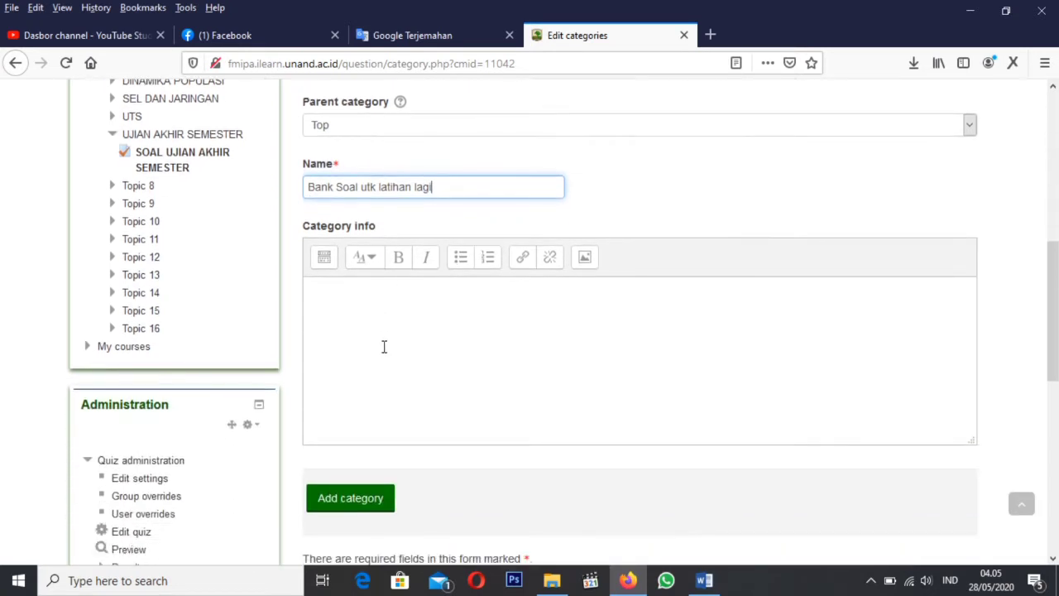
scroll(367, 375, down, 4)
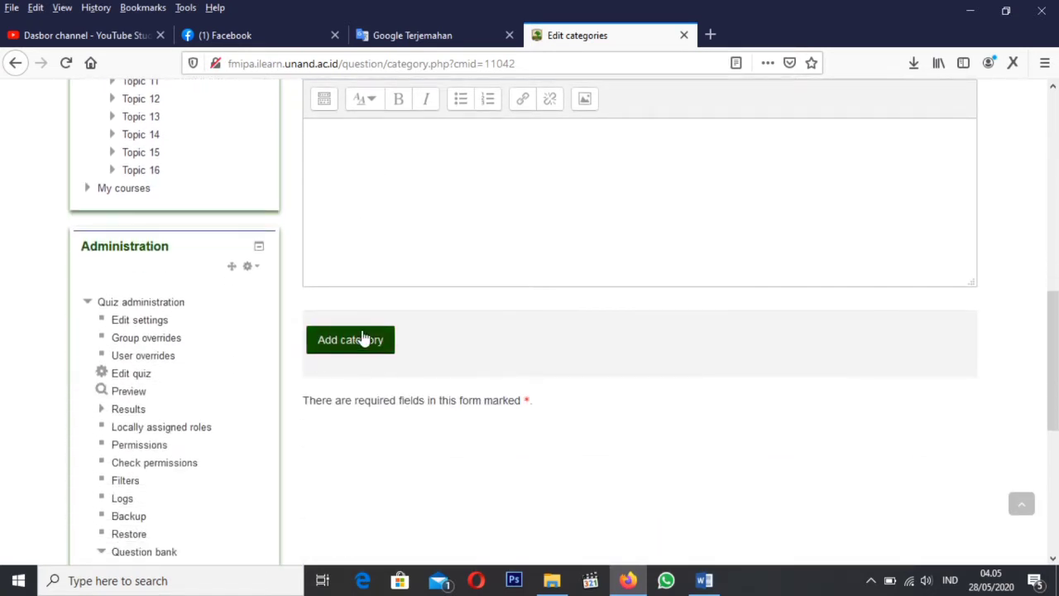
click(352, 342)
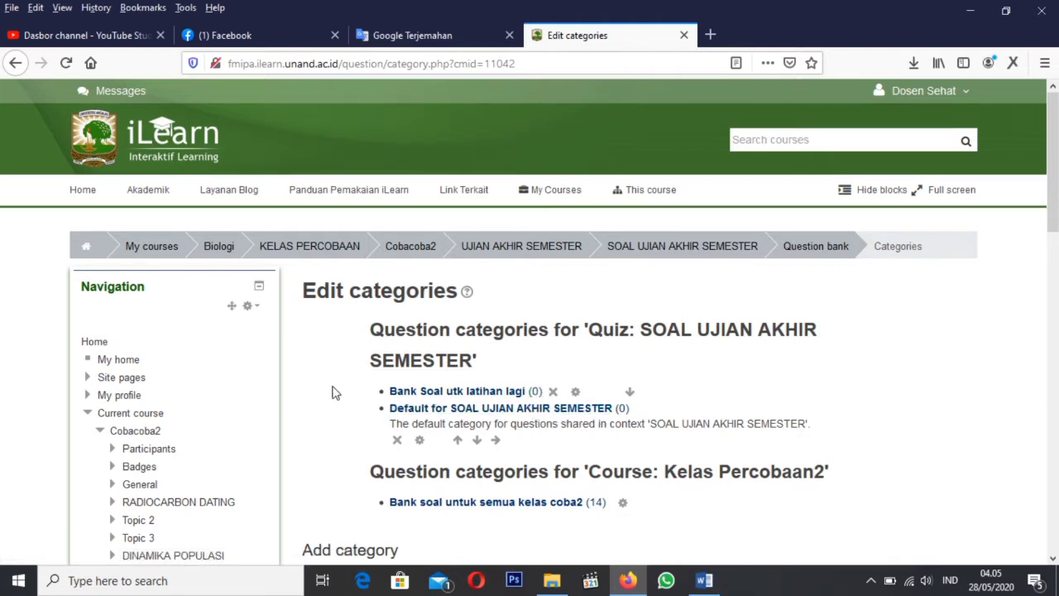
In the question bank's question list, select the category "Bank Soal utk latihan lagi" and start creating a new question.
scroll(356, 386, down, 2)
scroll(107, 406, down, 4)
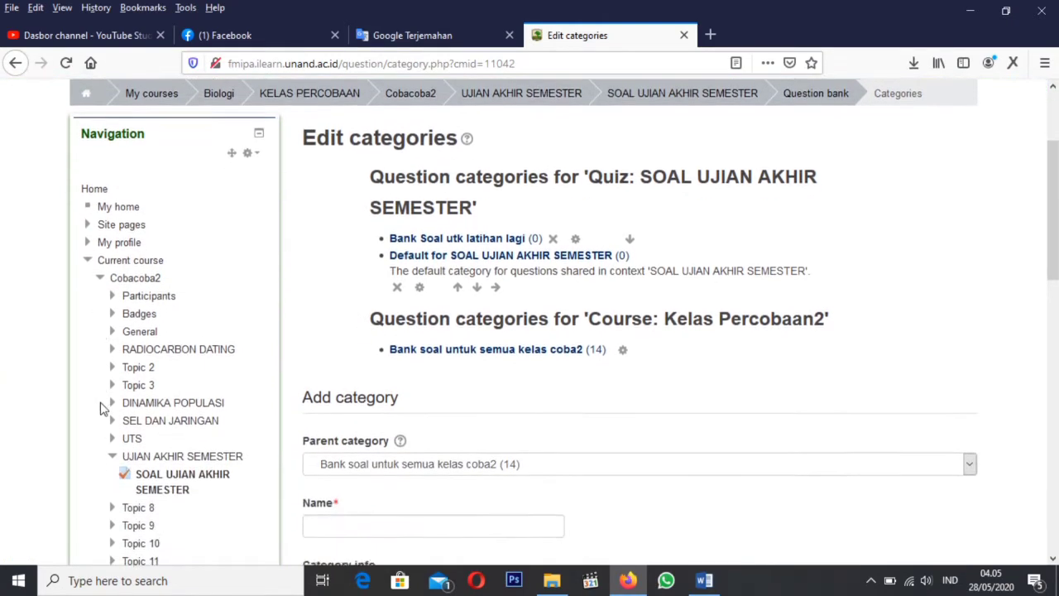
scroll(112, 399, down, 10)
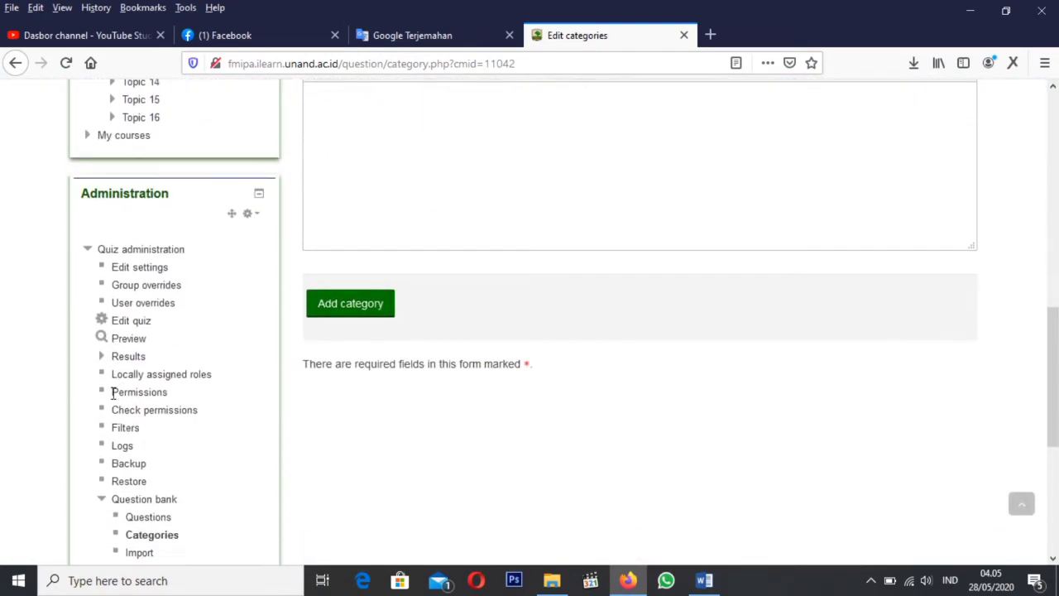
scroll(114, 399, down, 2)
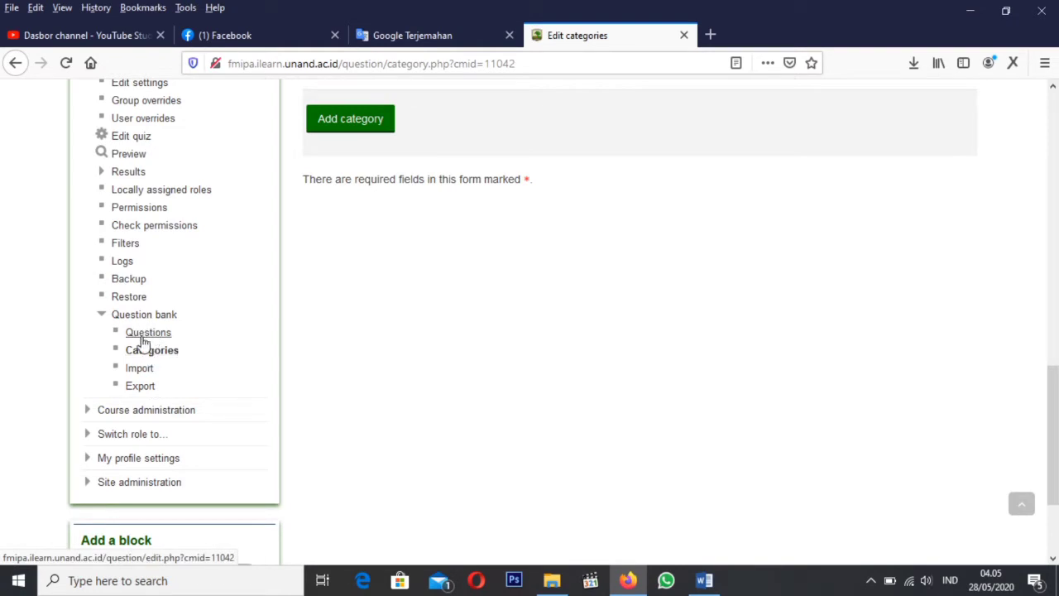
click(146, 334)
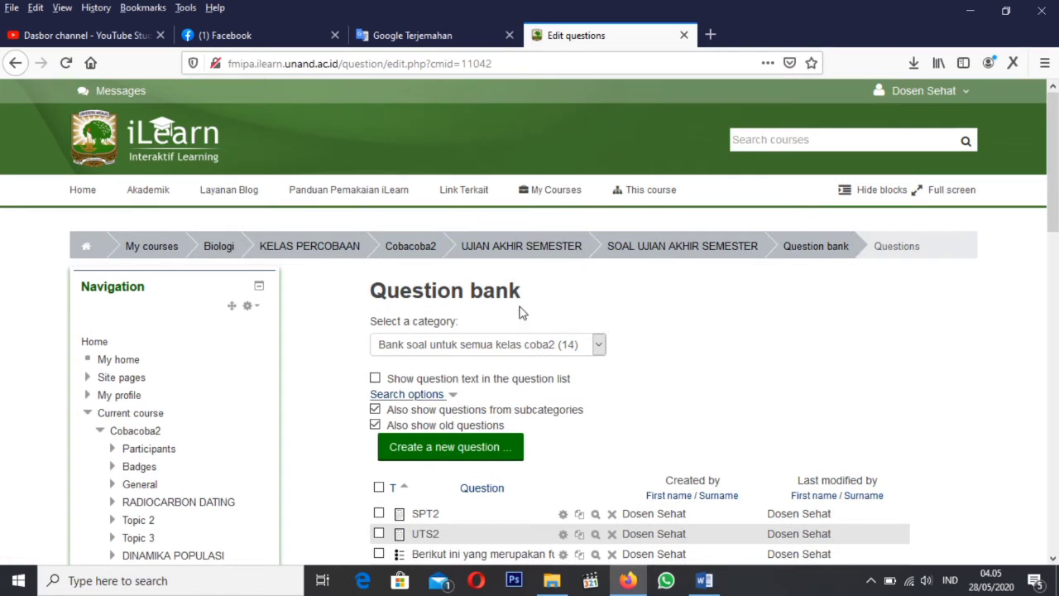
click(470, 345)
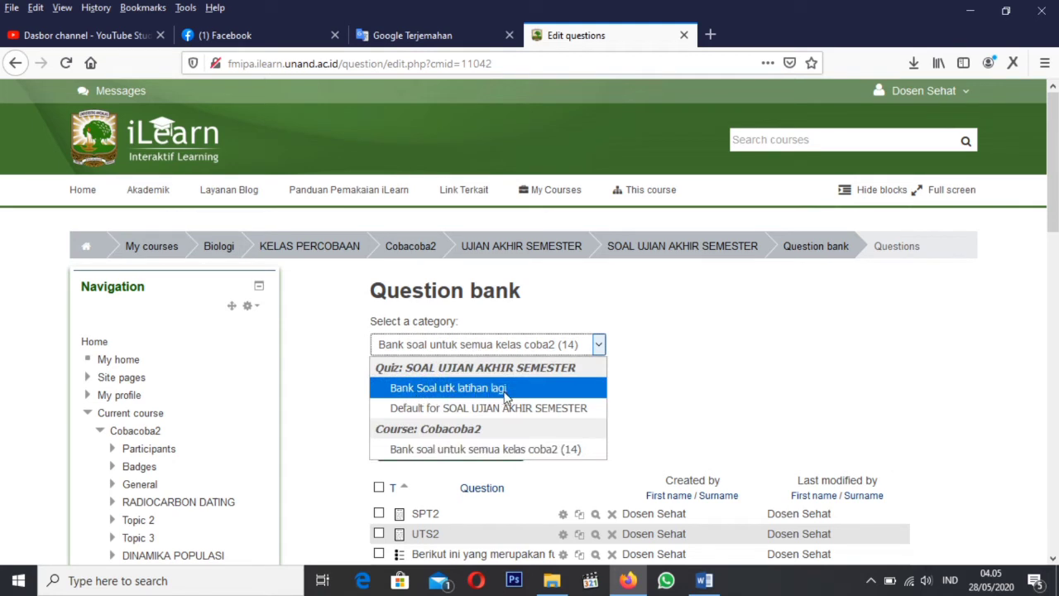
click(469, 395)
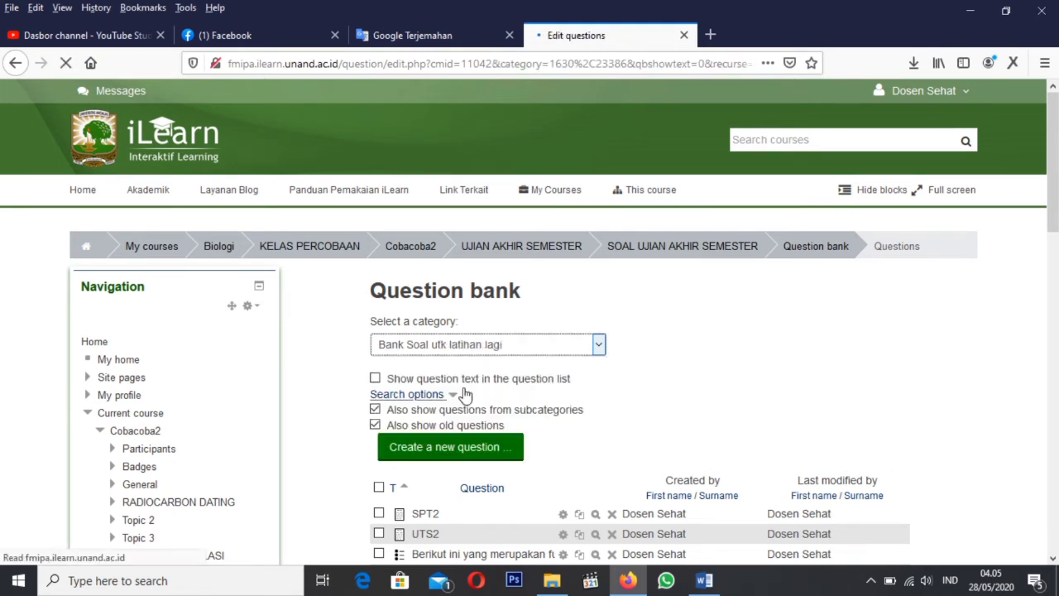
scroll(566, 371, down, 1)
scroll(566, 371, down, 3)
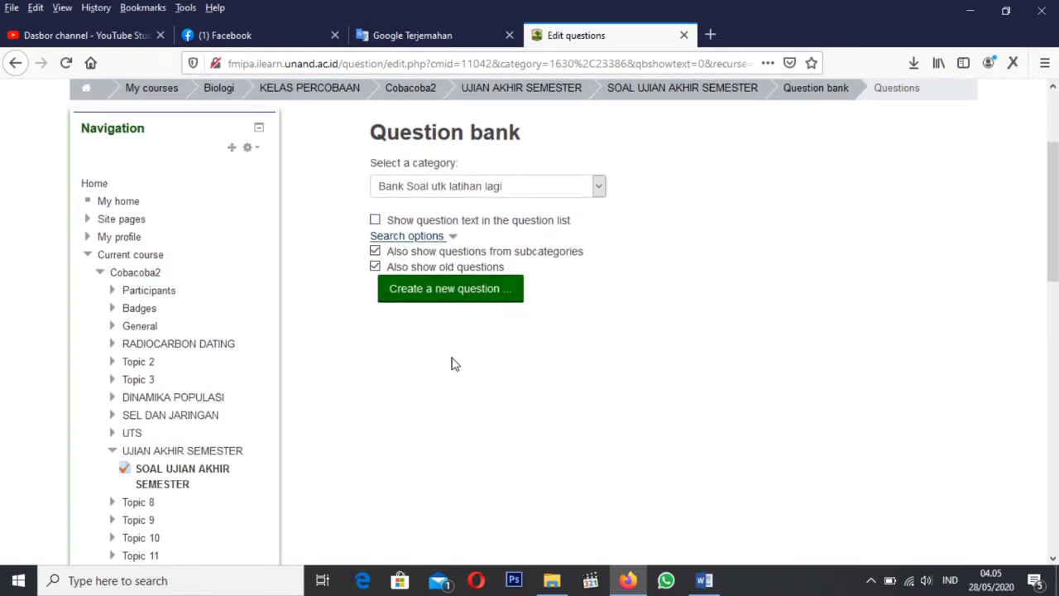
click(445, 296)
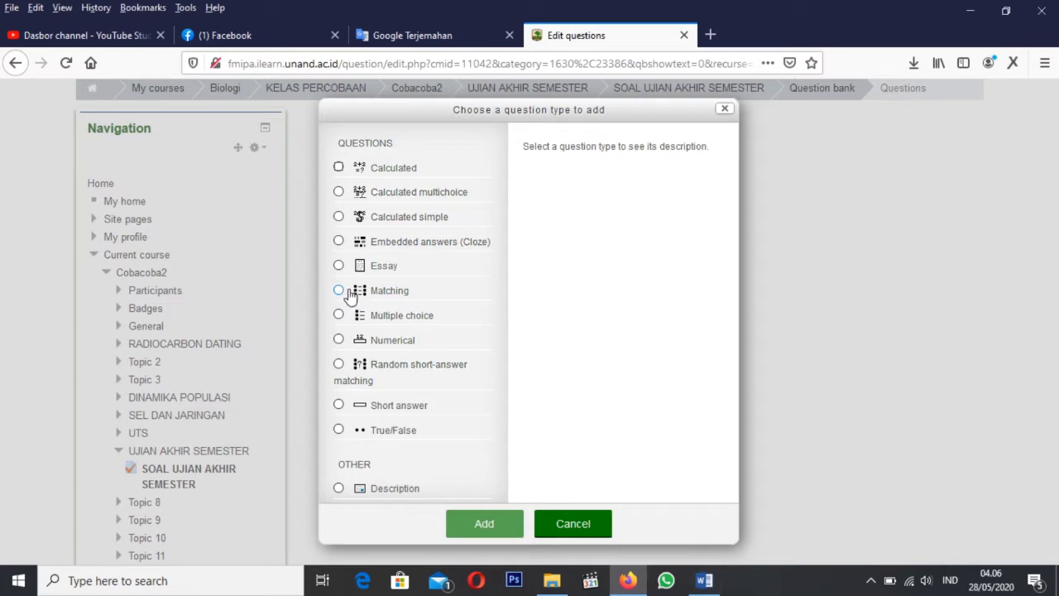
Switch to the Word document "Soal Ujian utk latihan i-learning.docx" and review its multiple-choice, essay, true/false and numerical questions.
click(703, 580)
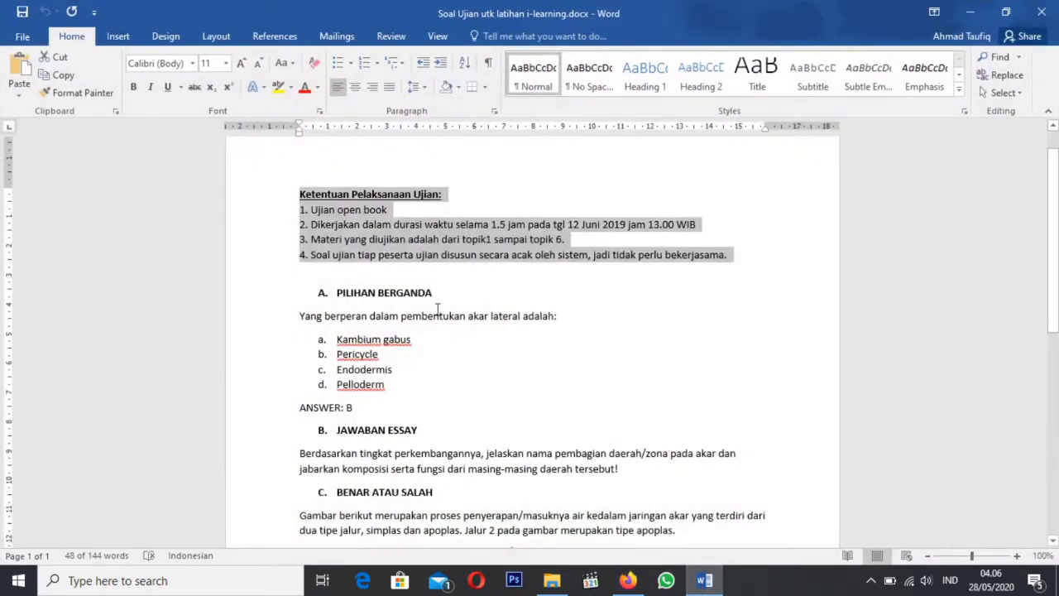
click(322, 292)
drag(336, 292, 422, 298)
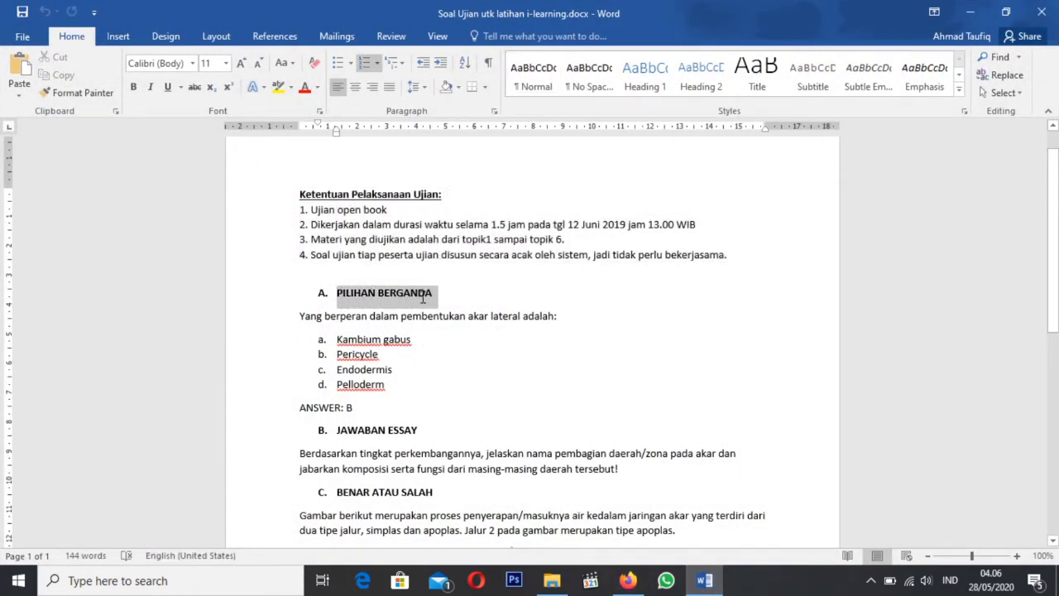
click(379, 354)
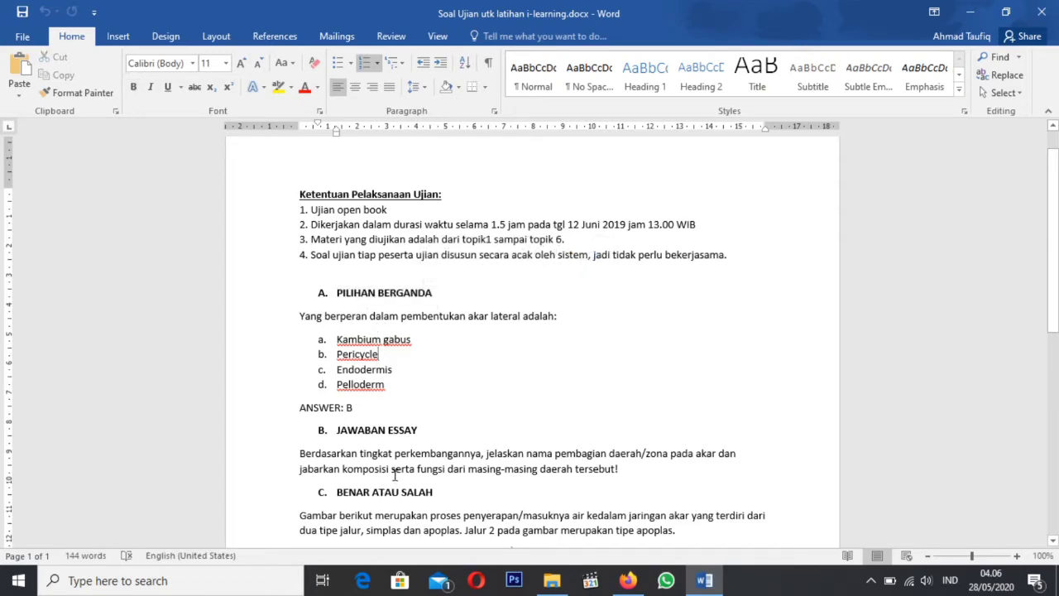
scroll(395, 475, down, 4)
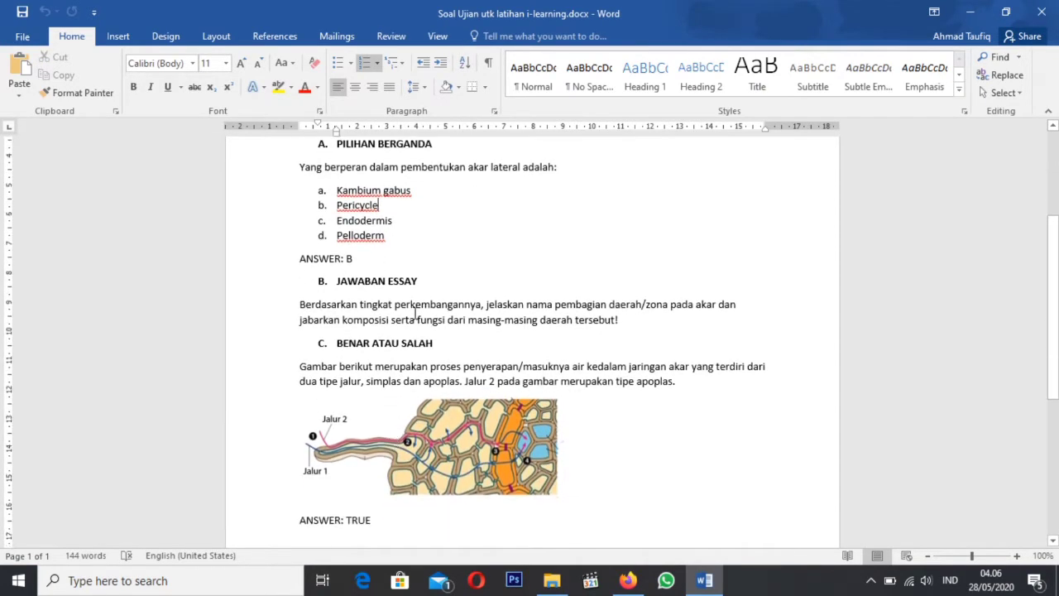
scroll(389, 373, down, 3)
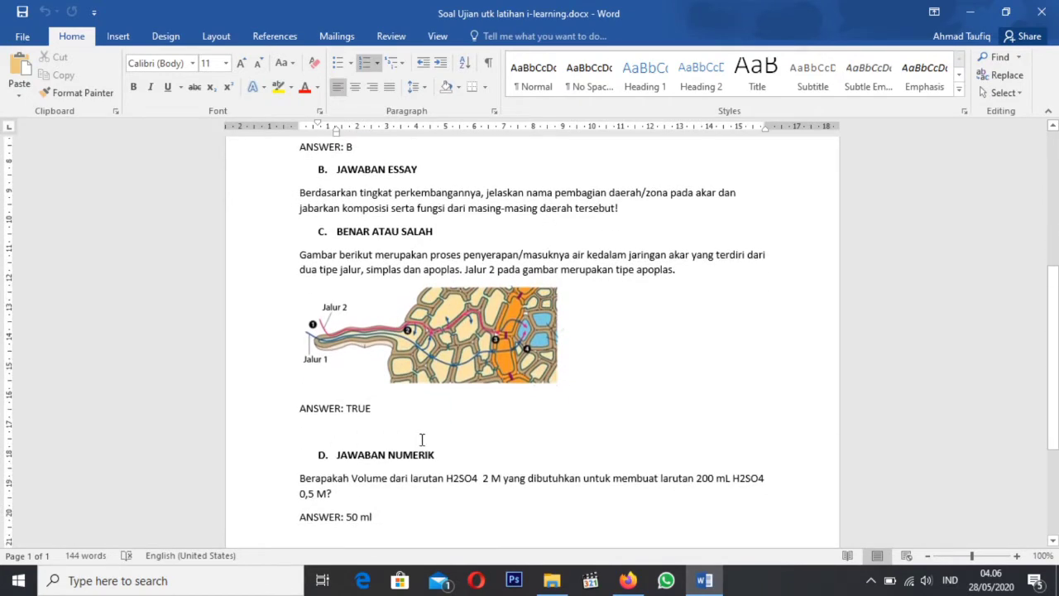
scroll(422, 439, up, 6)
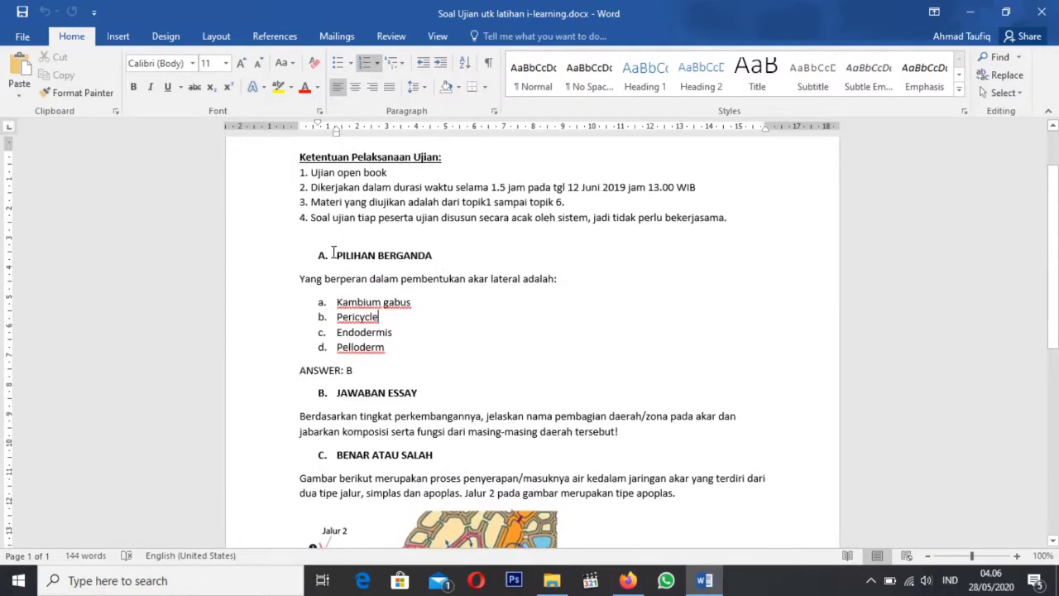
drag(338, 252, 432, 256)
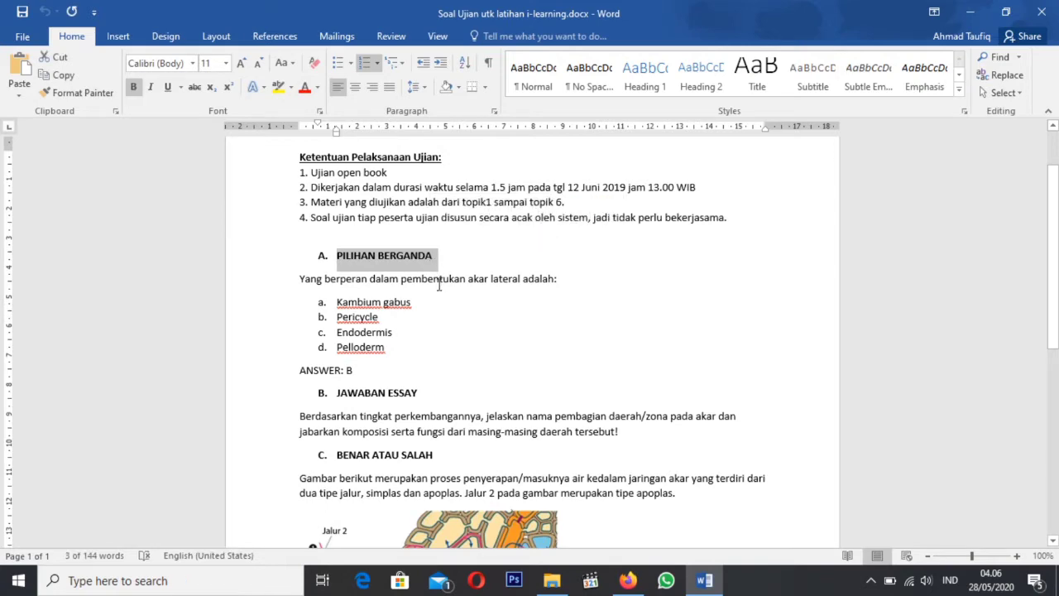
click(439, 278)
click(331, 340)
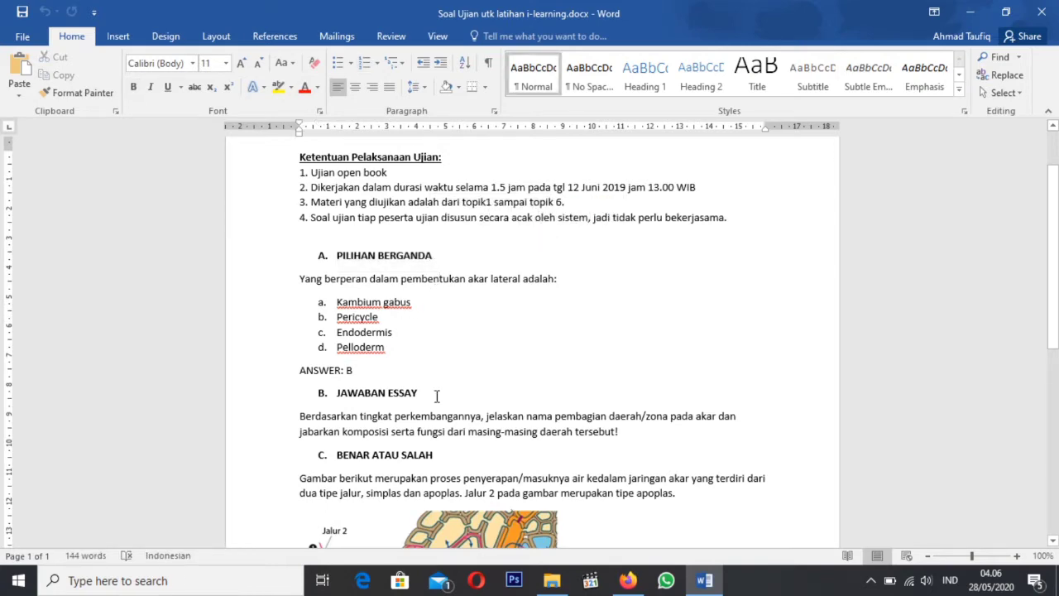
Switch back to Firefox, add a Multiple choice question and name it "SPT1".
click(629, 583)
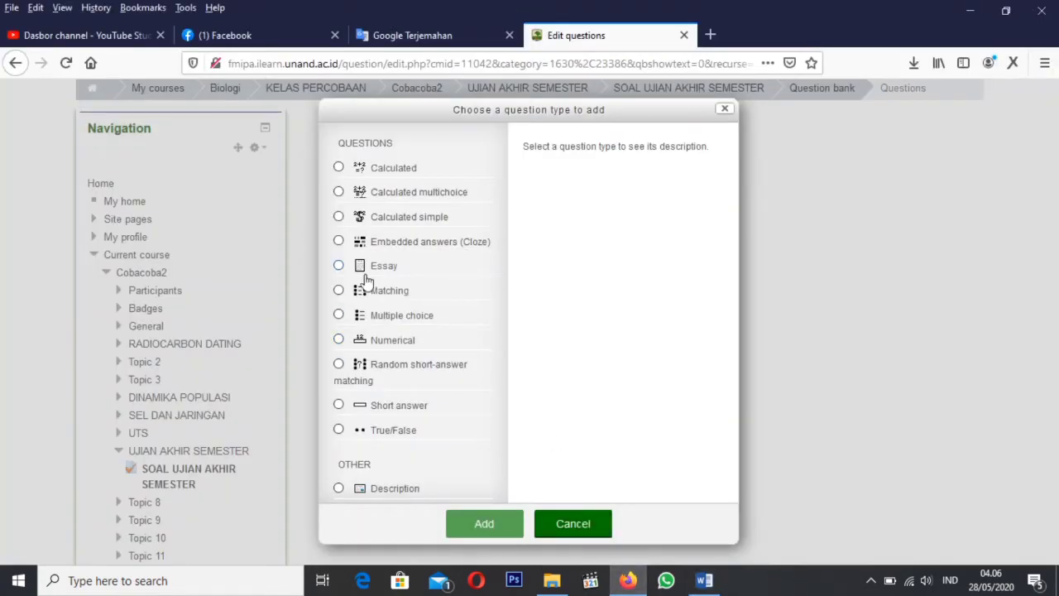
click(338, 316)
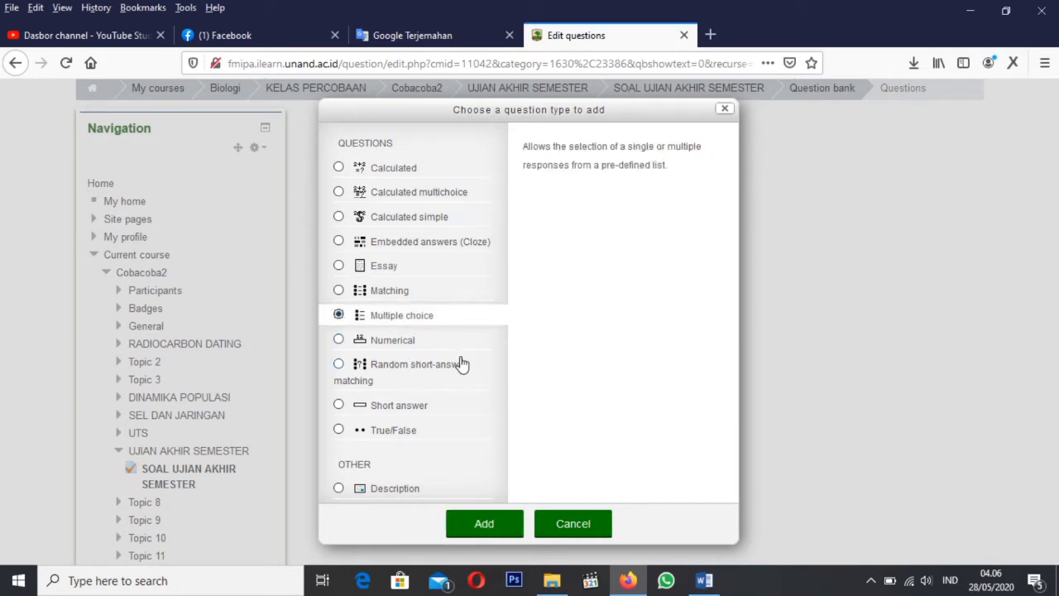
click(480, 530)
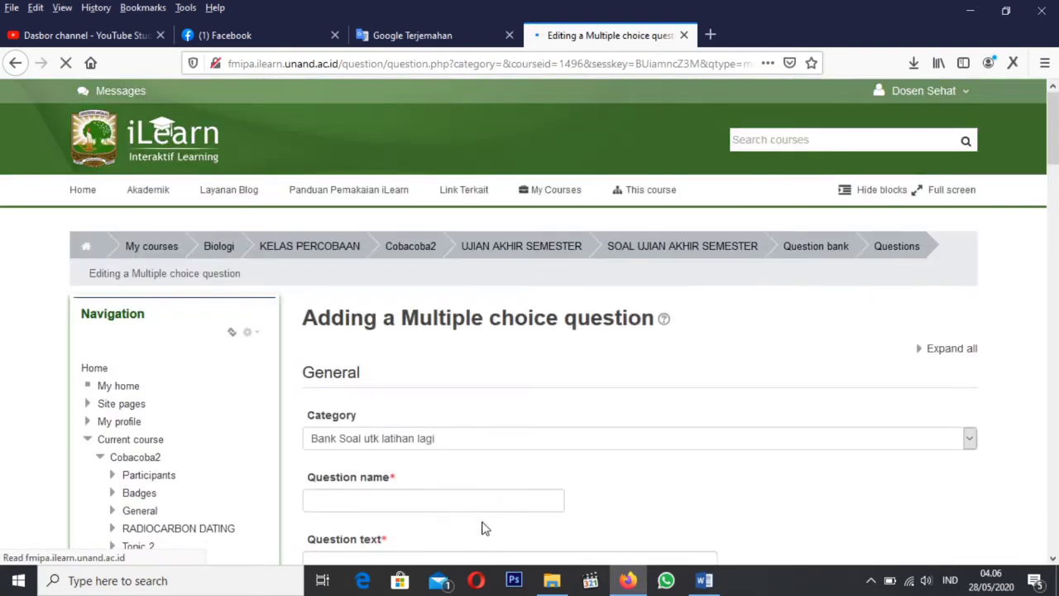
scroll(472, 405, down, 2)
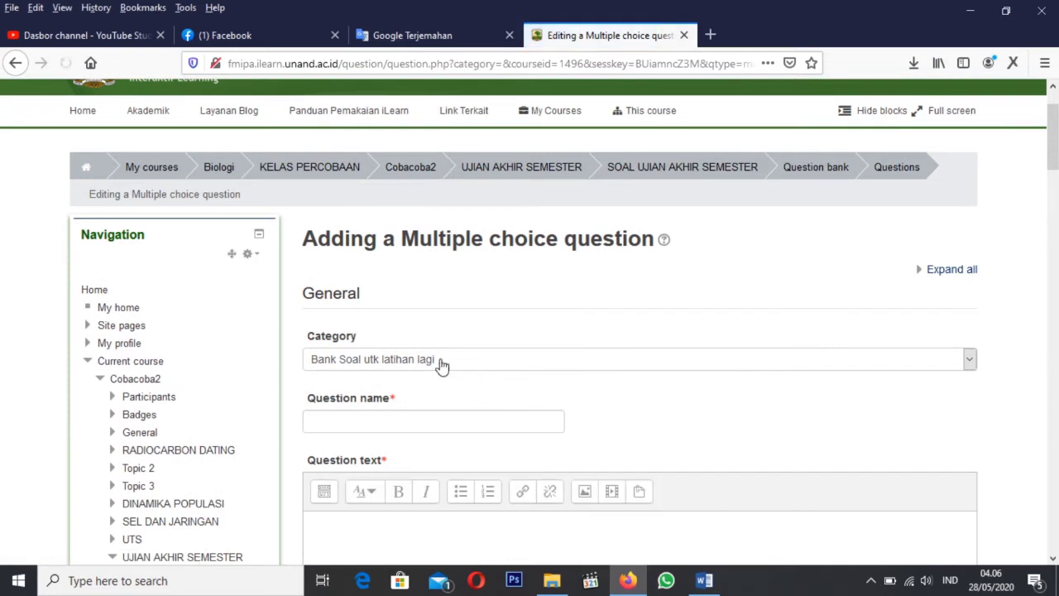
scroll(393, 380, down, 2)
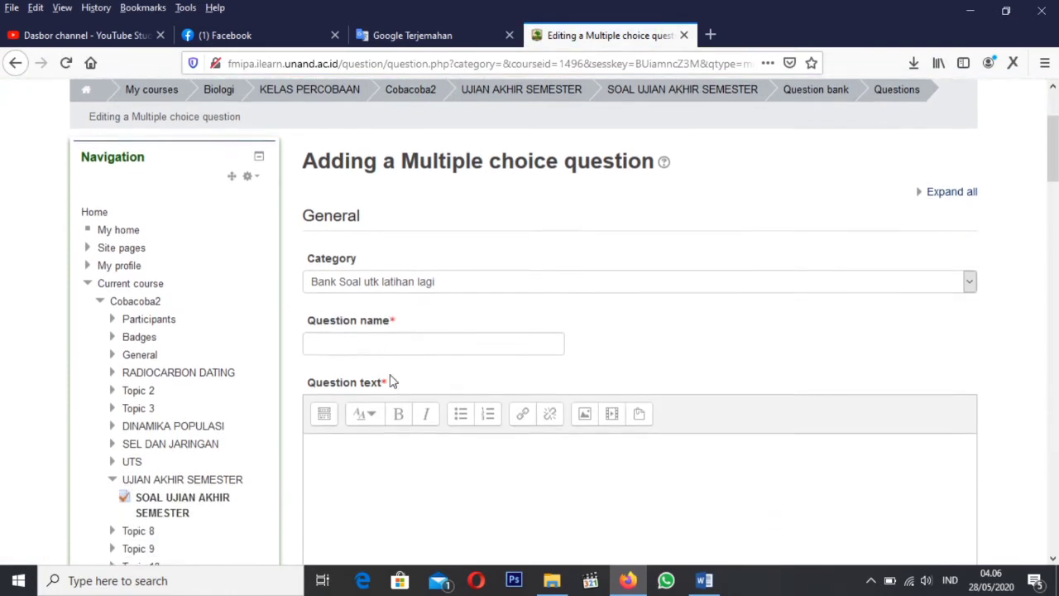
click(368, 340)
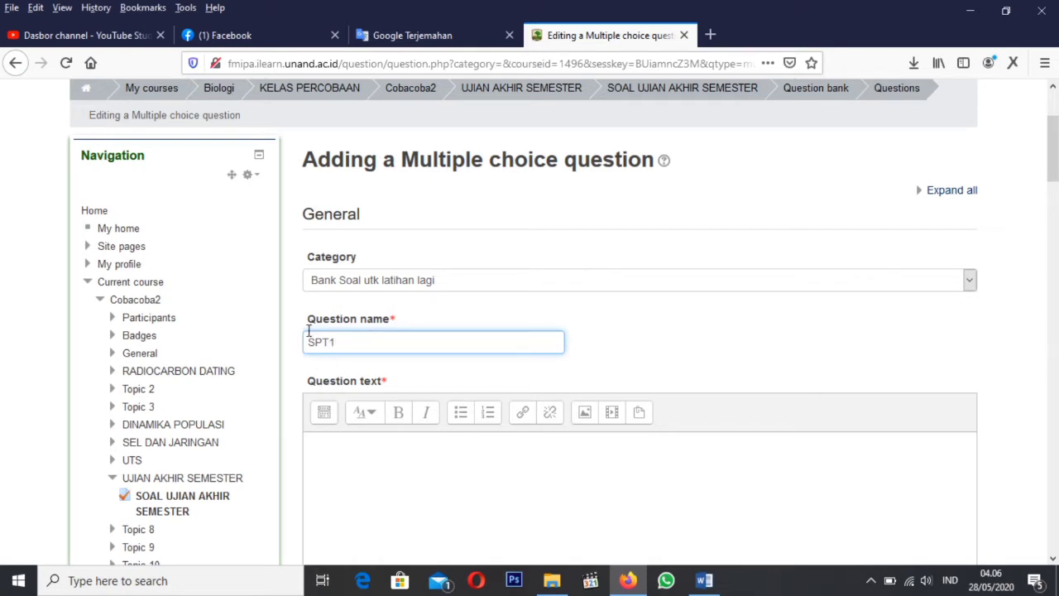
scroll(347, 386, down, 3)
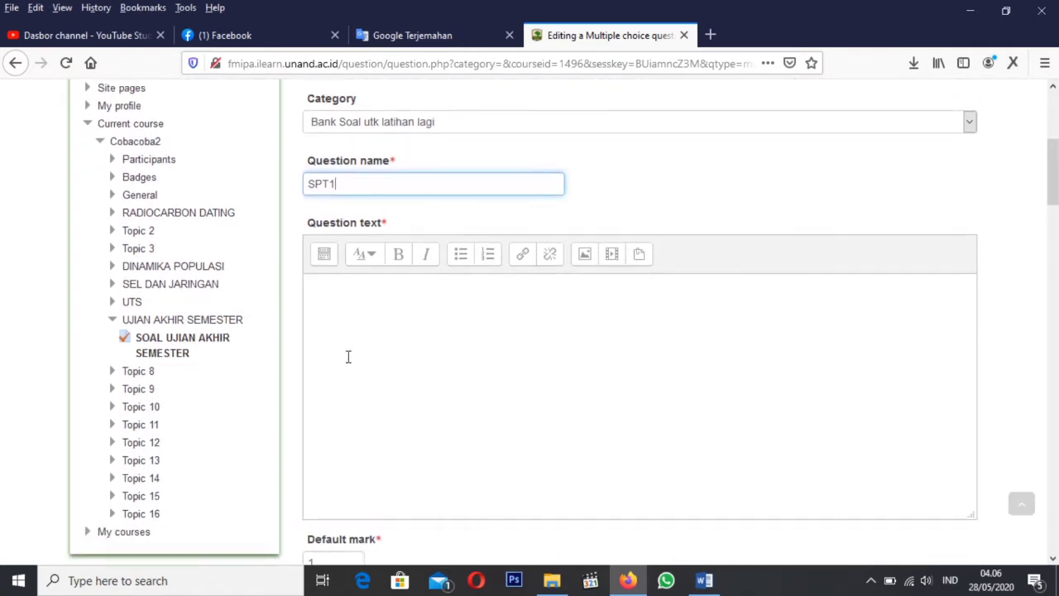
Copy "Yang berperan dalam pembentukan akar lateral adalah:" from the Word document into the question text of SPT1 in Firefox.
click(704, 580)
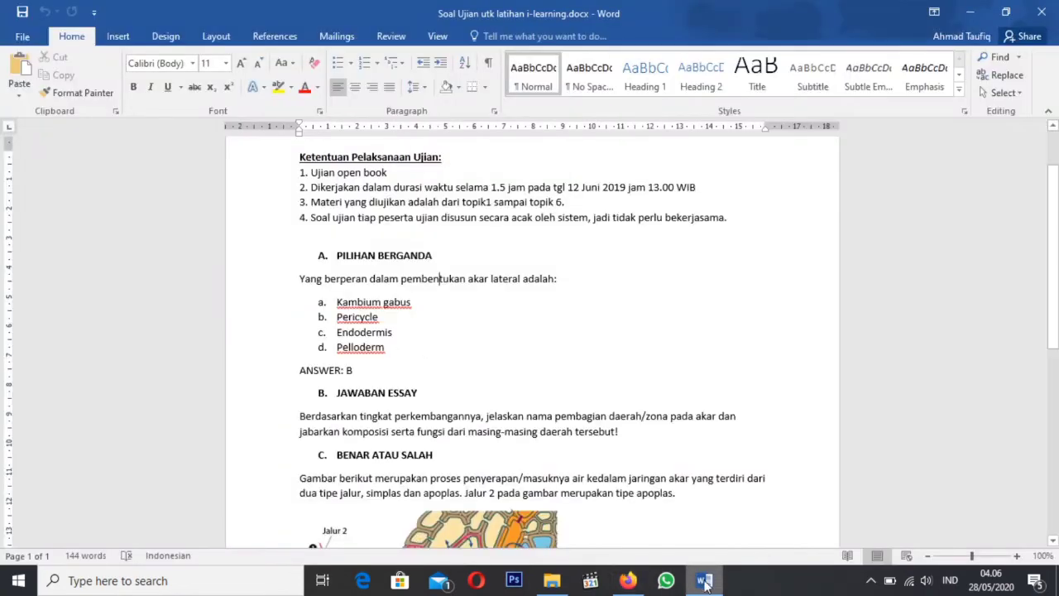
drag(569, 277, 304, 288)
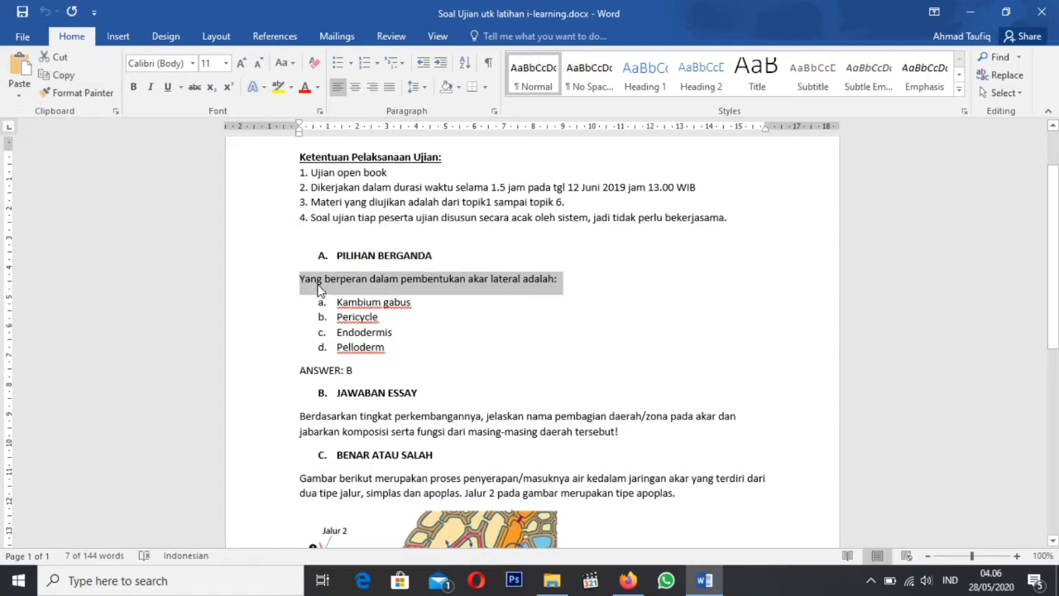
right_click(318, 286)
click(321, 281)
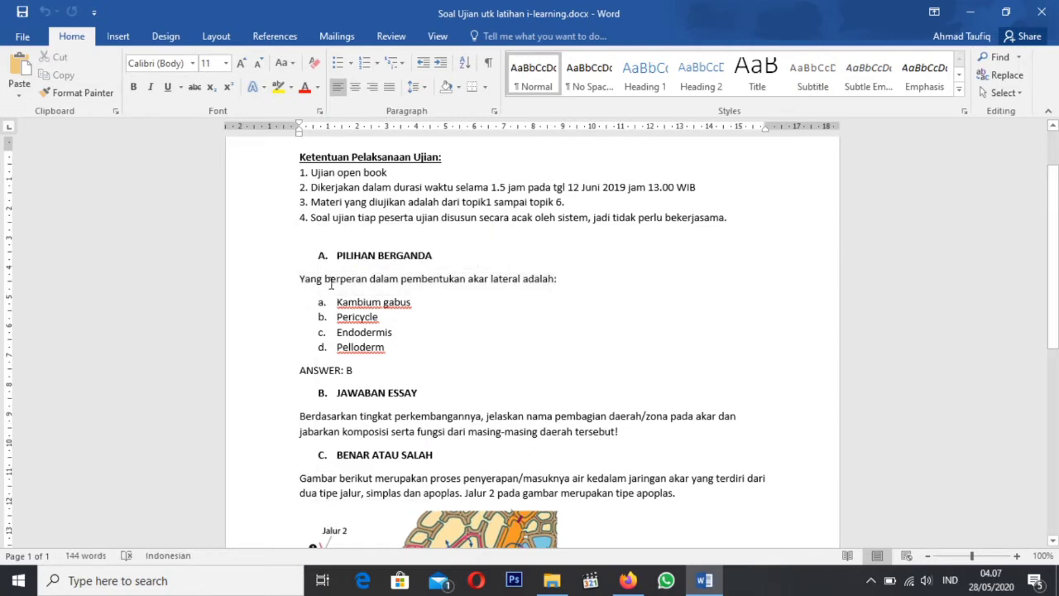
right_click(331, 284)
click(303, 280)
drag(302, 279, 557, 283)
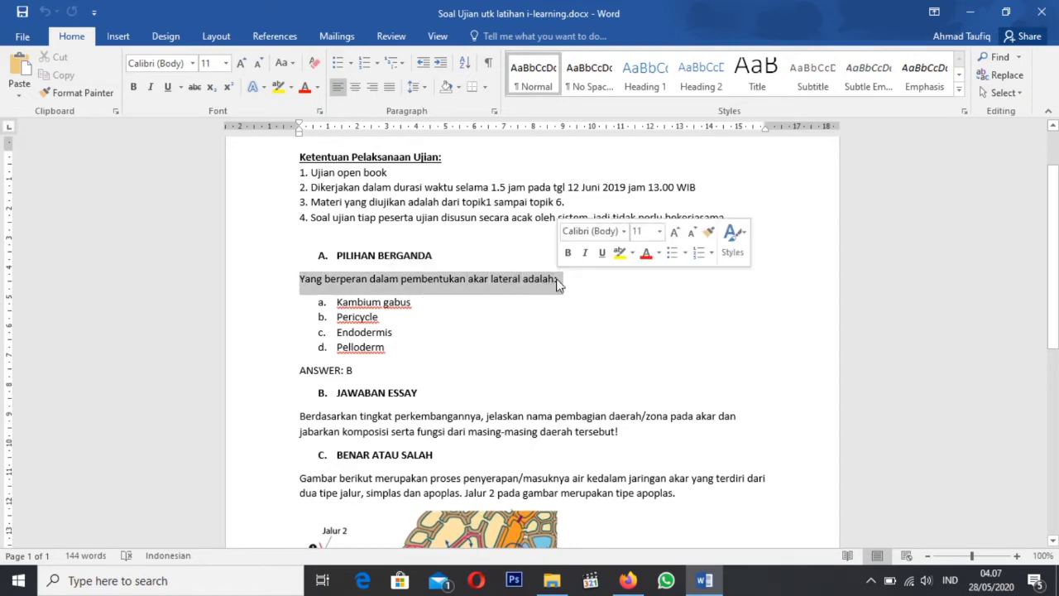
right_click(546, 282)
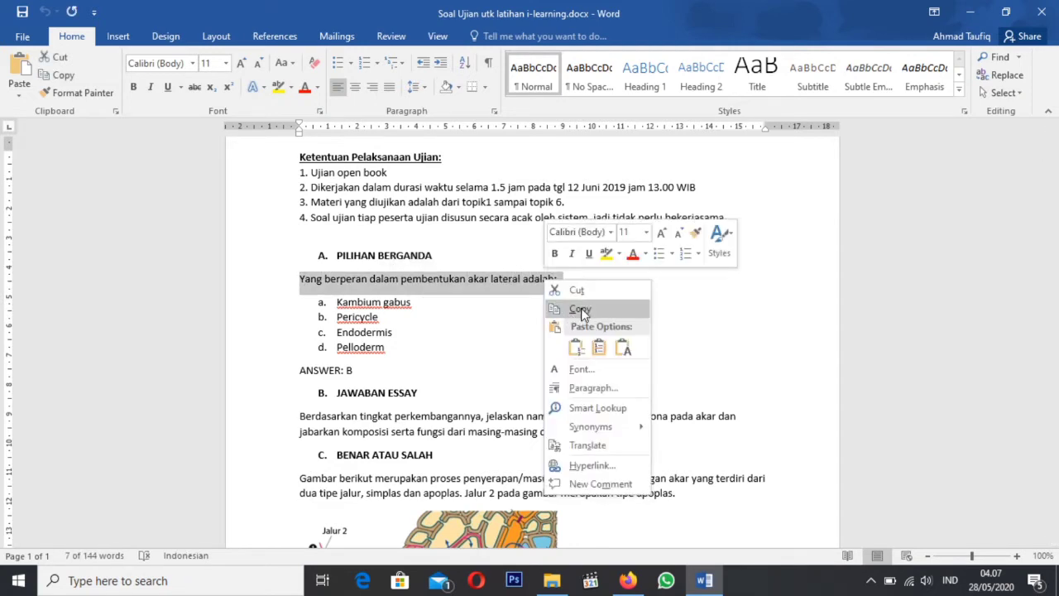
click(584, 310)
click(627, 582)
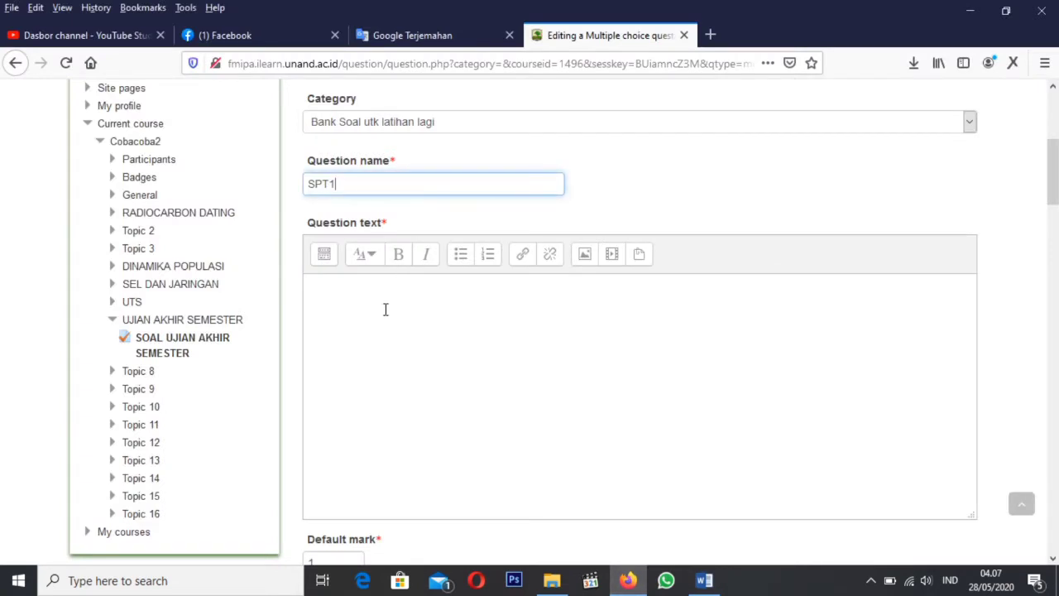
right_click(349, 290)
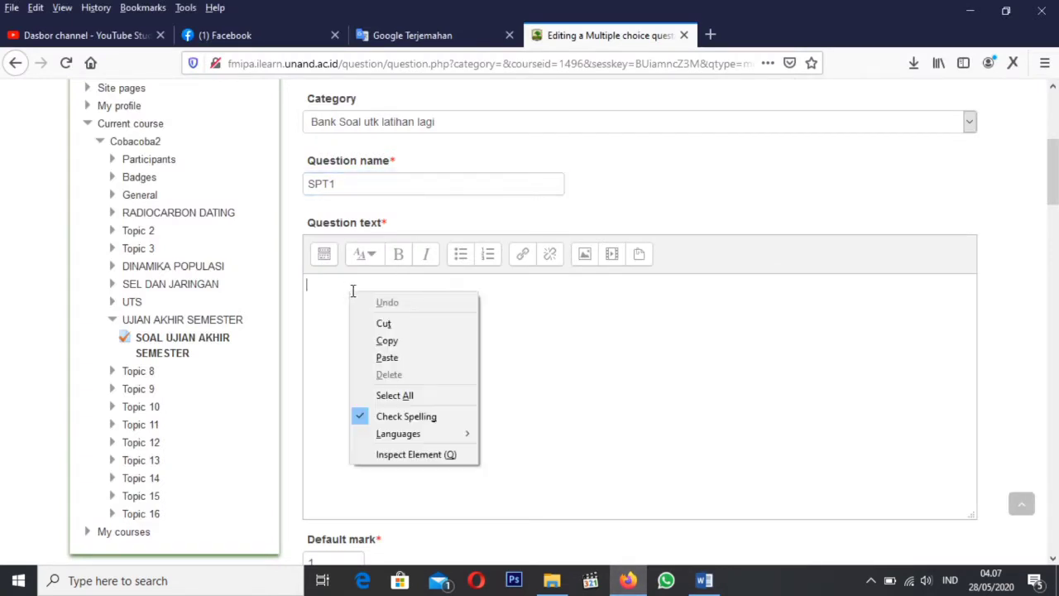
click(413, 358)
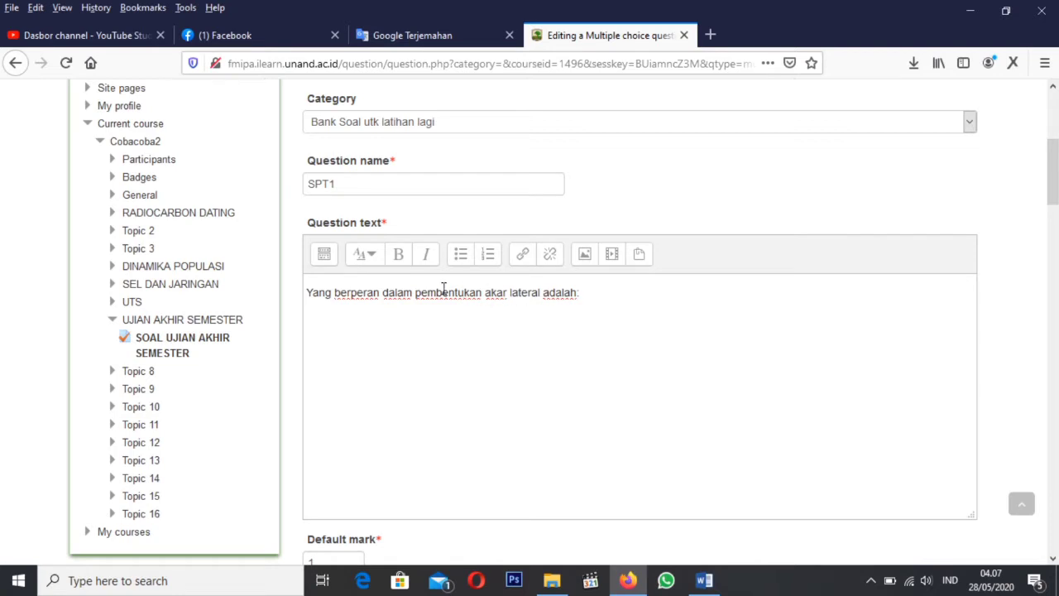
Keep "One answer only" and shuffled choices for the question, and set the choice numbering to "A., B., C., ...".
scroll(366, 327, down, 5)
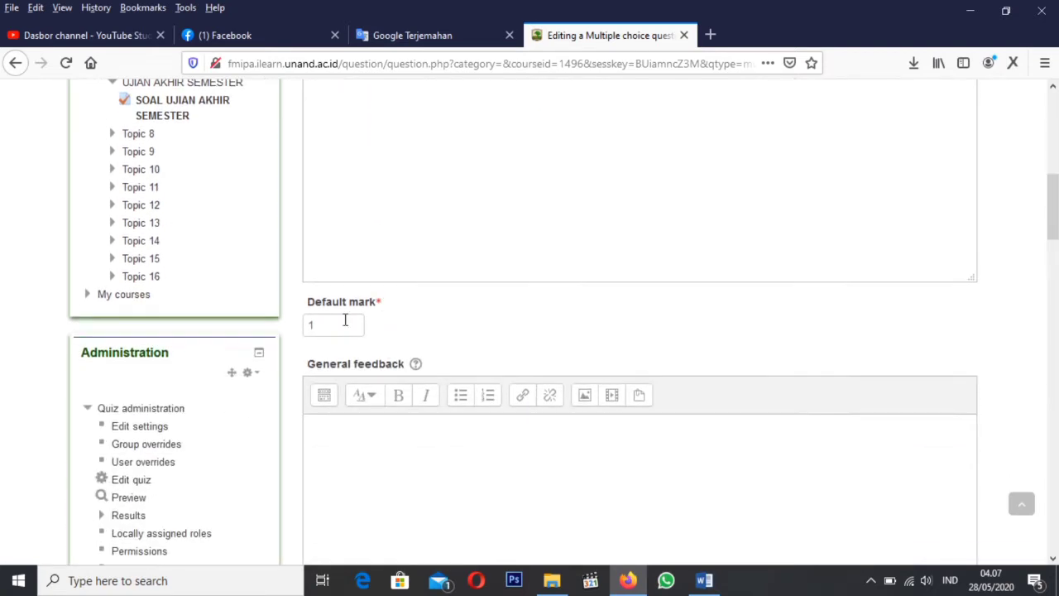
scroll(348, 339, down, 6)
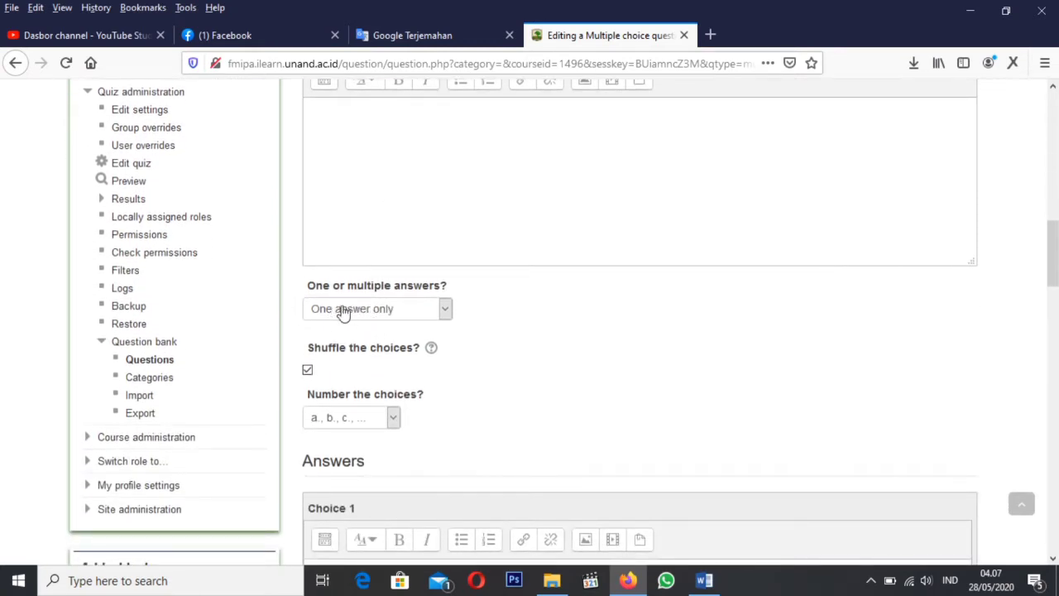
click(362, 316)
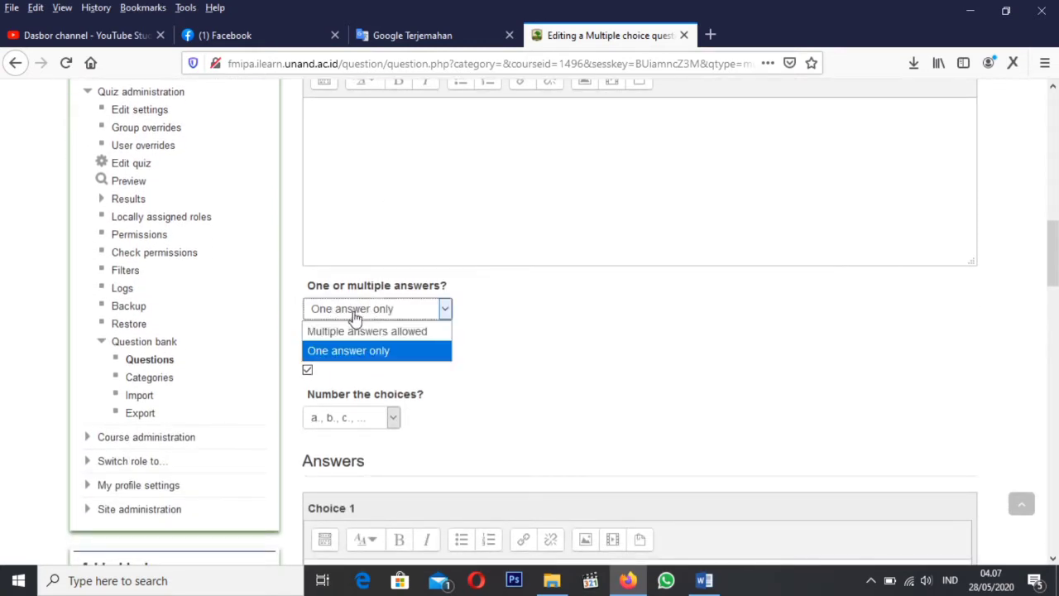
click(339, 315)
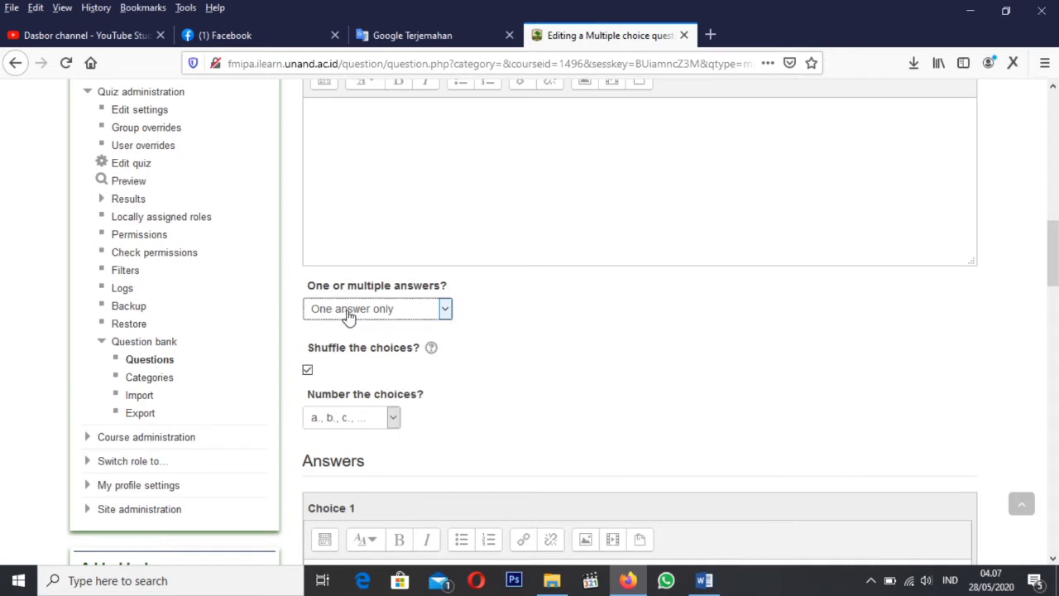
scroll(347, 323, down, 1)
scroll(343, 325, down, 2)
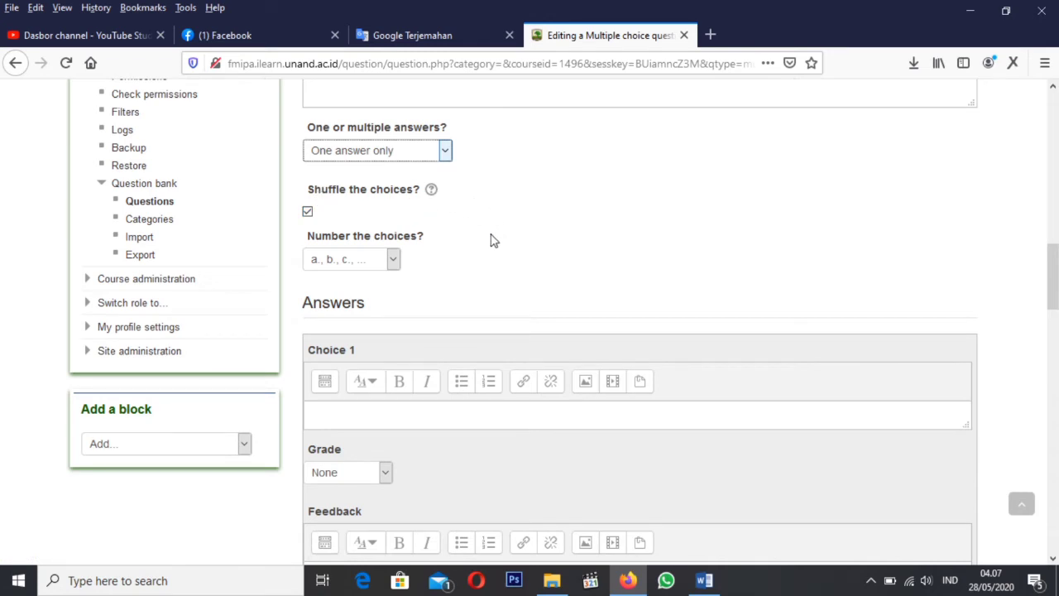
click(307, 214)
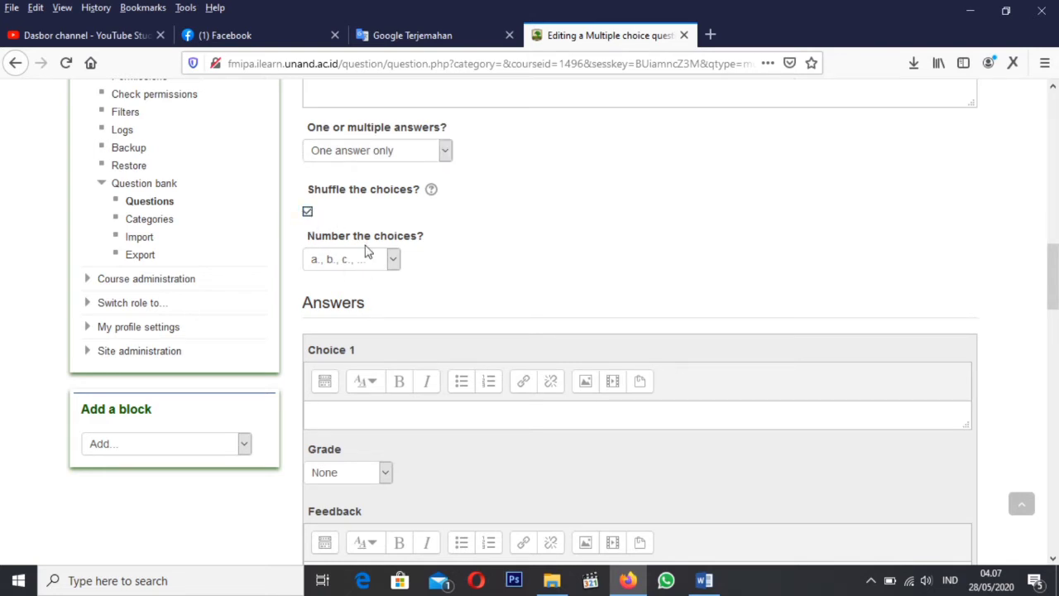
click(343, 263)
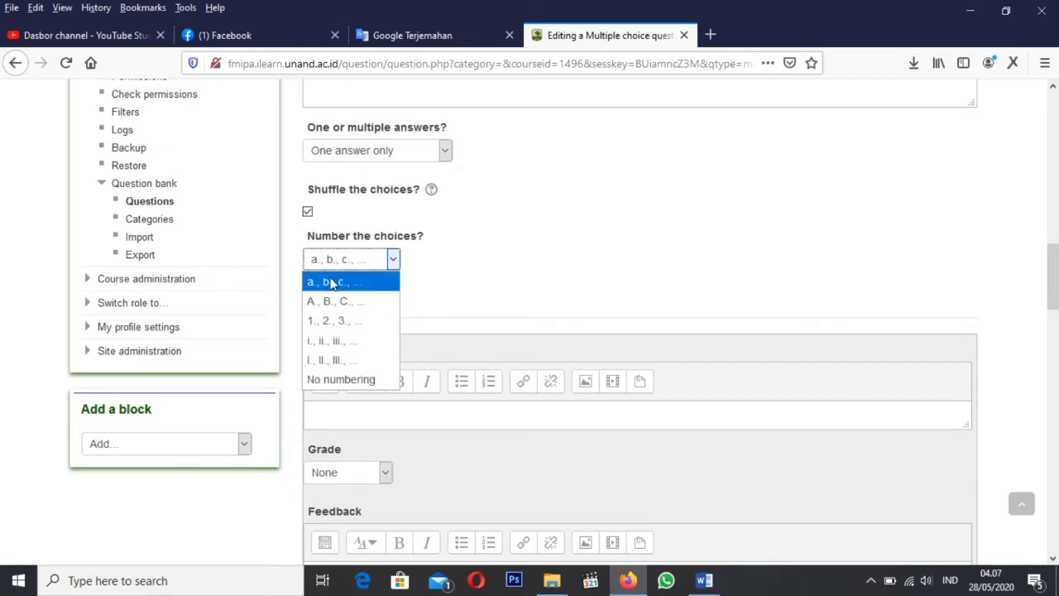
click(328, 304)
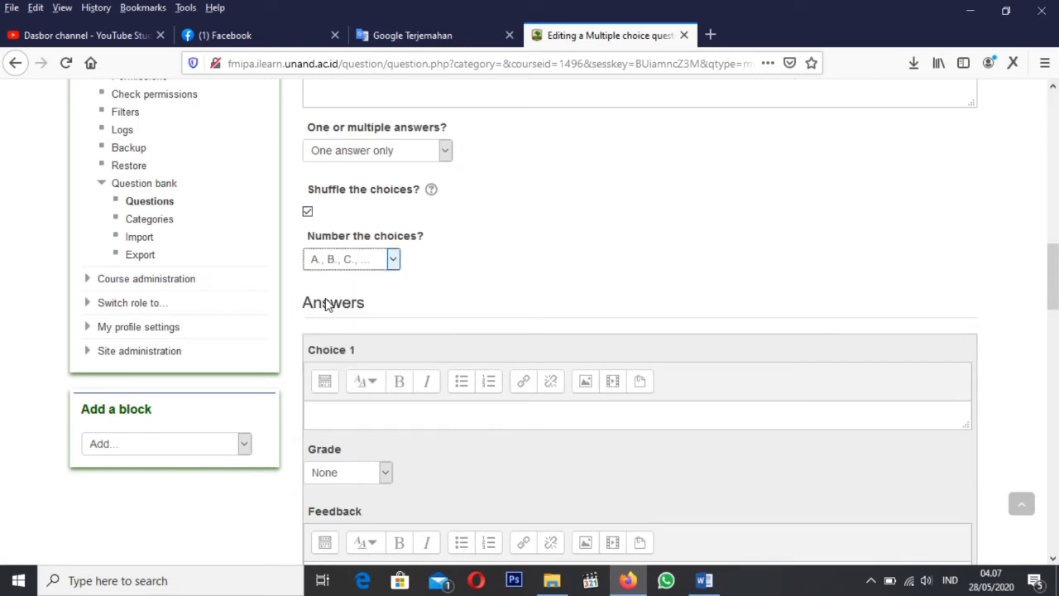
Copy the answer "Kambium gabus" from the Word document into Choice 1 of the question in Firefox.
scroll(406, 265, down, 4)
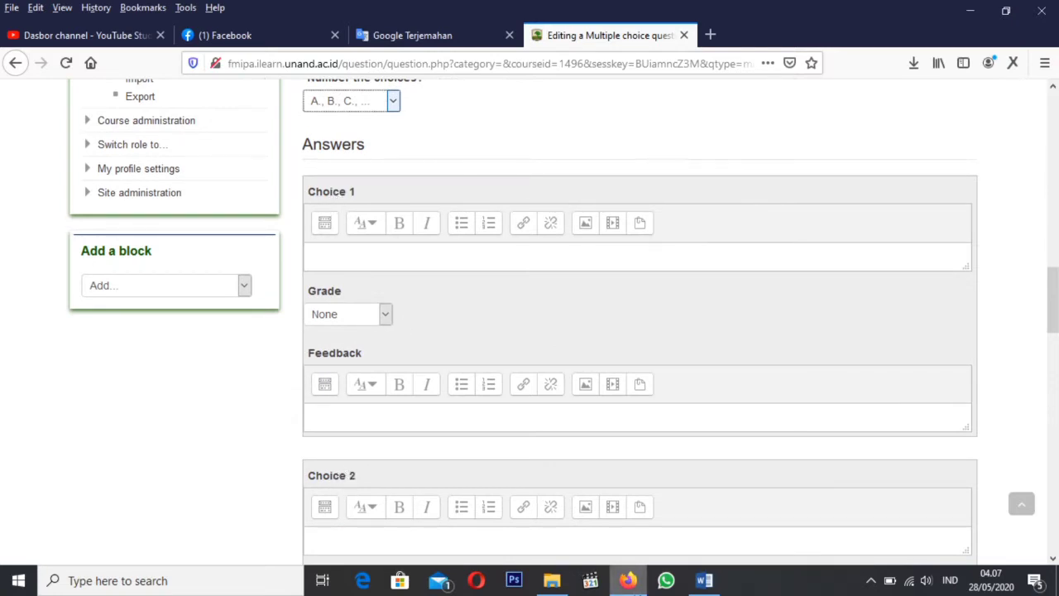
click(703, 581)
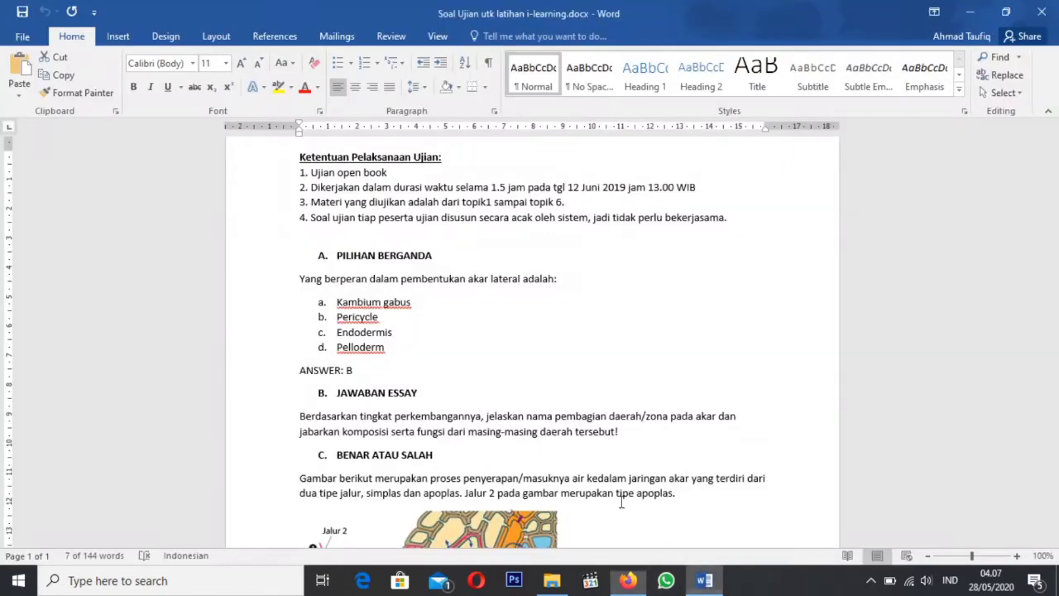
click(419, 307)
drag(412, 302, 336, 302)
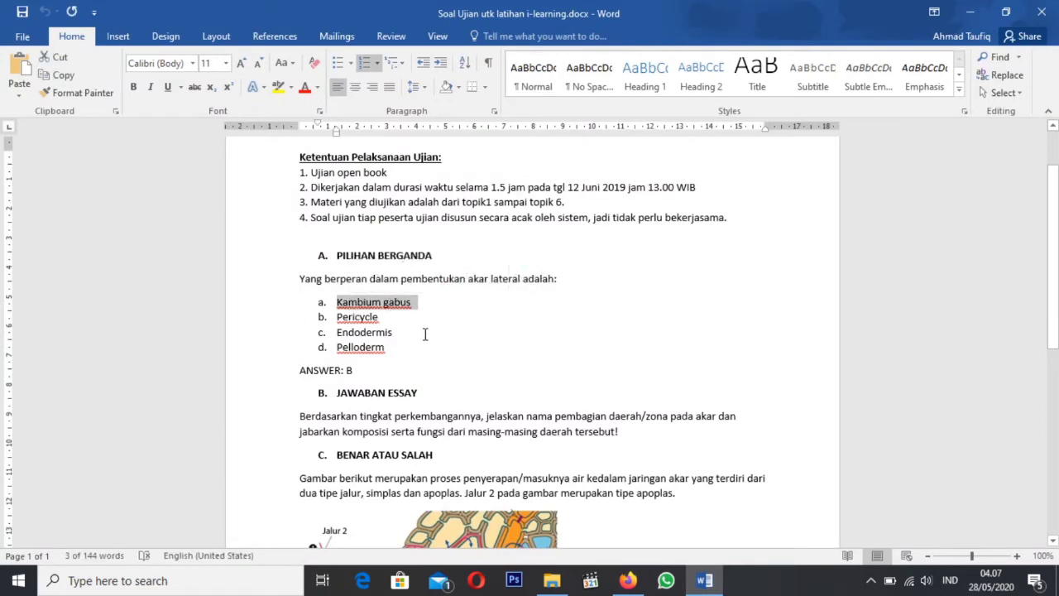
right_click(407, 306)
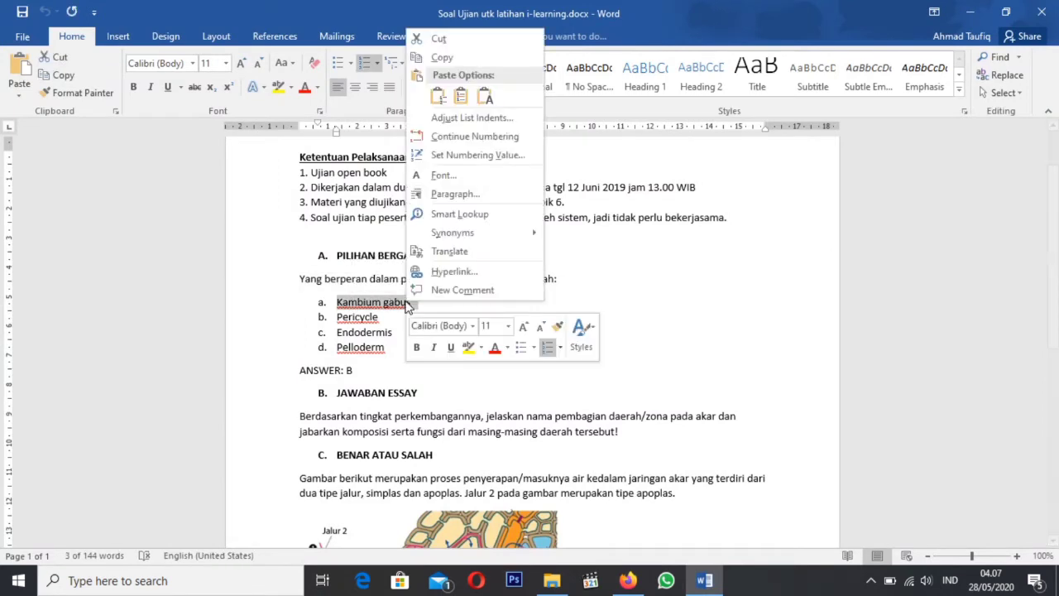
click(445, 58)
click(628, 580)
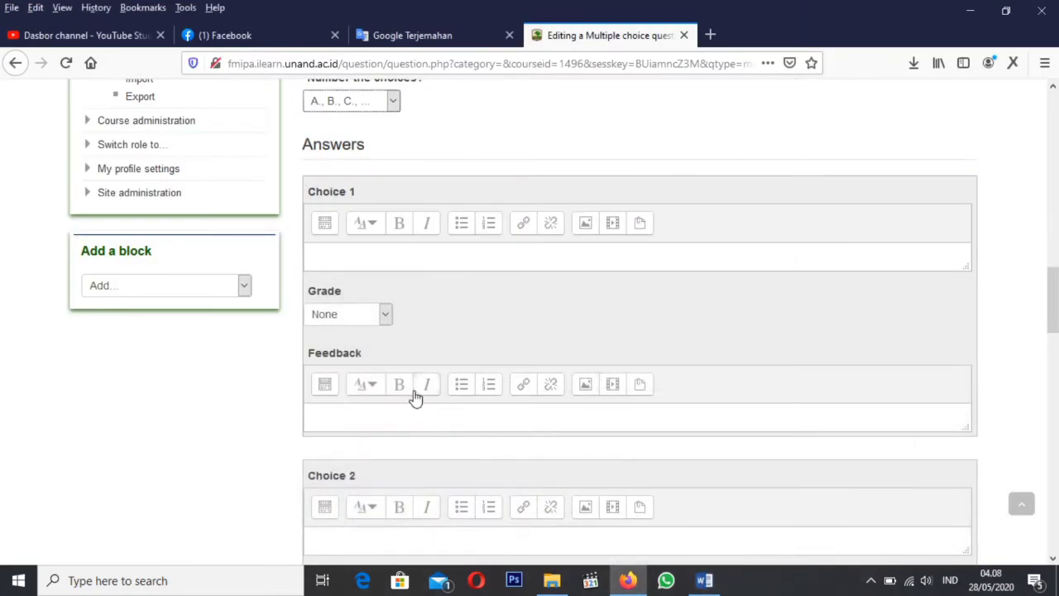
right_click(363, 256)
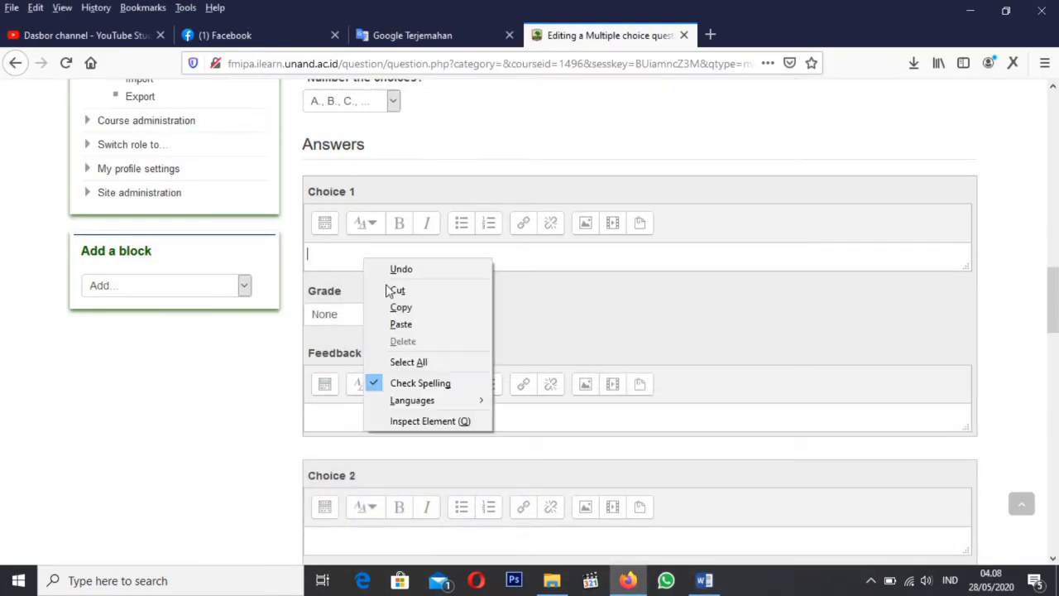
click(418, 330)
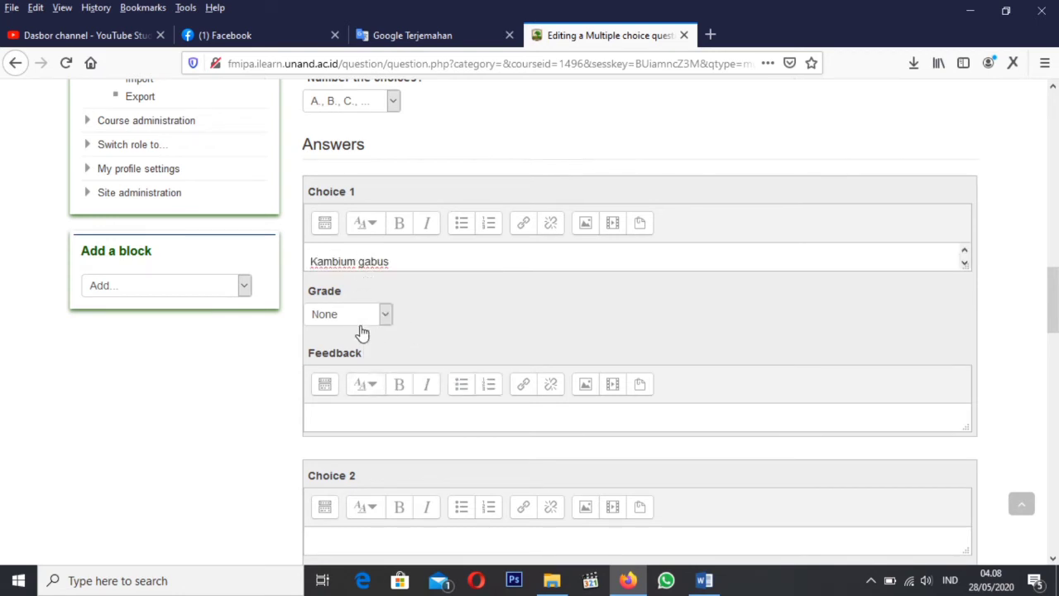
Copy the answer "Pericycle" from the Word document into Choice 2 of the question in Firefox.
scroll(393, 361, down, 3)
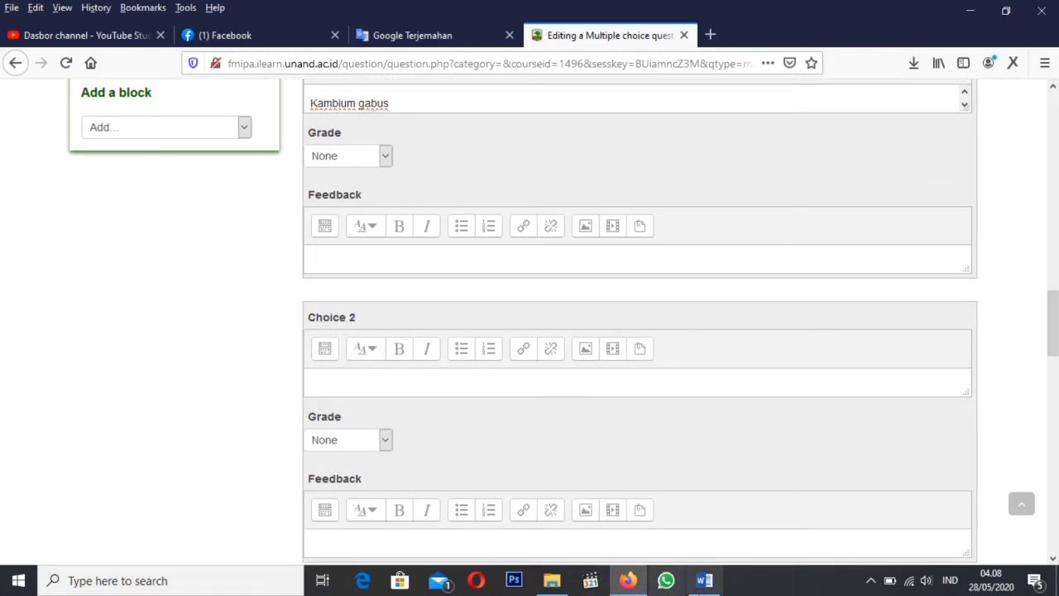
click(704, 580)
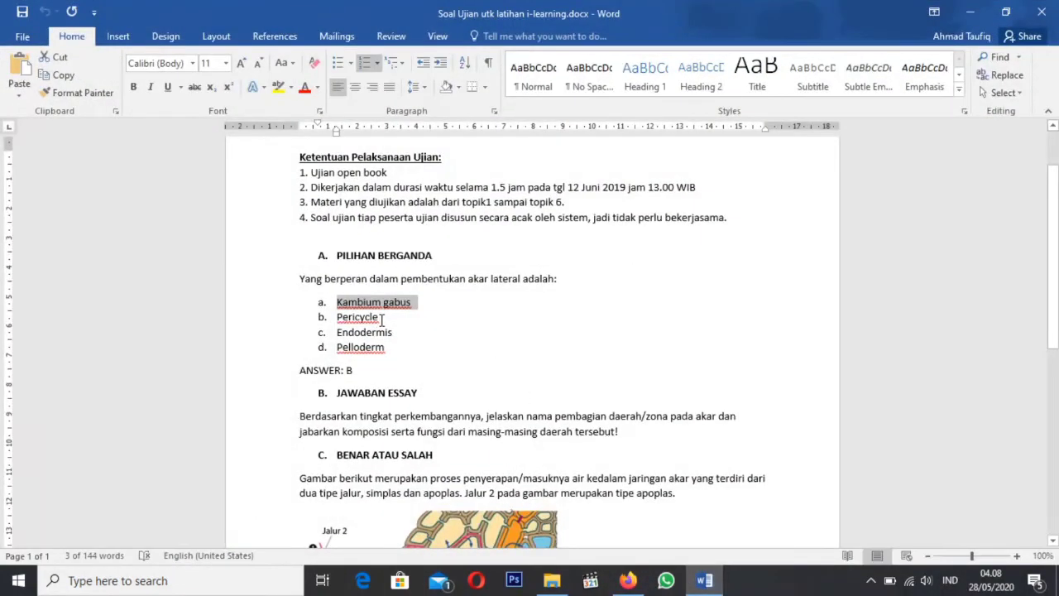
drag(381, 318, 354, 321)
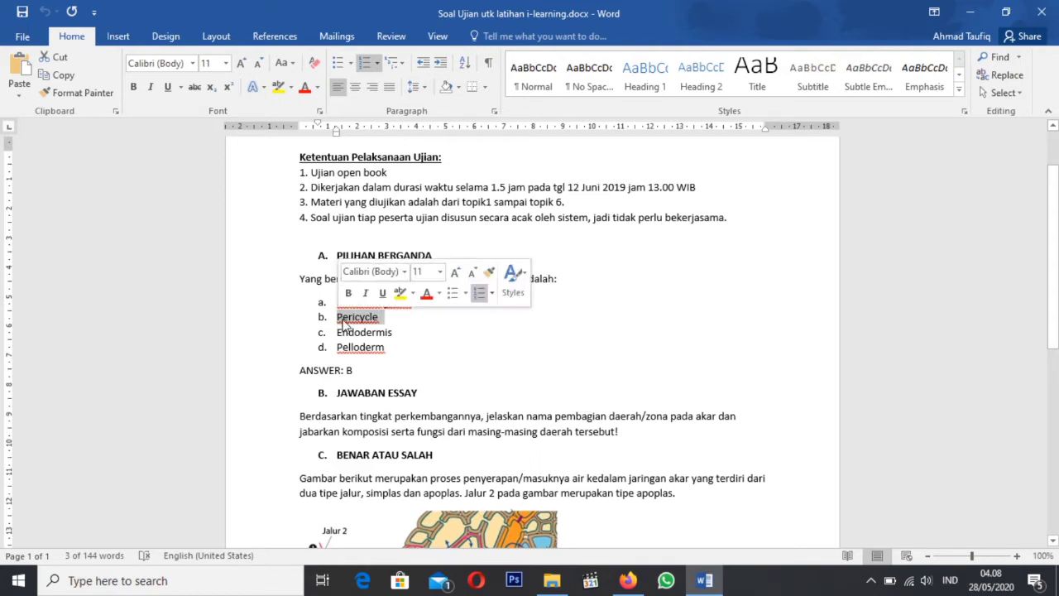
right_click(349, 320)
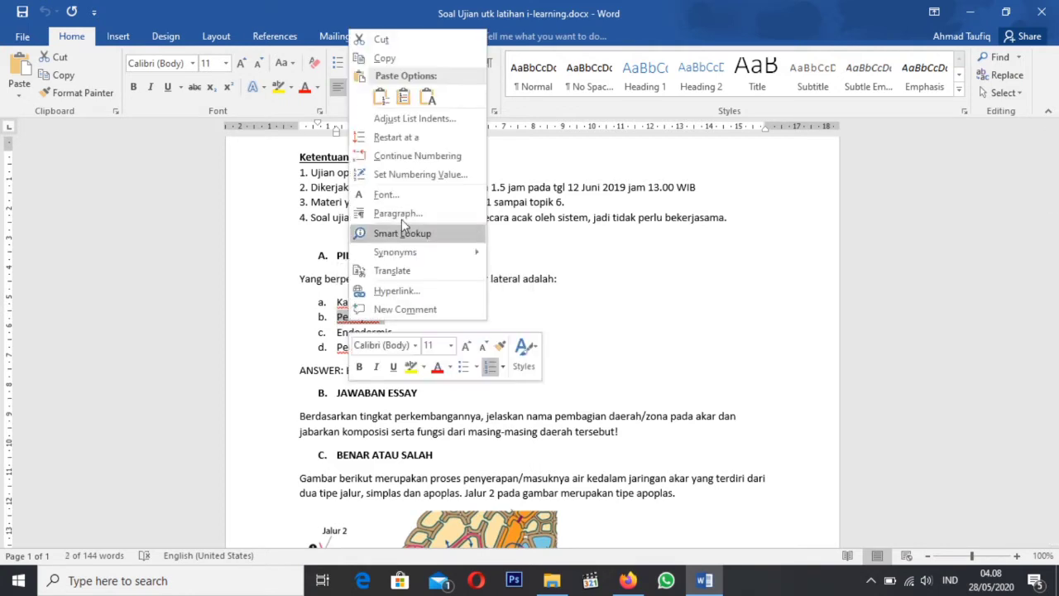
click(378, 63)
click(468, 389)
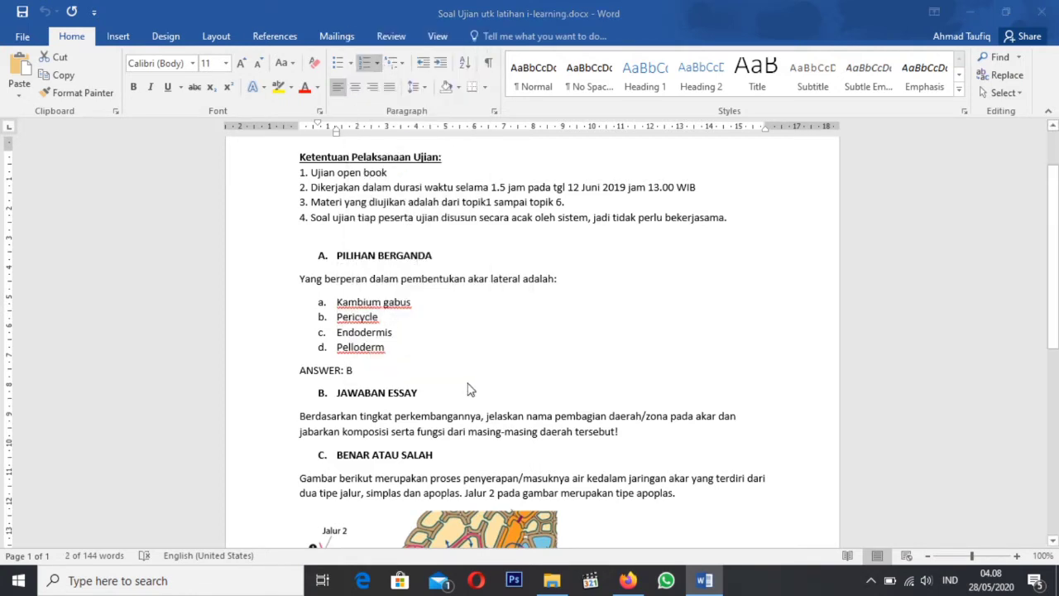
key(alt+Tab)
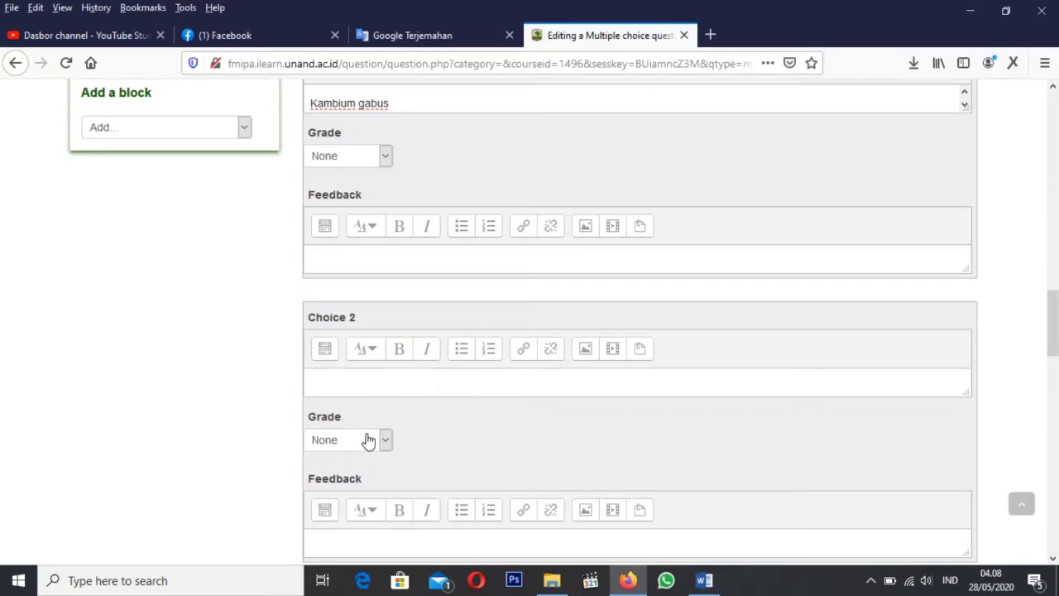
right_click(343, 384)
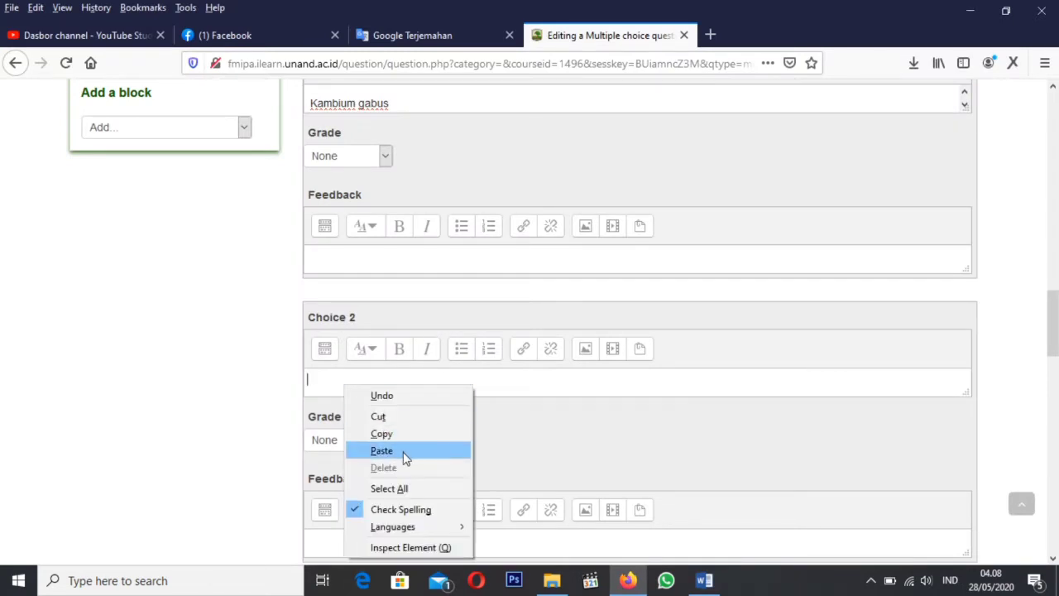
click(381, 451)
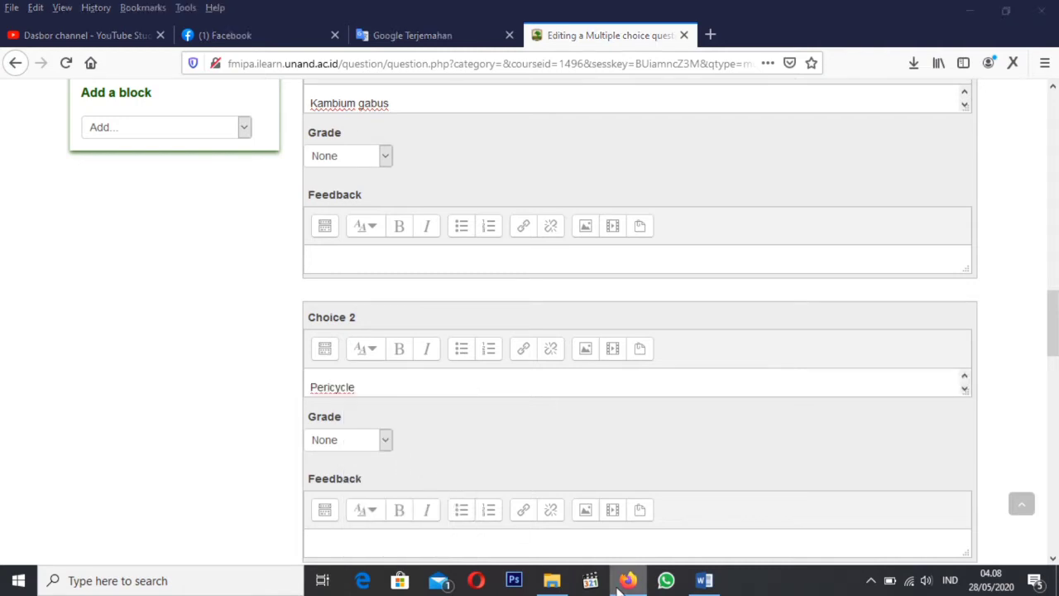
Copy the answer "Endodermis" from the Word document into Choice 3 of the question in Firefox.
click(619, 582)
drag(397, 332, 342, 333)
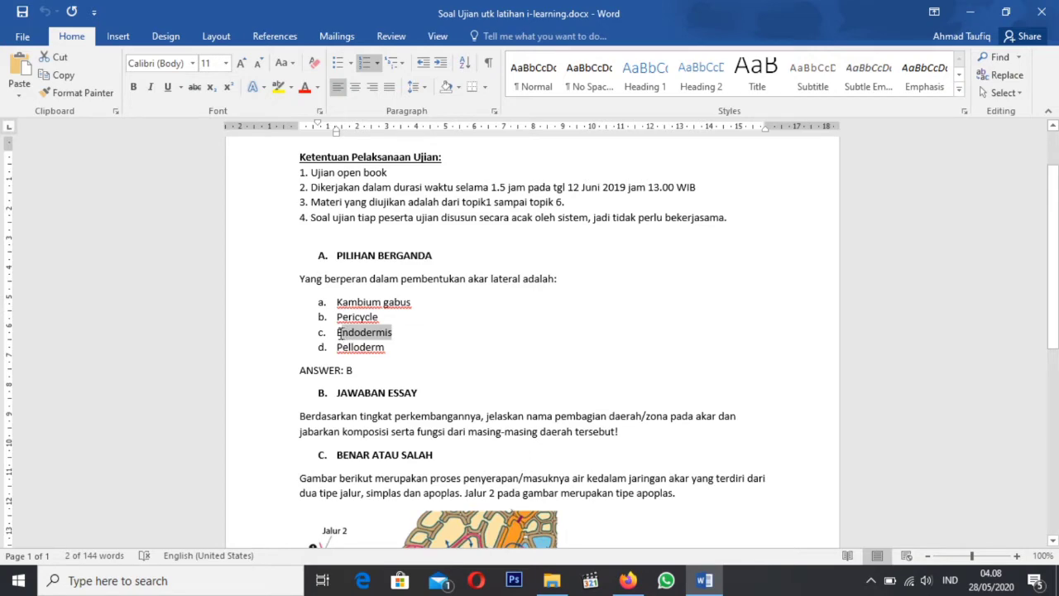
right_click(349, 334)
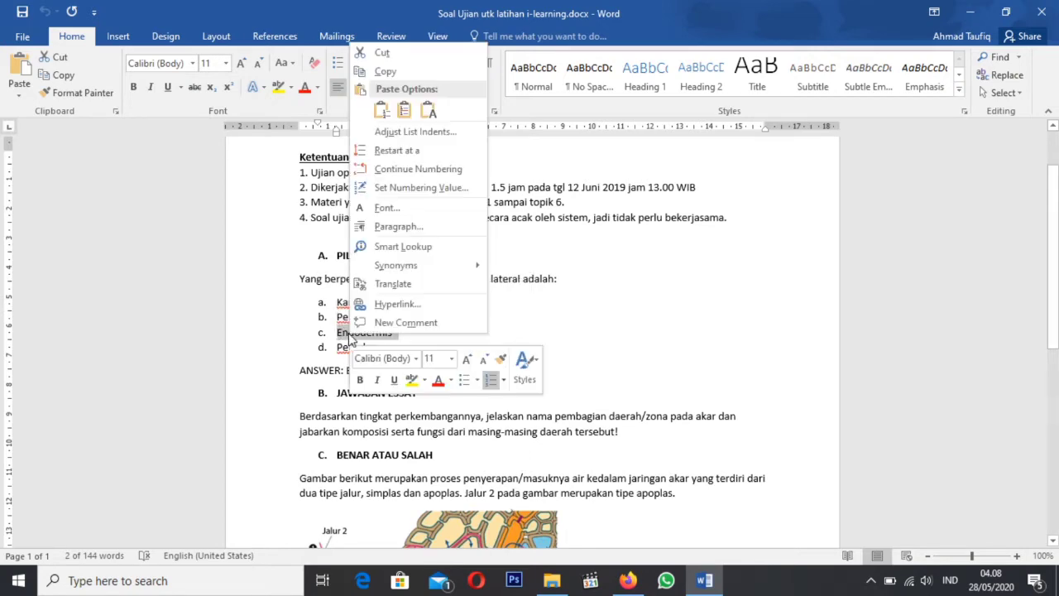
click(385, 72)
click(628, 580)
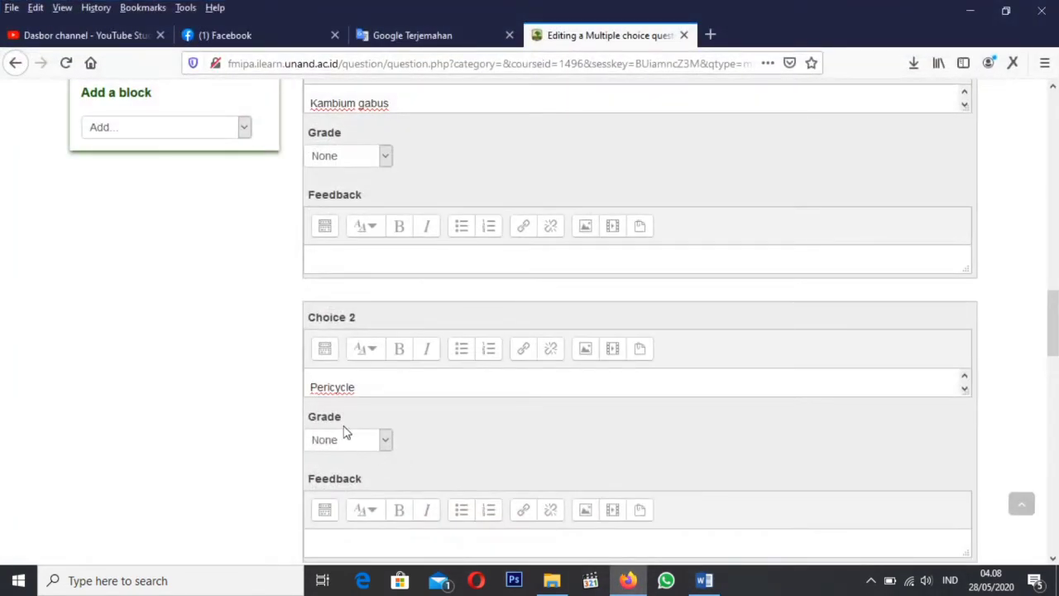
scroll(346, 433, down, 3)
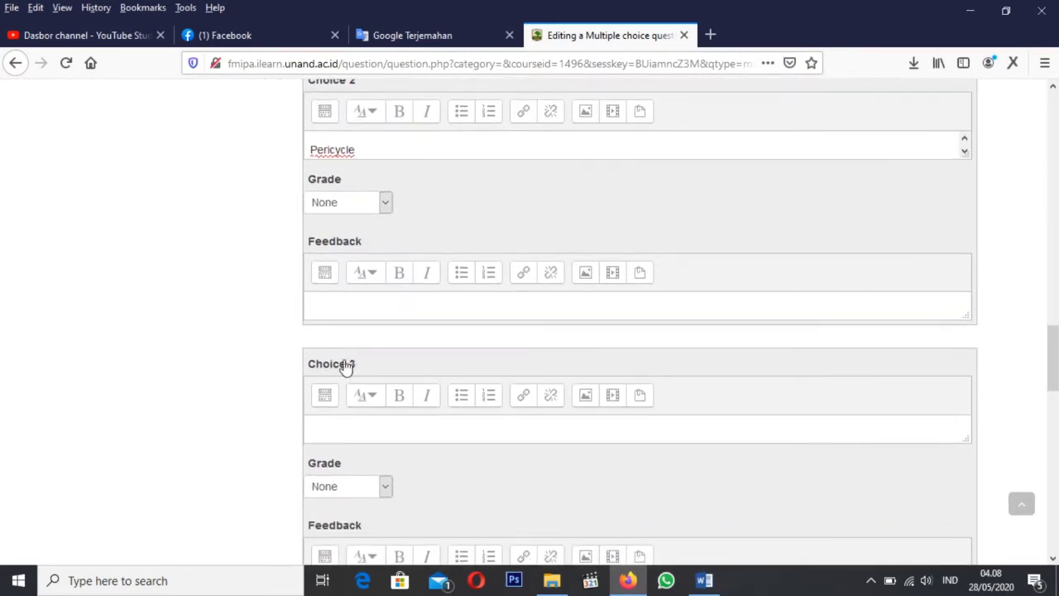
right_click(326, 429)
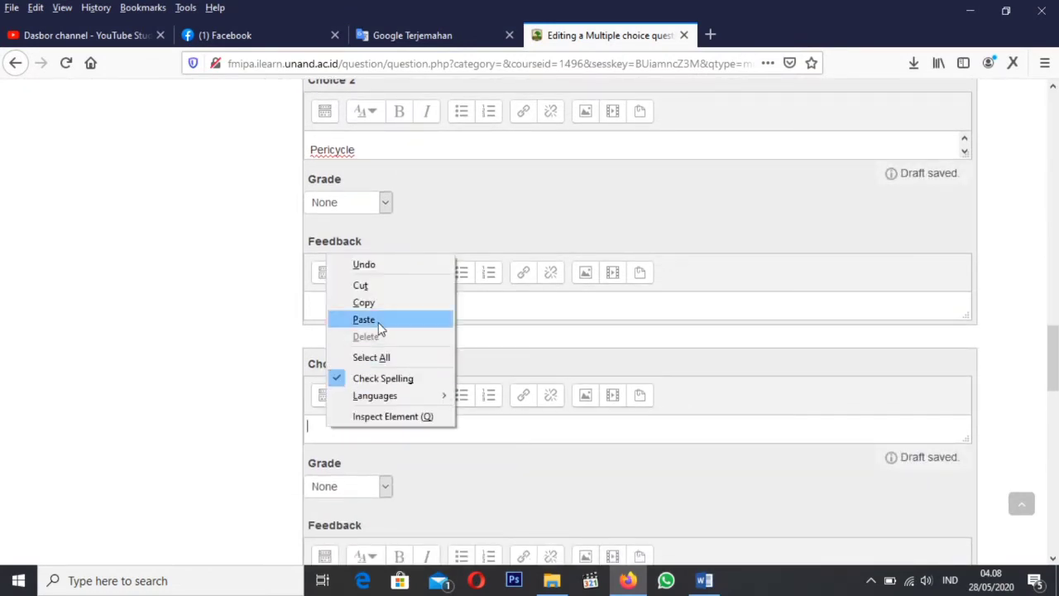
click(373, 318)
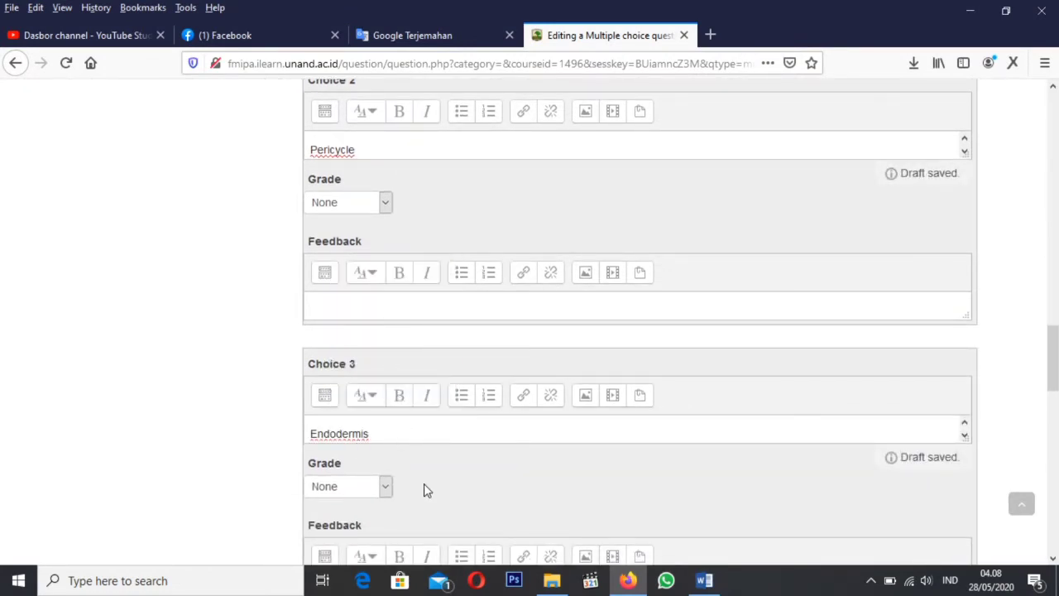
Copy the answer "Pelloderm" from the Word document into Choice 4 of the question in Firefox.
click(628, 580)
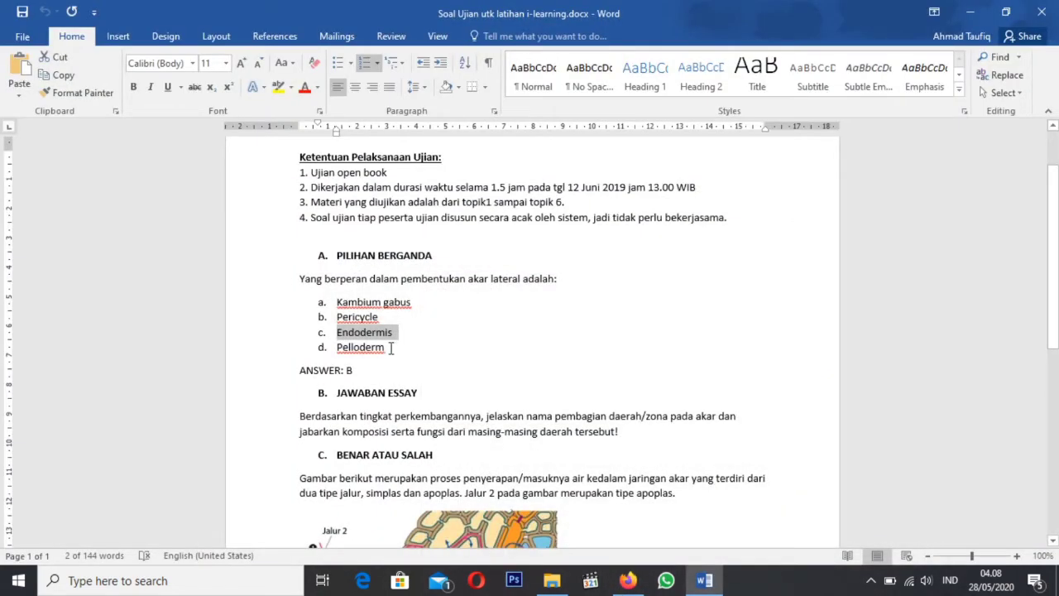
drag(392, 348, 338, 347)
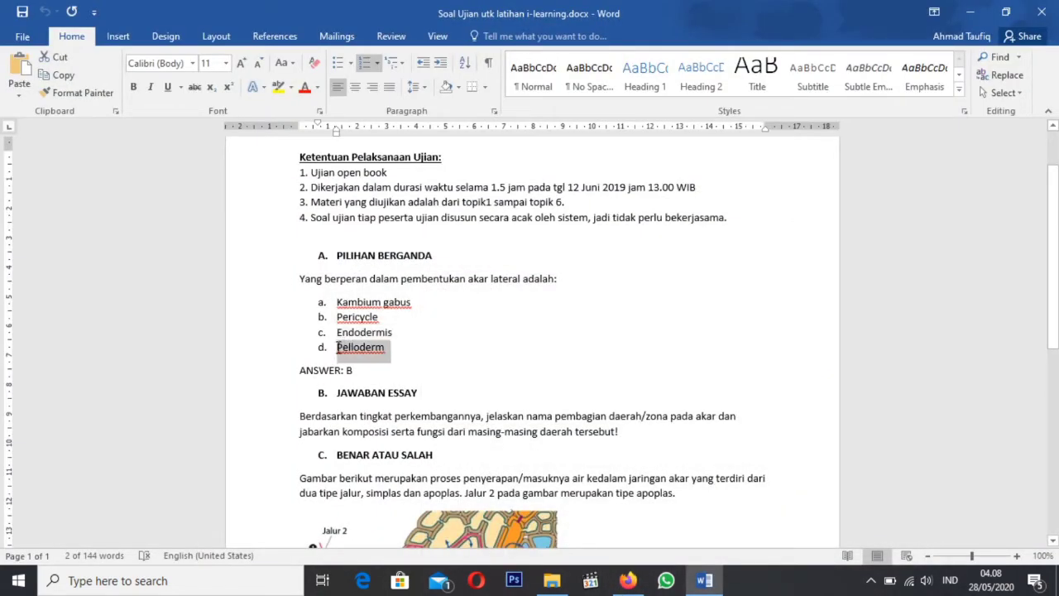
right_click(347, 352)
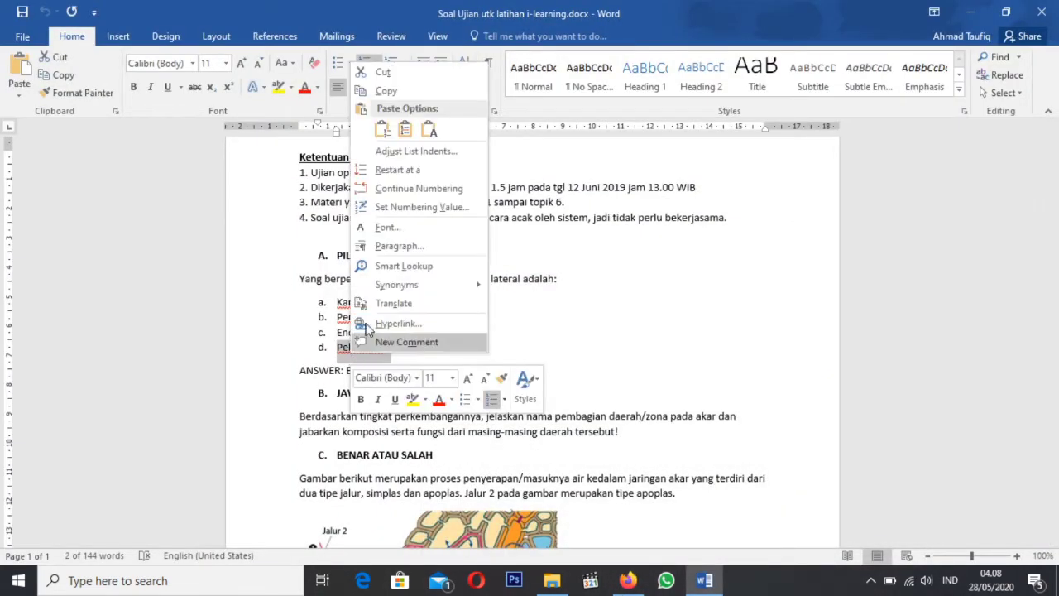
click(387, 91)
click(628, 580)
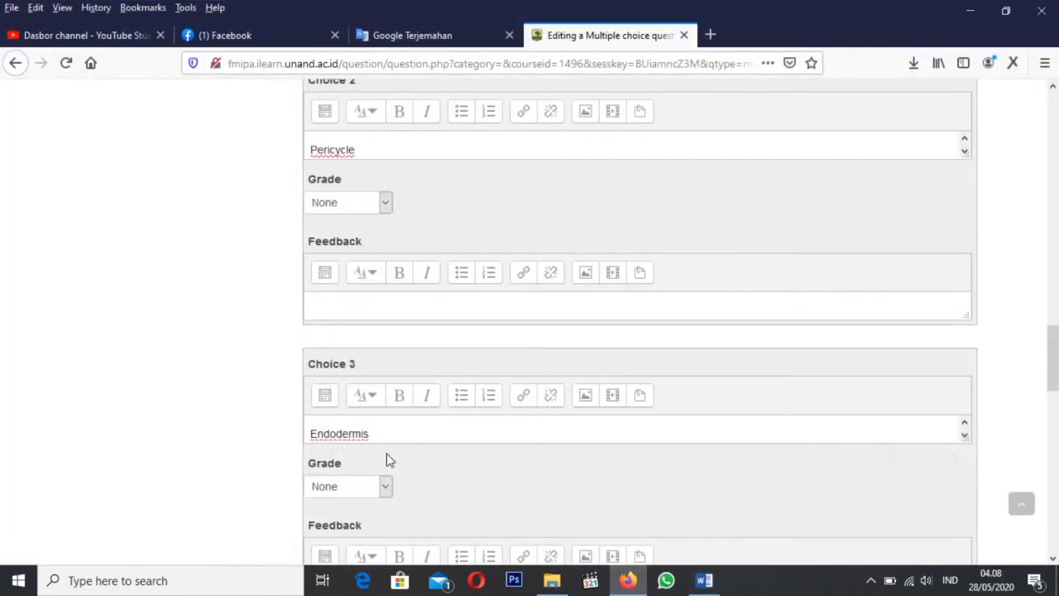
scroll(377, 461, down, 5)
scroll(356, 418, down, 3)
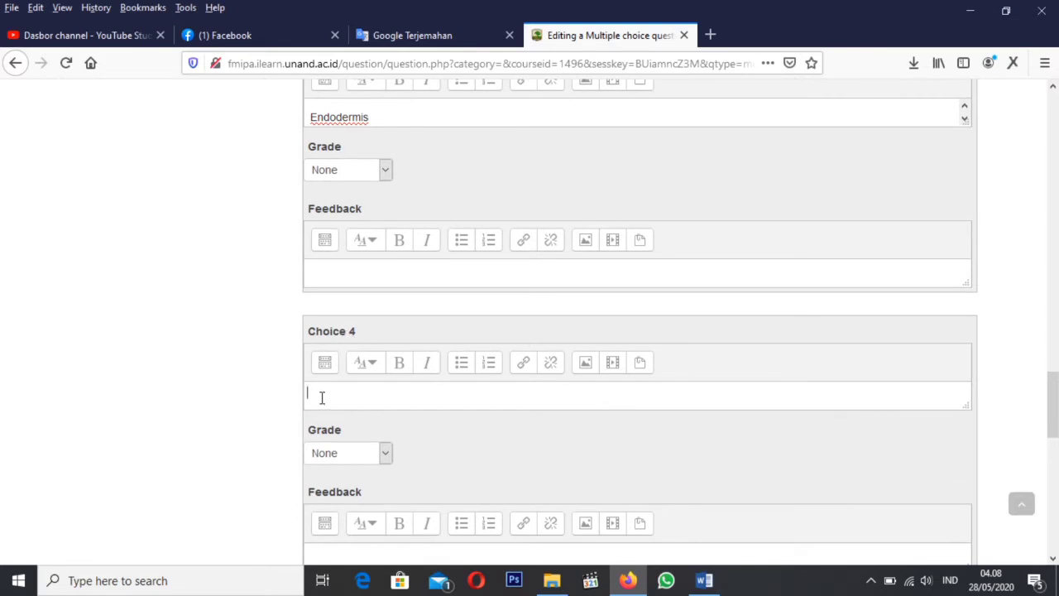
right_click(322, 397)
click(392, 465)
Check the answer key in the Word document and set the grade of Choice 2, "Pericycle", to 100% in Firefox.
click(704, 580)
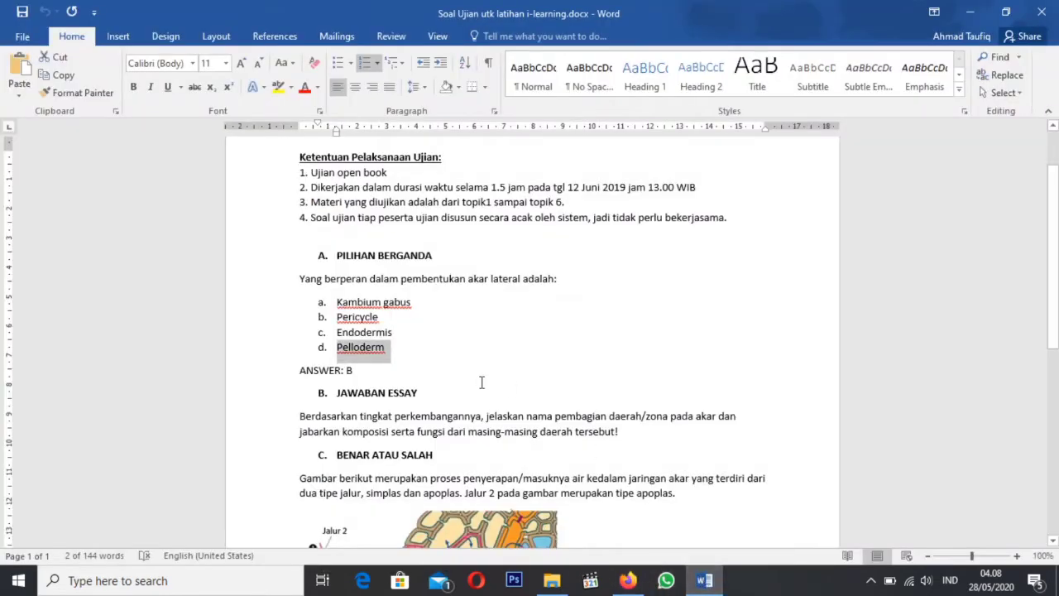
click(351, 372)
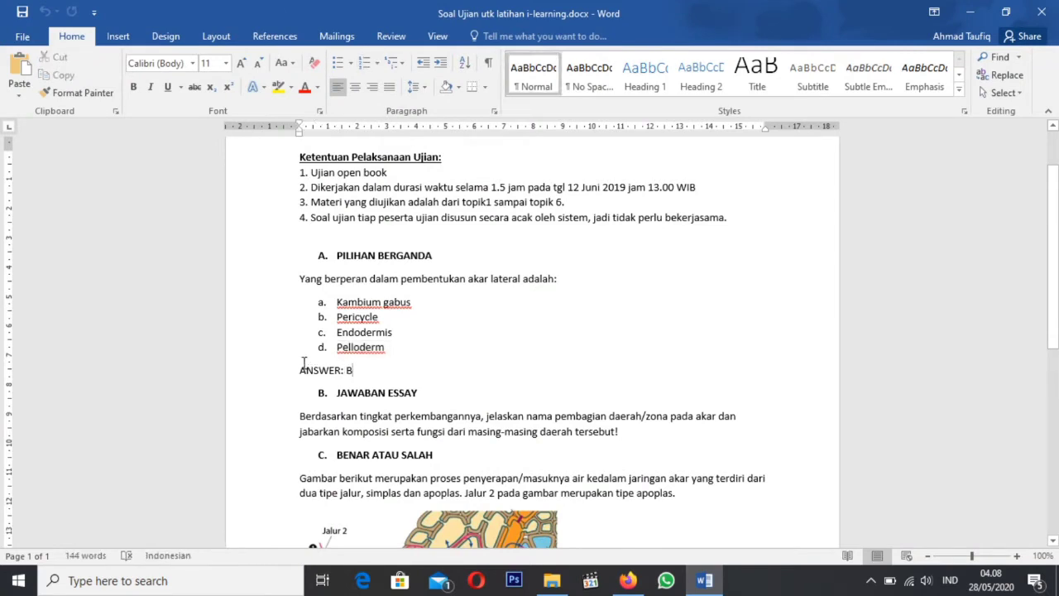
drag(306, 369, 355, 371)
click(350, 375)
drag(386, 319, 331, 318)
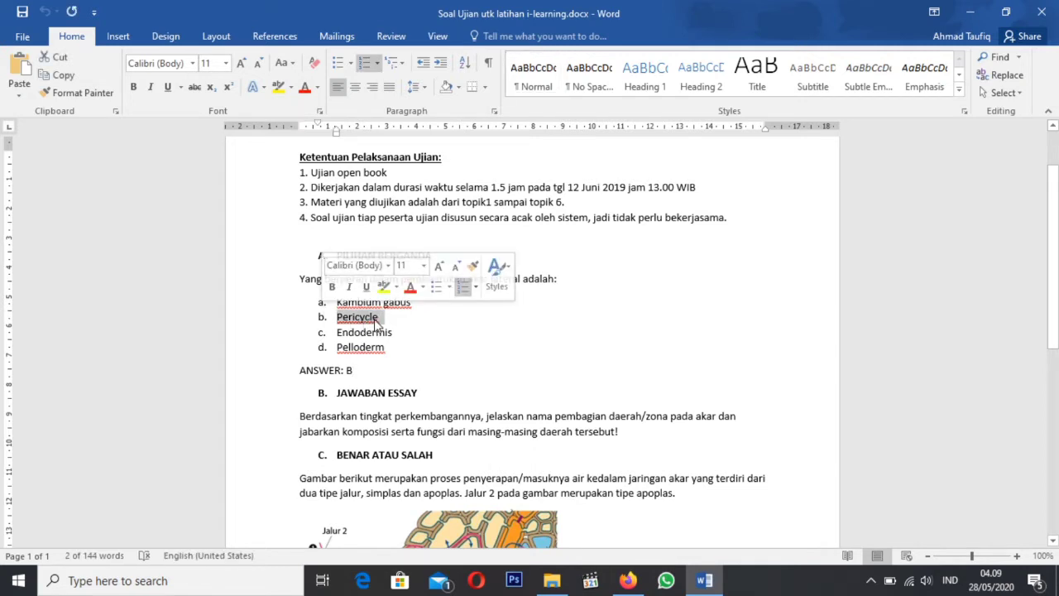
click(628, 580)
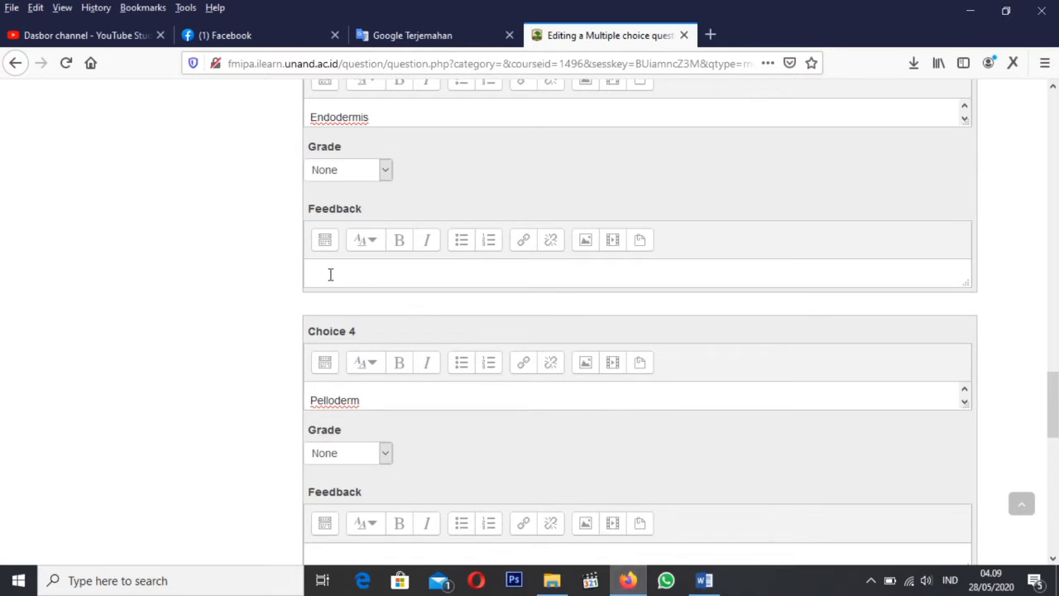
scroll(330, 282, up, 4)
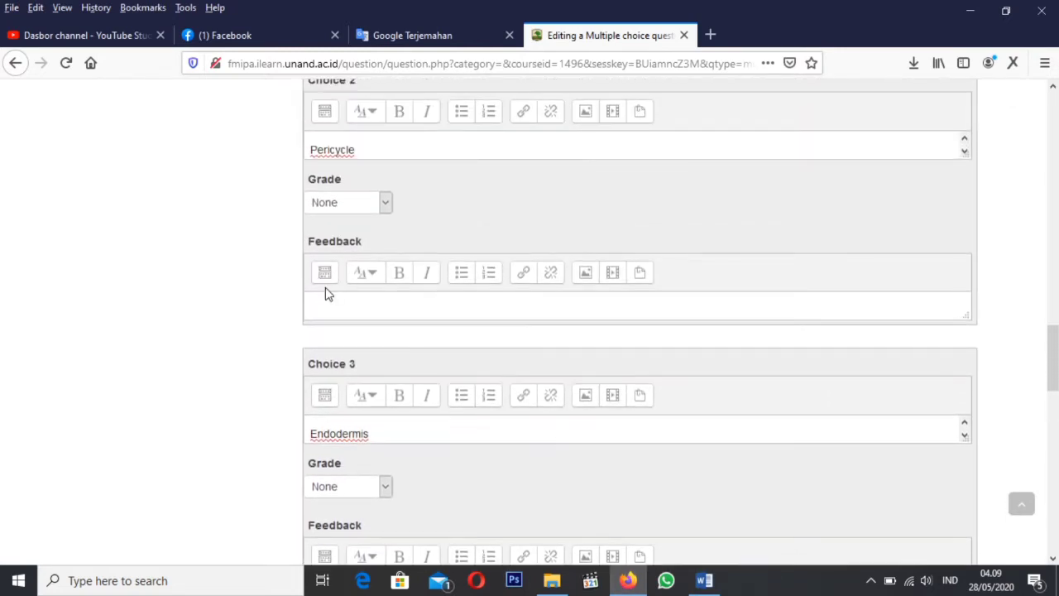
scroll(326, 288, up, 2)
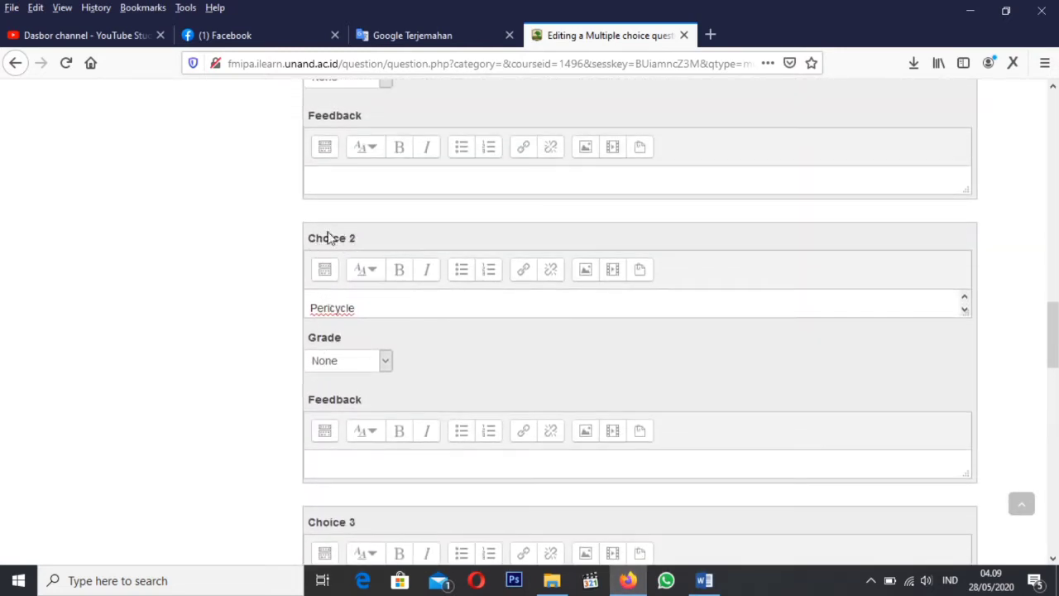
drag(336, 312, 364, 319)
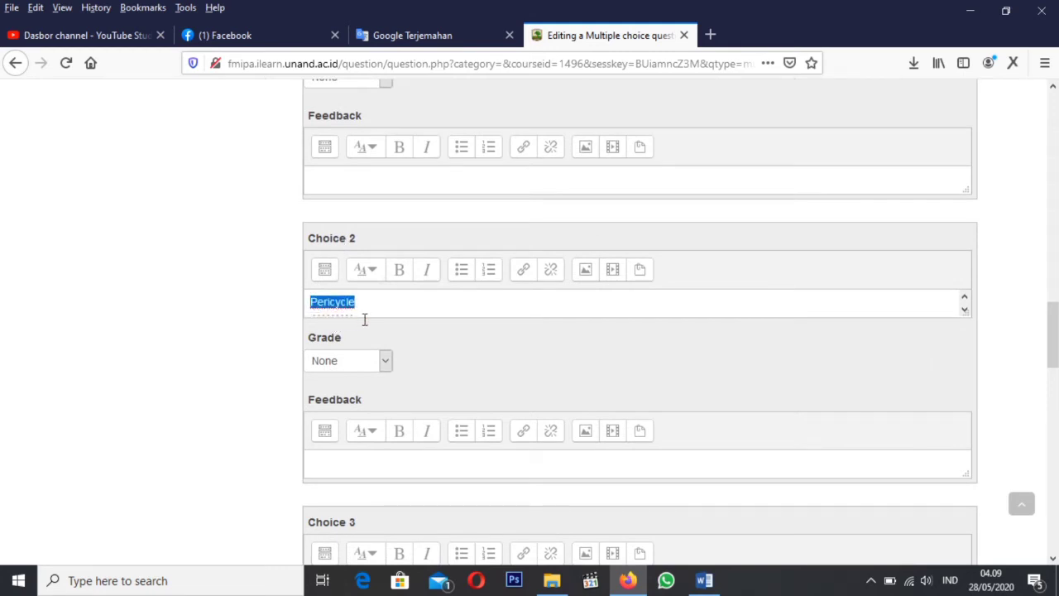
click(359, 305)
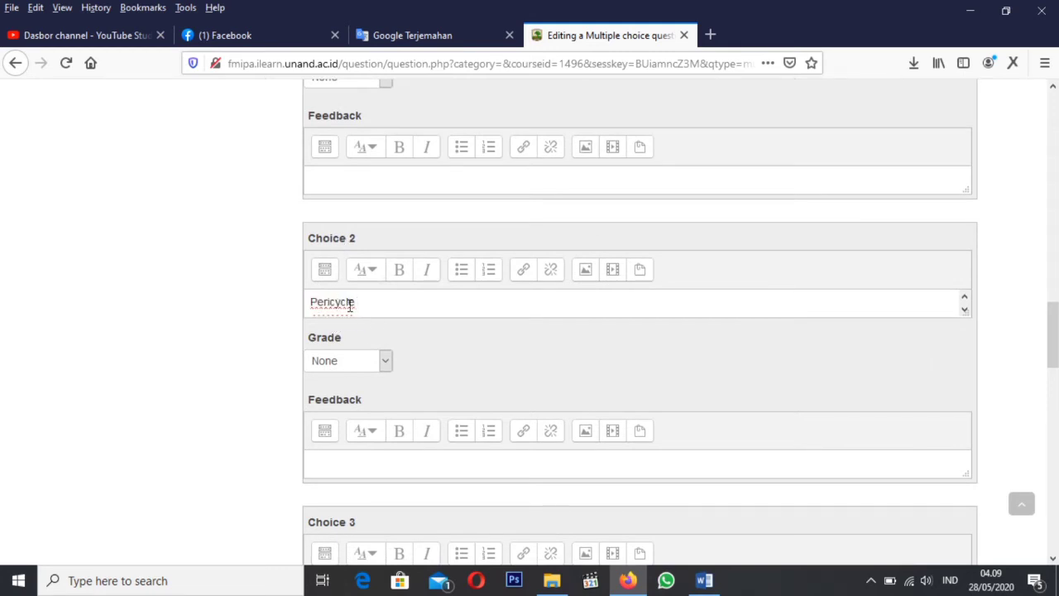
click(339, 364)
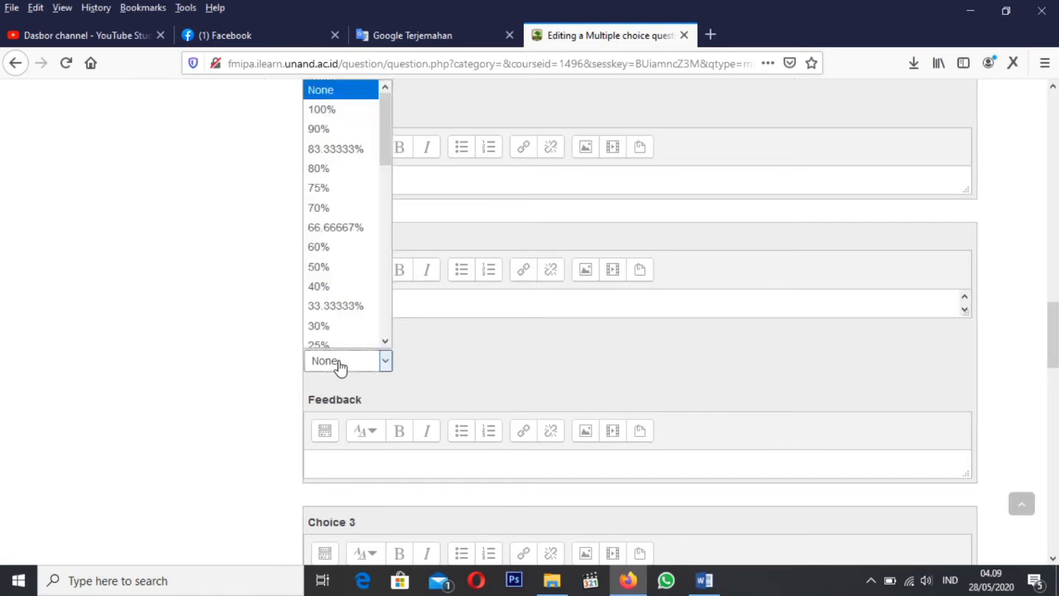
click(343, 104)
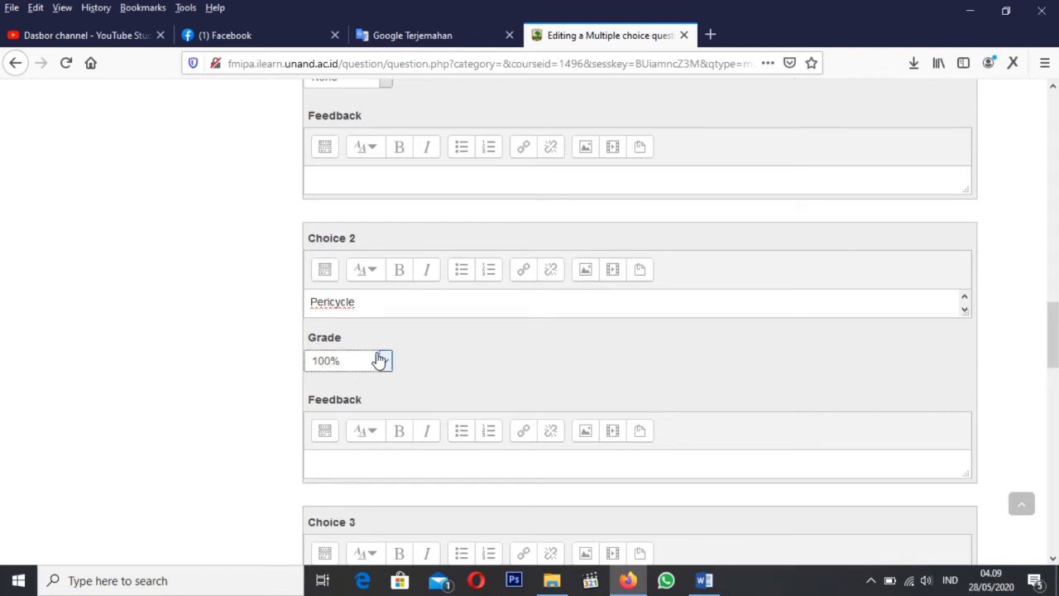
Review the answer texts and grades of the question's choices.
scroll(379, 361, down, 5)
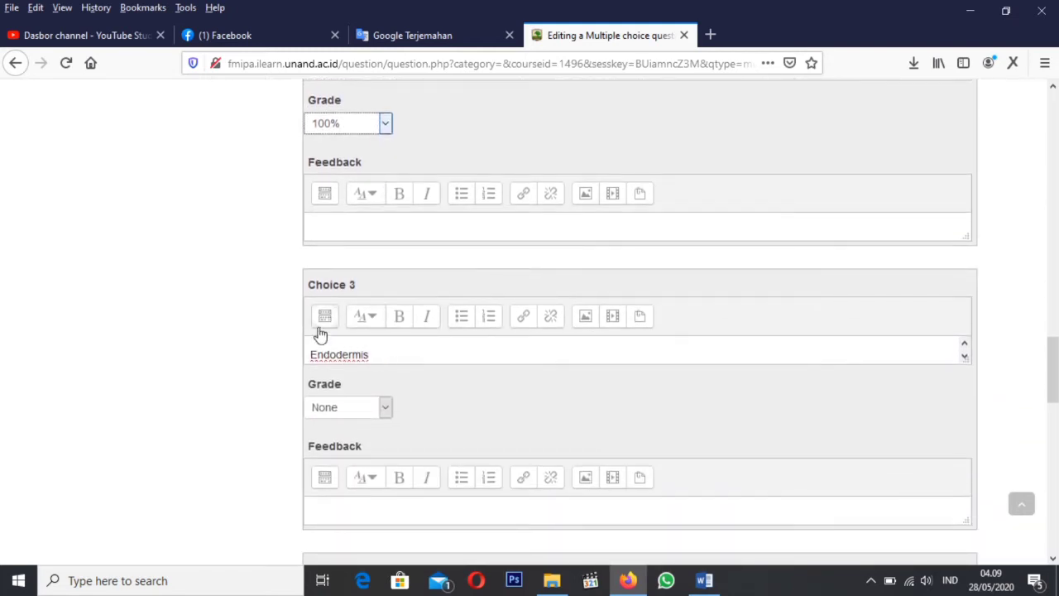
scroll(355, 388, up, 5)
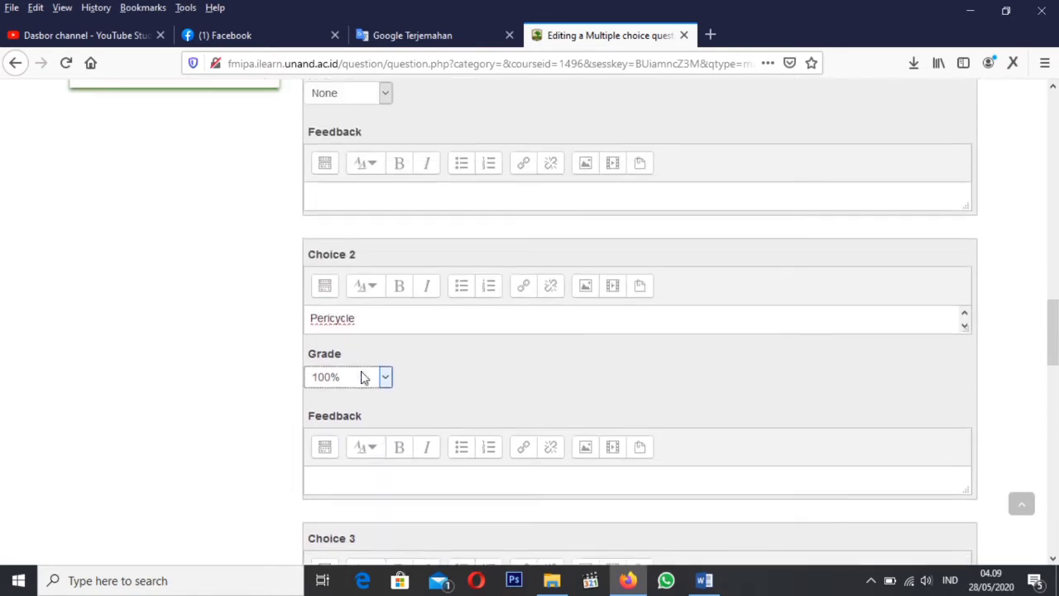
scroll(361, 377, up, 1)
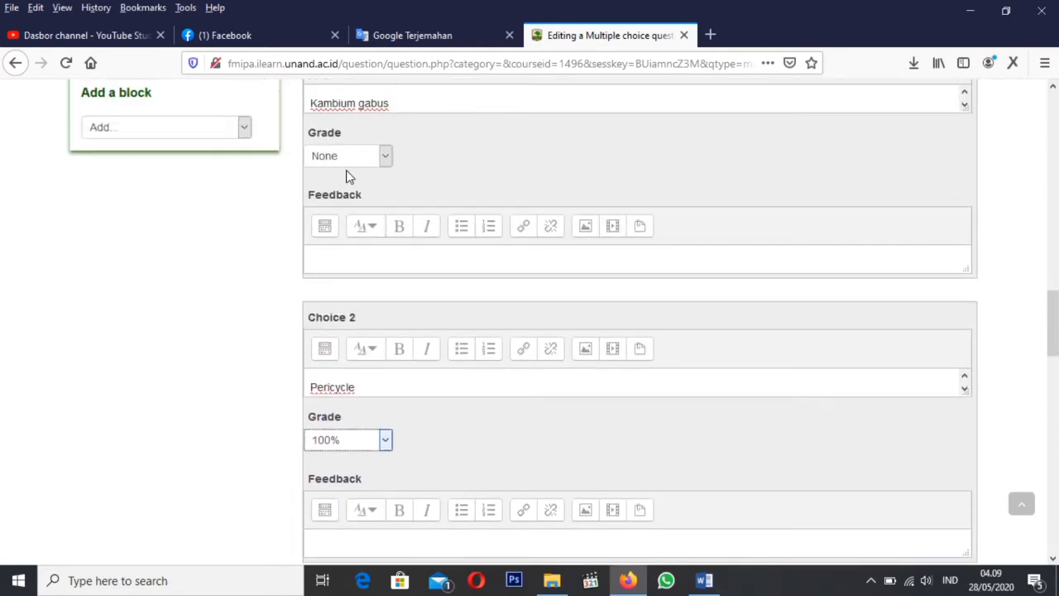
scroll(347, 190, up, 1)
scroll(350, 313, down, 8)
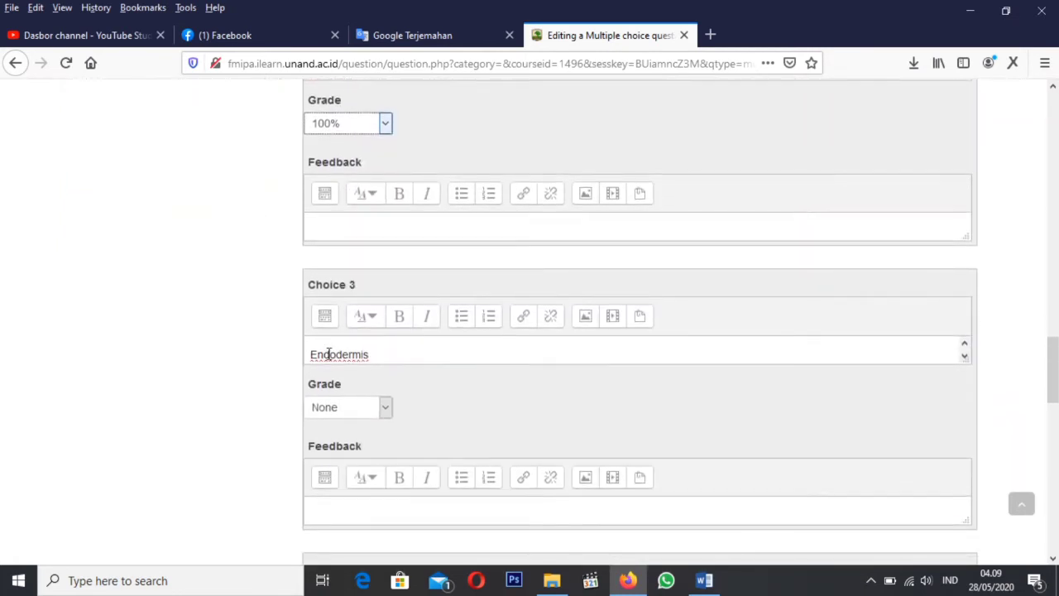
scroll(347, 430, down, 2)
scroll(352, 437, down, 2)
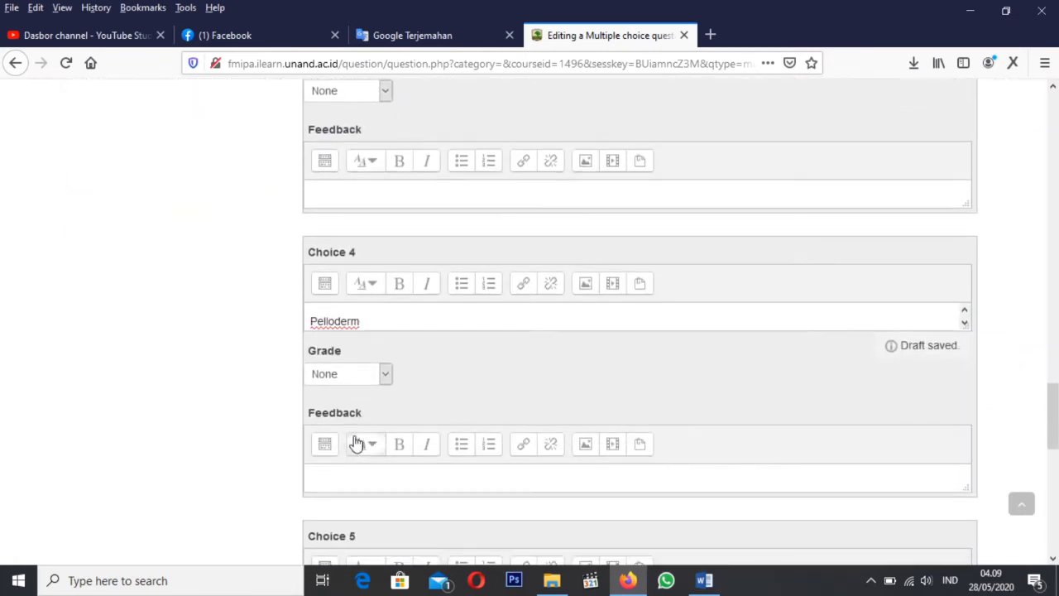
scroll(341, 425, down, 5)
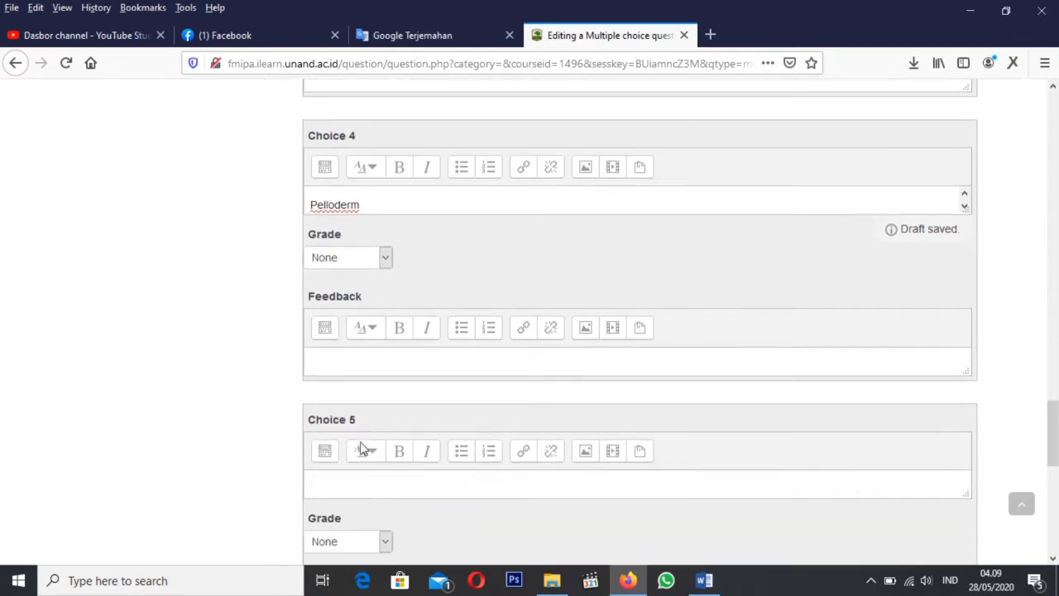
Save the question while staying in the editor, and preview how SPT1 displays its answer choices.
scroll(426, 438, down, 2)
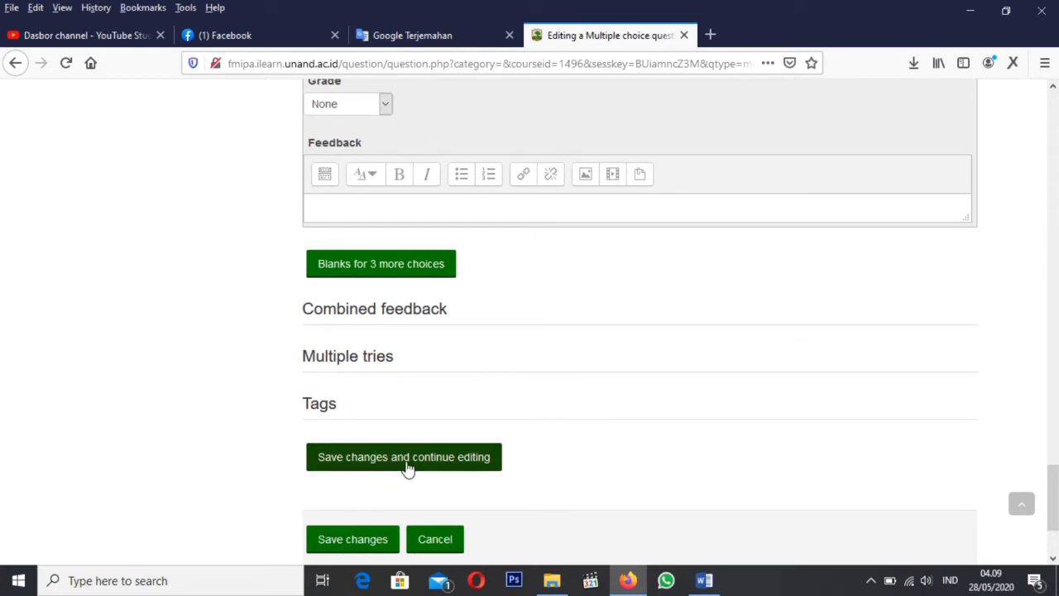
click(406, 468)
scroll(459, 483, down, 15)
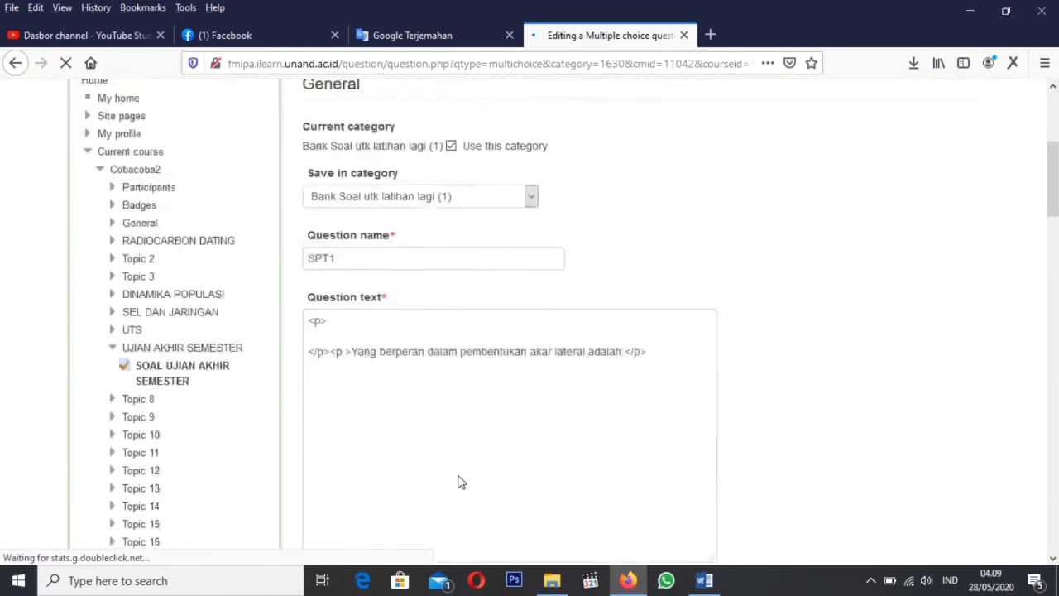
scroll(464, 485, down, 15)
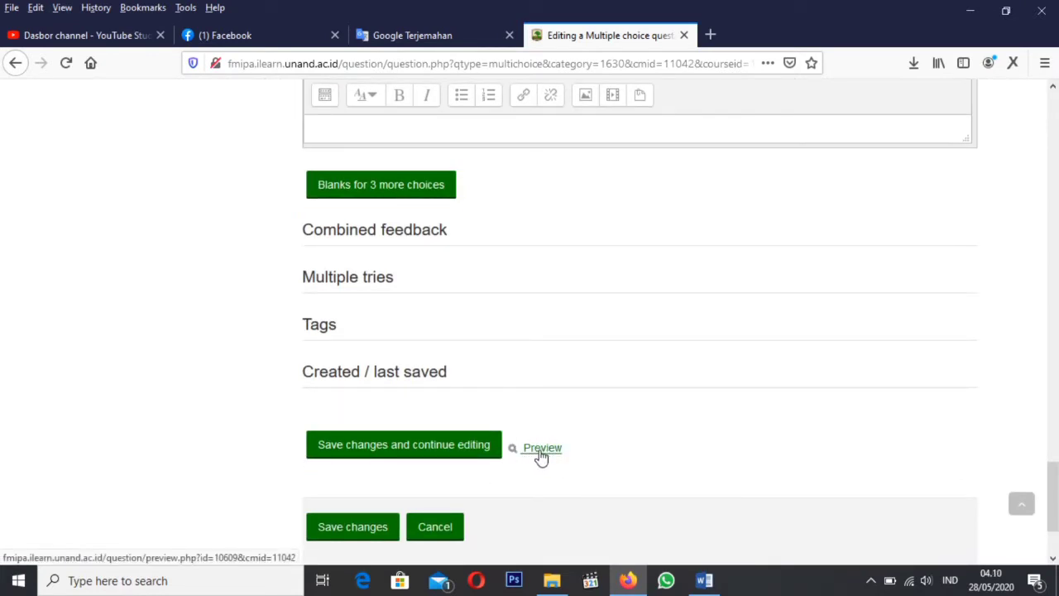
click(541, 451)
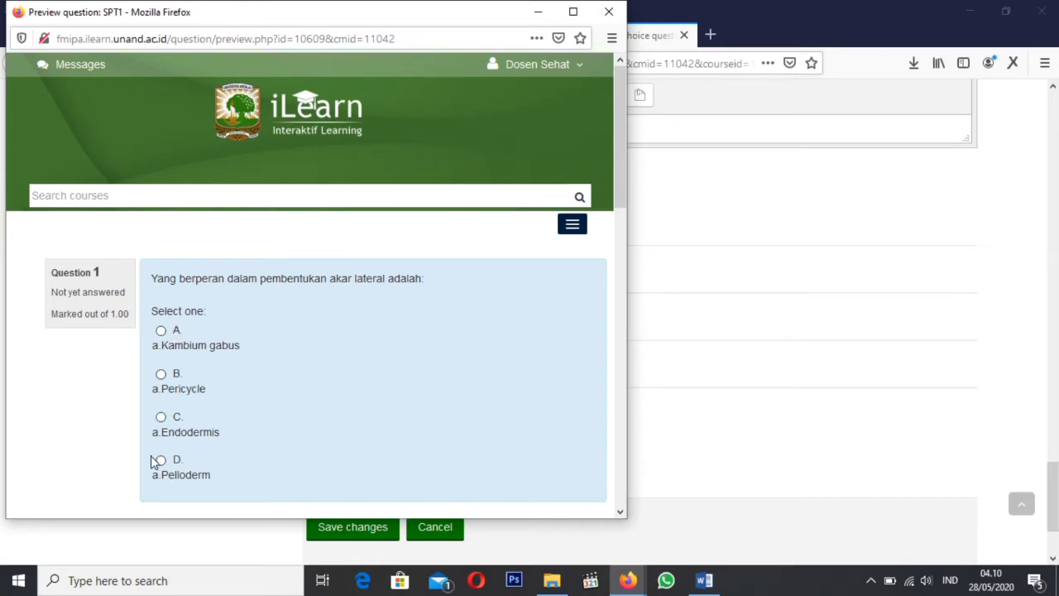
scroll(324, 335, down, 3)
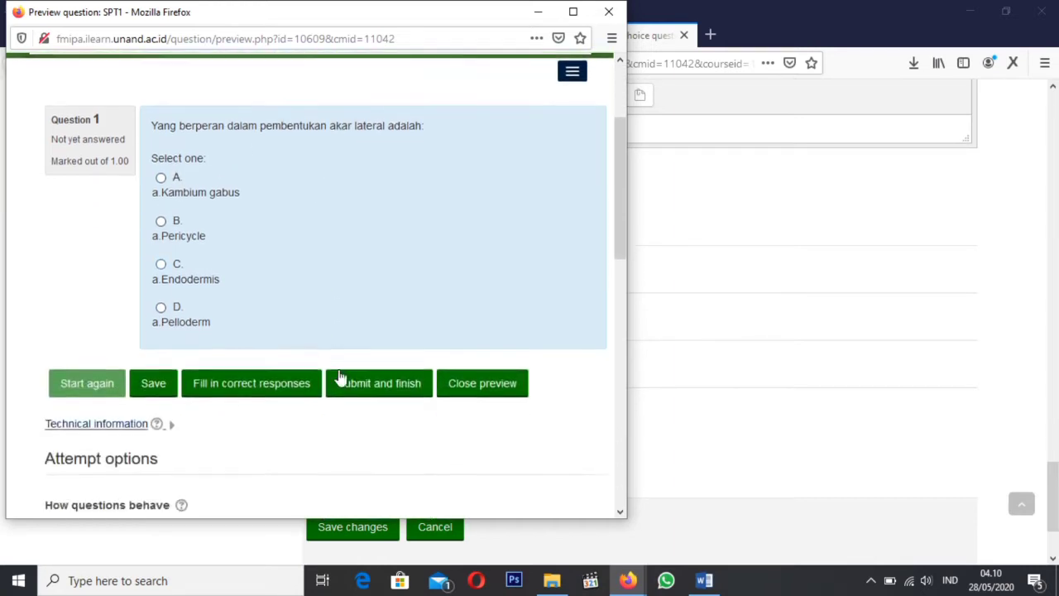
click(460, 303)
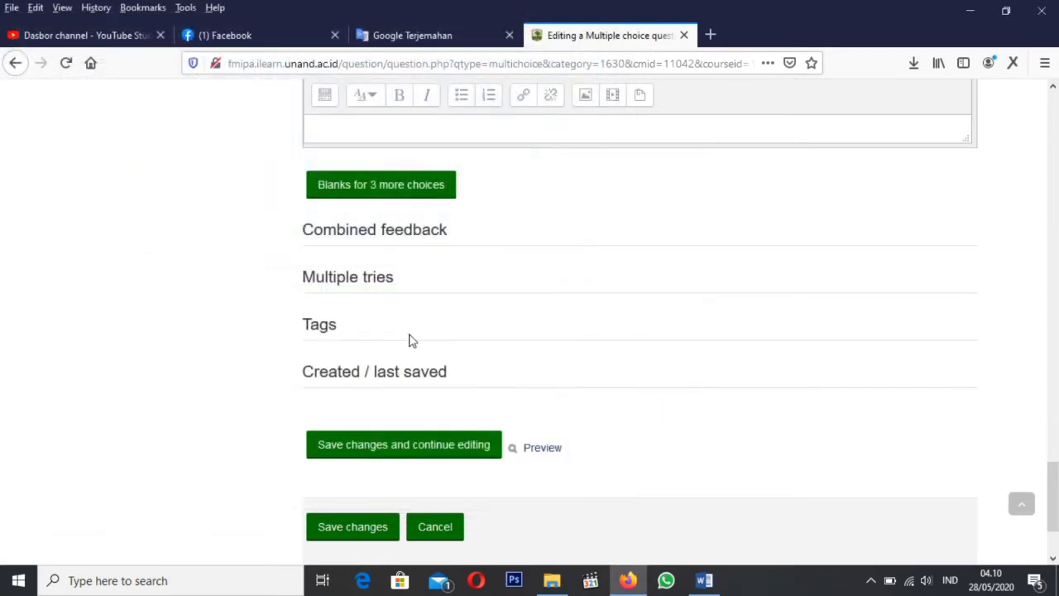
Remove the stray "a." prefix in front of "Endodermis" in Choice 3.
scroll(484, 340, up, 10)
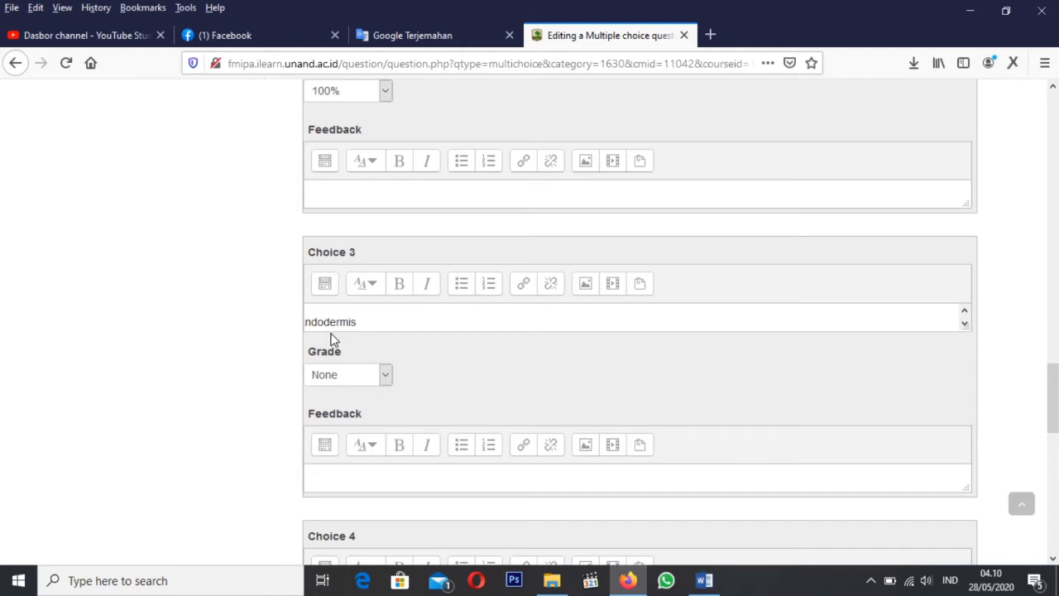
key(Home)
text(a.)
key(BackSpace)
scroll(331, 339, down, 2)
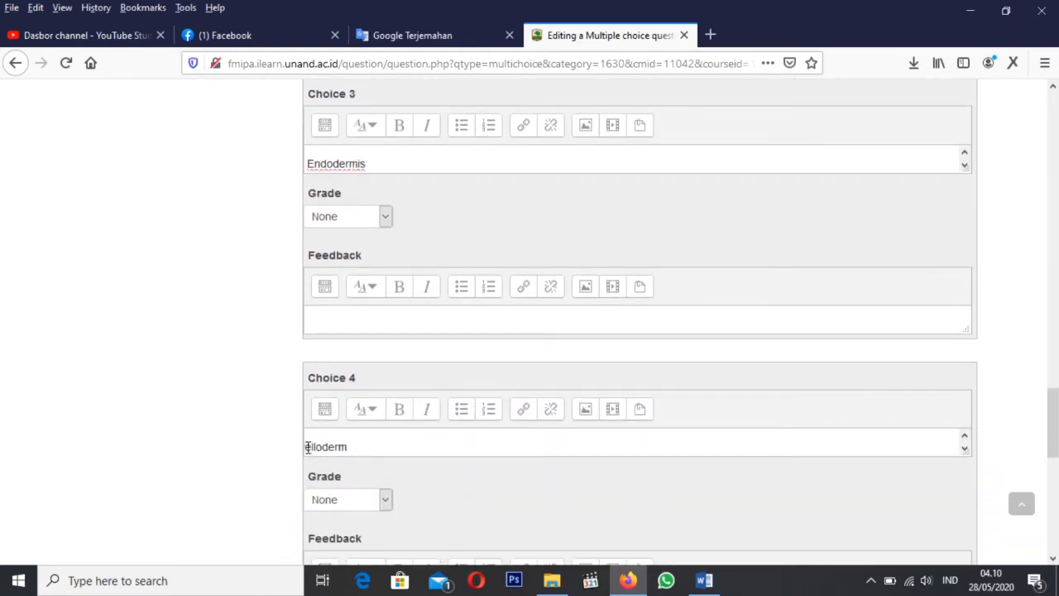
Remove the stray "a." prefix in front of "Pelloderm" in Choice 4.
click(308, 447)
text(a.)
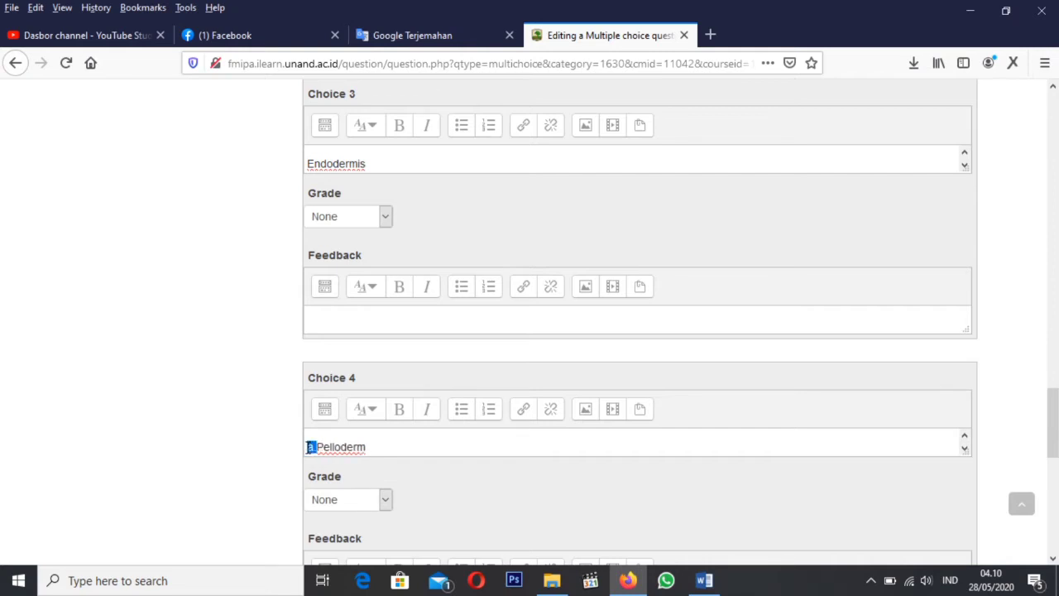
key(BackSpace)
Remove the stray "a." prefix in front of "Pericycle" in Choice 2.
scroll(357, 312, up, 3)
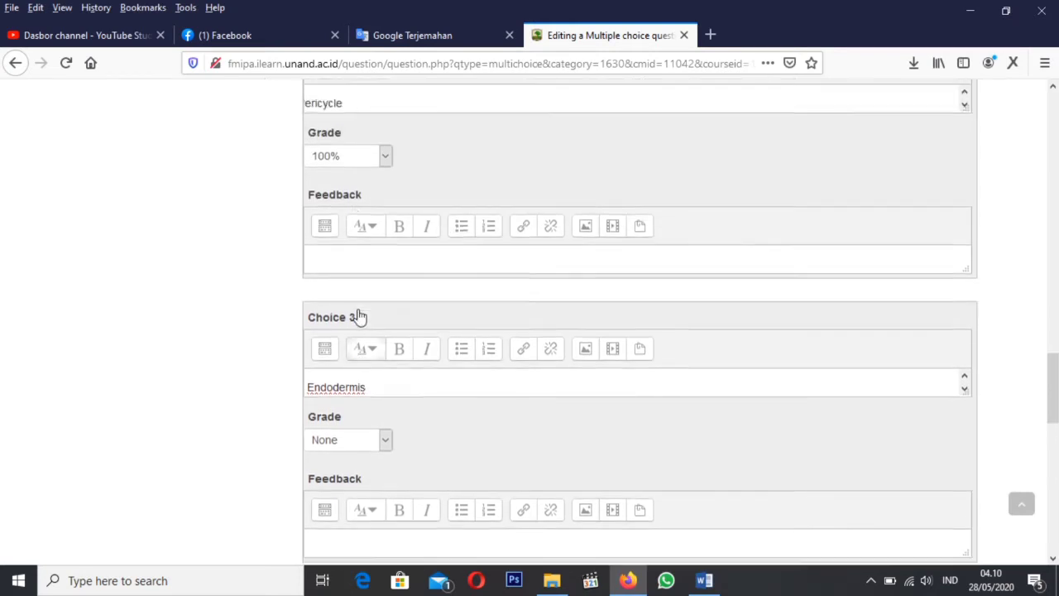
scroll(358, 316, up, 3)
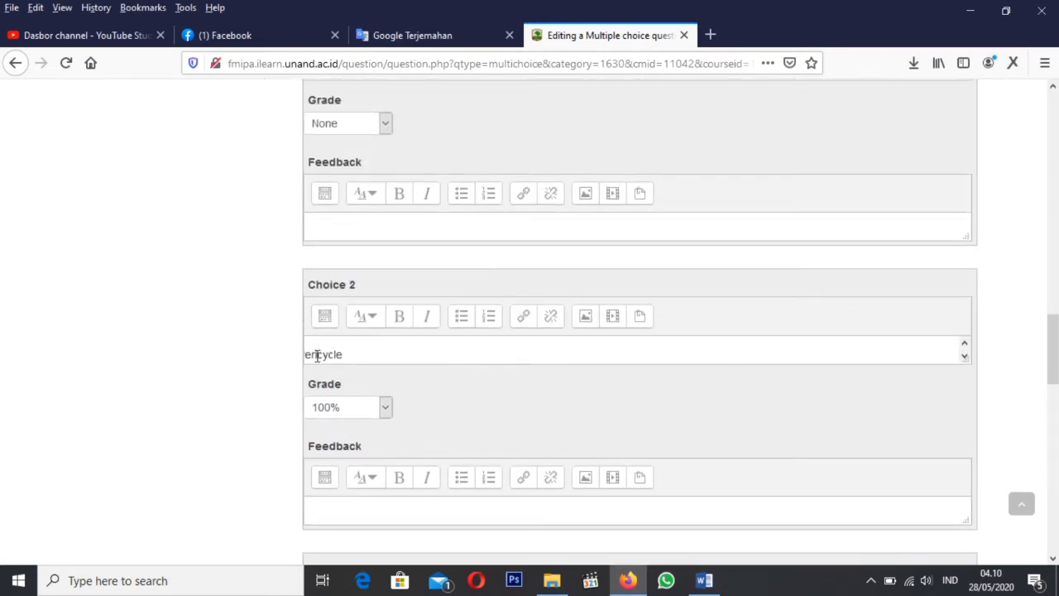
click(317, 356)
text(a.)
key(BackSpace)
Remove the stray "a." prefix in front of "Kambium gabus" in Choice 1.
scroll(317, 356, up, 3)
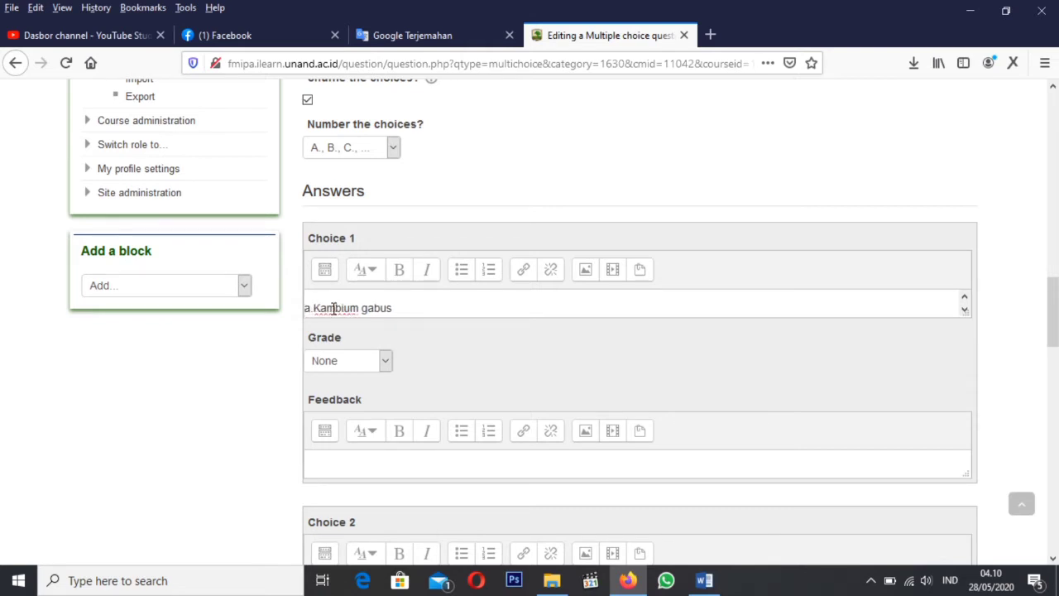
key(shift+Right)
key(shift+Right)
key(shift+Right)
key(Delete)
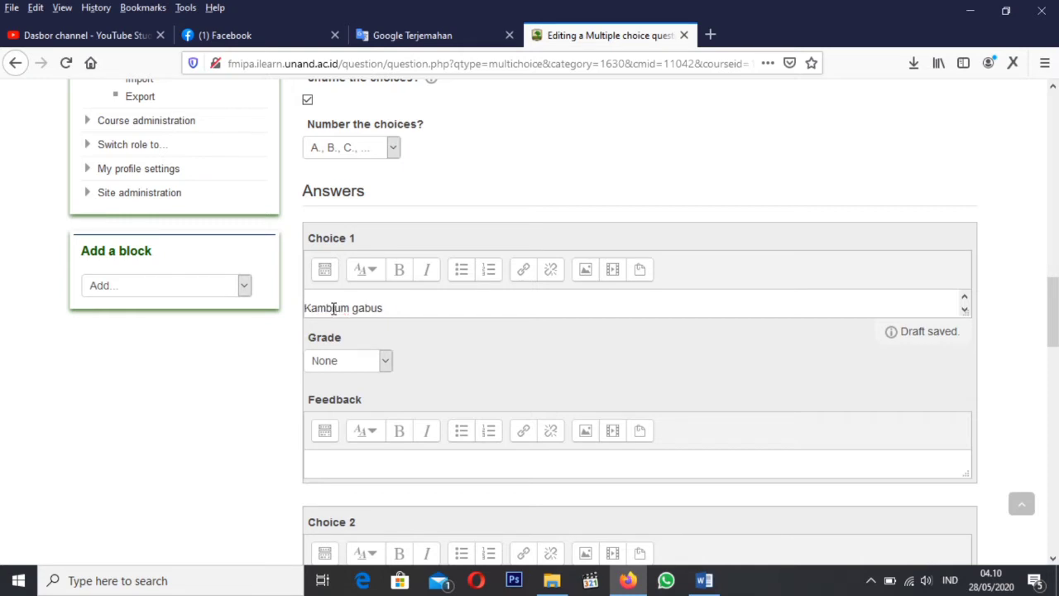
Save the cleaned-up choices while staying in the editor, and preview the SPT1 question again.
scroll(333, 307, down, 7)
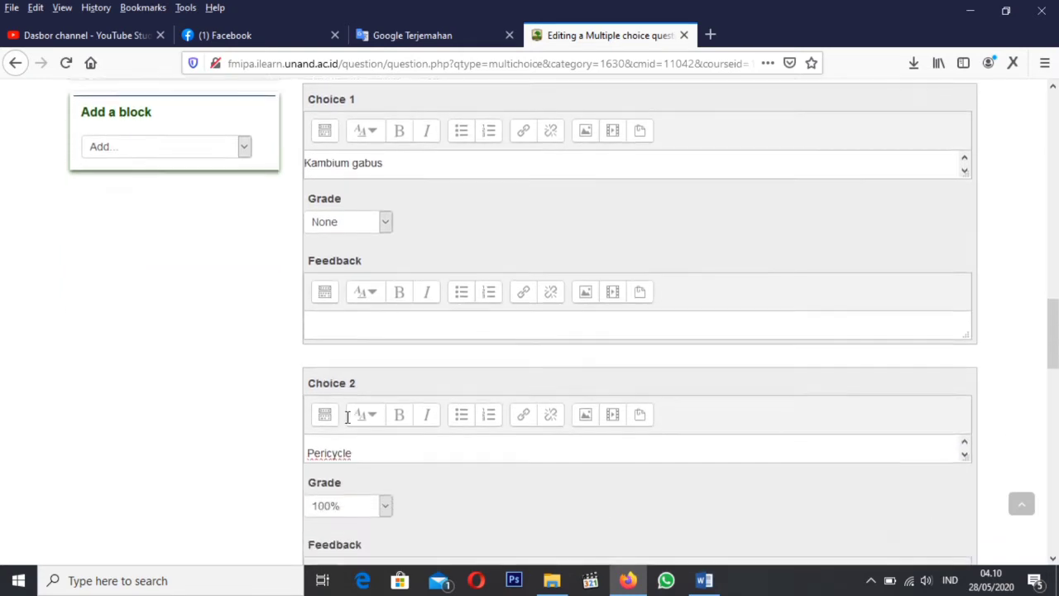
scroll(342, 431, down, 5)
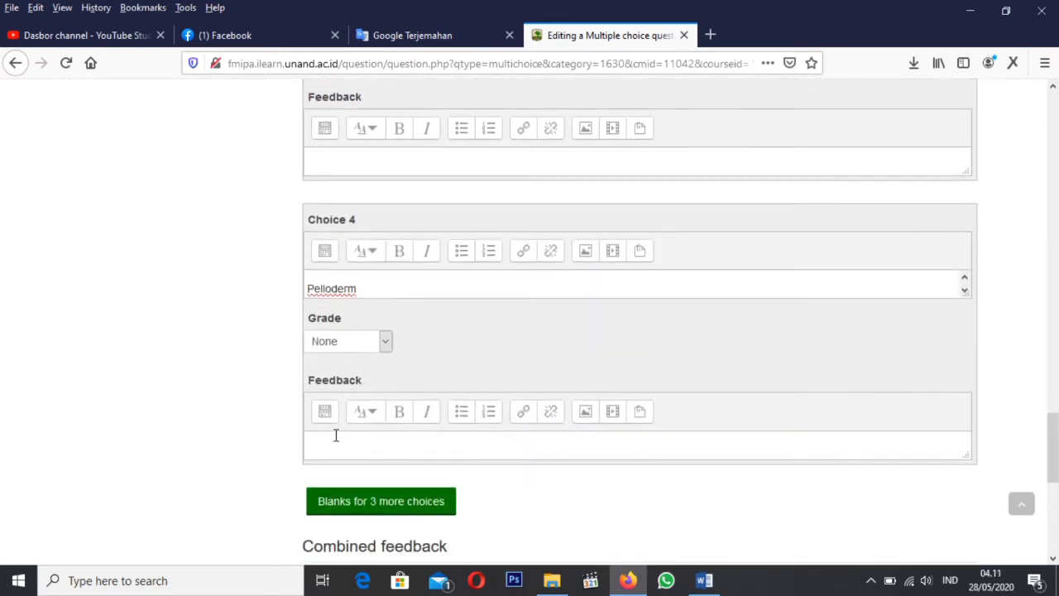
scroll(409, 493, down, 4)
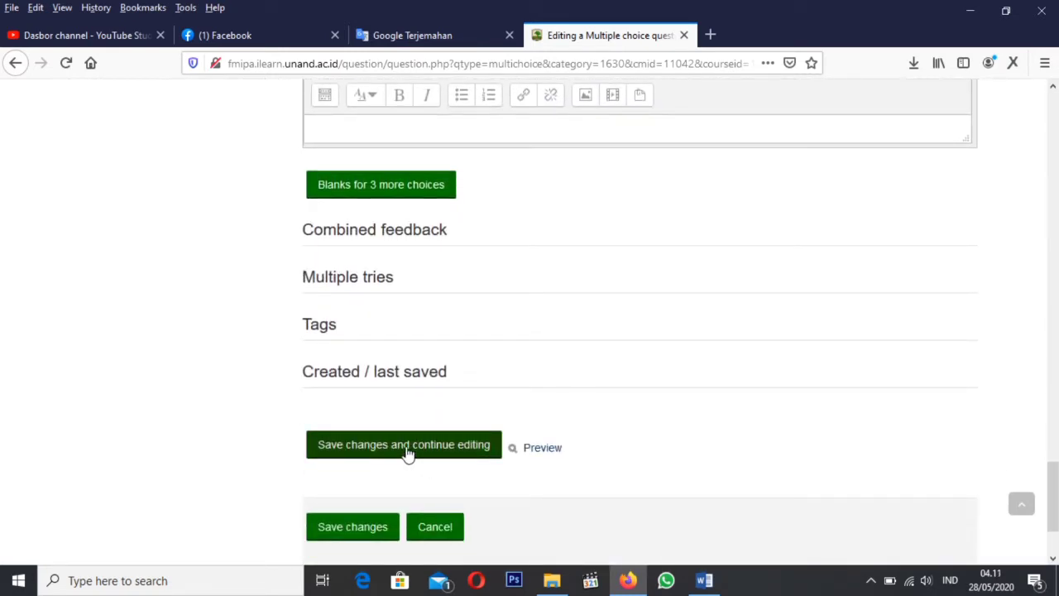
click(407, 450)
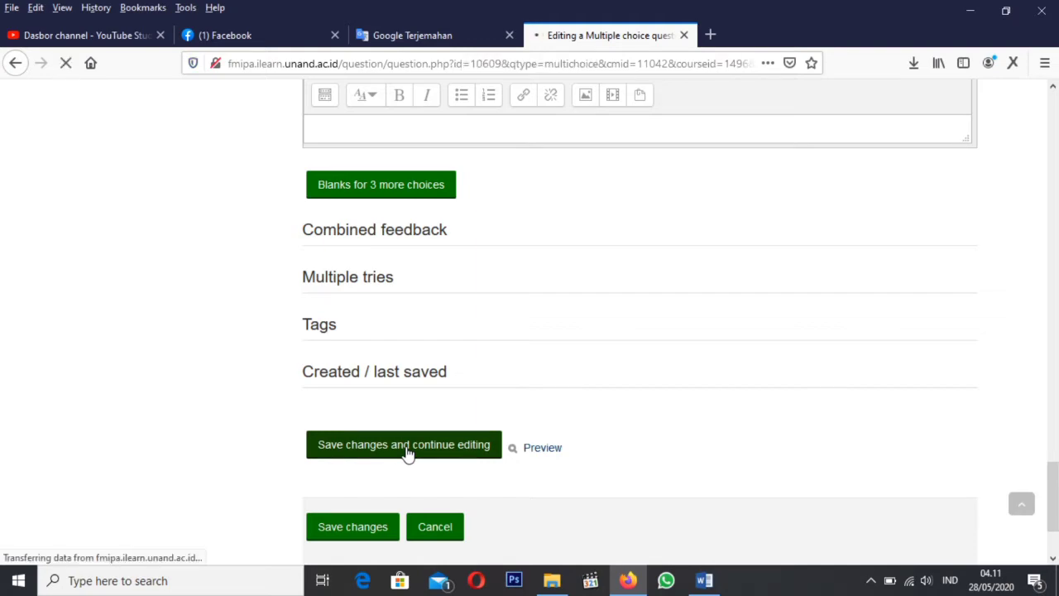
scroll(414, 445, down, 15)
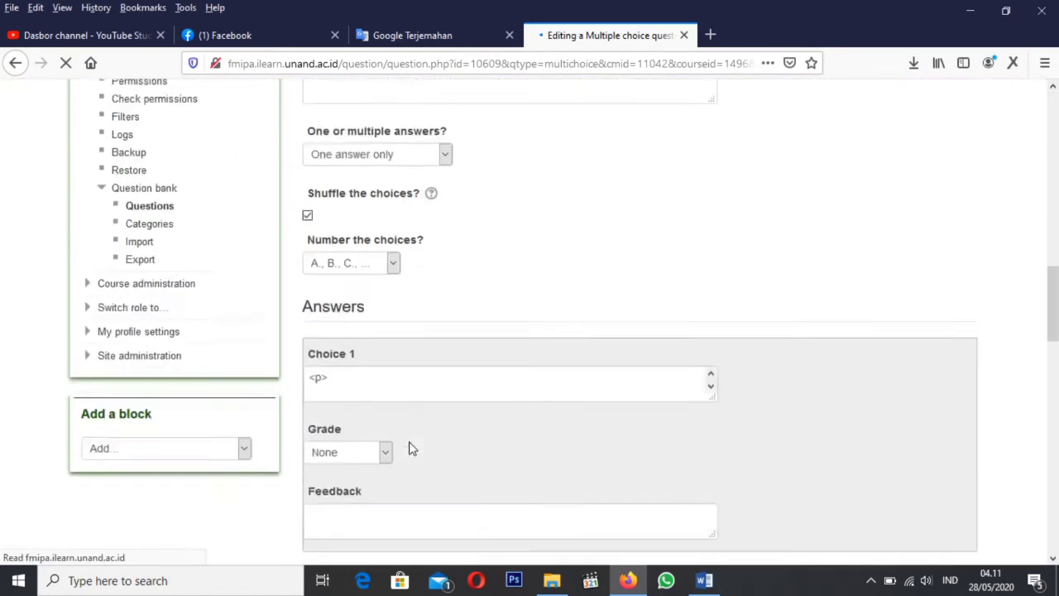
scroll(396, 463, down, 8)
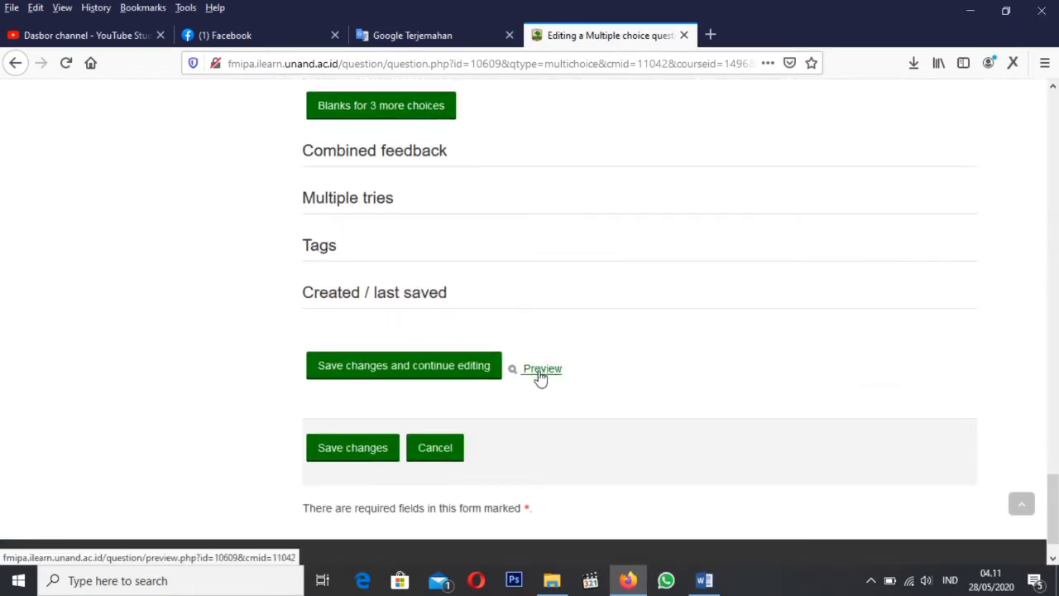
click(542, 369)
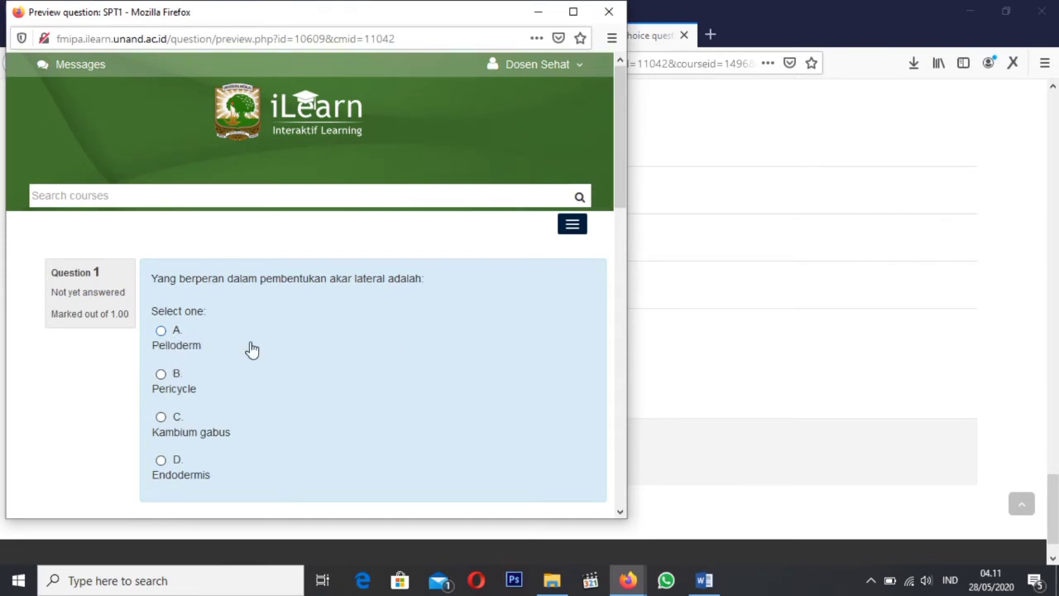
scroll(250, 338, down, 2)
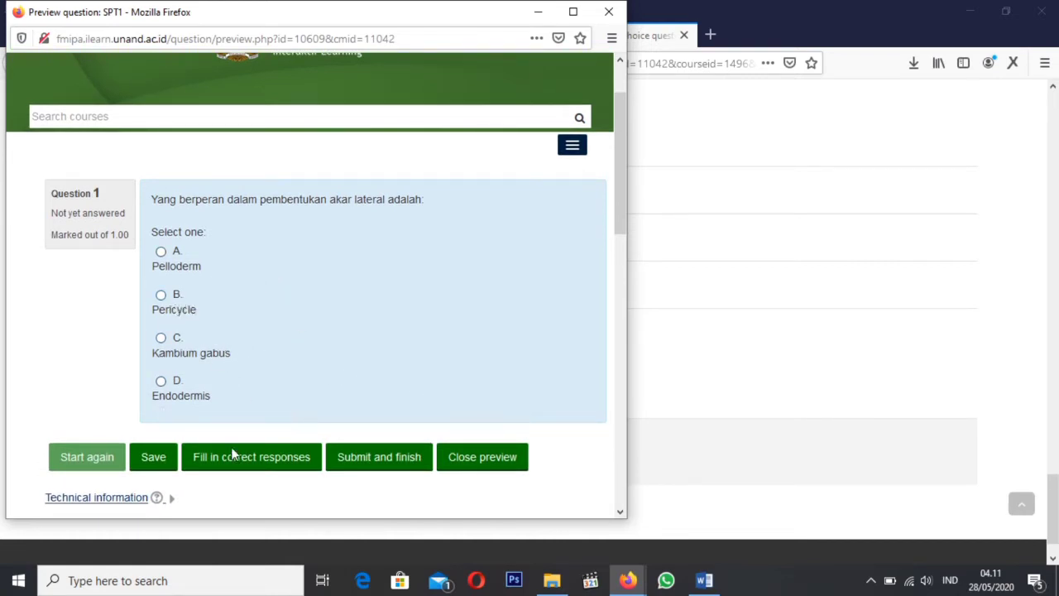
Check the multiple-choice answer key in the Word document and return to the SPT1 preview in Firefox.
click(702, 581)
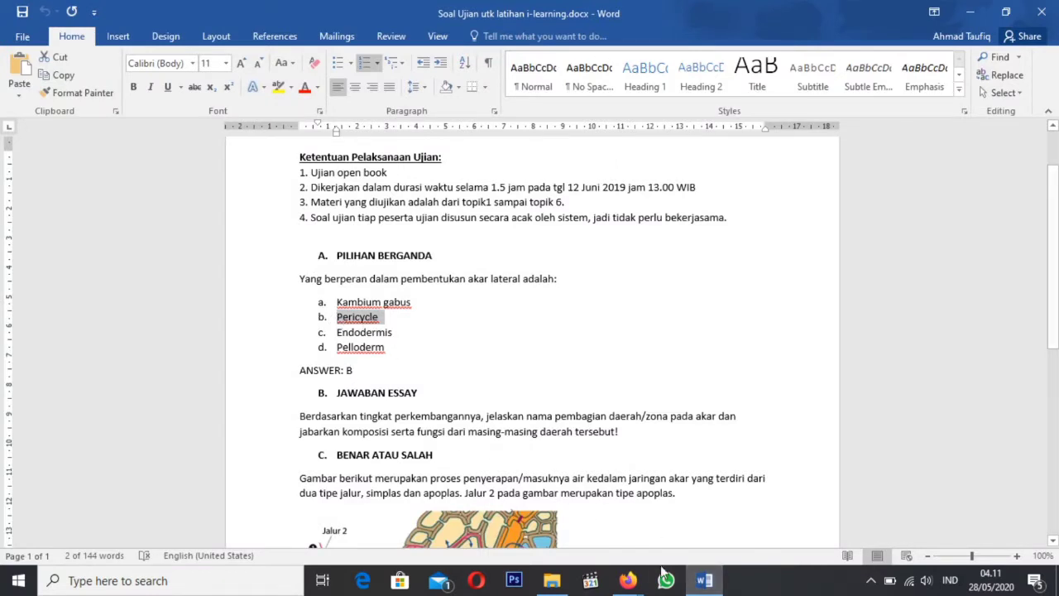
mouse_move(628, 575)
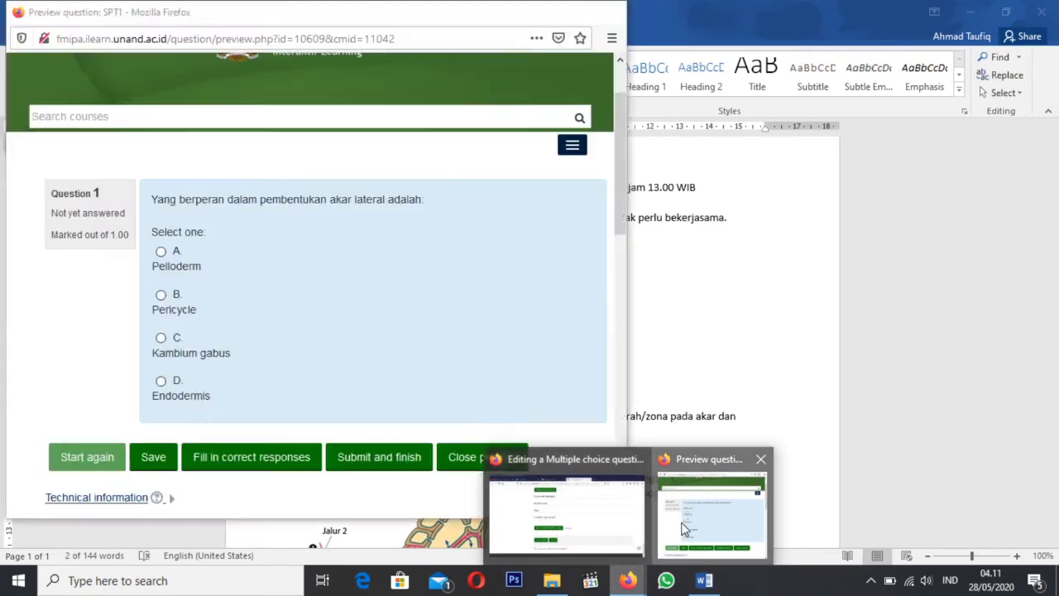
click(684, 529)
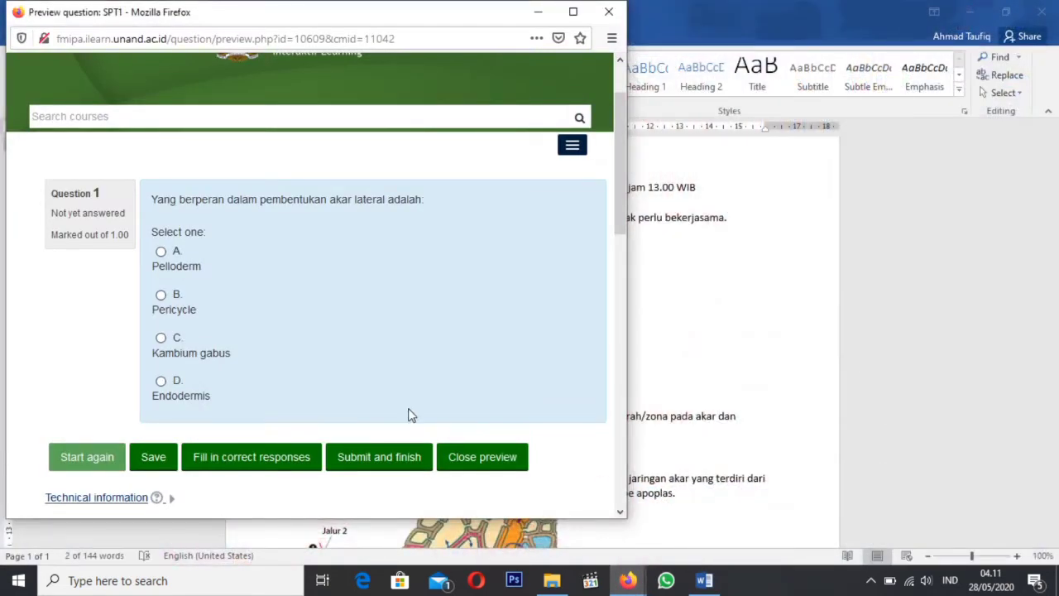
Answer the previewed question with "Pericycle", submit and finish it, review the feedback, and close the preview.
click(160, 295)
click(377, 463)
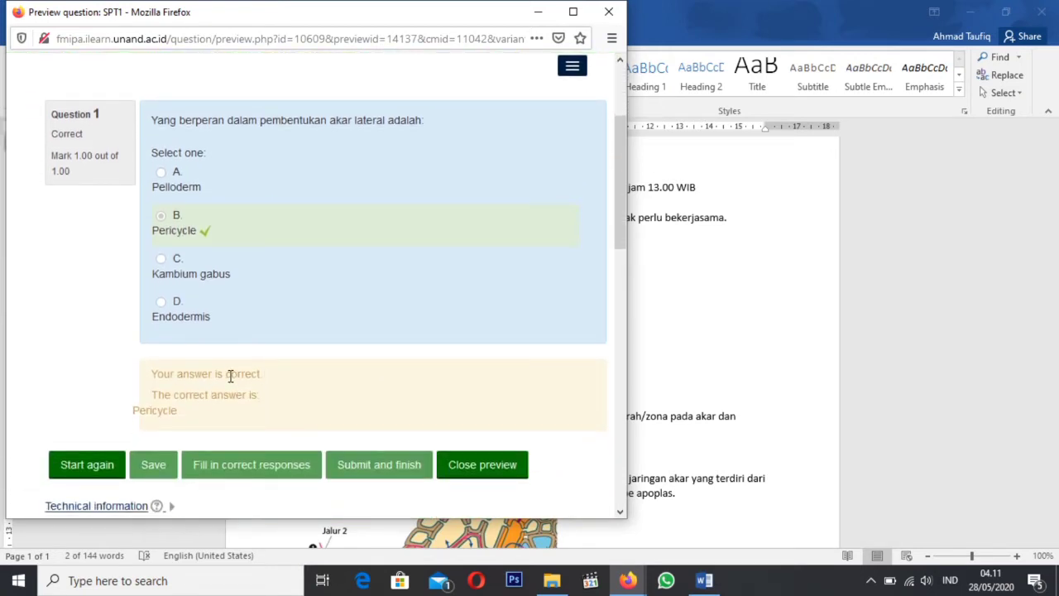
scroll(225, 393, up, 2)
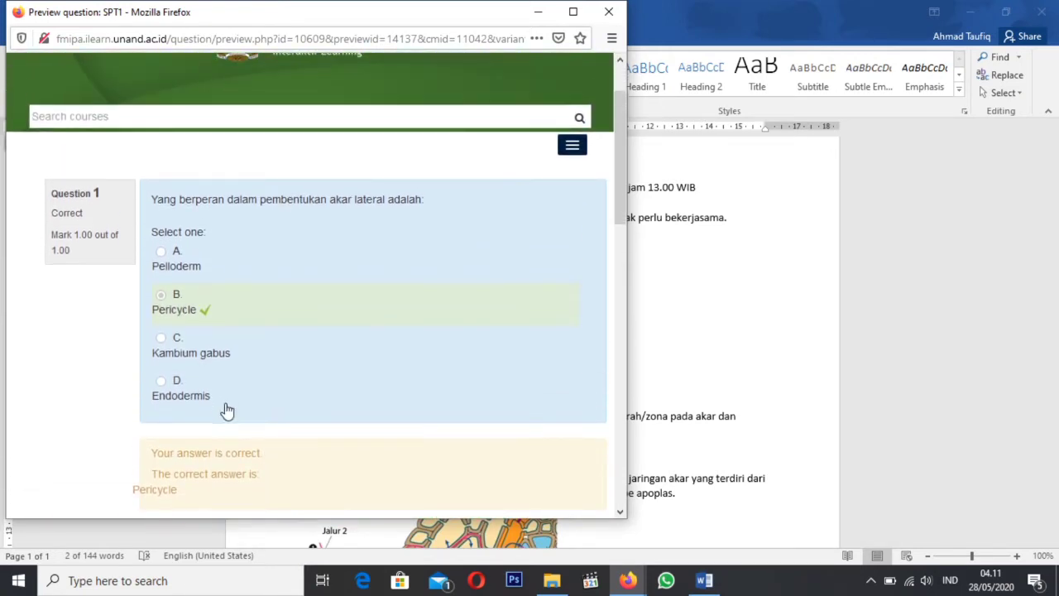
scroll(207, 401, down, 2)
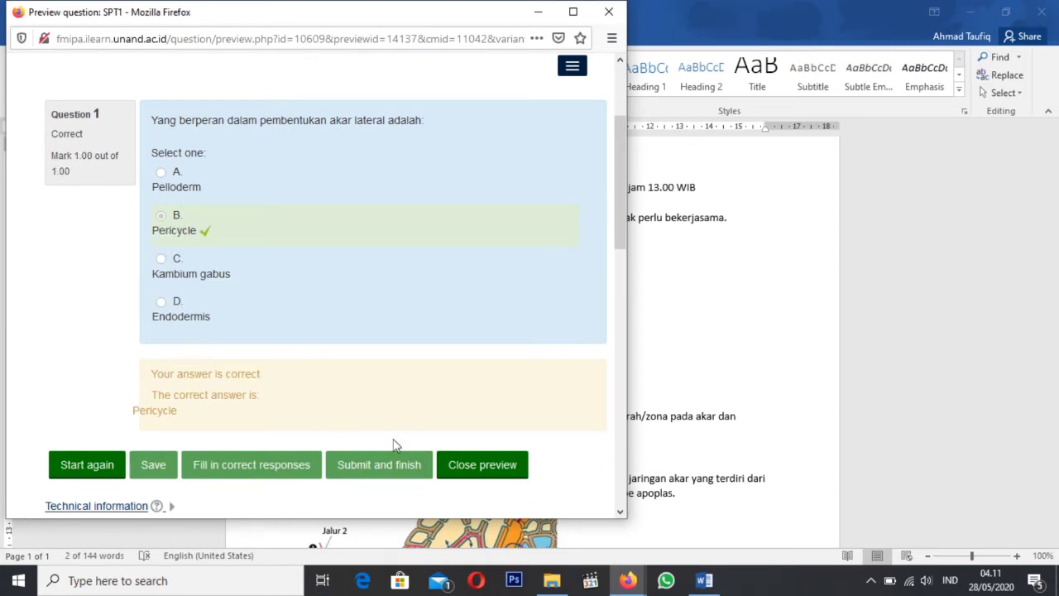
click(480, 465)
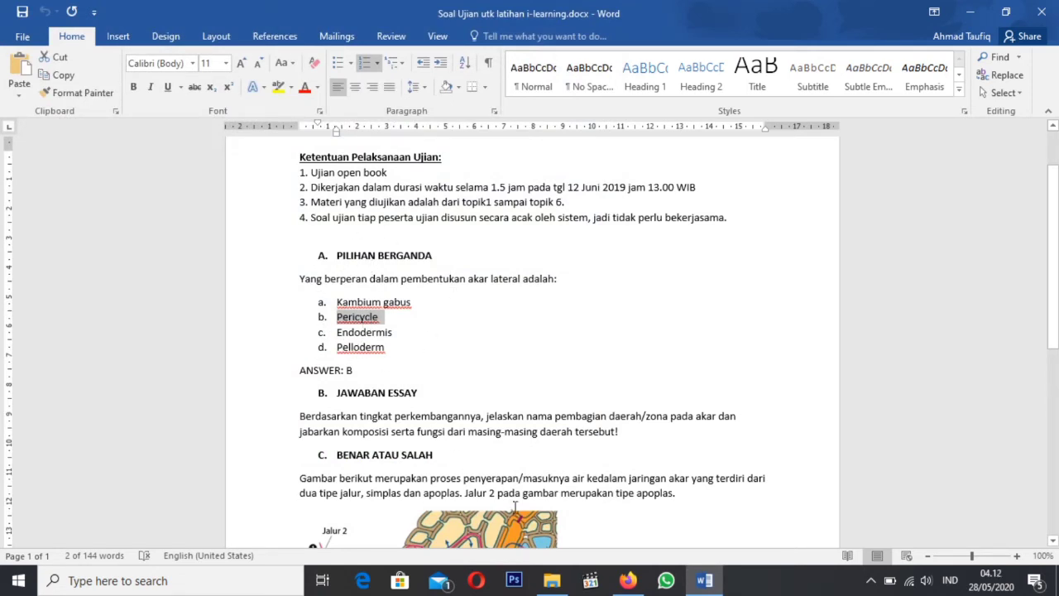
Check the "JAWABAN ESSAY" heading in the Word document, and save SPT1 in Firefox to return to the question bank.
drag(336, 392, 410, 397)
click(416, 394)
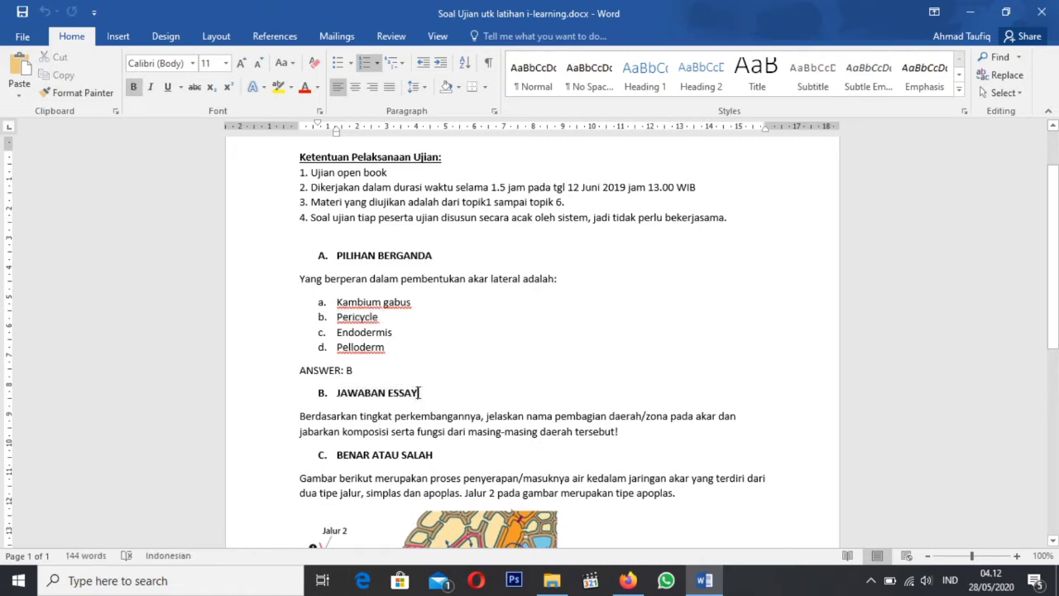
click(628, 580)
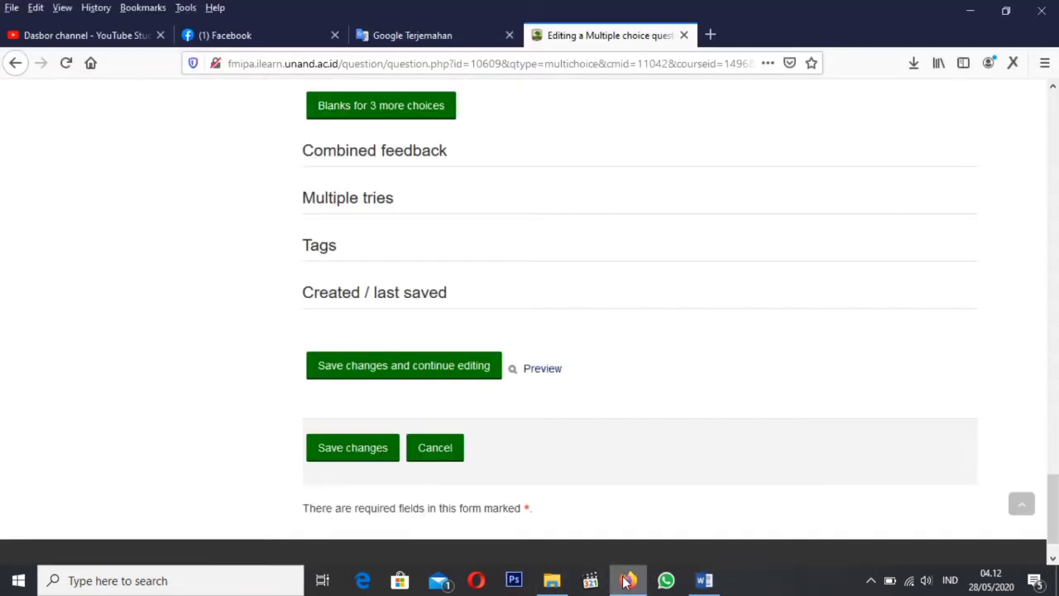
click(354, 454)
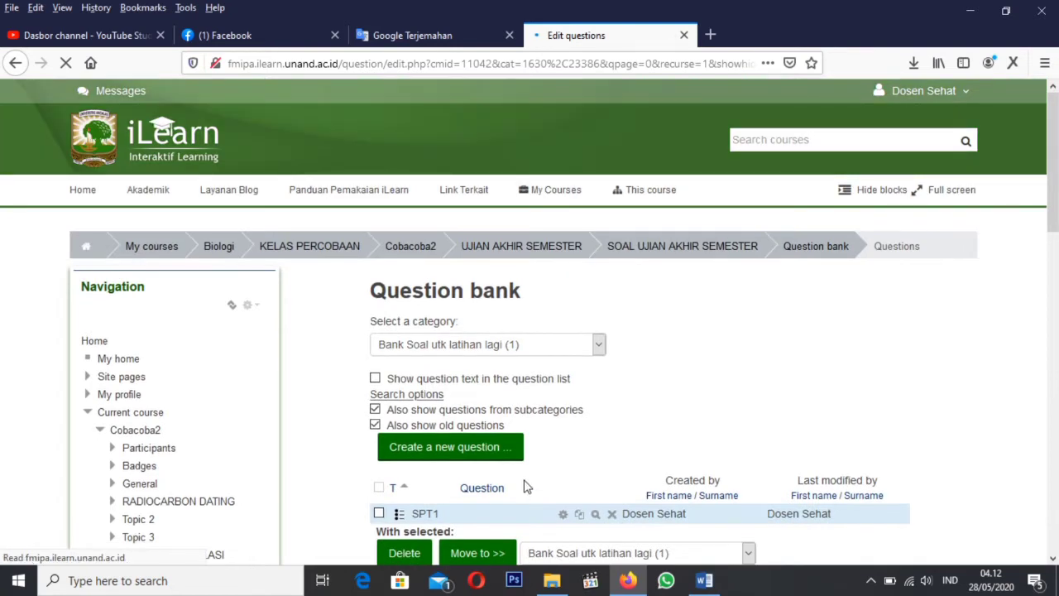
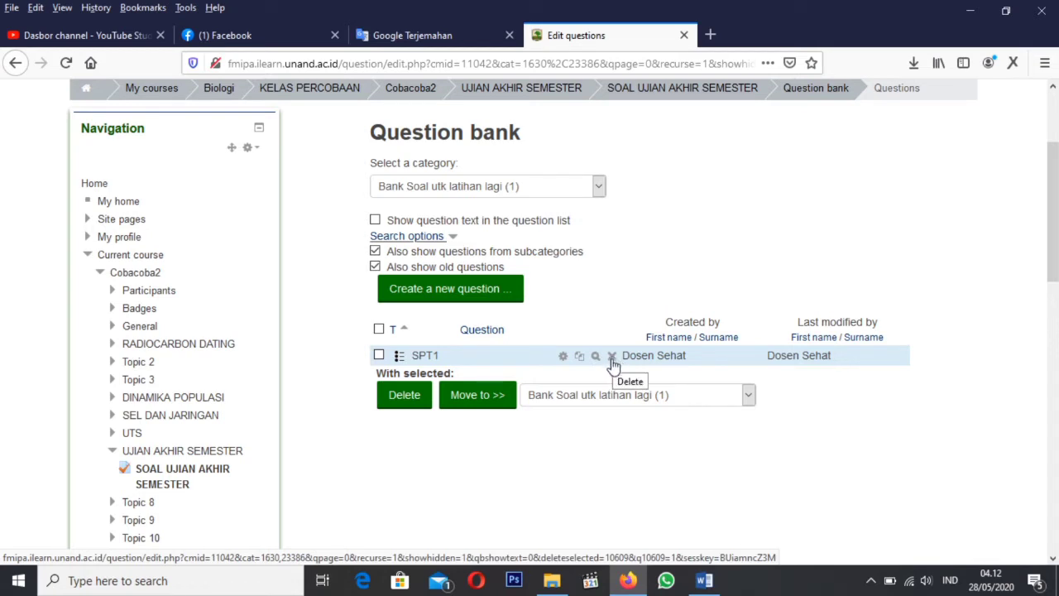
Create a new Essay question in the question bank and name it SPT2.
click(441, 294)
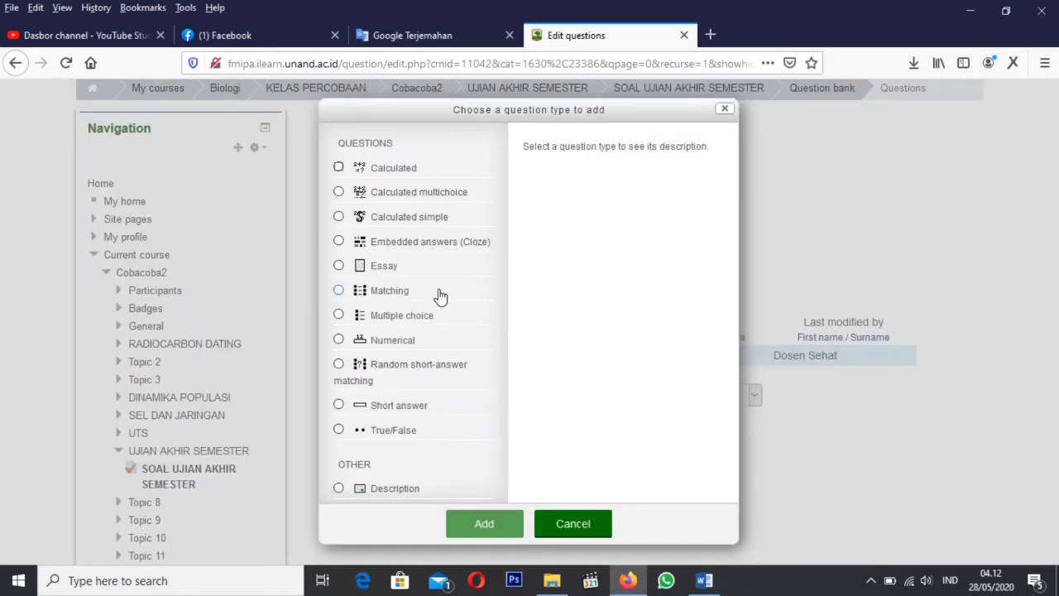
click(339, 266)
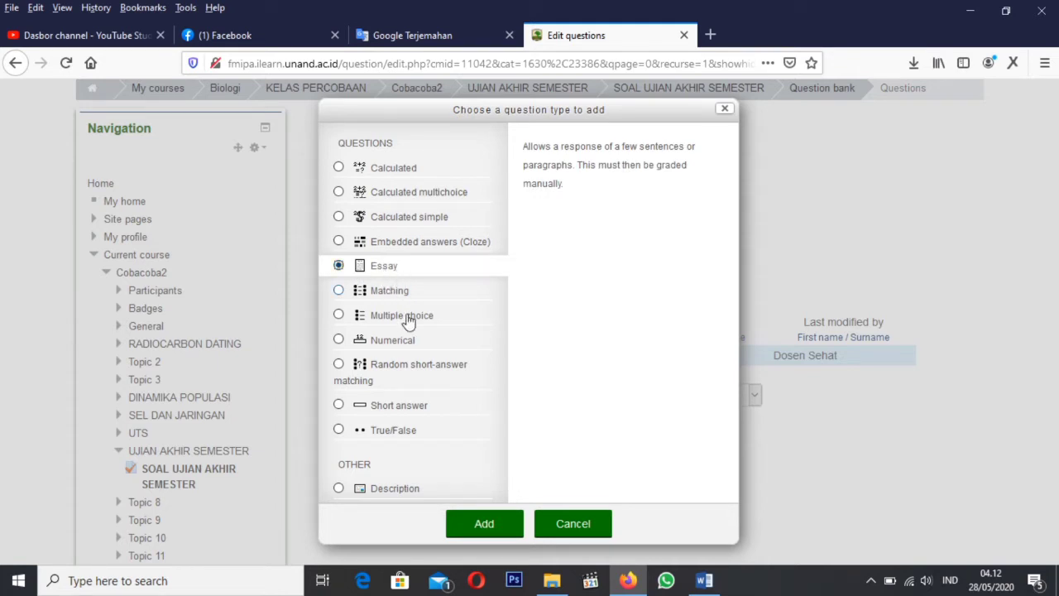
click(487, 526)
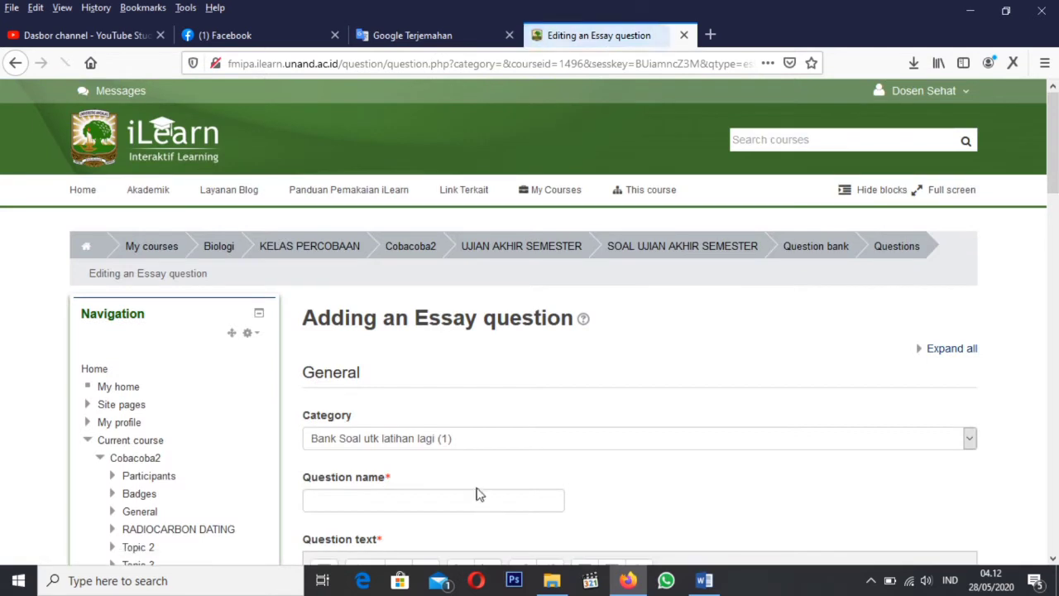
scroll(475, 494, down, 1)
click(453, 421)
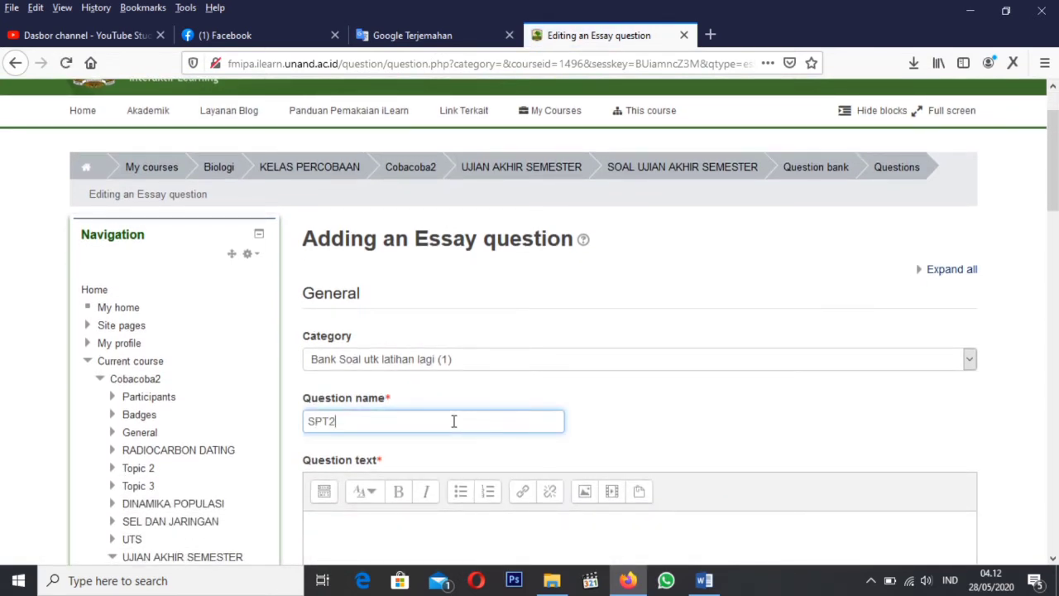
Copy the essay question under "JAWABAN ESSAY" from the Word document and paste it as SPT2's question text in Firefox.
scroll(451, 434, down, 5)
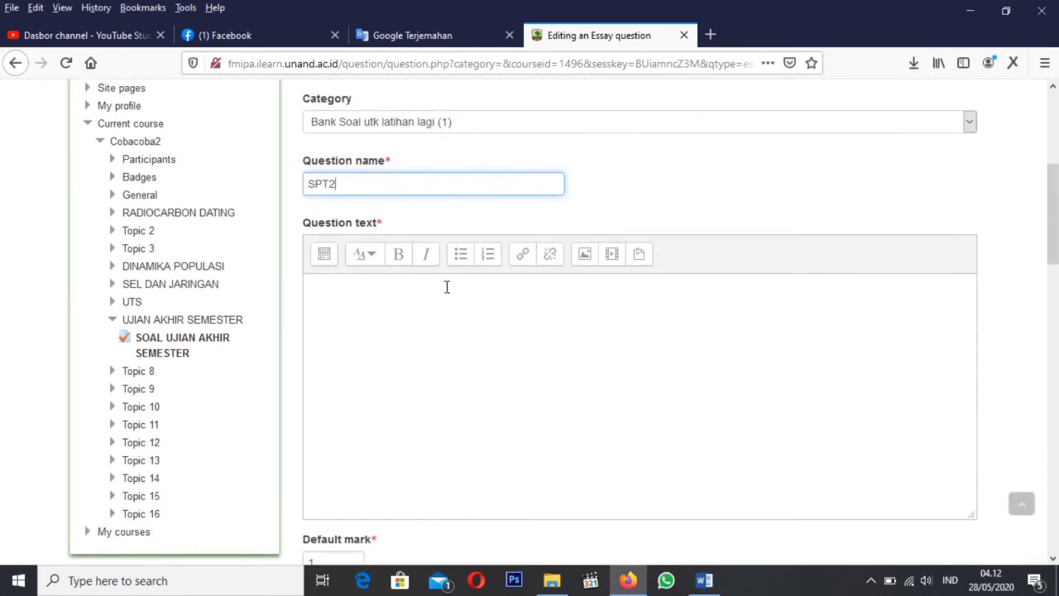
key(alt+Tab)
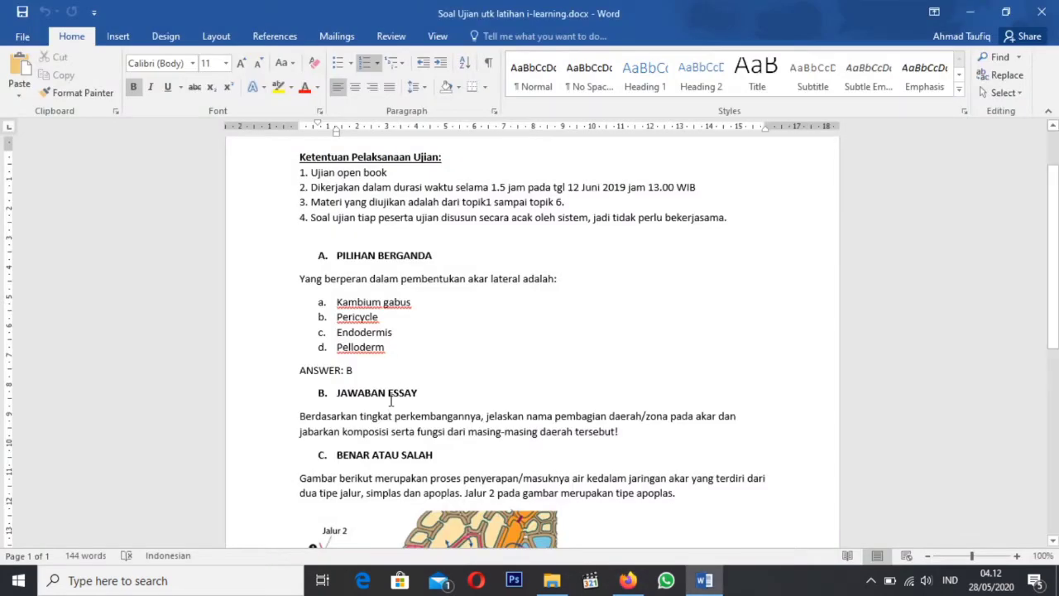
drag(300, 416, 620, 434)
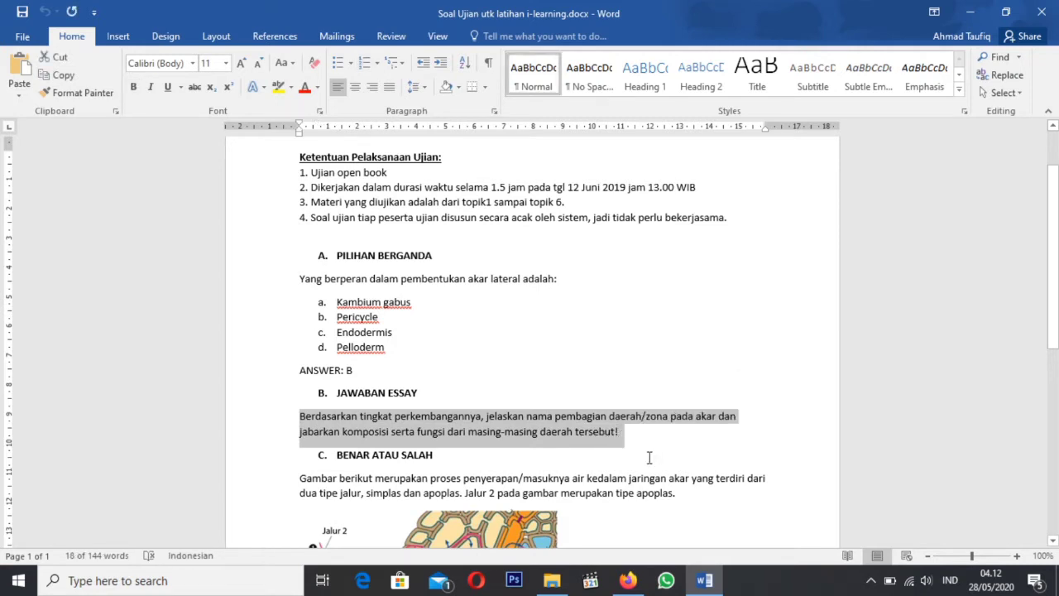
right_click(572, 431)
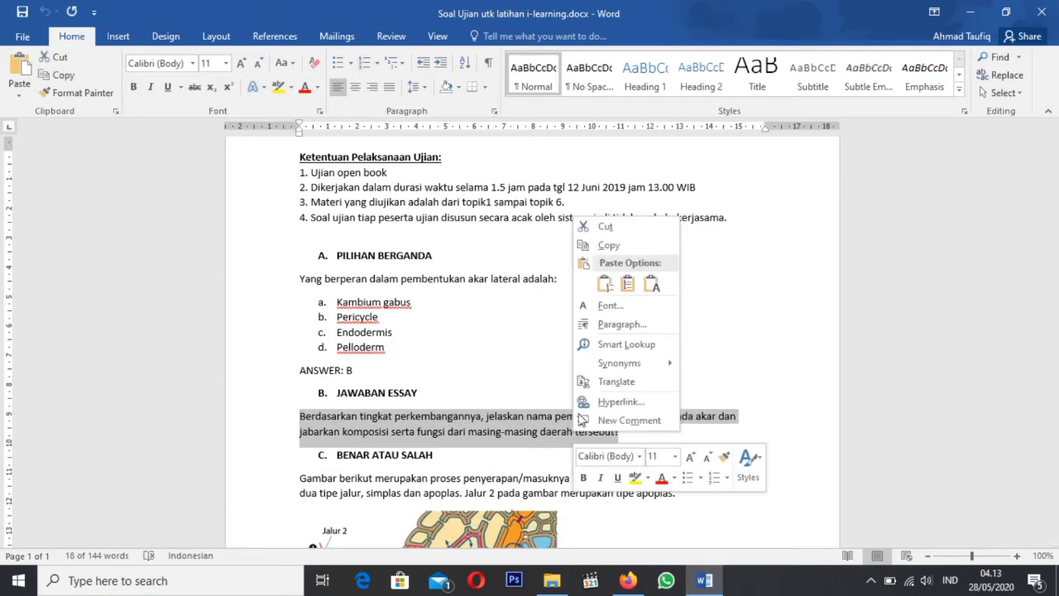
click(594, 244)
click(628, 580)
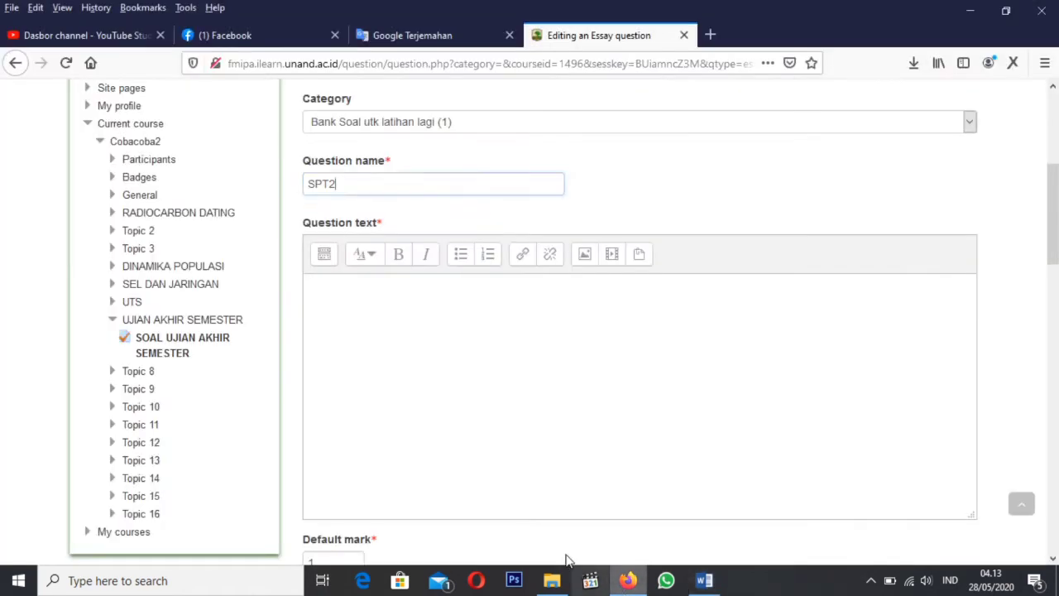
click(369, 304)
right_click(369, 304)
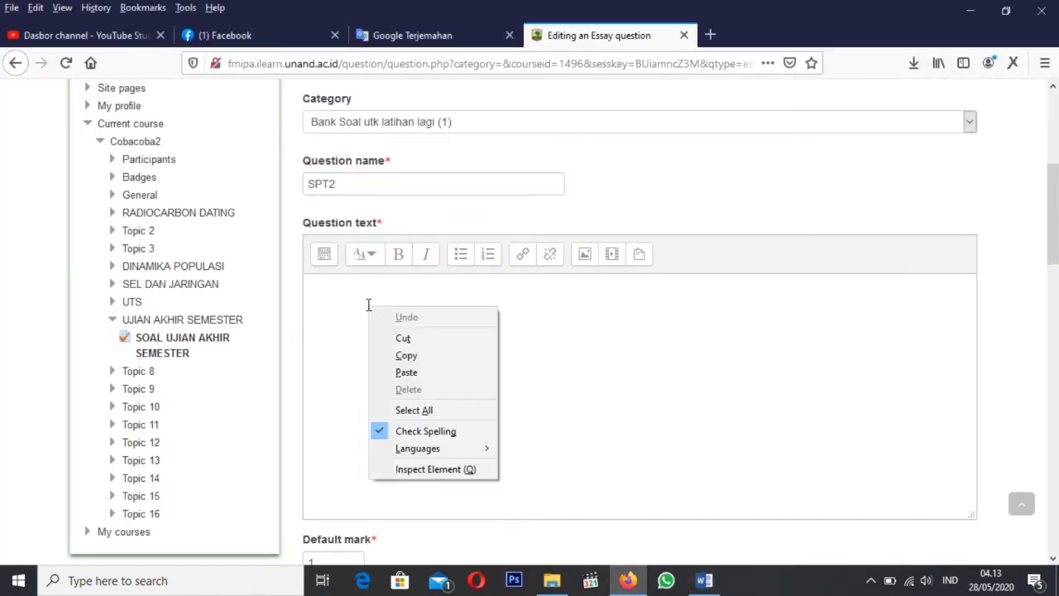
click(432, 371)
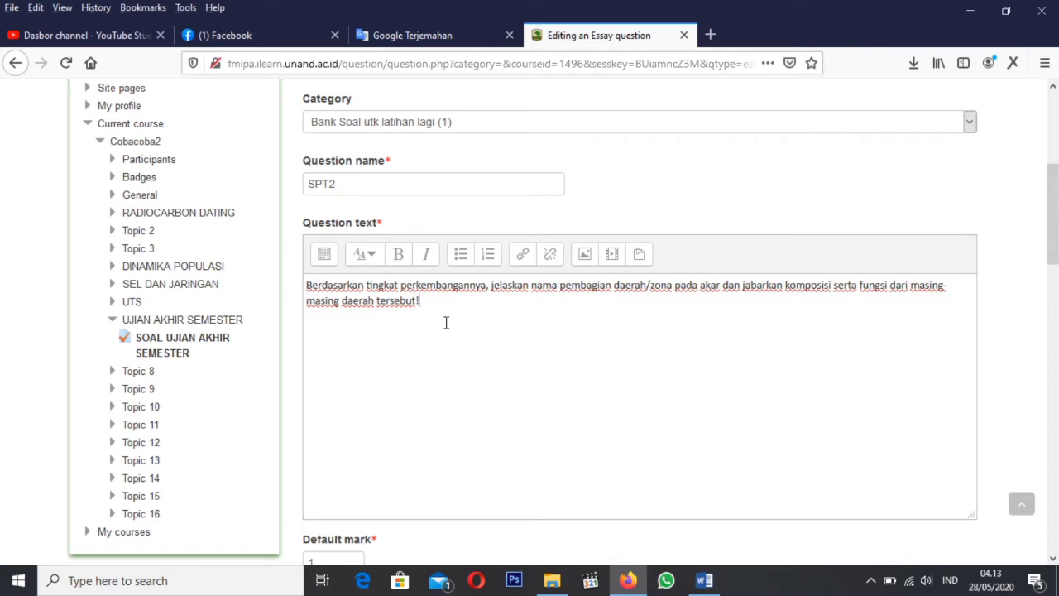
Review SPT2's default mark and response options, checking the choices for required text, input box size and allowed attachments.
scroll(431, 368, down, 4)
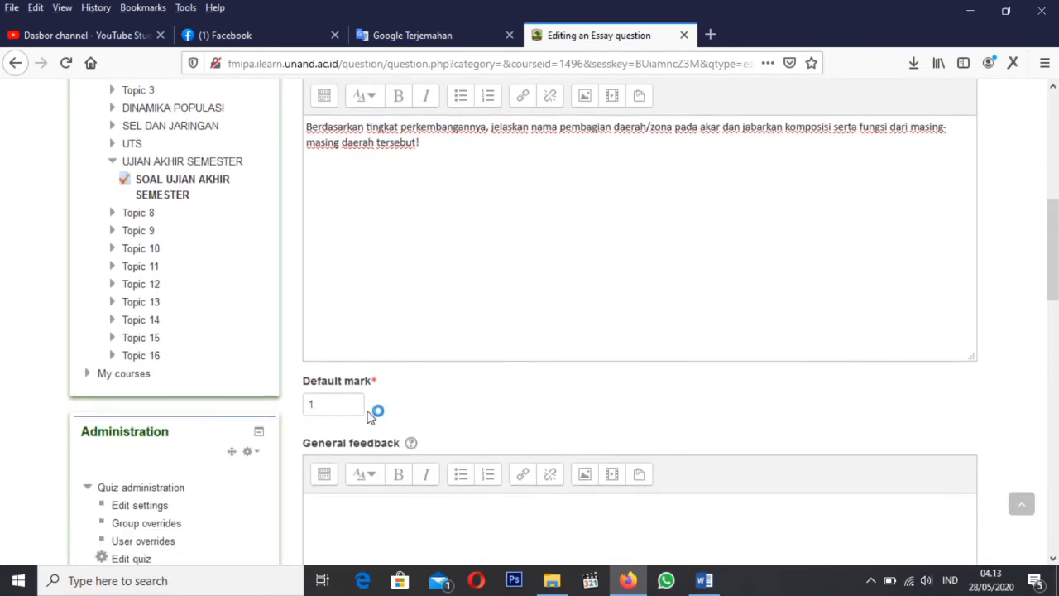
scroll(313, 401, down, 3)
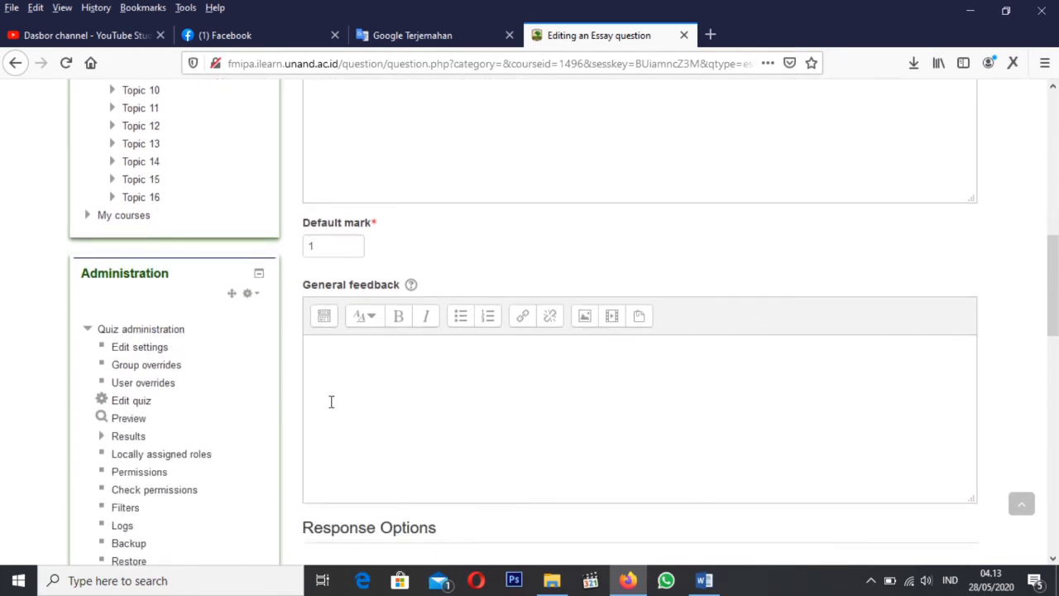
scroll(353, 331, down, 3)
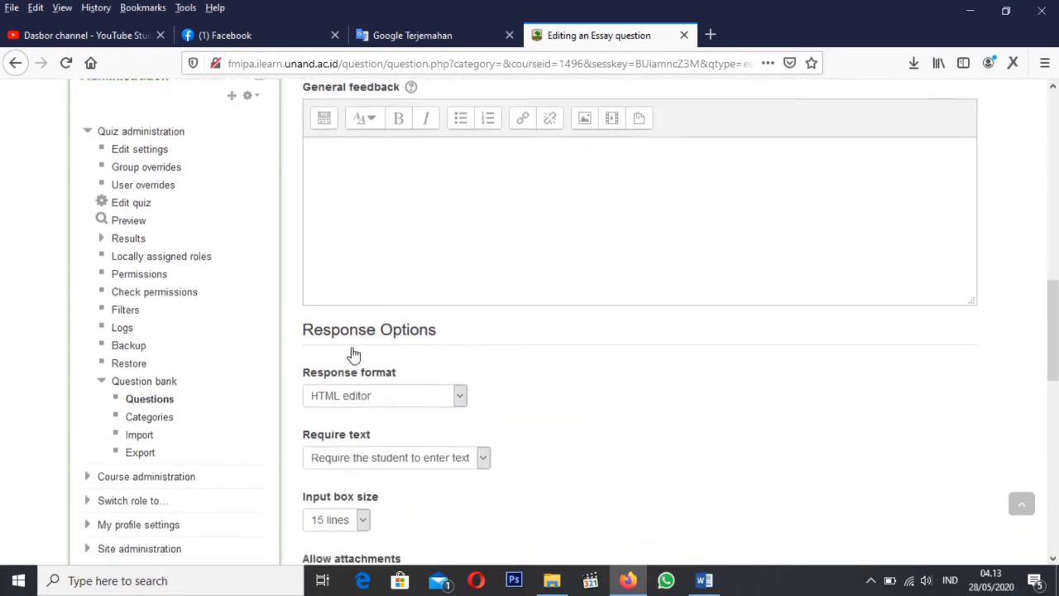
scroll(362, 347, down, 1)
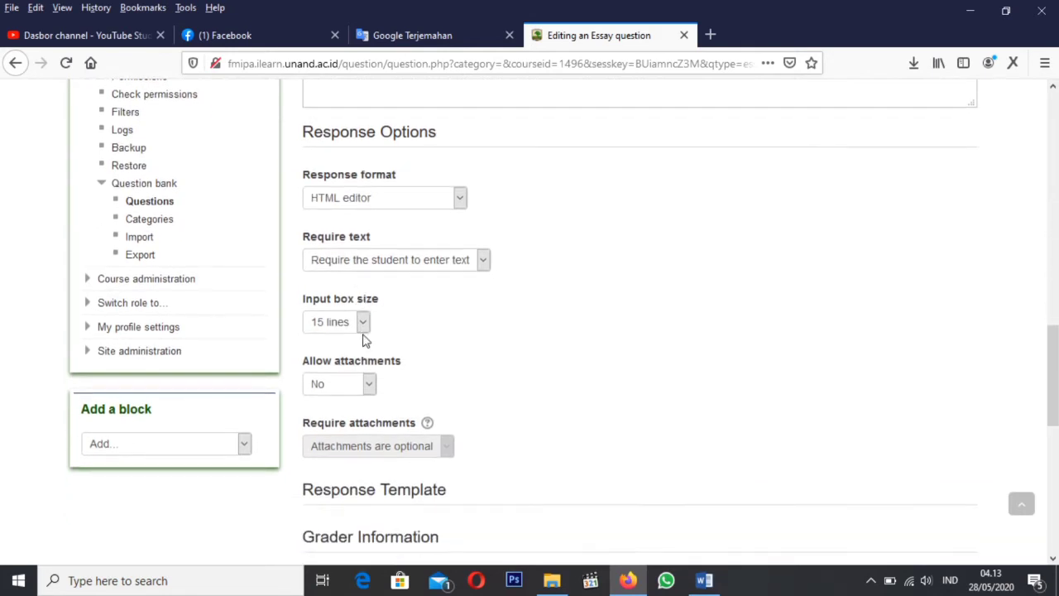
click(359, 261)
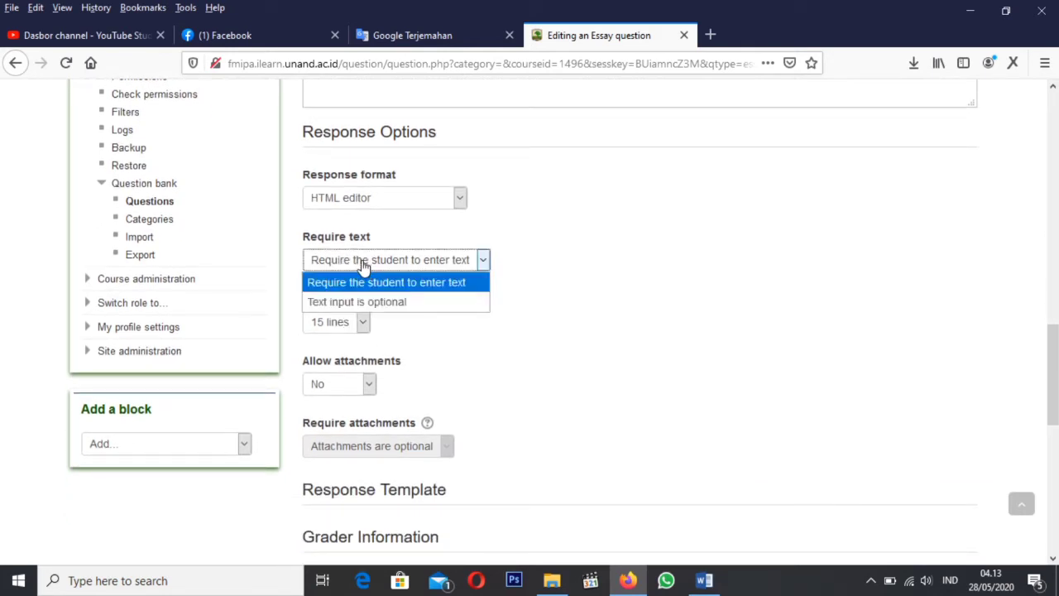
click(362, 263)
scroll(347, 286, down, 1)
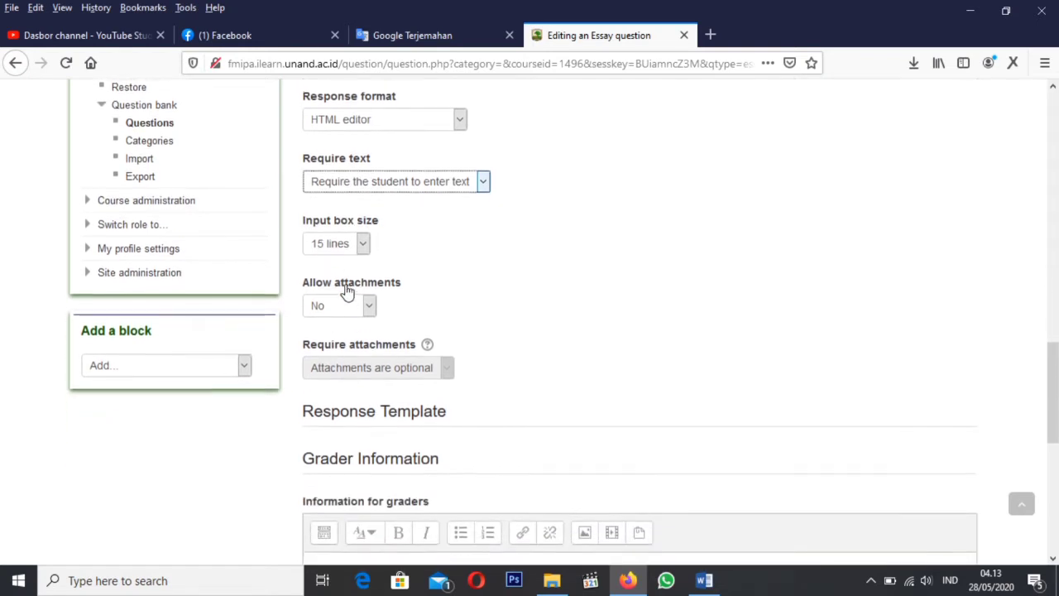
click(335, 247)
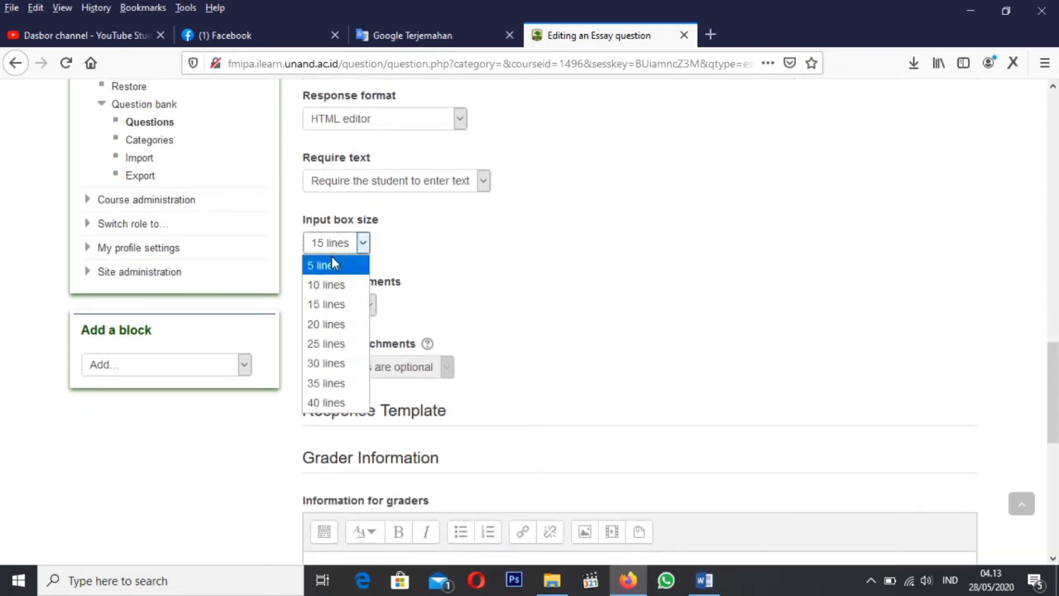
click(327, 313)
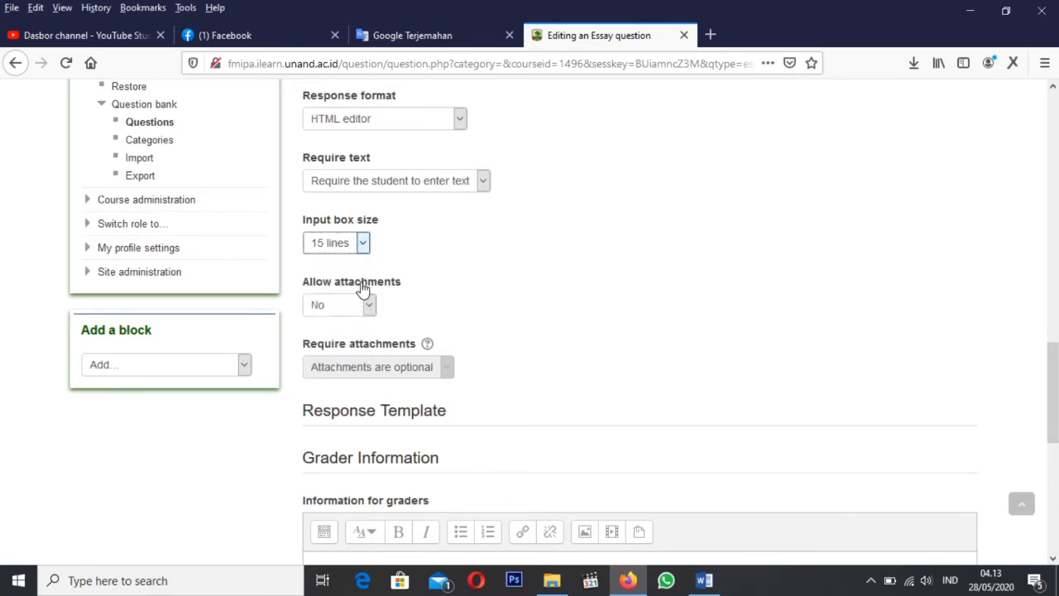
scroll(363, 287, down, 2)
click(359, 225)
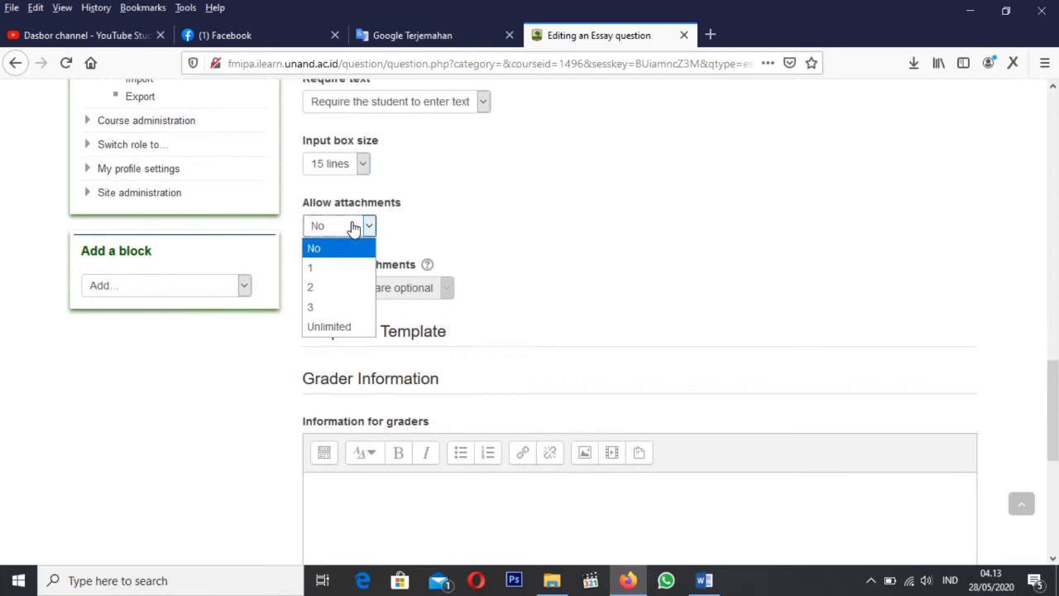
click(326, 257)
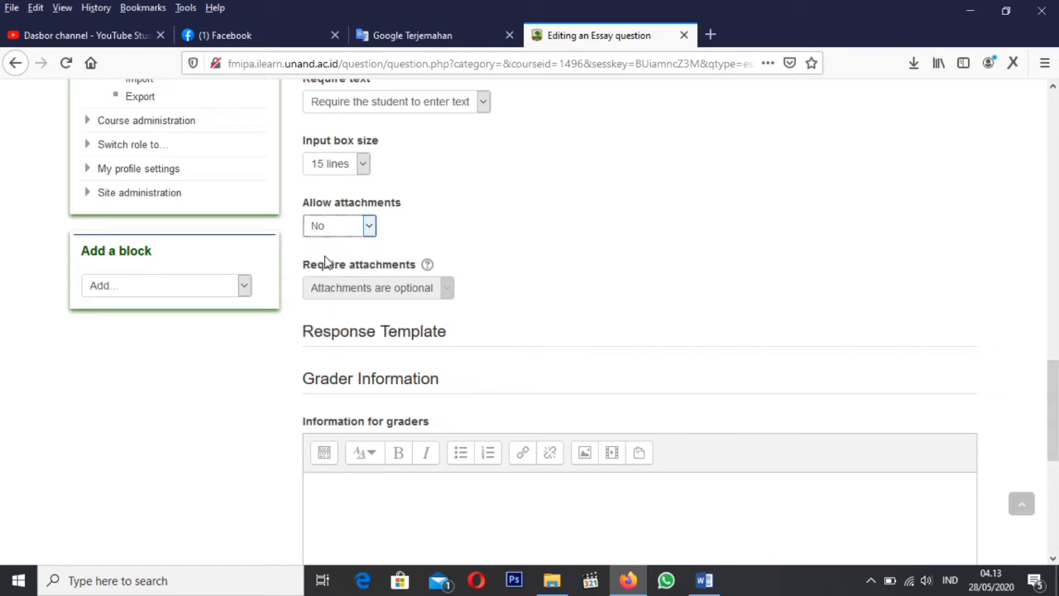
Examine the Response Template and Grader Information sections of the essay question form.
scroll(423, 308, down, 2)
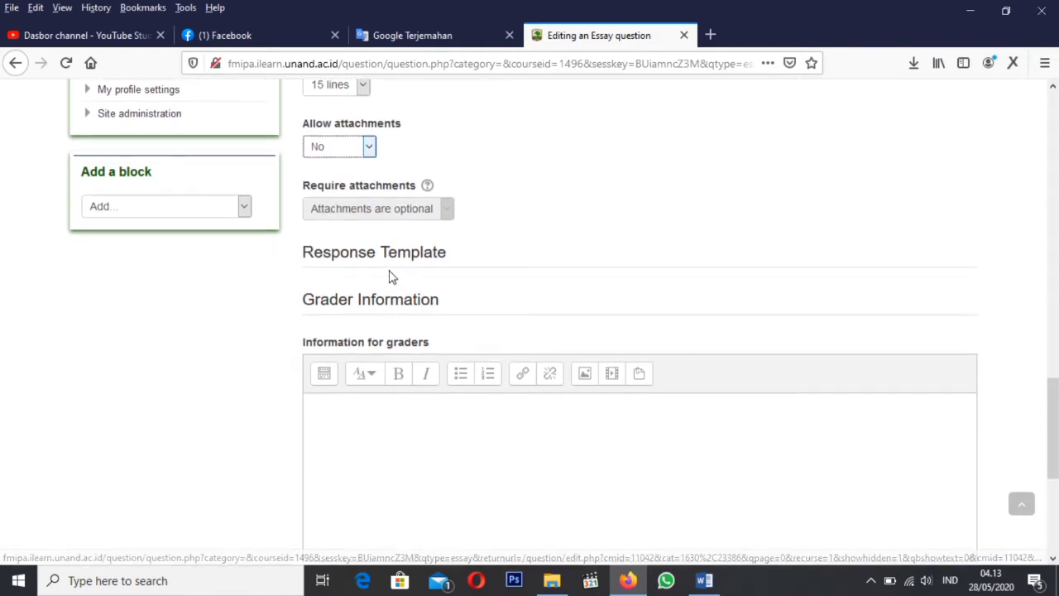
scroll(416, 240, down, 2)
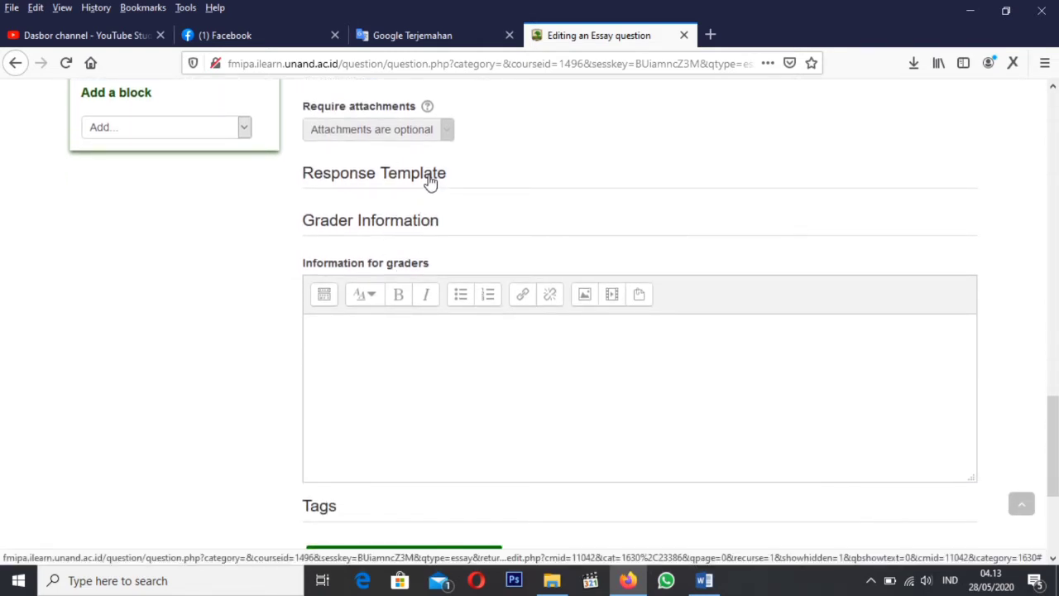
click(429, 181)
click(430, 181)
click(407, 228)
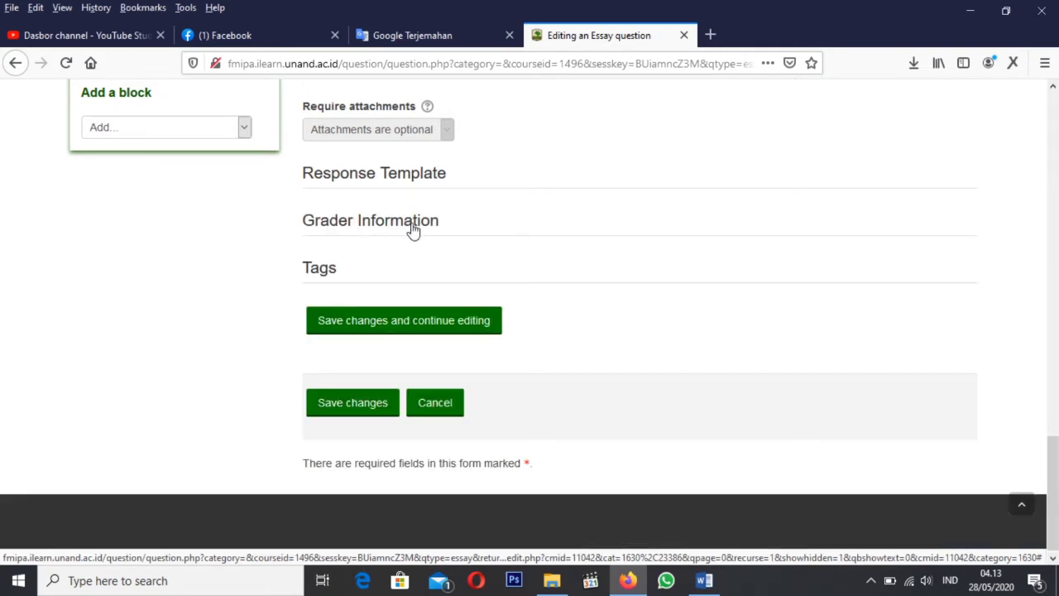
click(409, 228)
Save the SPT2 essay question while continuing to edit it, and open its preview.
scroll(407, 240, down, 1)
scroll(407, 242, down, 3)
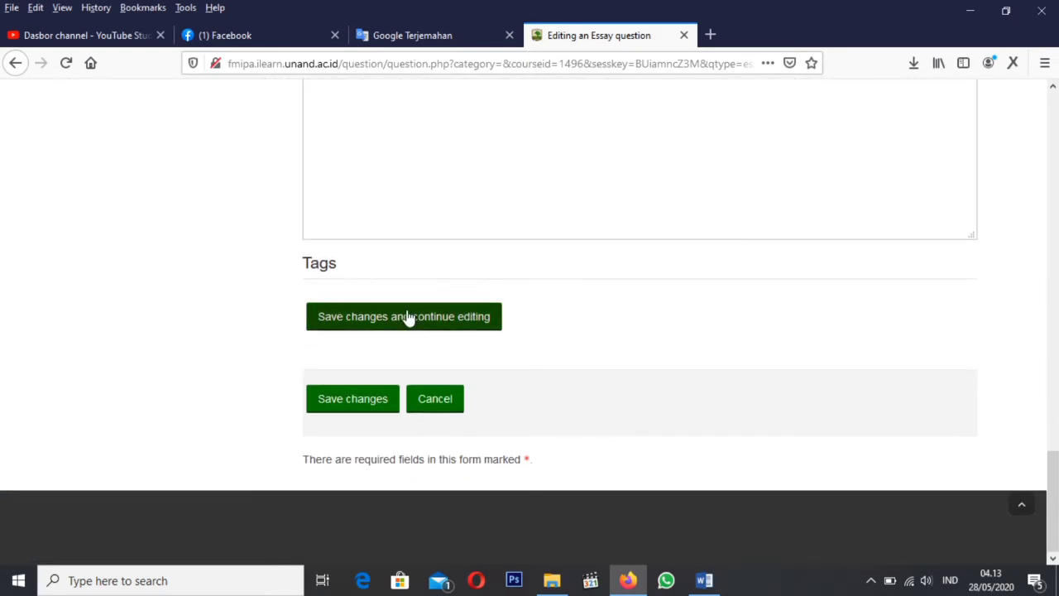
click(407, 318)
scroll(530, 365, down, 15)
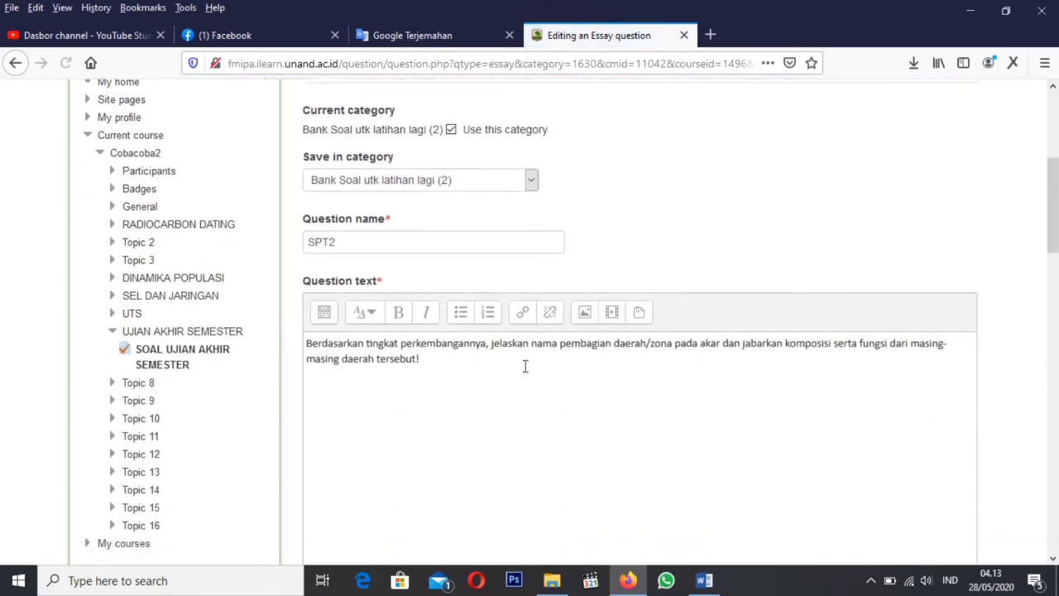
scroll(535, 365, down, 5)
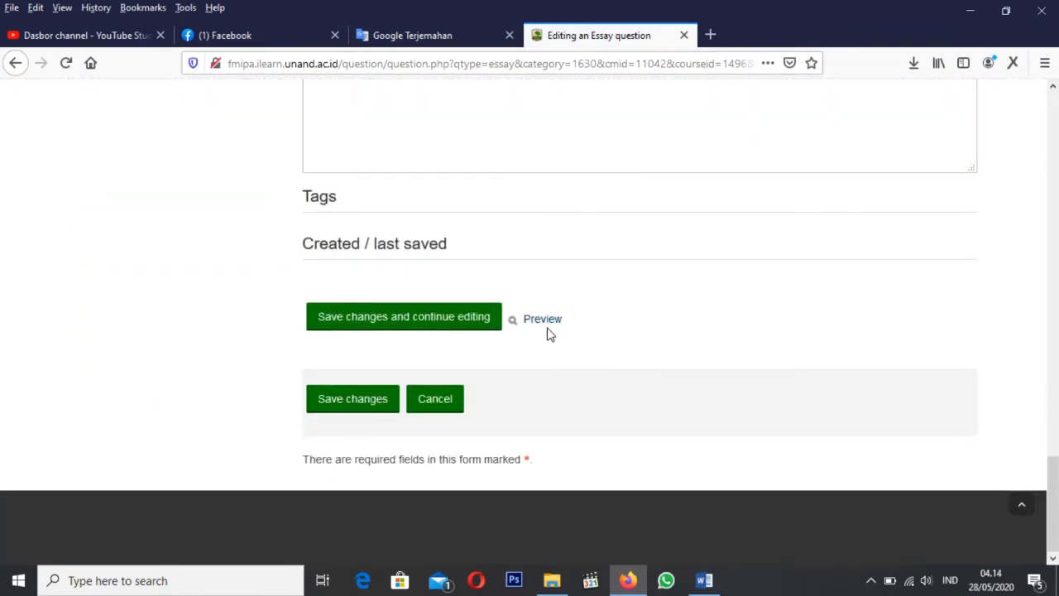
click(542, 323)
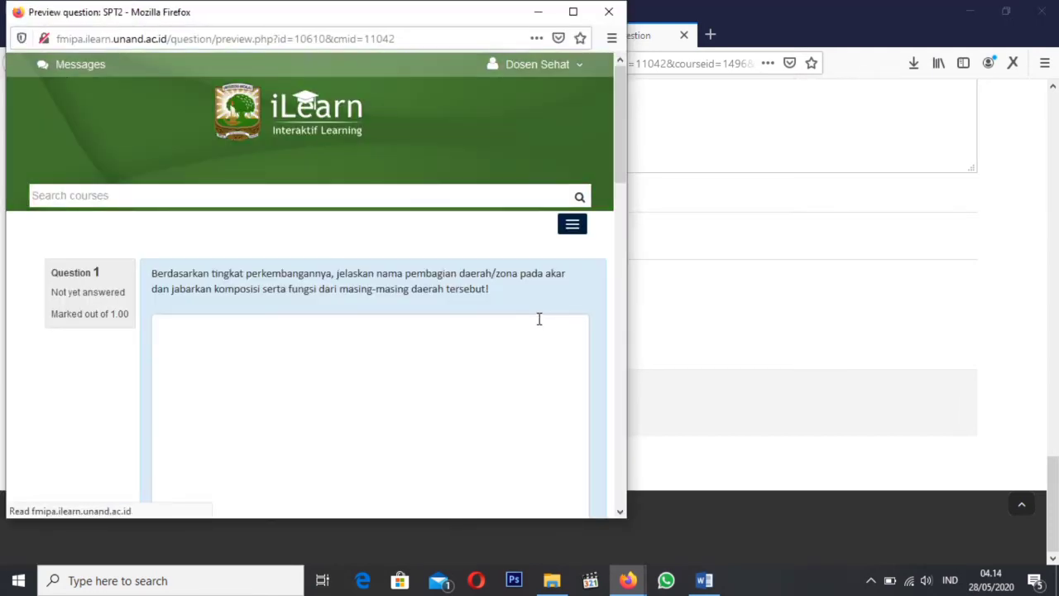
Answer the previewed essay with three lines, "Zona Meristematis", "Zona Elongasi" and "Zona Differensiasi", each followed by a comma and a row of dots.
scroll(206, 291, down, 3)
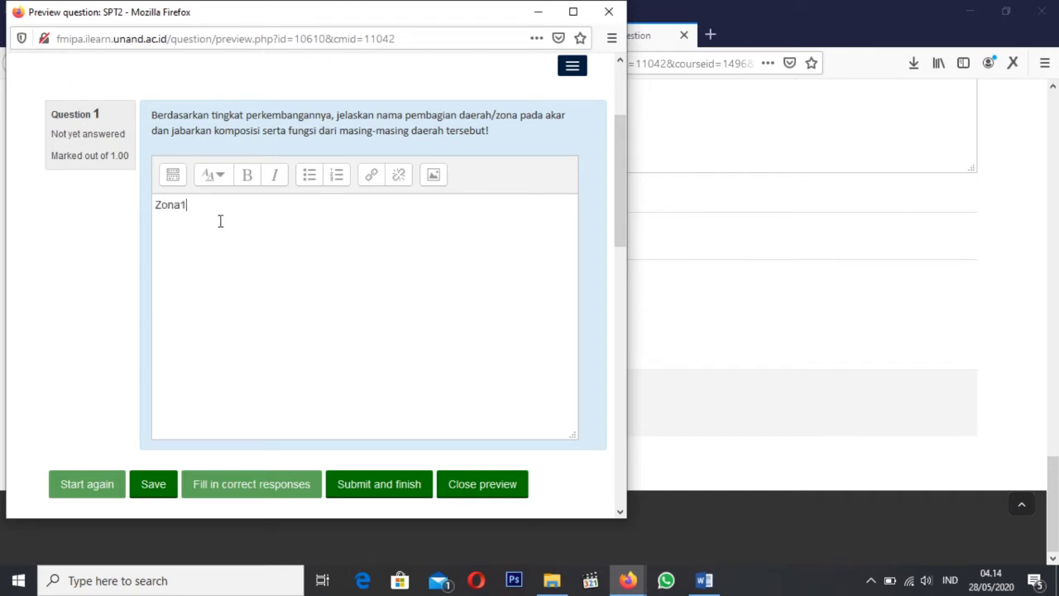
key(BackSpace)
text(Meristemai)
key(BackSpace)
text(Elonga)
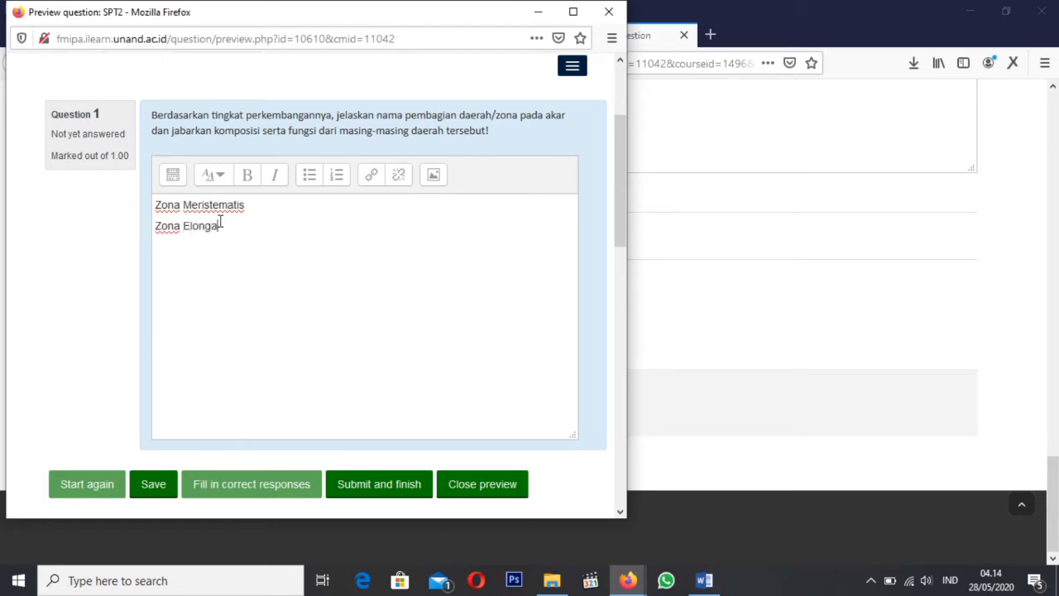
text(si Zona)
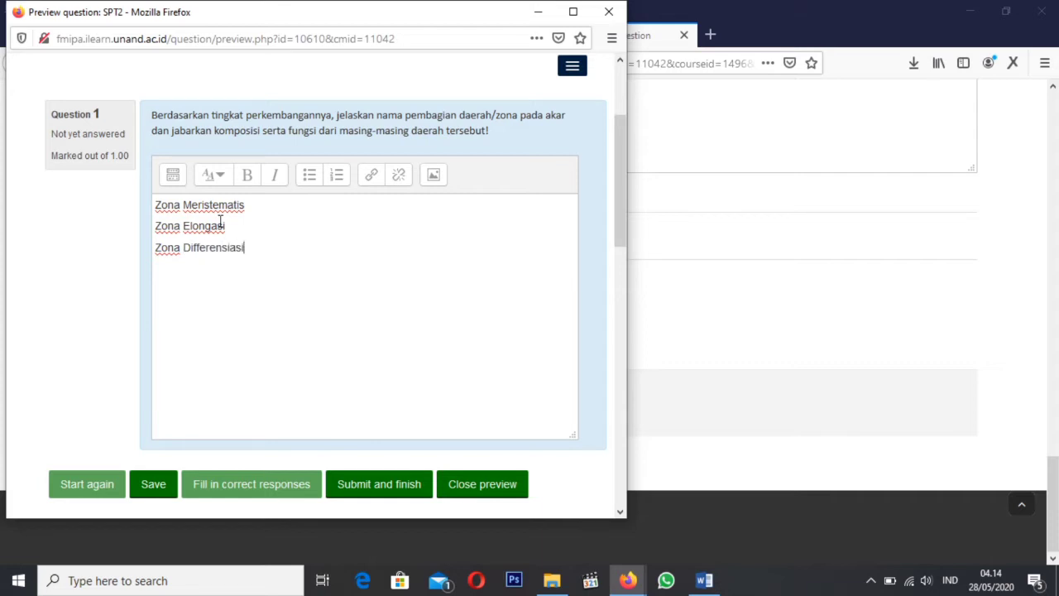
text(Differensiasi. ..................)
drag(302, 262, 157, 203)
click(286, 268)
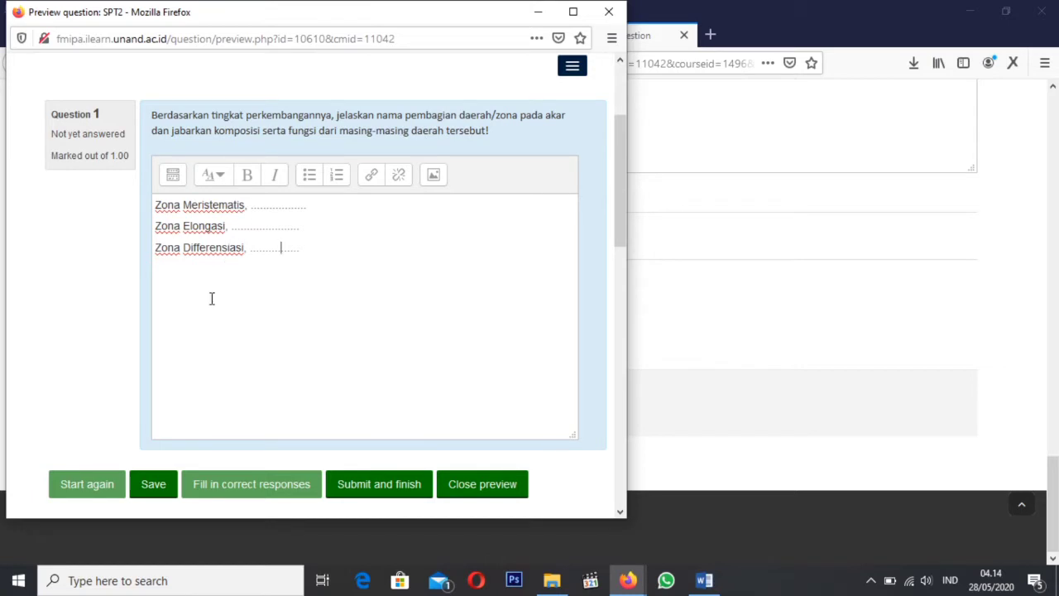
Submit and finish the SPT2 essay preview attempt, close the preview, and save the question's changes.
click(398, 491)
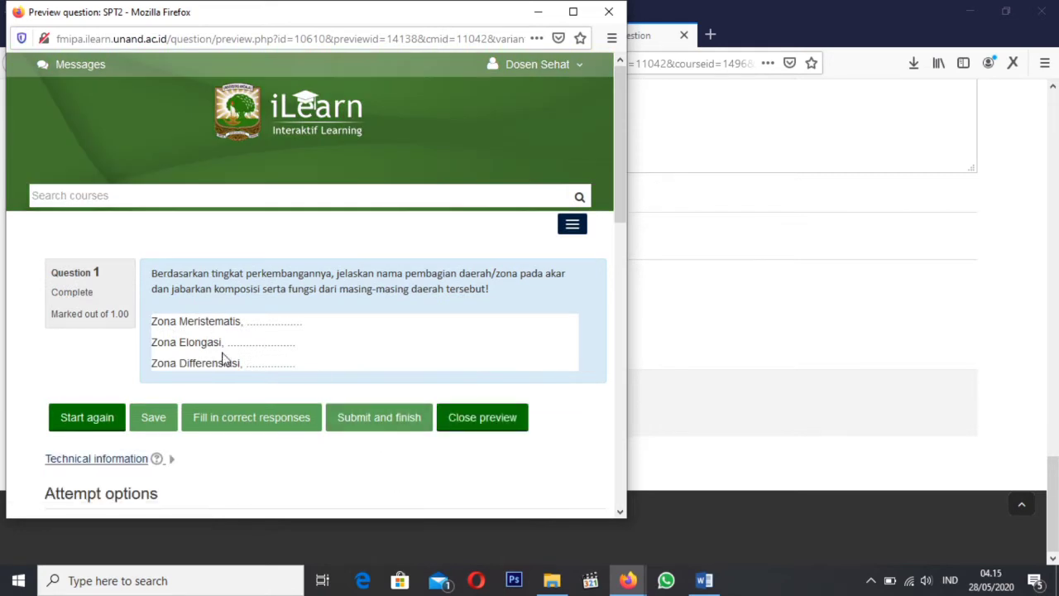
scroll(203, 346, down, 2)
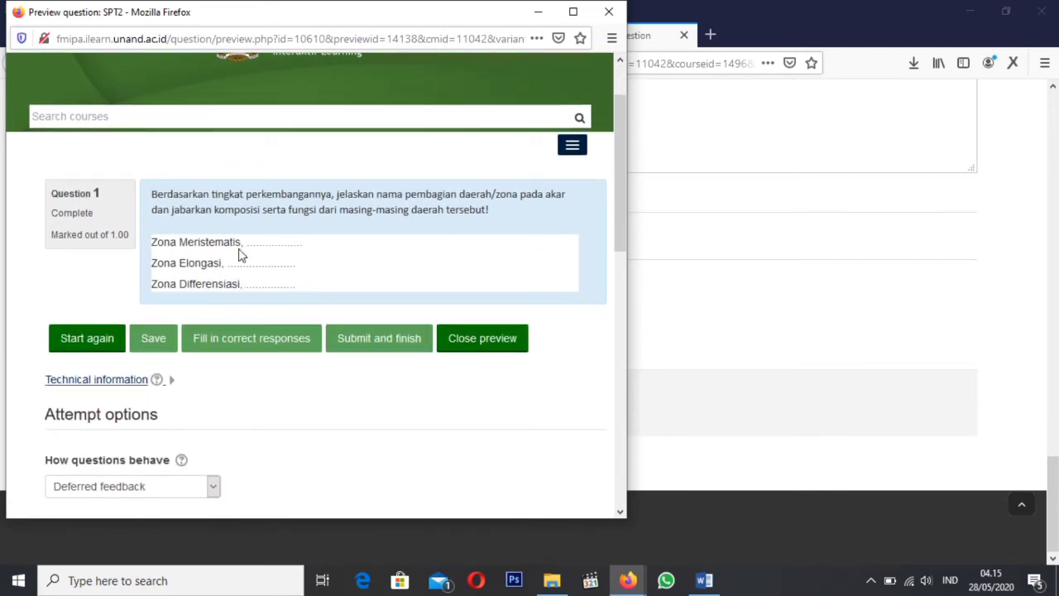
scroll(253, 371, down, 6)
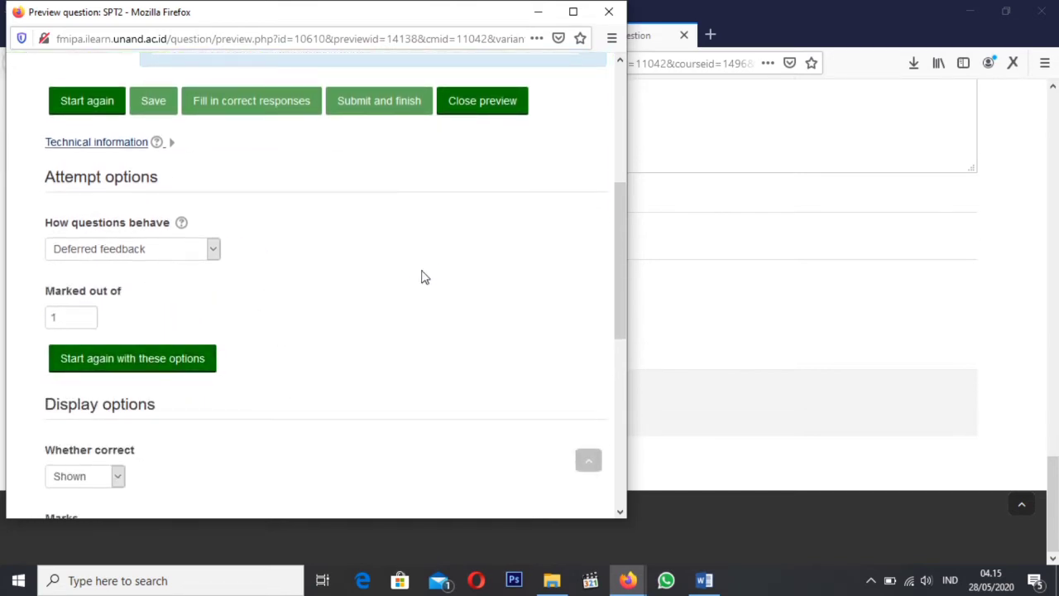
scroll(421, 277, up, 6)
click(482, 338)
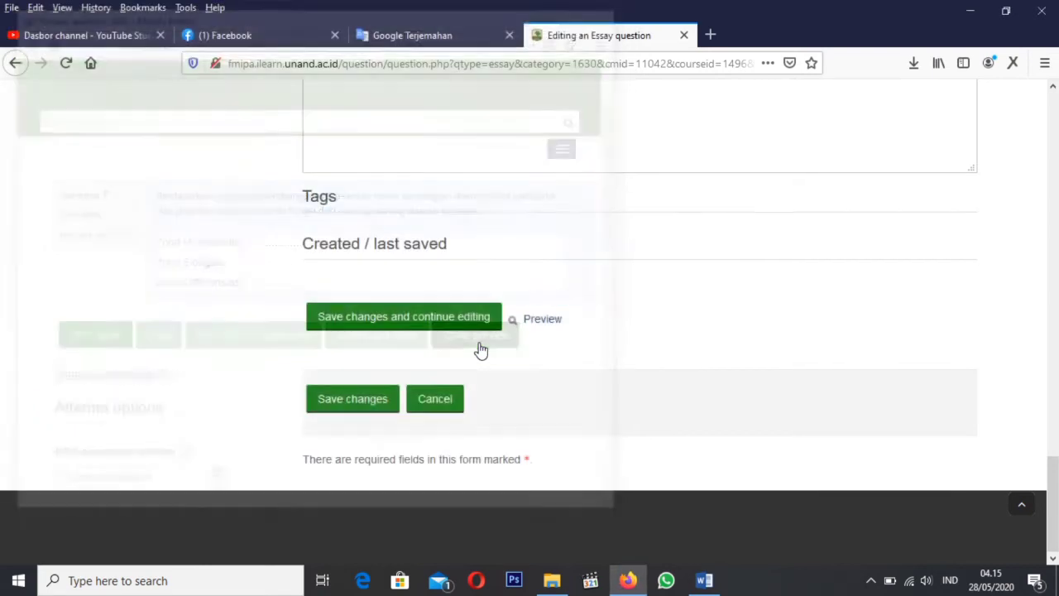
click(354, 400)
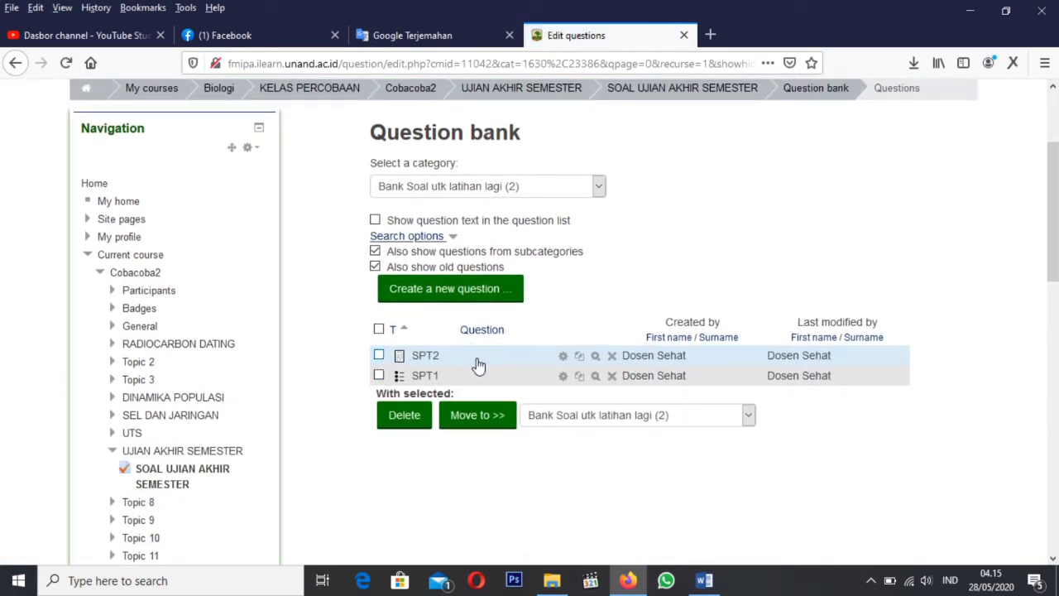
Create a new True/False question in the question bank, checking the "BENAR ATAU SALAH" section in the Word document for the type.
click(454, 291)
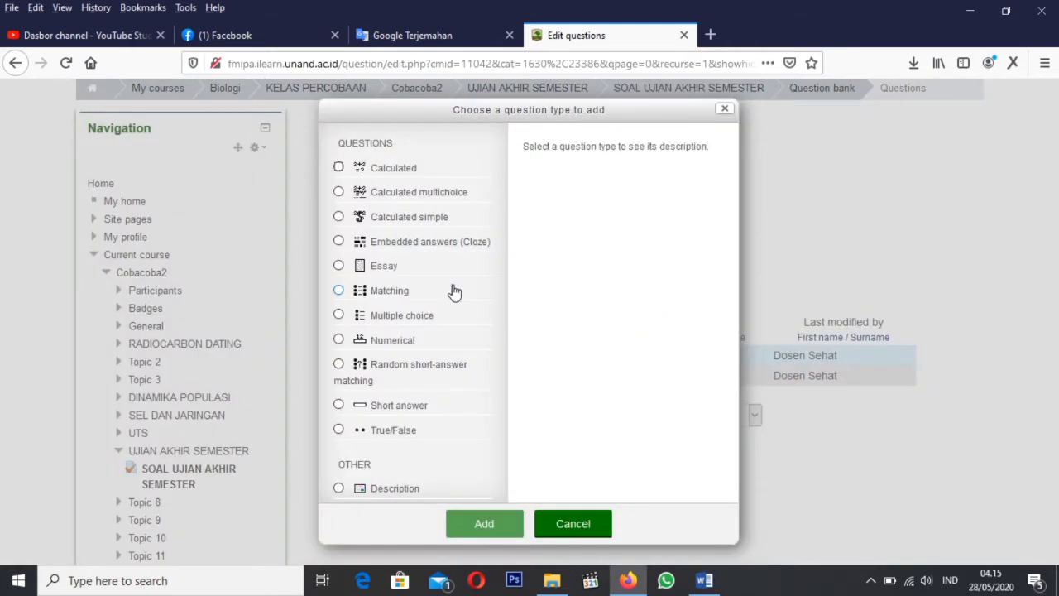
click(704, 580)
scroll(396, 364, down, 2)
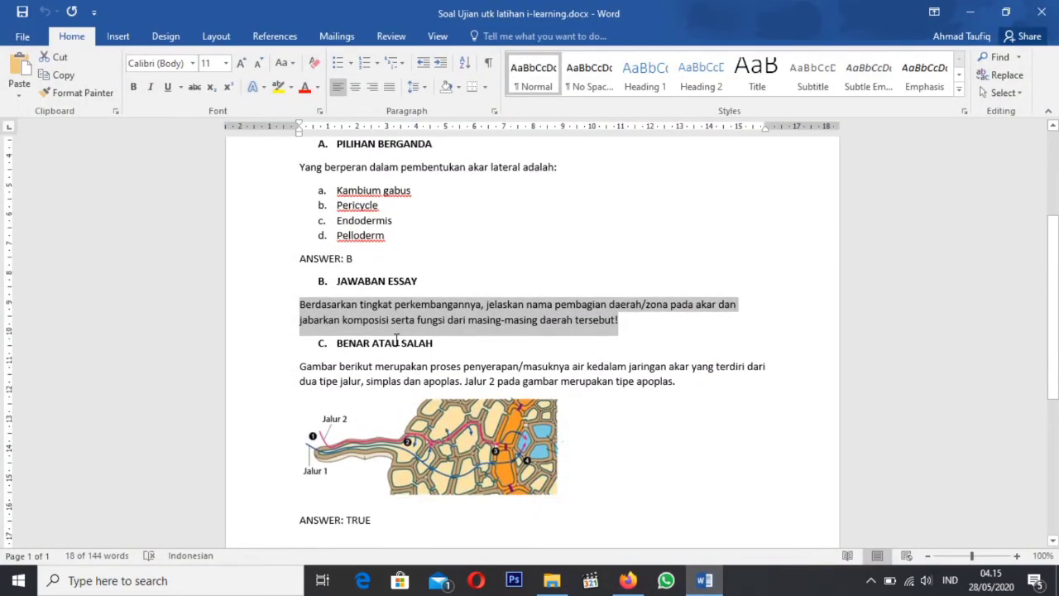
drag(339, 346, 435, 346)
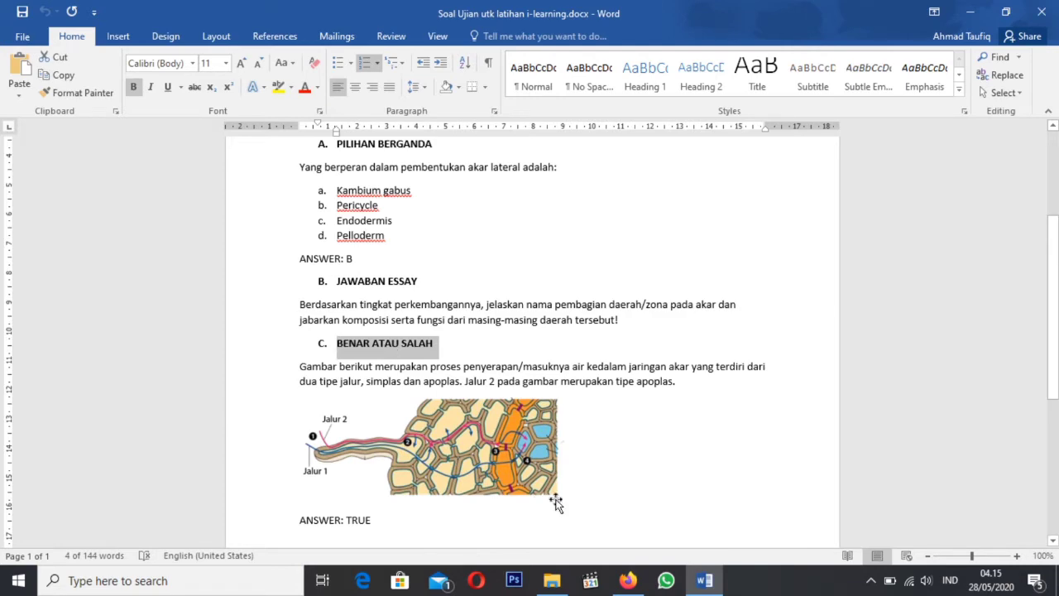
click(628, 580)
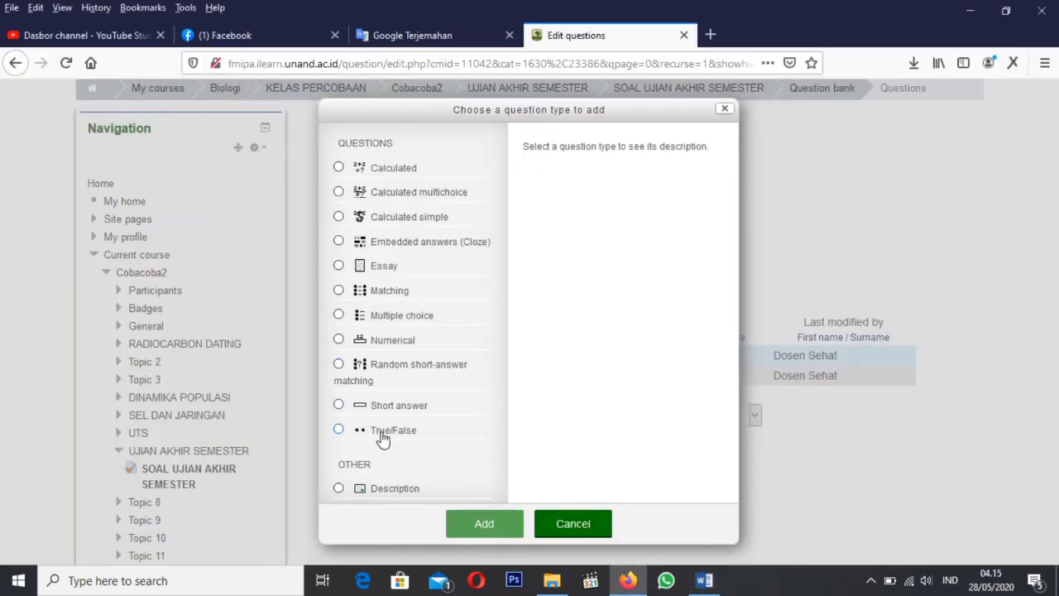
click(338, 432)
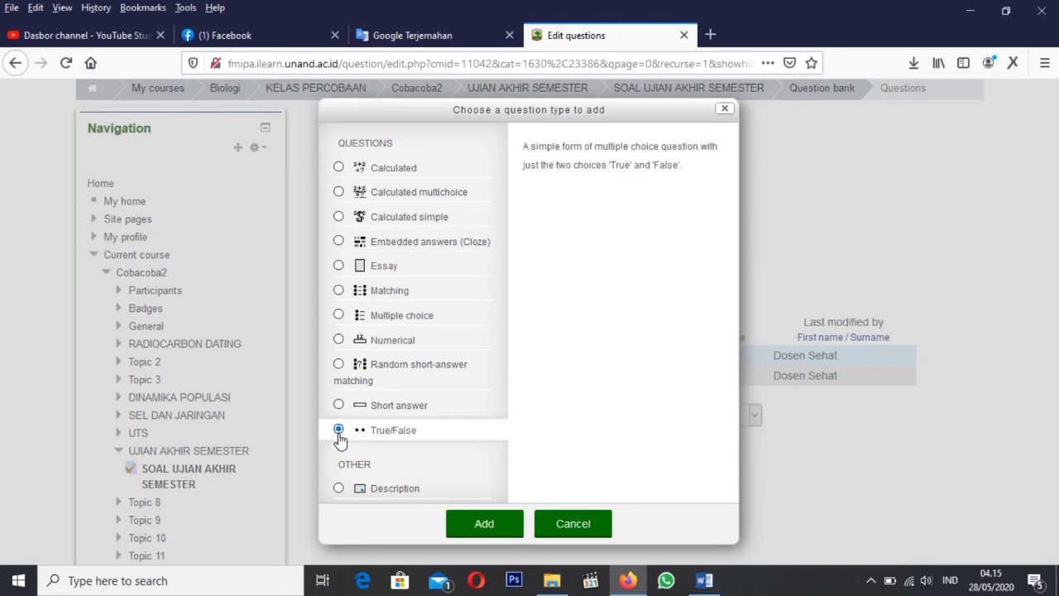
click(479, 529)
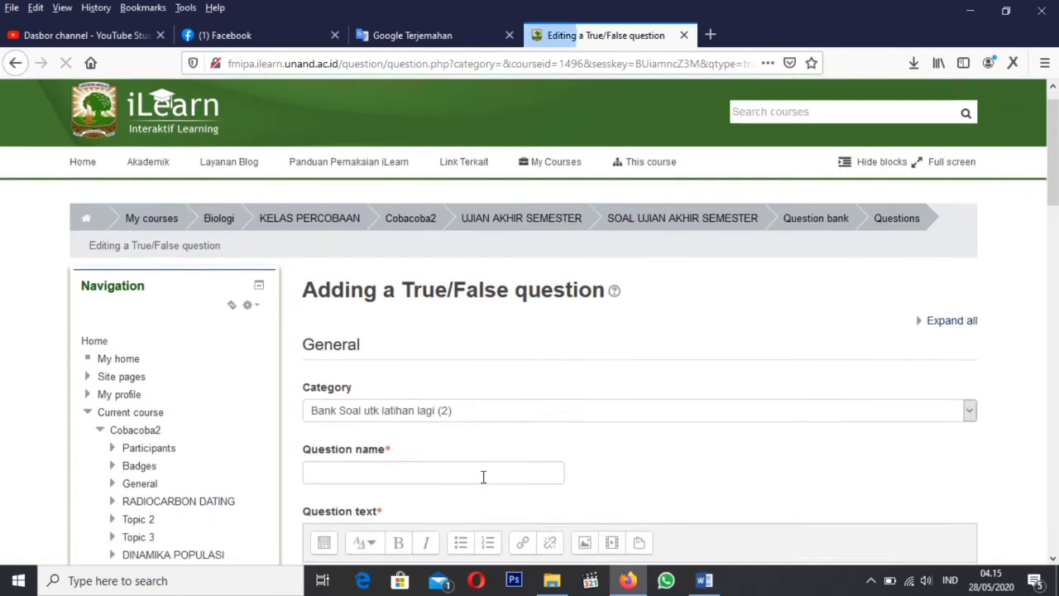
Name the new True/False question SPT3.
scroll(484, 476, down, 2)
click(367, 341)
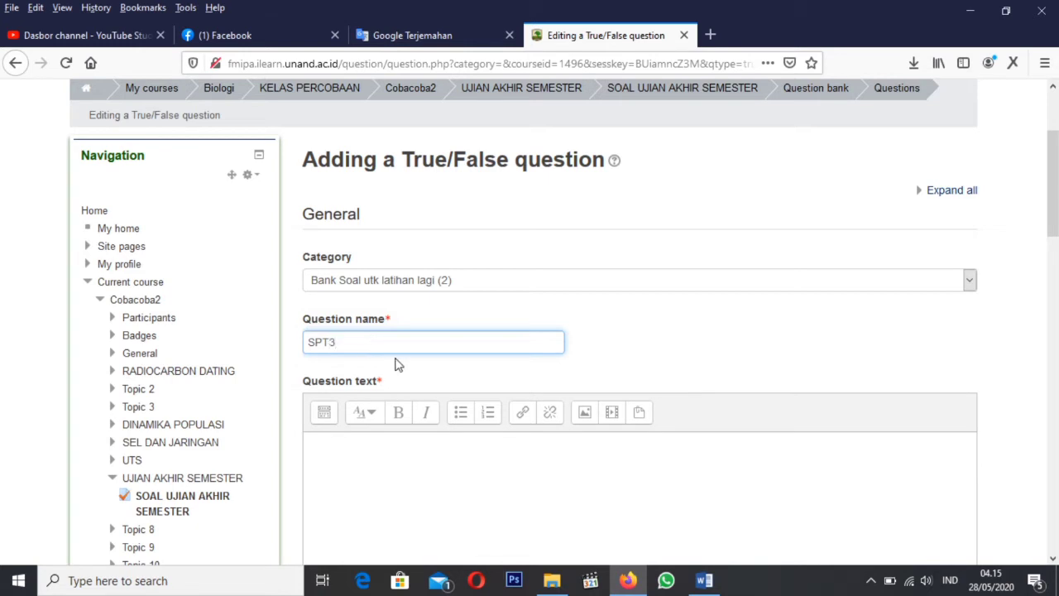
scroll(402, 383, down, 3)
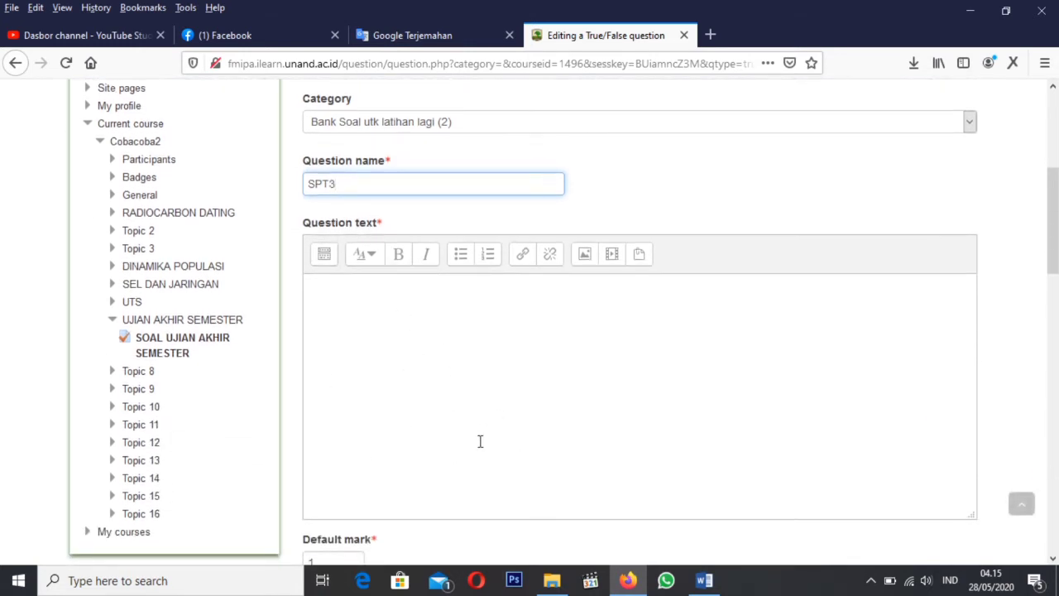
Switch to the Word document and copy the two-line statement under "BENAR ATAU SALAH" that starts with "Gambar berikut merupakan proses".
click(704, 580)
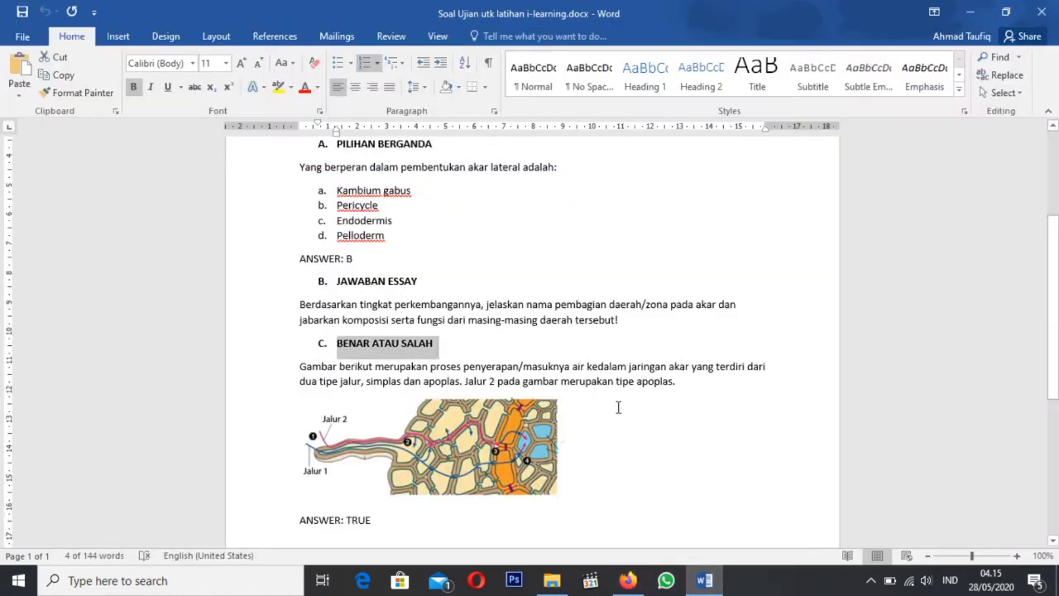
drag(683, 388, 309, 367)
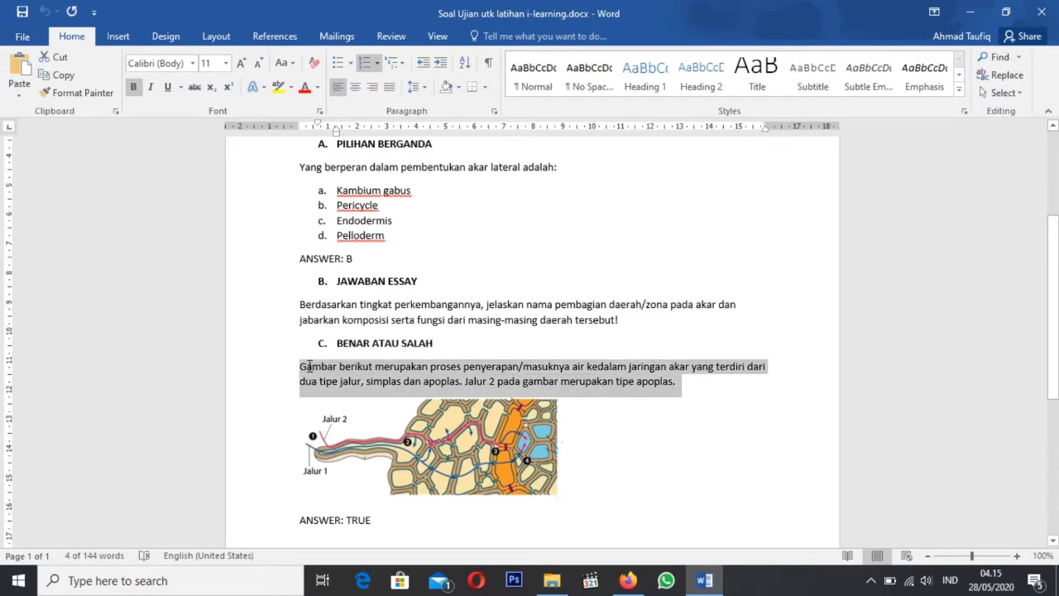
click(561, 381)
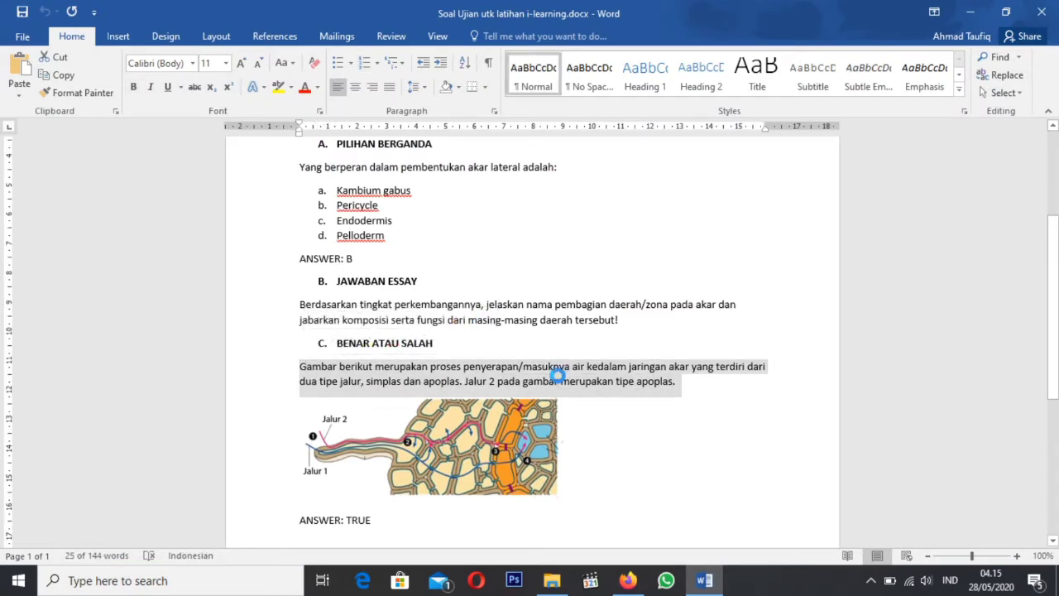
drag(676, 383, 323, 366)
right_click(346, 389)
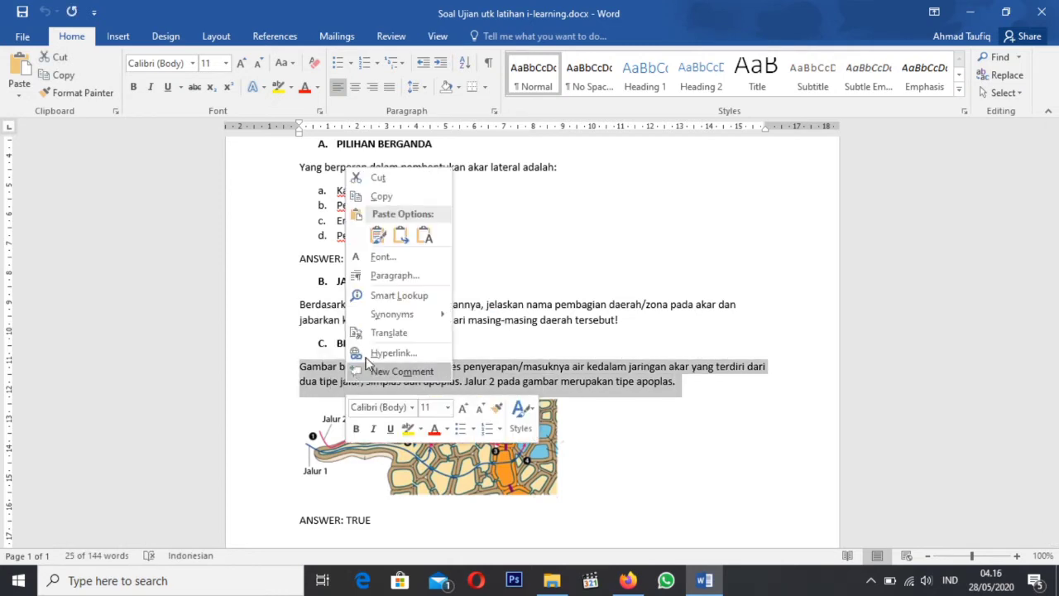
click(375, 194)
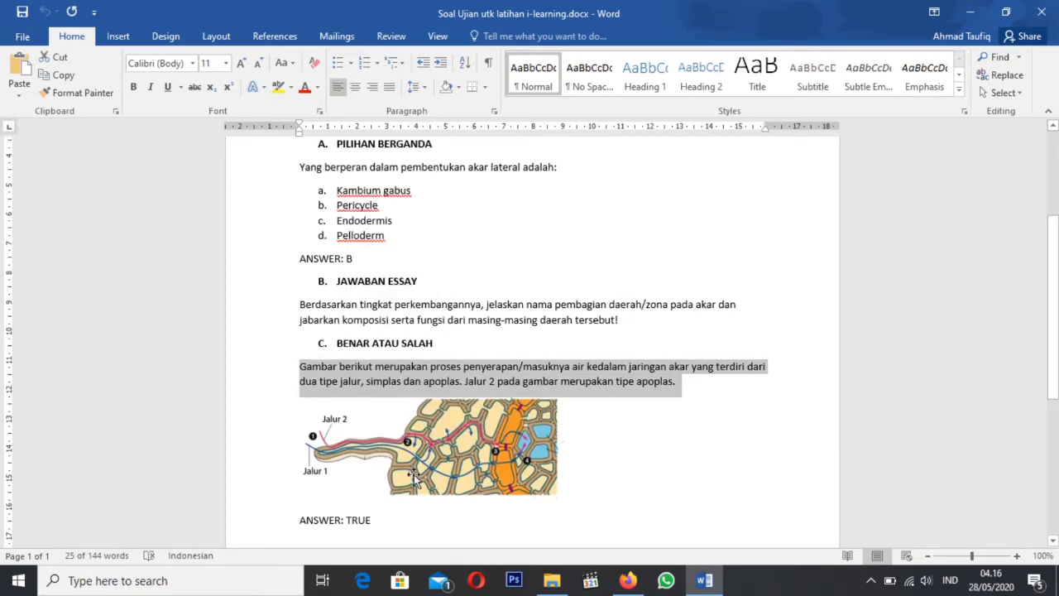
scroll(424, 418, down, 1)
scroll(444, 345, down, 1)
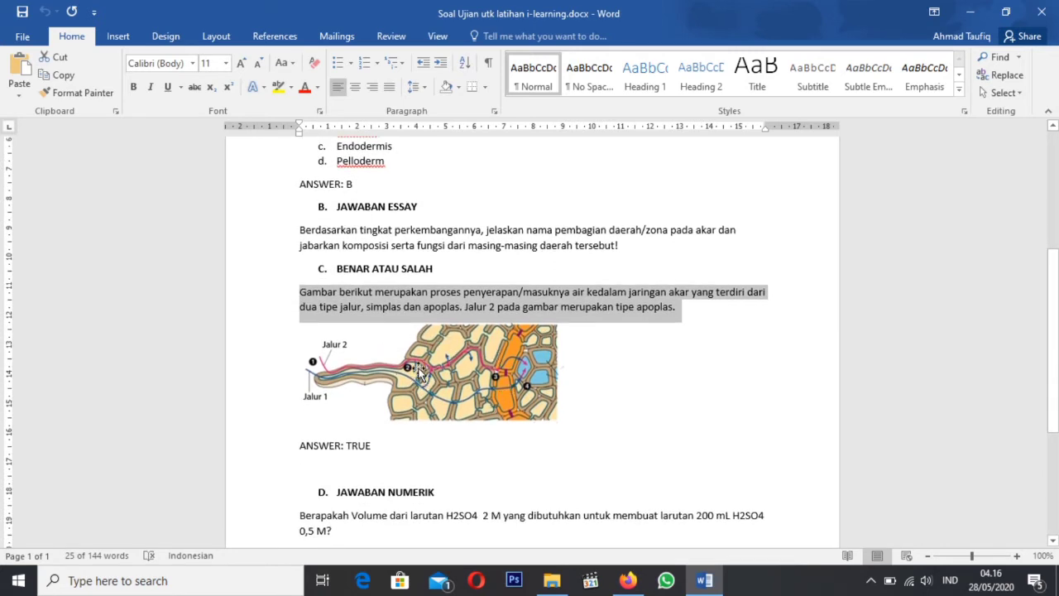
Switch to Firefox and paste the copied statement as the question text of SPT3.
click(629, 581)
right_click(413, 308)
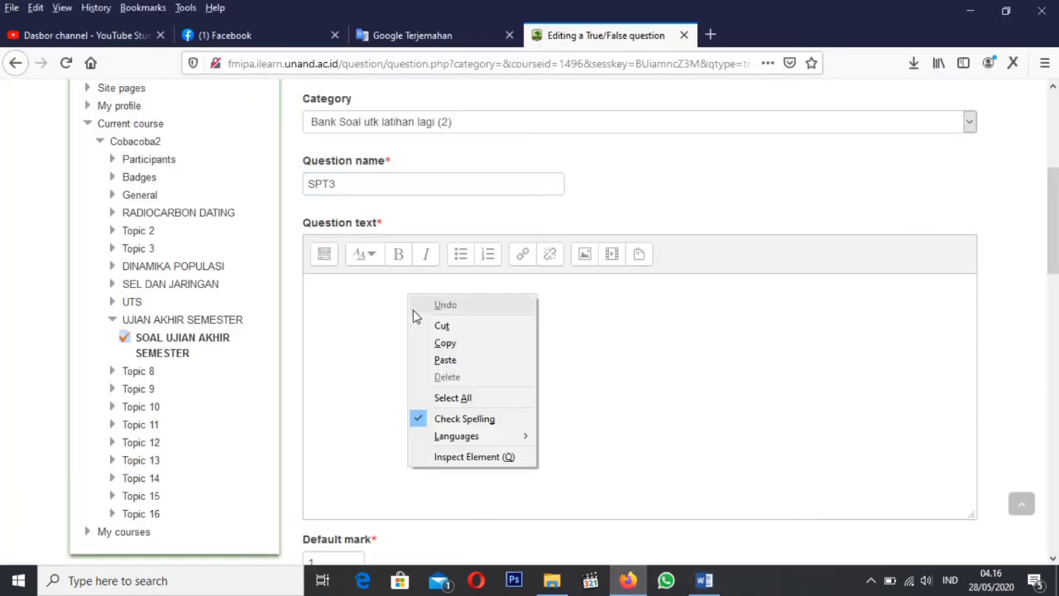
click(443, 360)
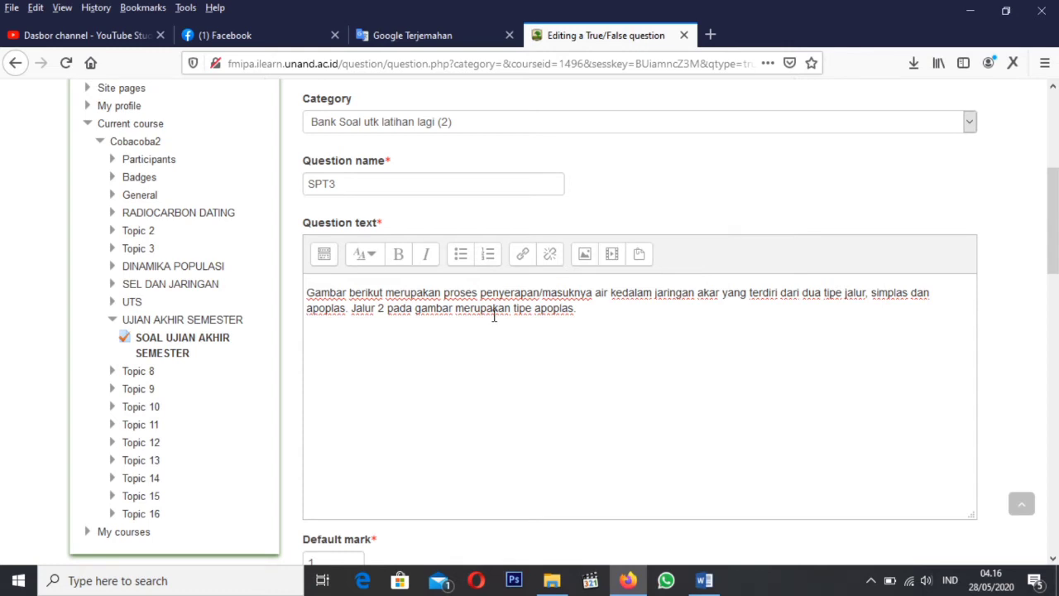
Switch to Word and start saving the root absorption figure under "BENAR ATAU SALAH" as a picture file.
click(697, 581)
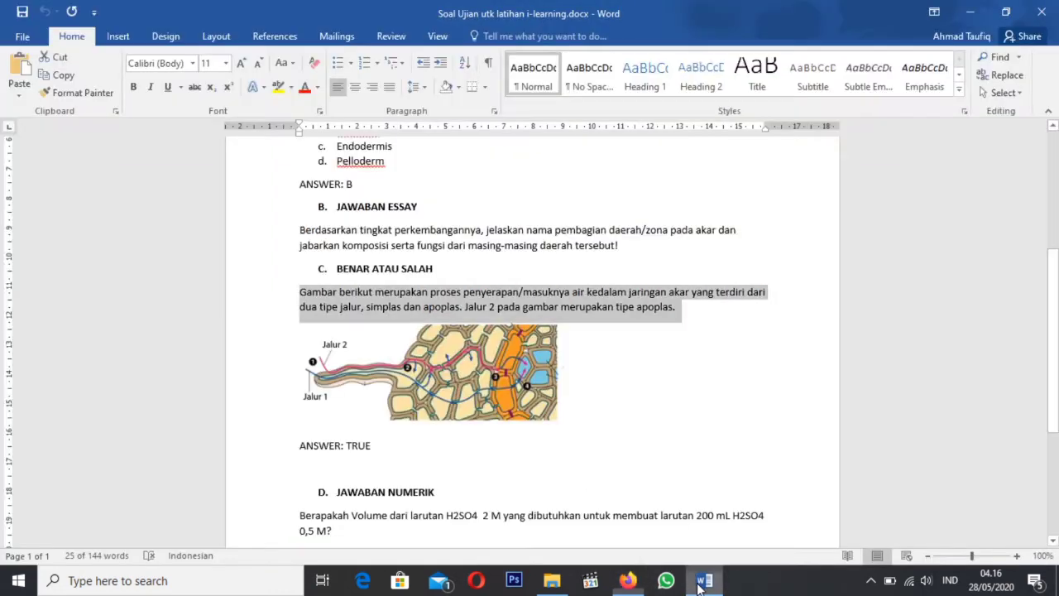
click(500, 385)
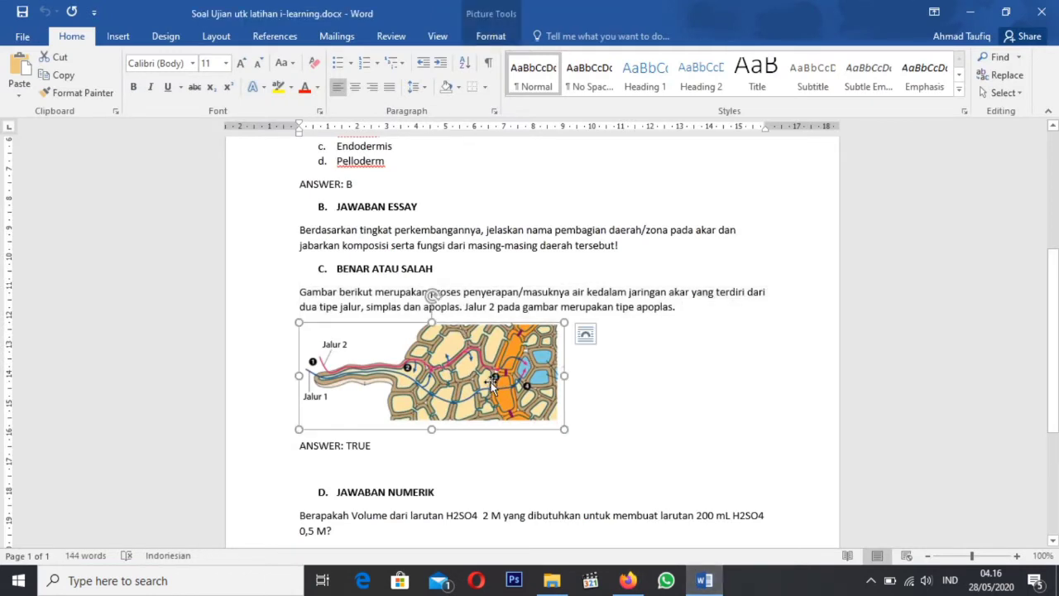
right_click(491, 382)
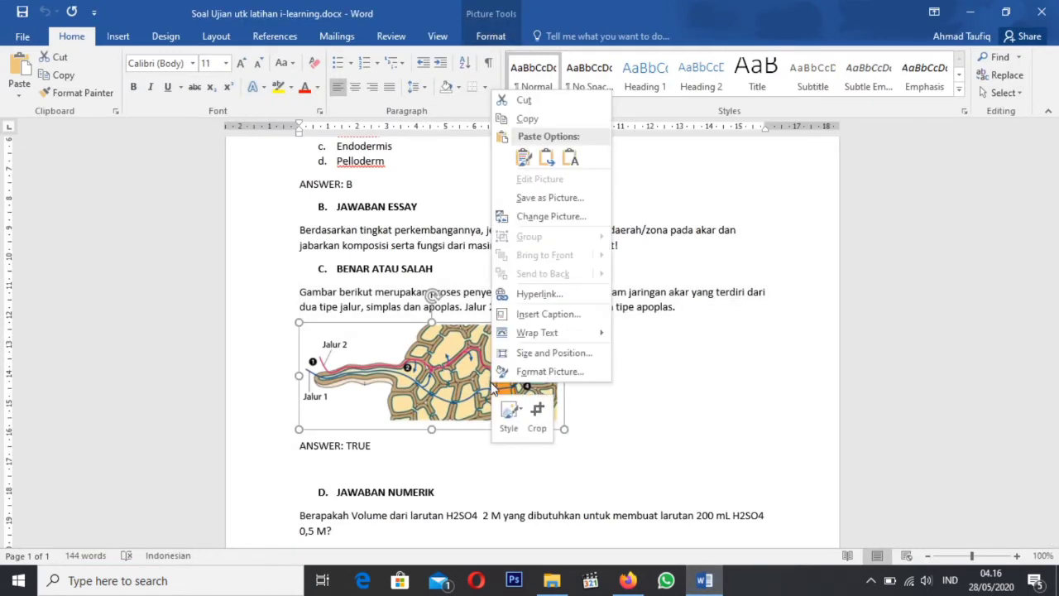
click(566, 200)
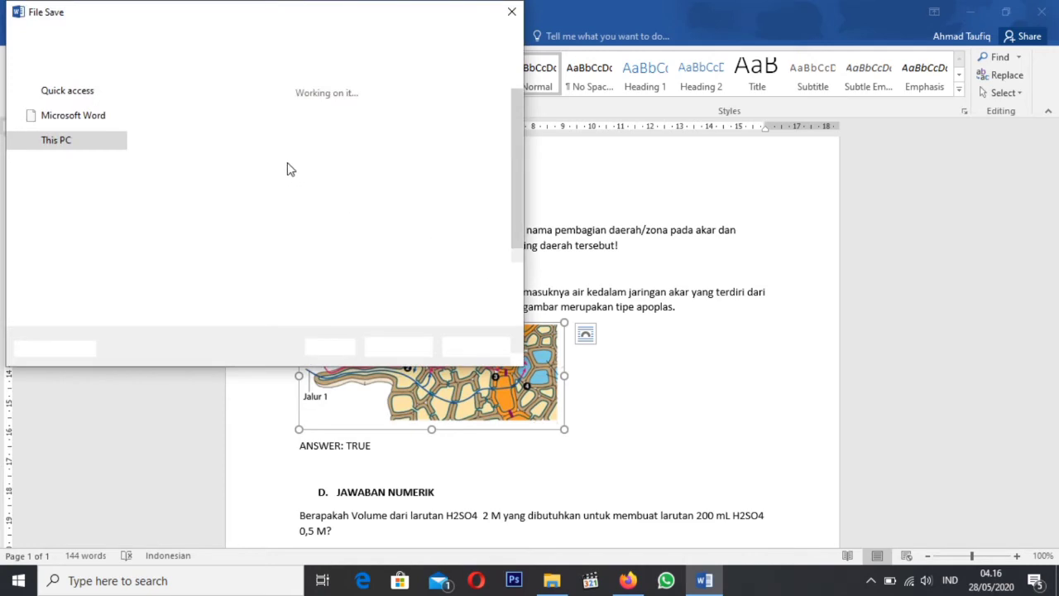
Browse on drive D: through BIOLOGI UNAND and ACARA to the images folder inside Pelatihan I-Learning utk dosen biologi as the save location.
click(101, 258)
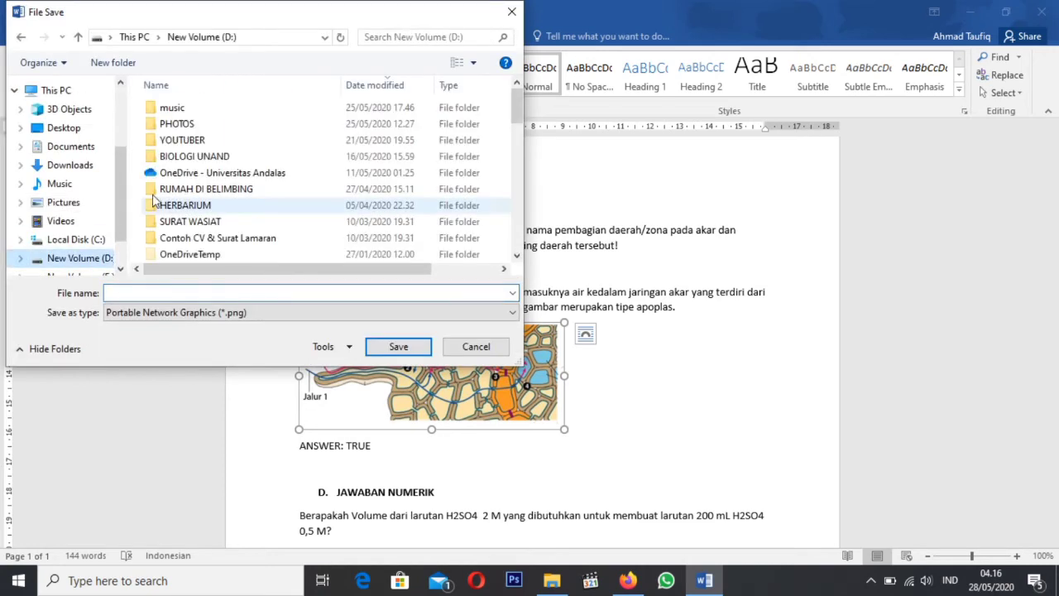
double_click(179, 155)
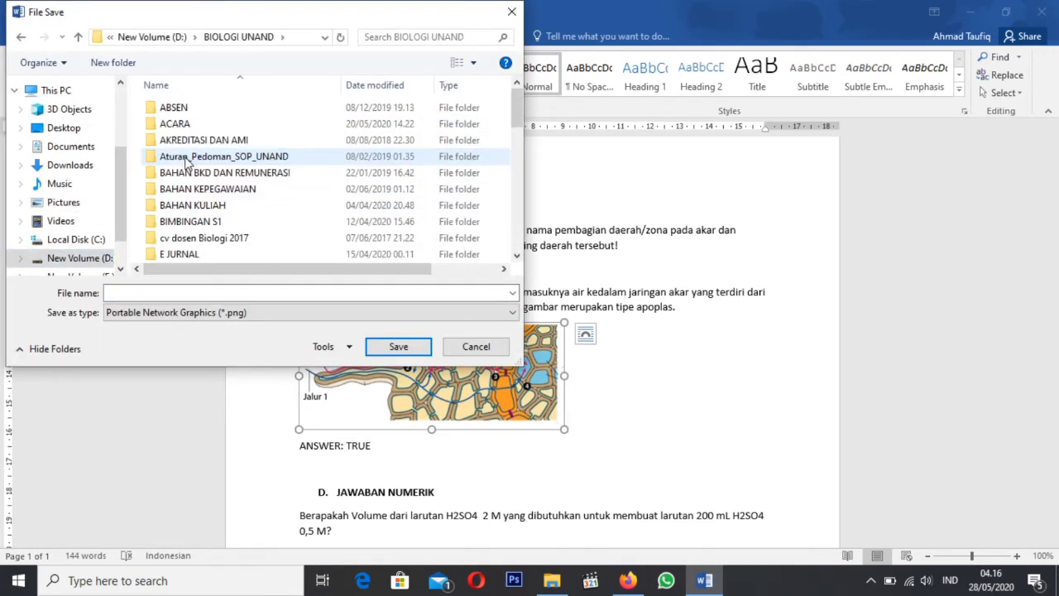
click(184, 130)
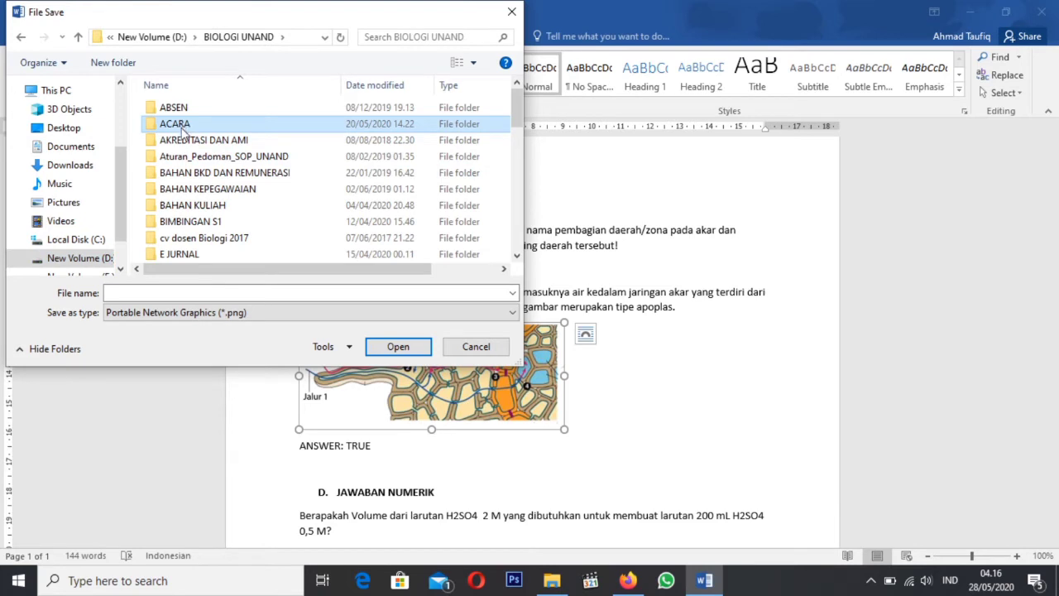
double_click(212, 175)
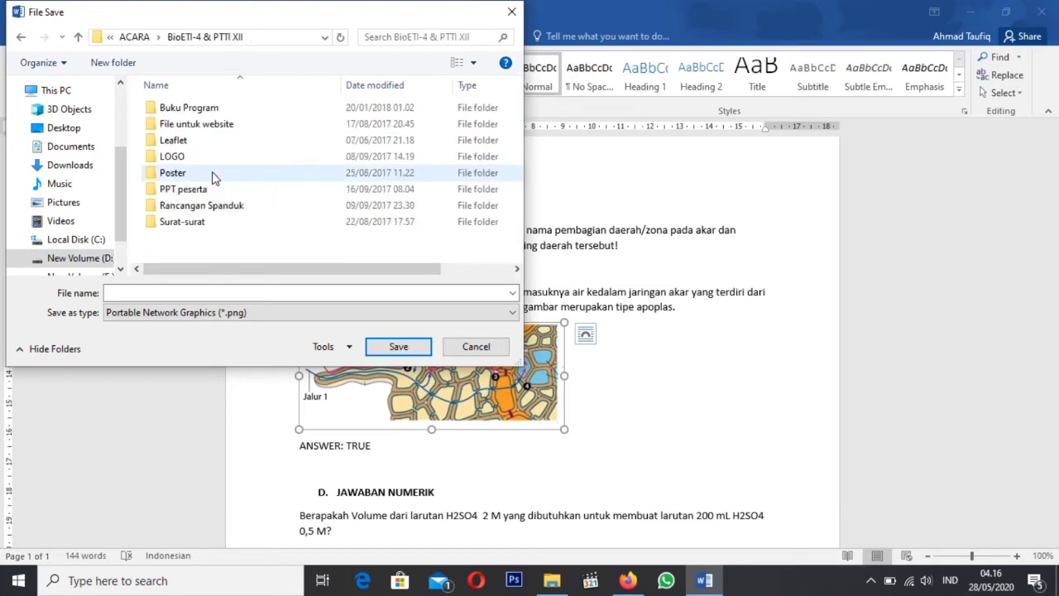
click(78, 38)
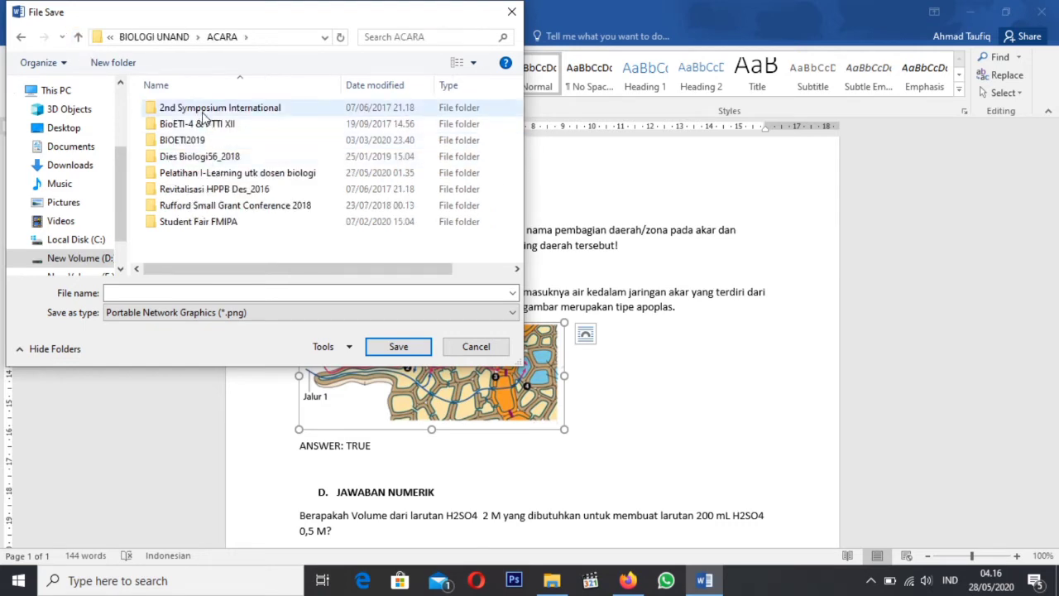
double_click(192, 173)
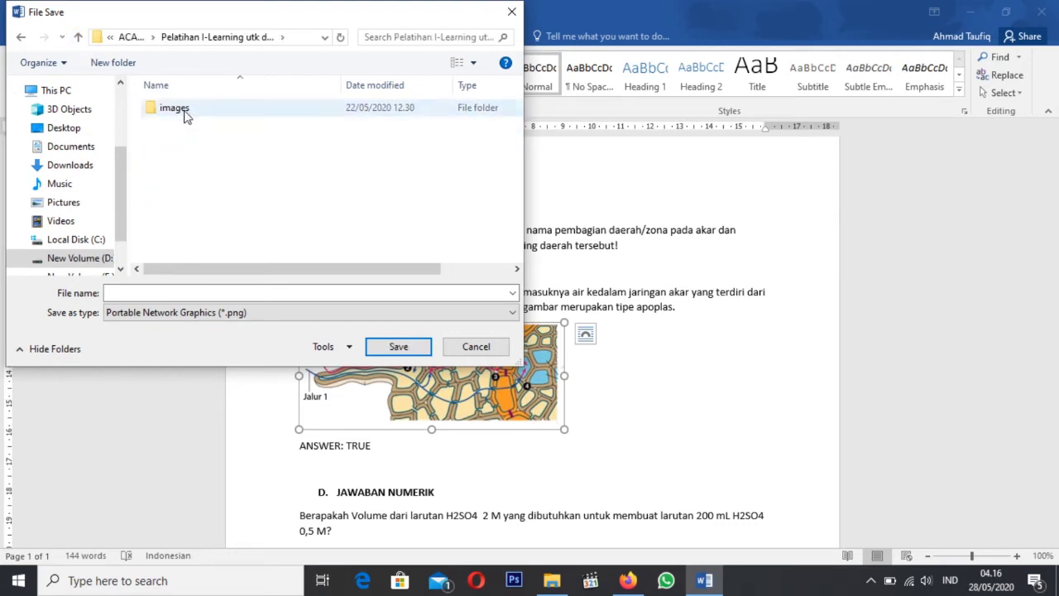
click(179, 110)
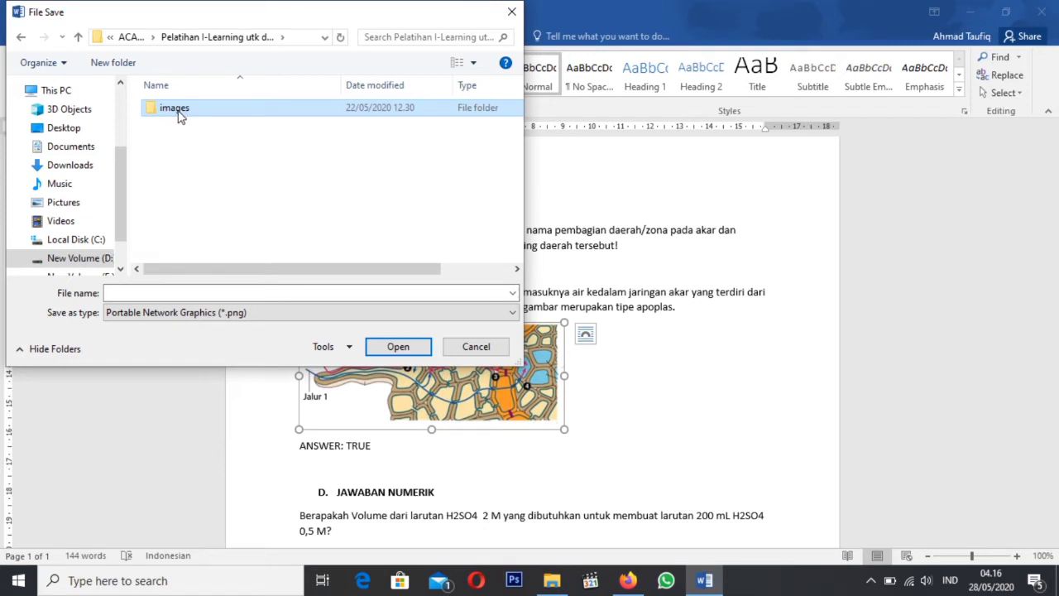
key(Return)
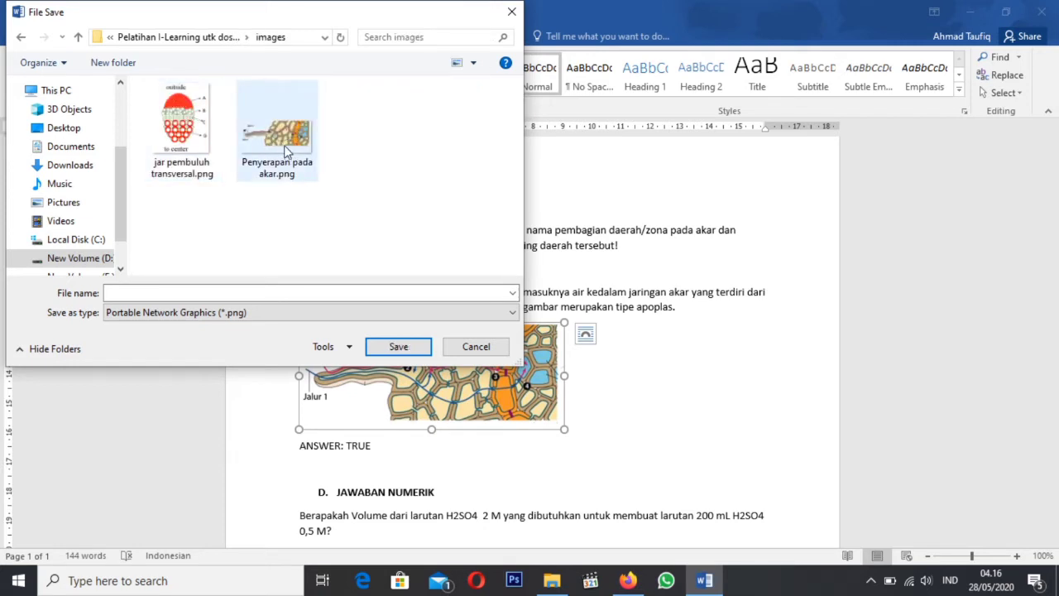
Save the figure as Penyerapan pada akar.png, replacing the existing file of that name.
click(414, 356)
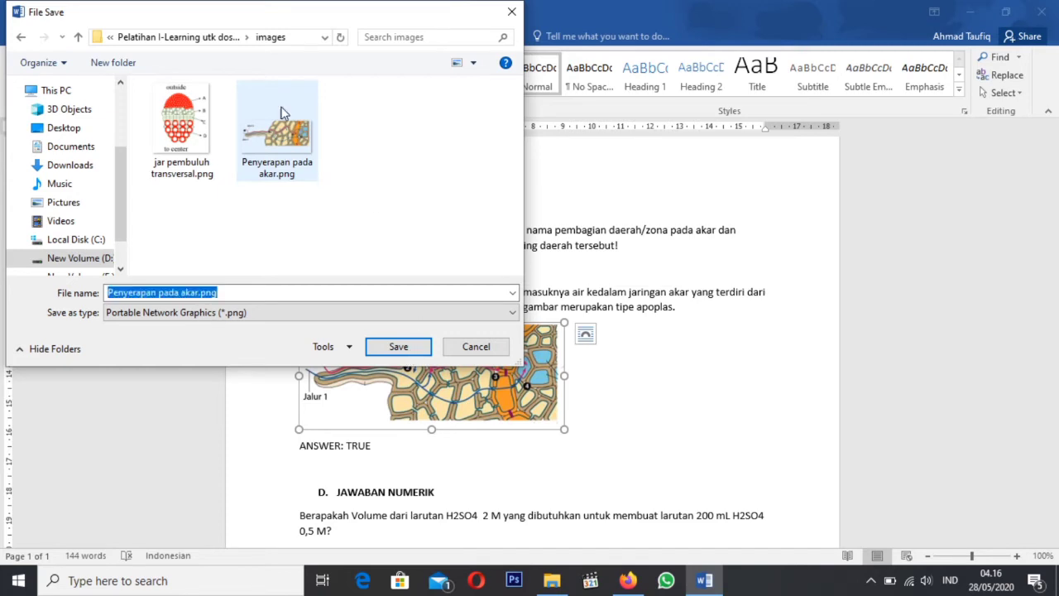
click(404, 350)
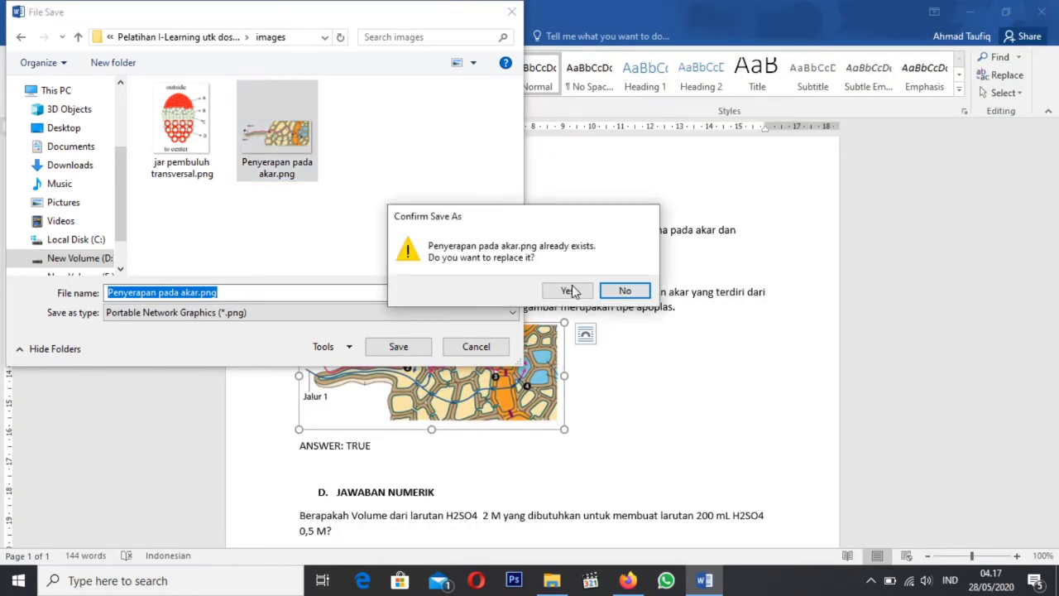
click(570, 292)
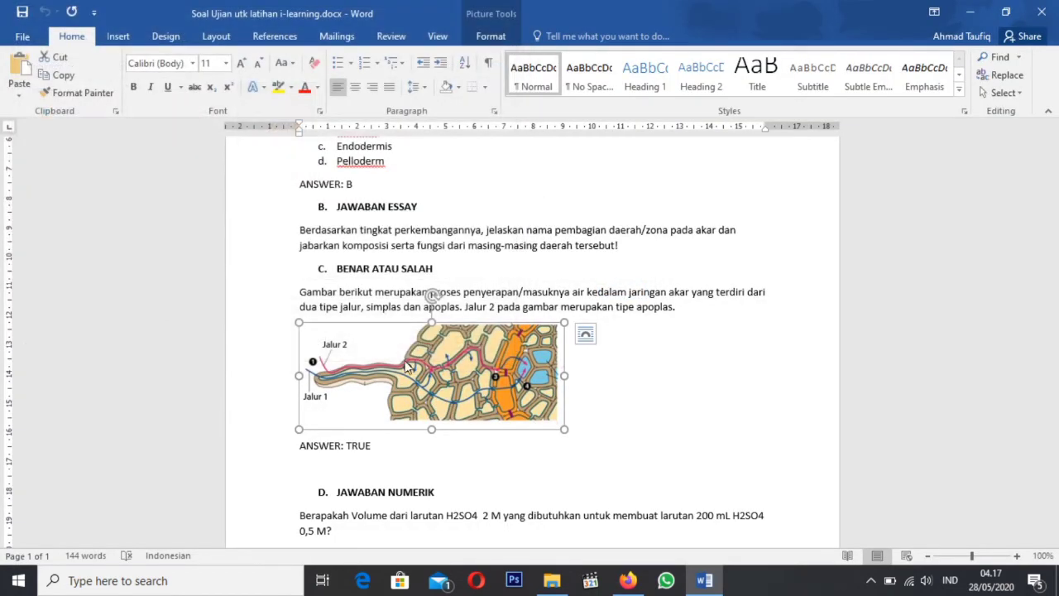
Switch to File Explorer to check the saved picture in the images folder, and return to Firefox.
click(551, 582)
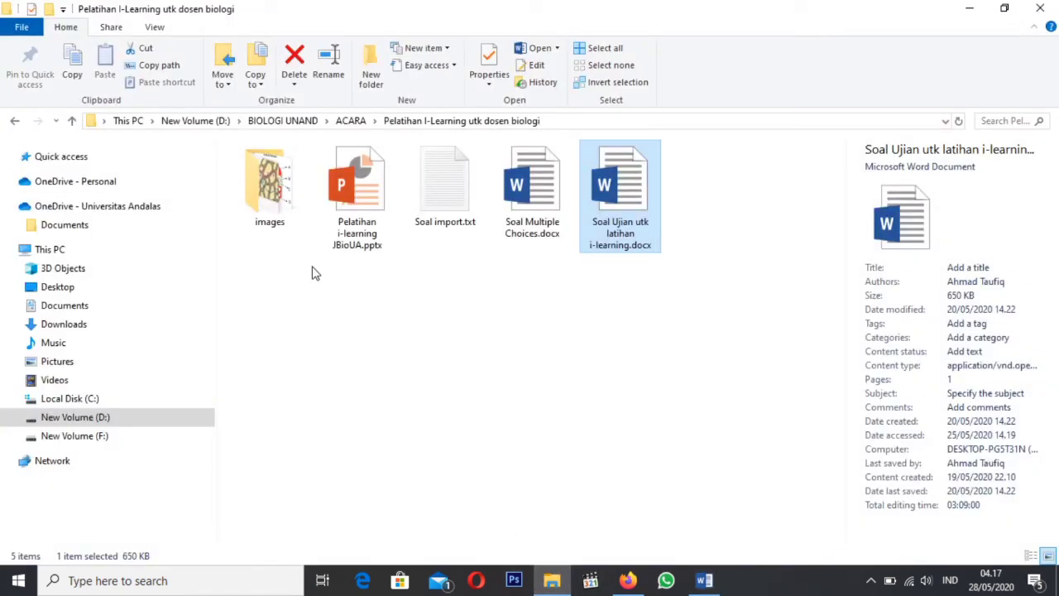
double_click(269, 188)
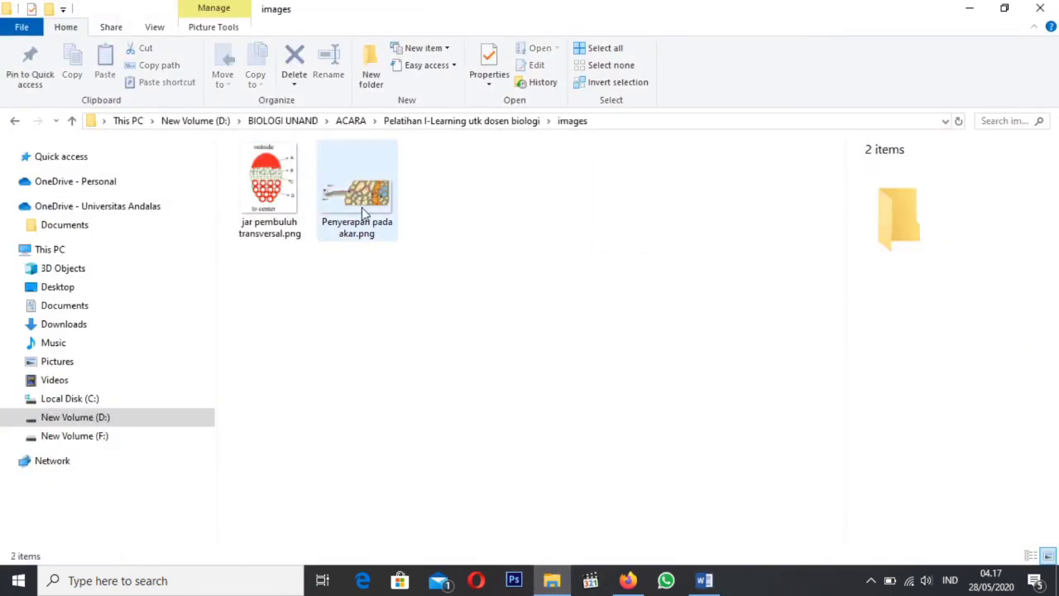
click(629, 582)
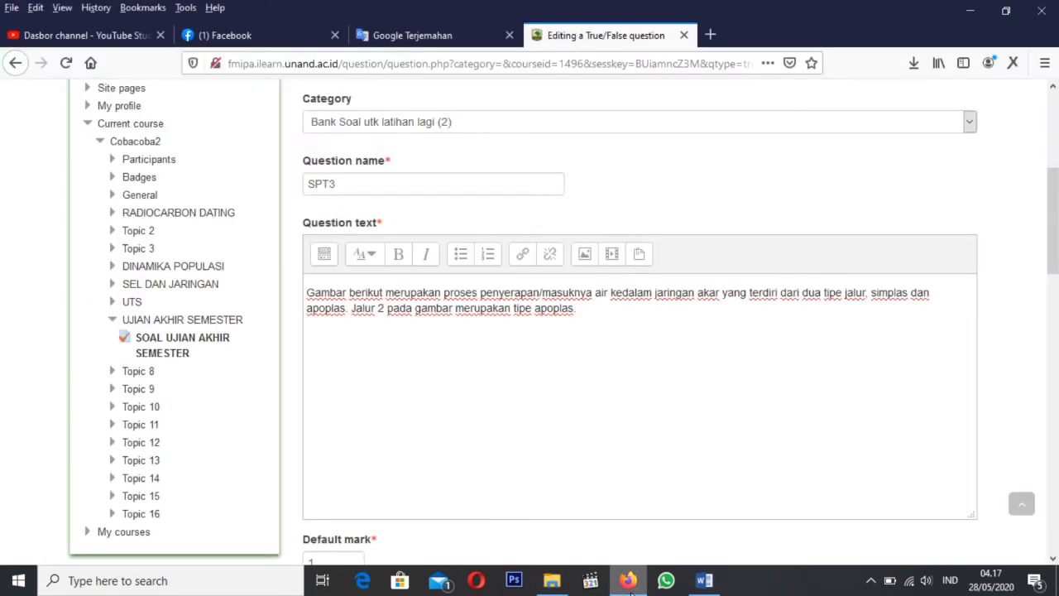
Upload Penyerapan pada akar.png from the images folder as an image for the SPT3 question text.
click(585, 256)
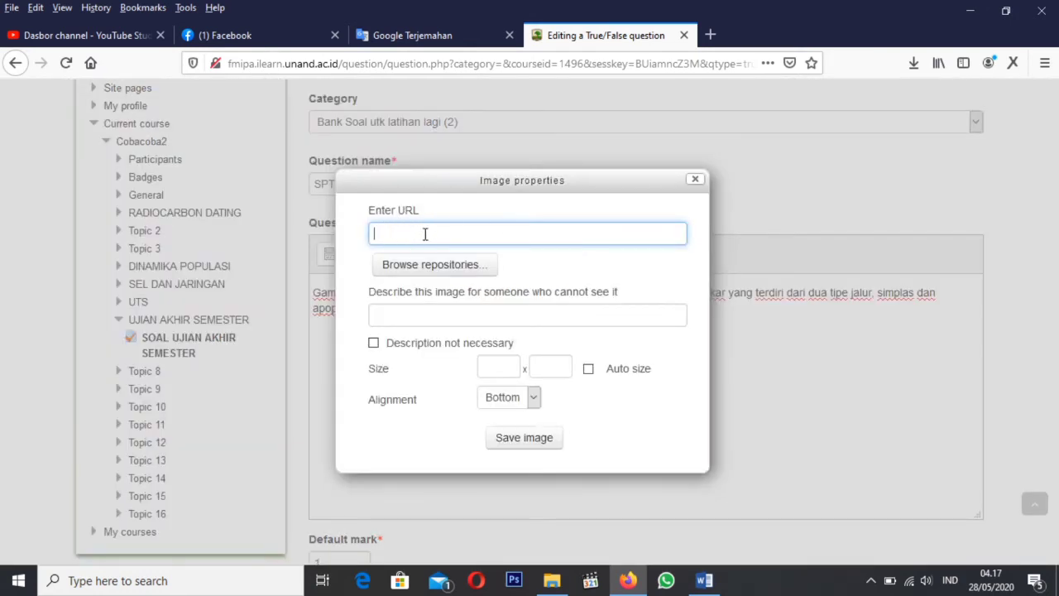
click(426, 268)
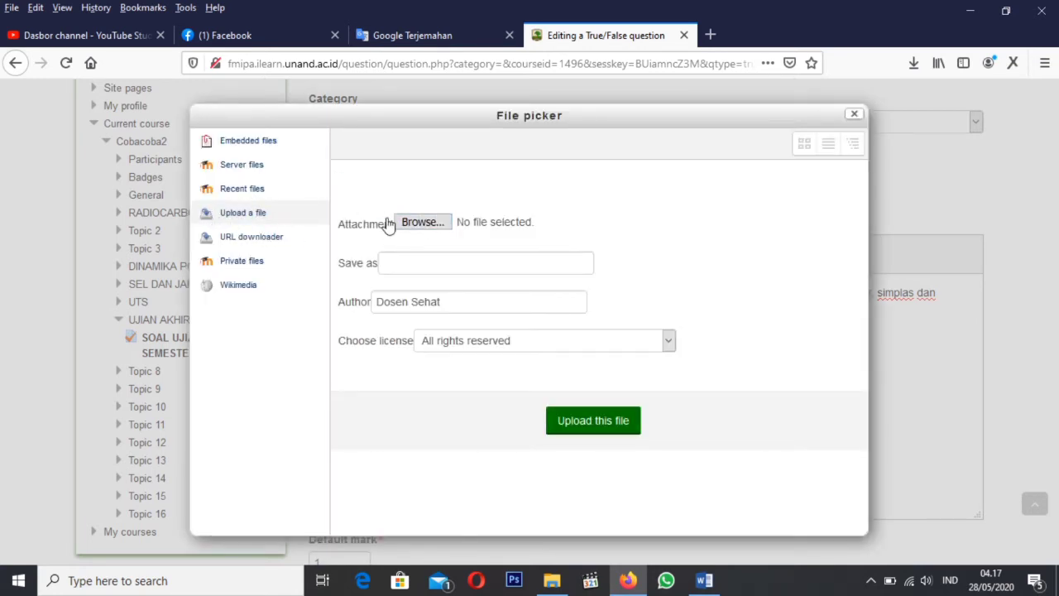
click(429, 221)
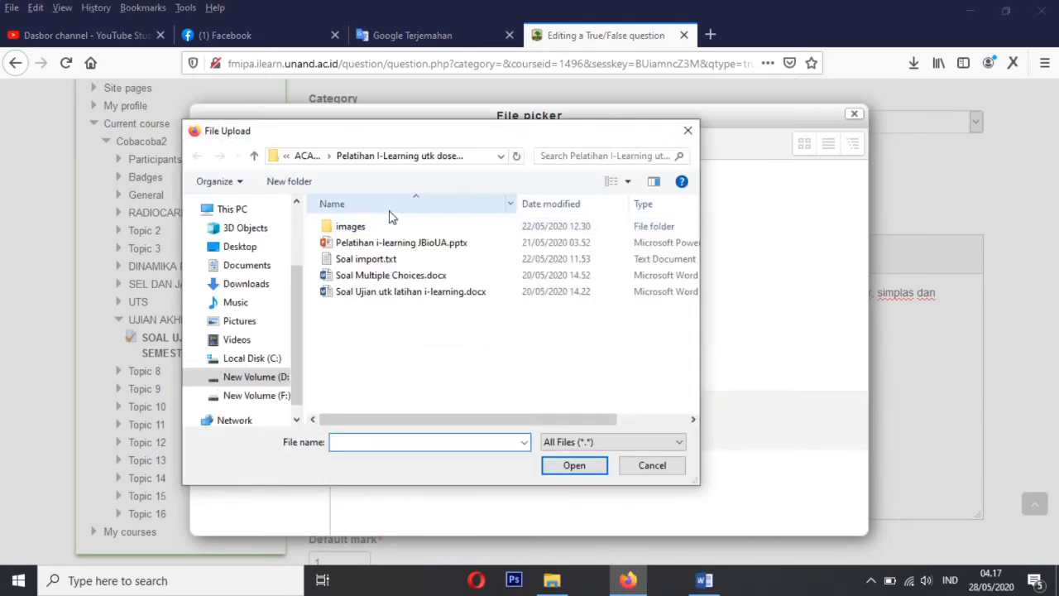
click(350, 227)
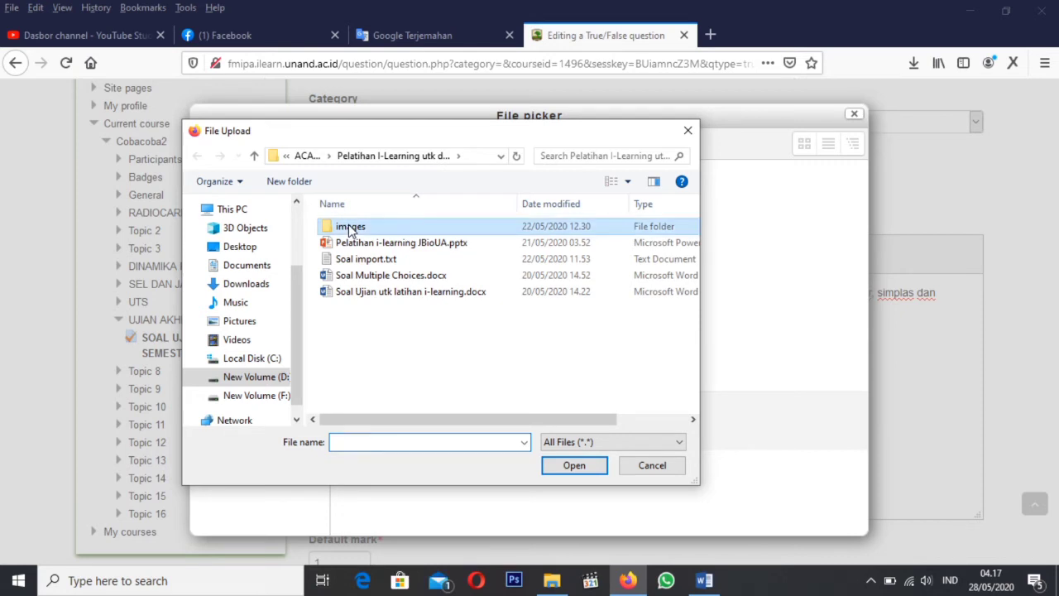
double_click(350, 228)
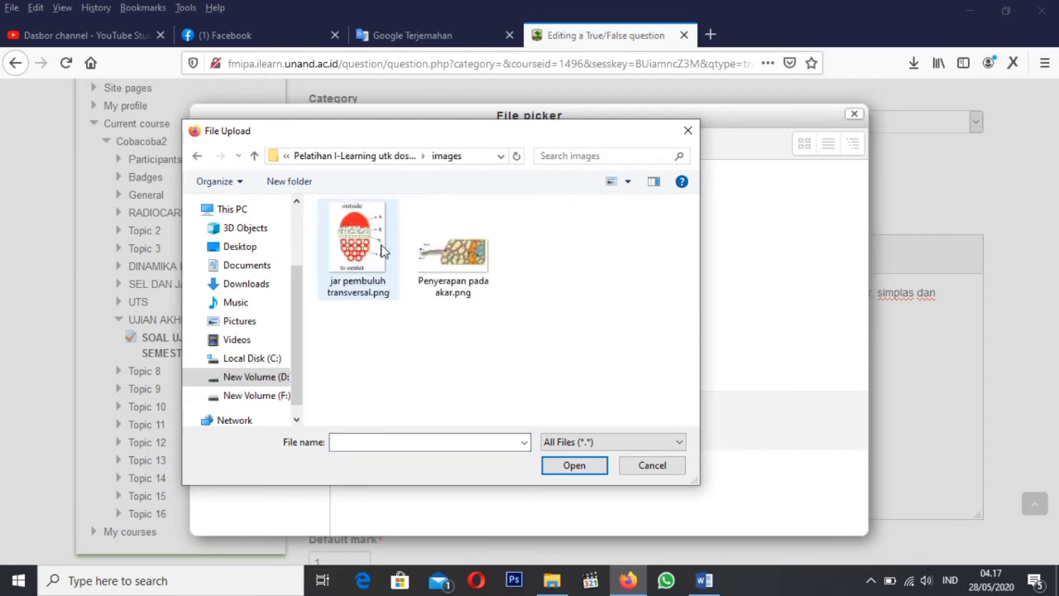
click(476, 261)
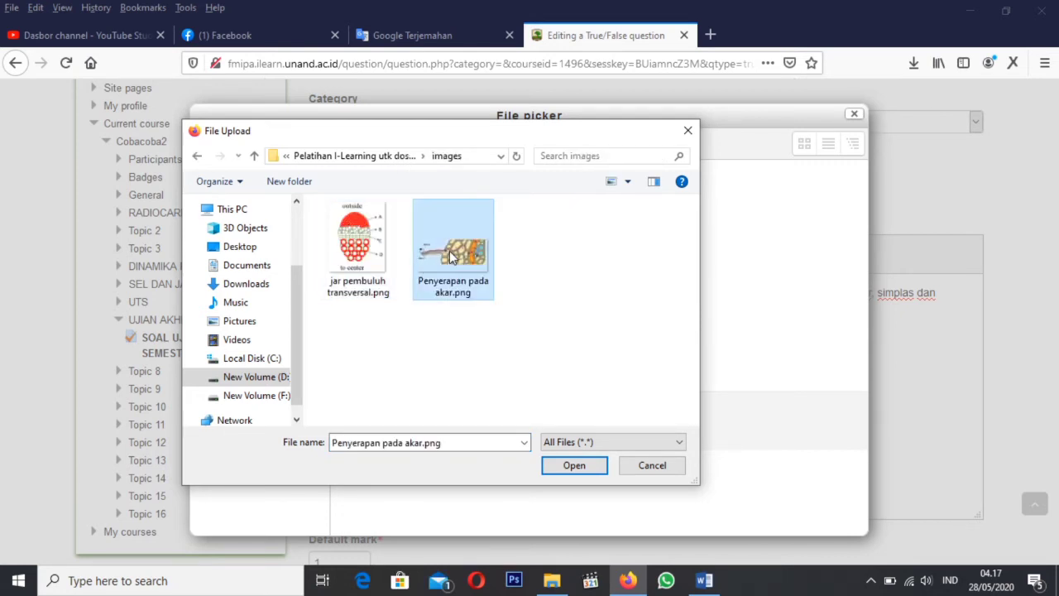
click(575, 466)
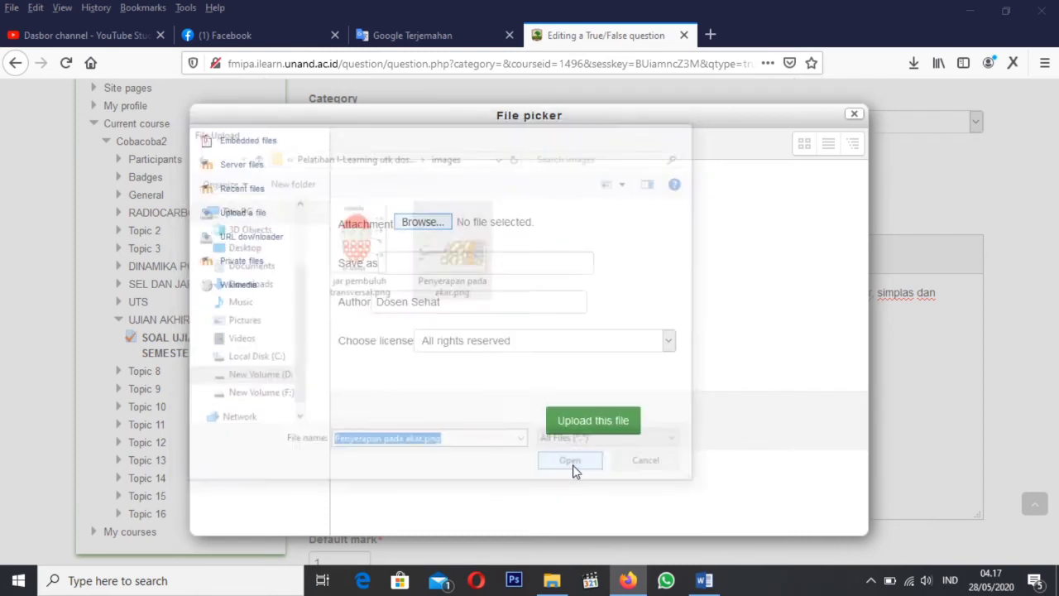
click(412, 270)
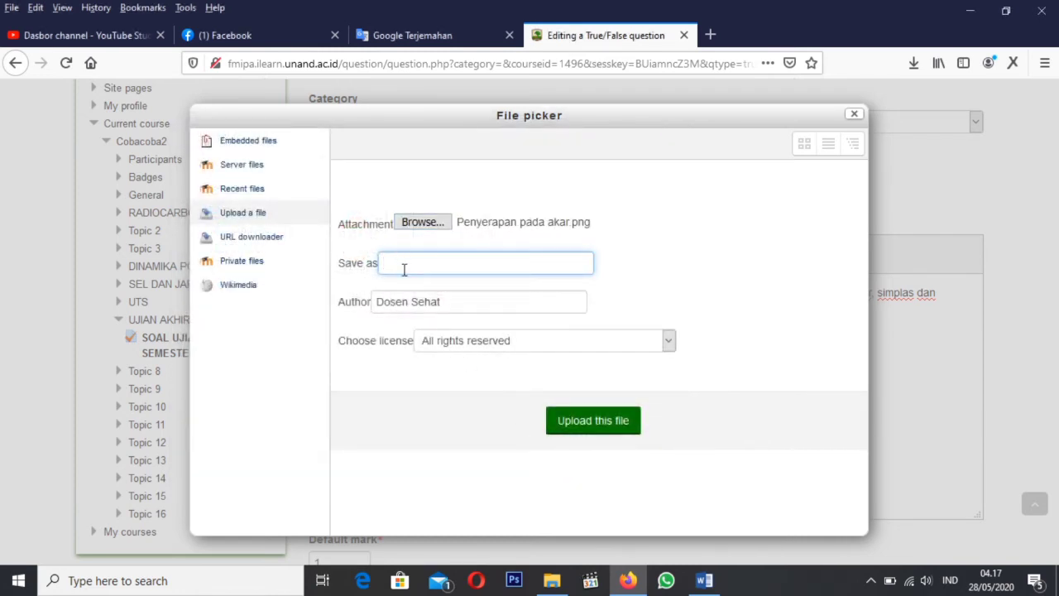
click(590, 422)
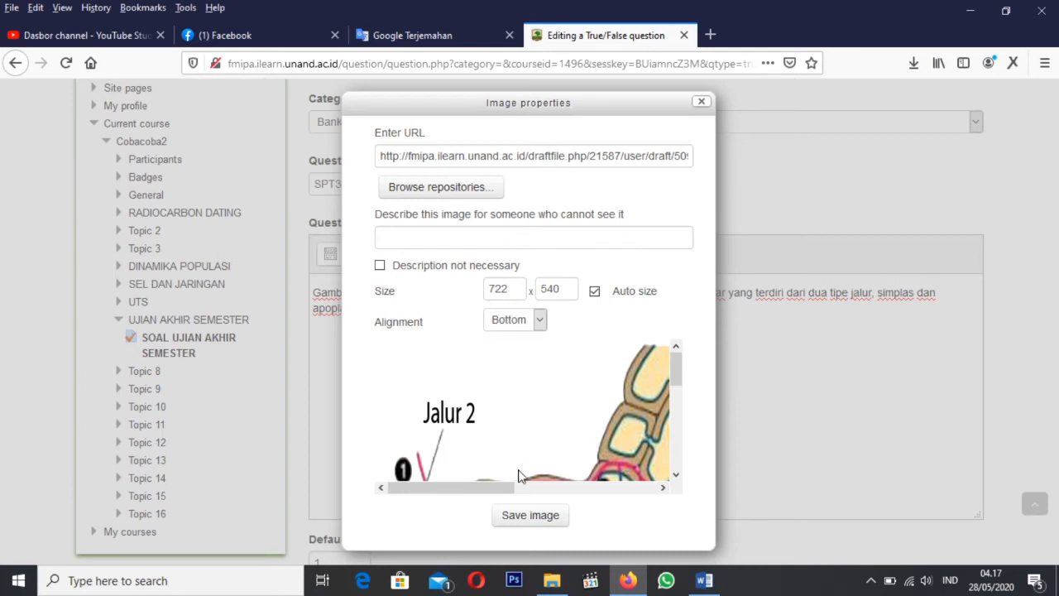
Set the image width to 300 with auto size, mark its description as not necessary, and save it into the question text.
drag(504, 489, 624, 497)
drag(674, 357, 684, 401)
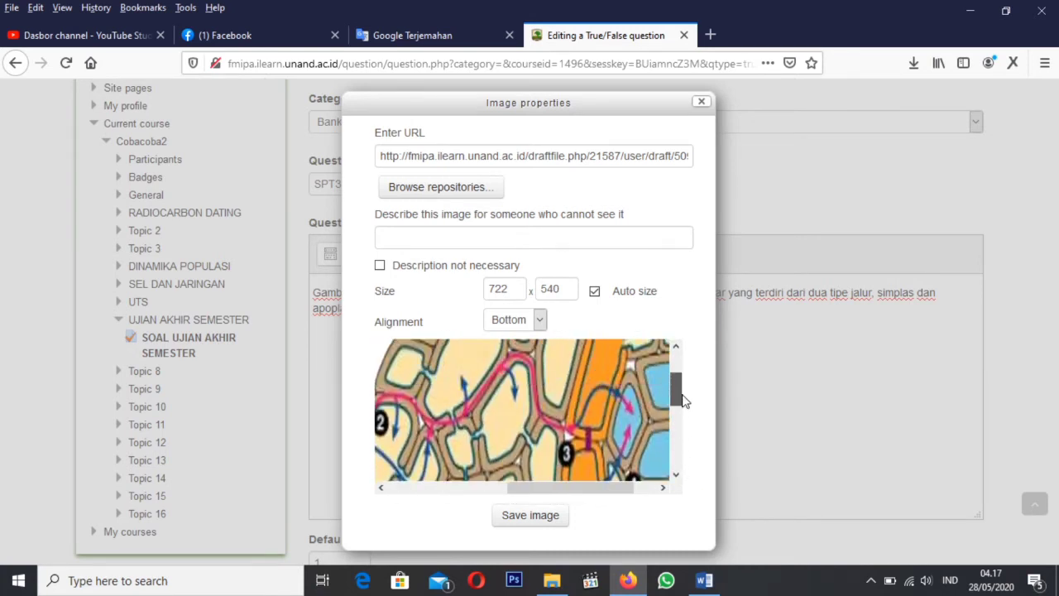
drag(506, 292, 477, 291)
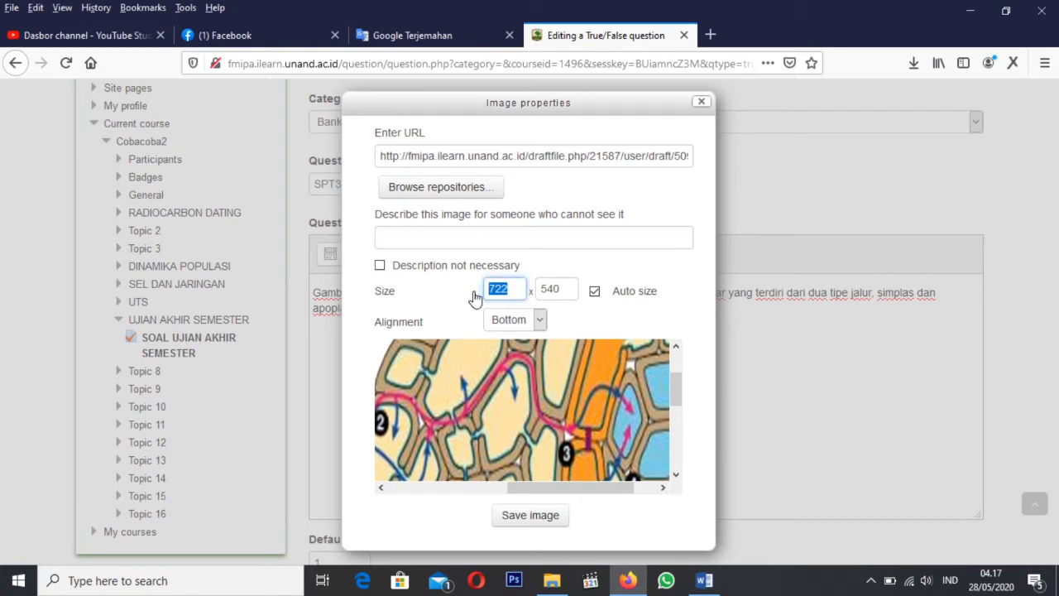
text(300)
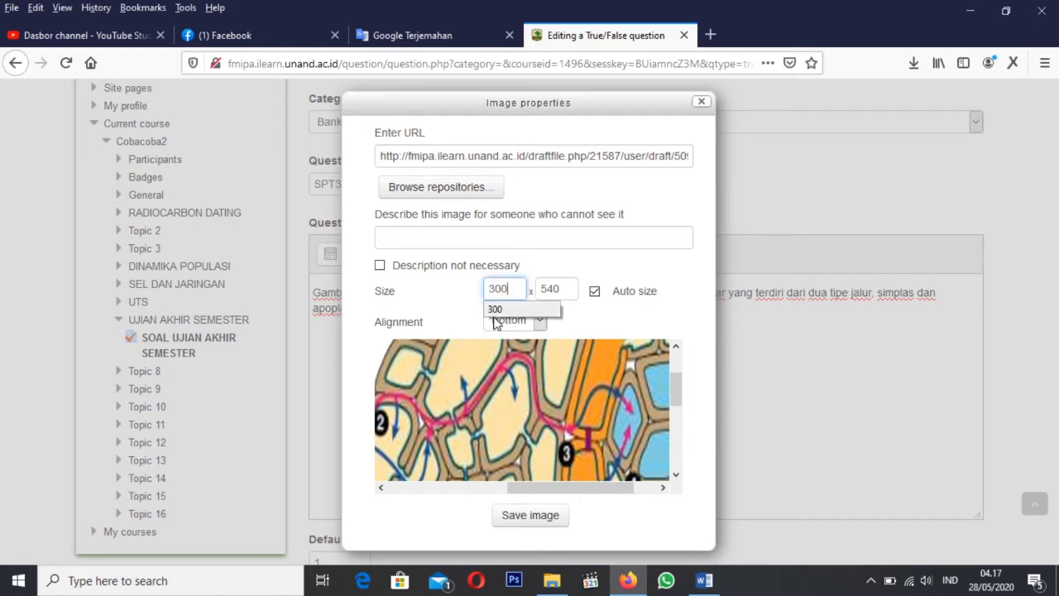
click(592, 324)
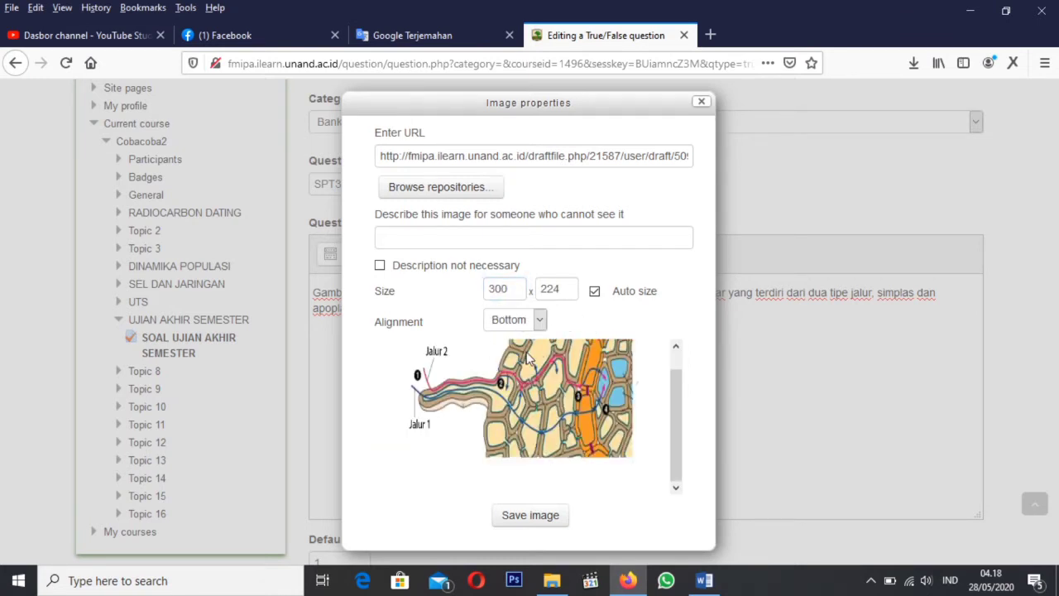
click(380, 266)
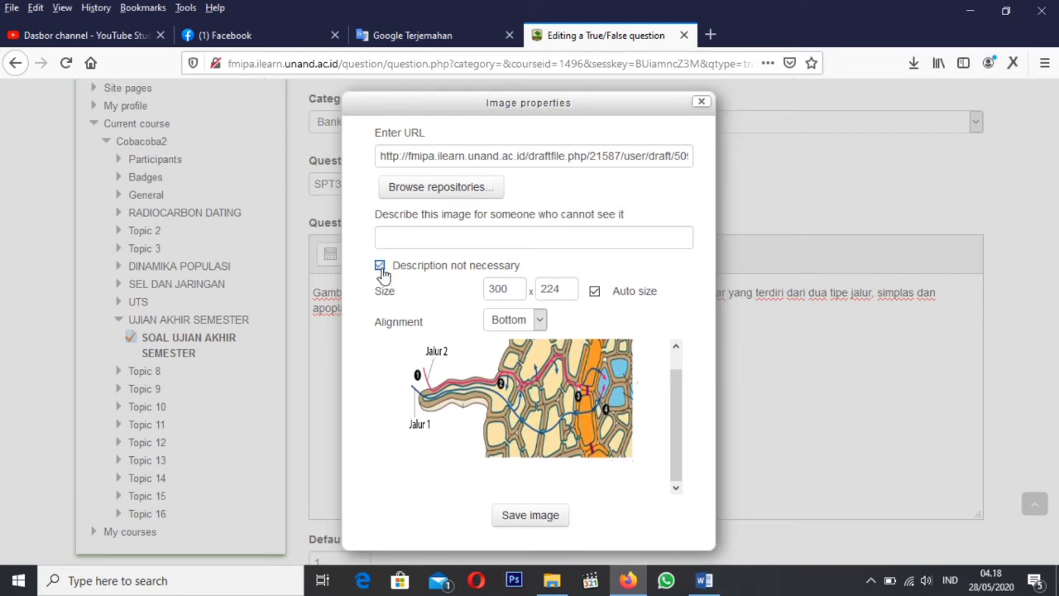
click(530, 515)
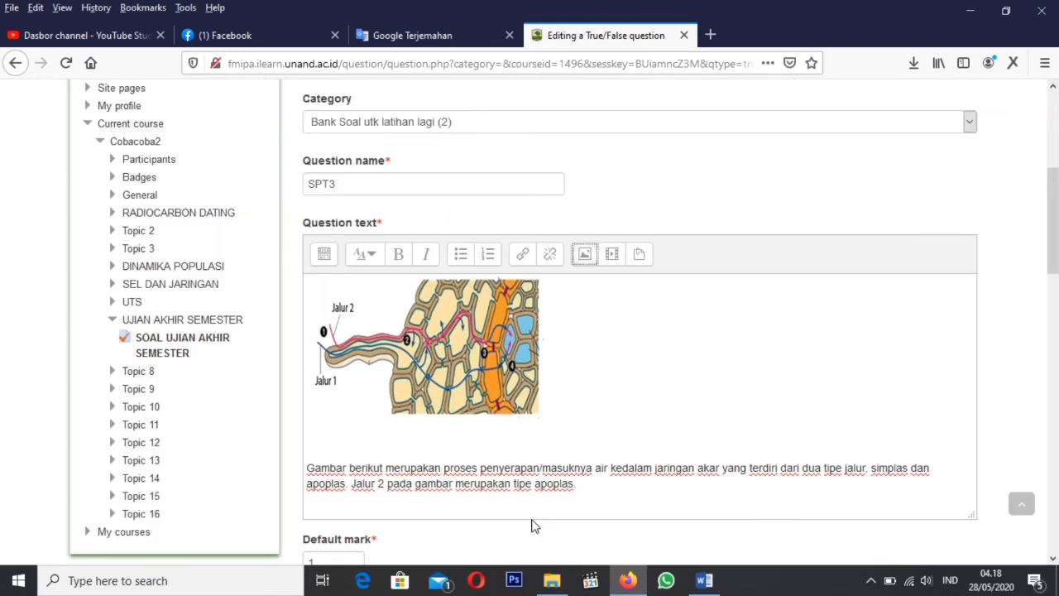
Try to move the statement above the picture by cutting it from below, and undo the cut.
click(513, 388)
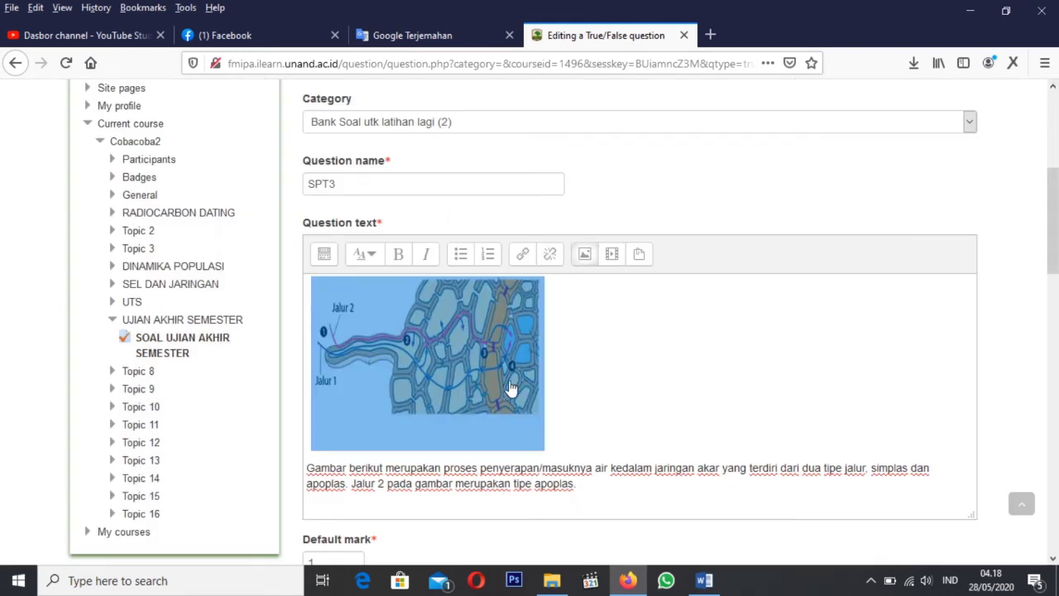
click(580, 487)
drag(582, 484, 308, 468)
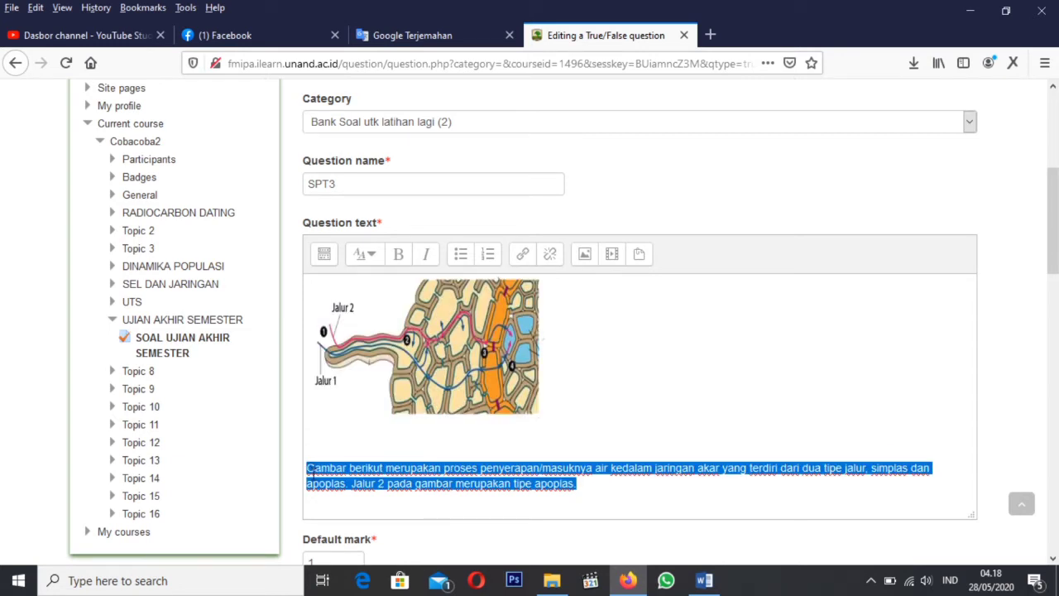
key(ctrl+x)
click(423, 357)
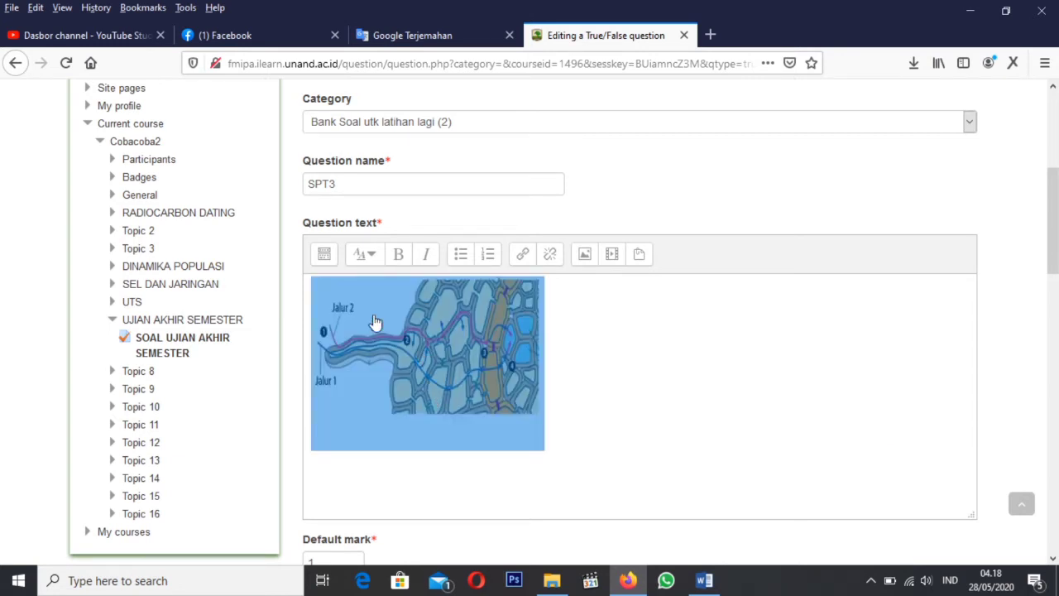
click(307, 280)
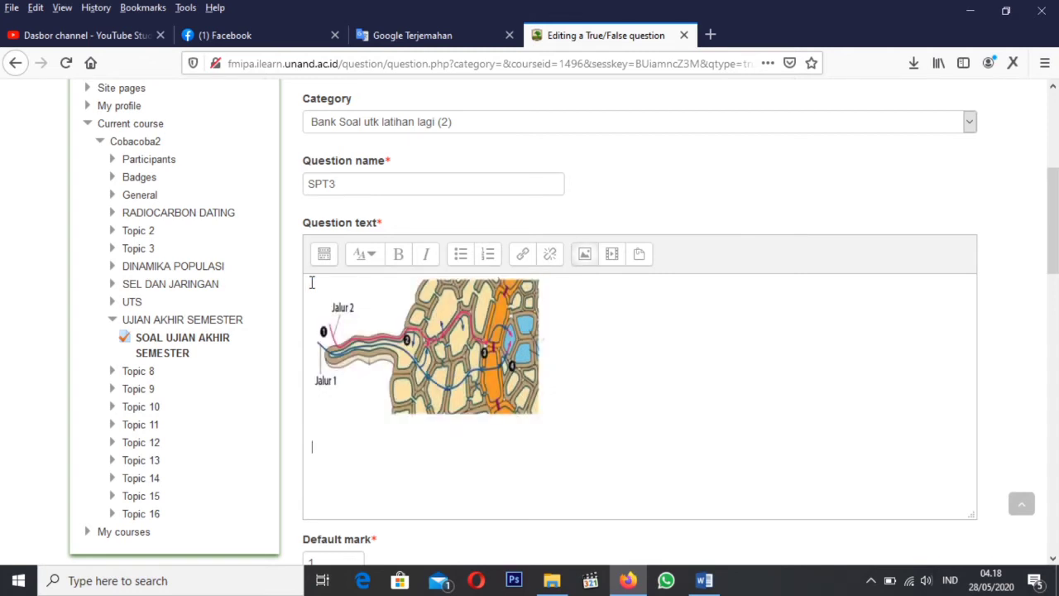
key(ctrl+a)
double_click(309, 282)
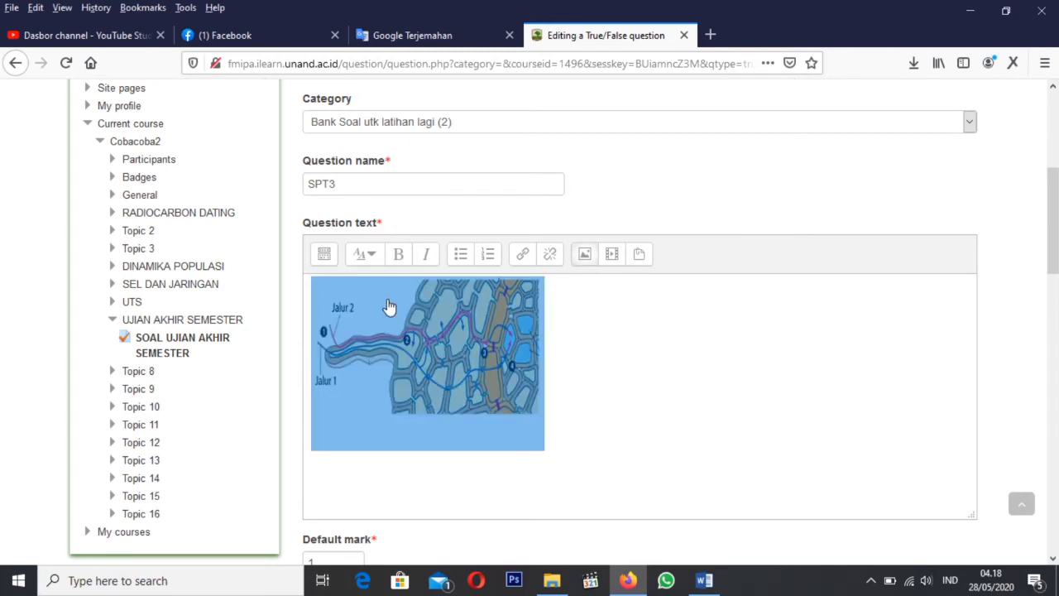
click(557, 290)
key(ctrl+a)
key(ctrl+z)
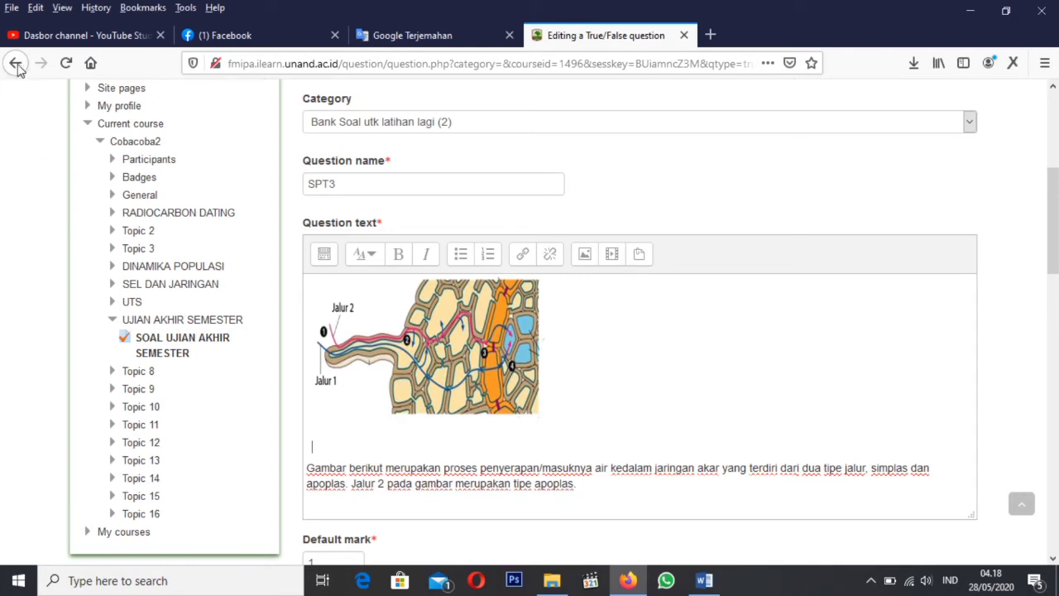
Replace the word "berikut" with "diatas" in the statement below the picture in the SPT3 question text.
drag(589, 489, 297, 462)
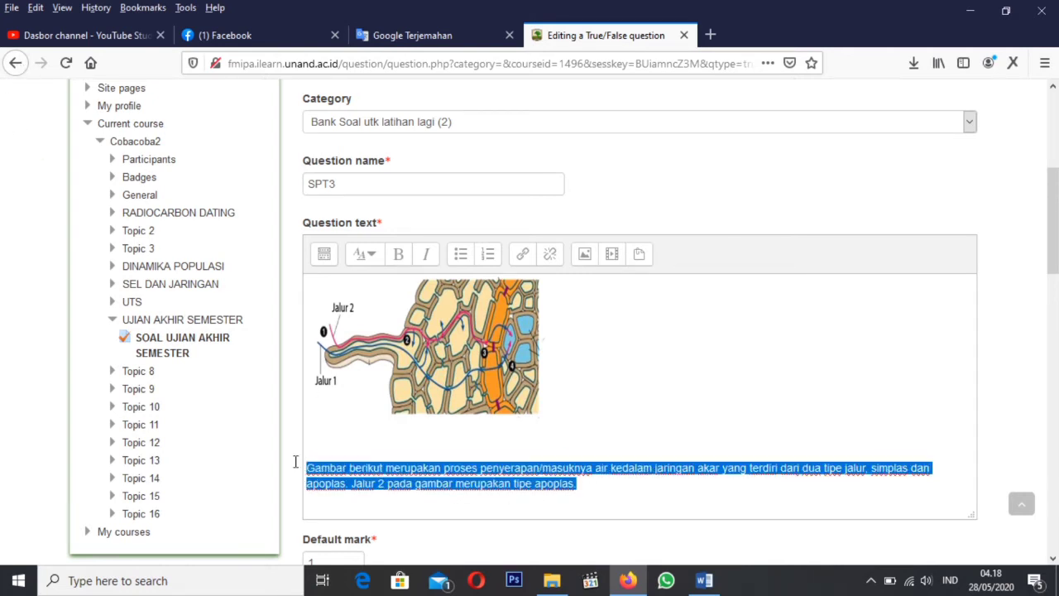
click(424, 449)
click(419, 455)
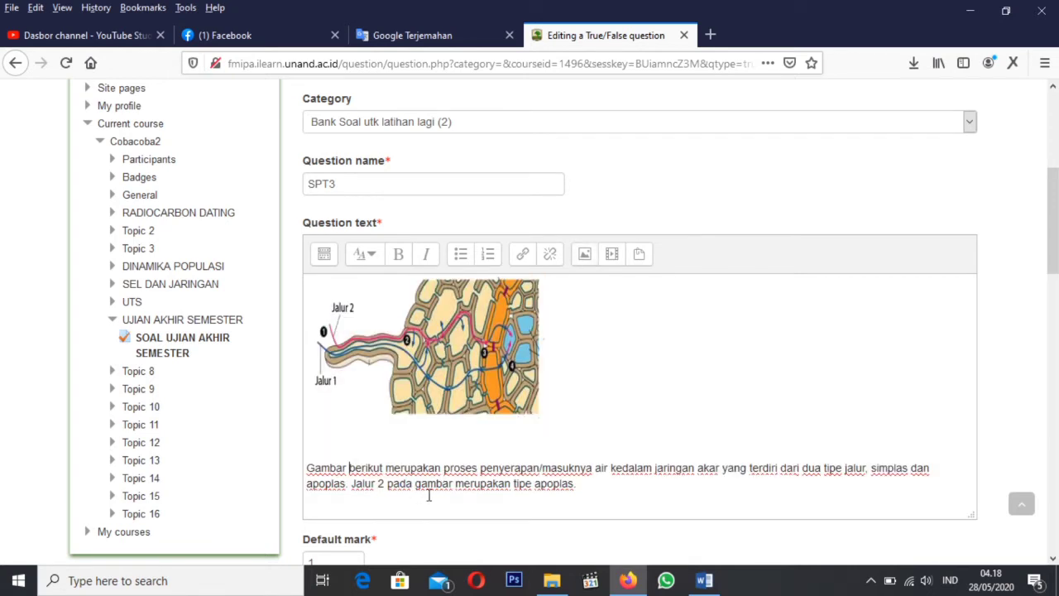
text(DIATAS)
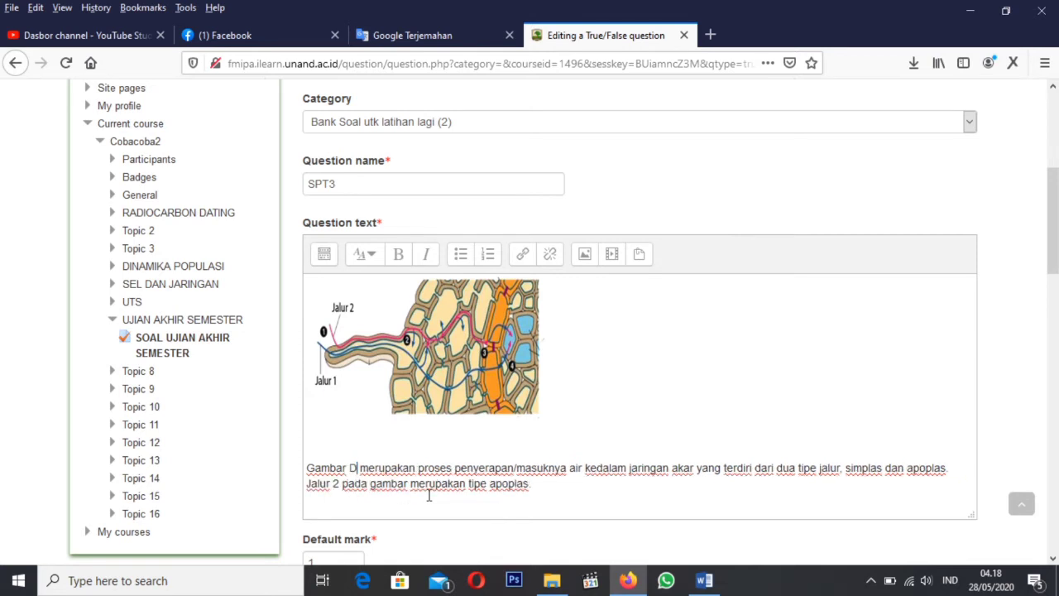
key(BackSpace)
key(BackSpace)
key(BackSpace)
key(BackSpace)
key(BackSpace)
key(BackSpace)
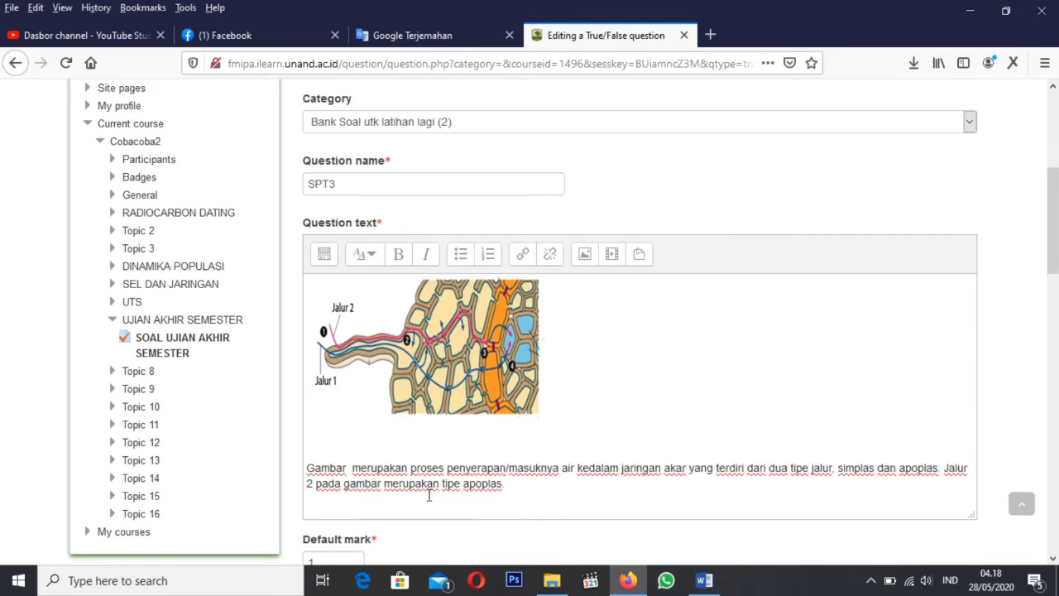
text(diatas)
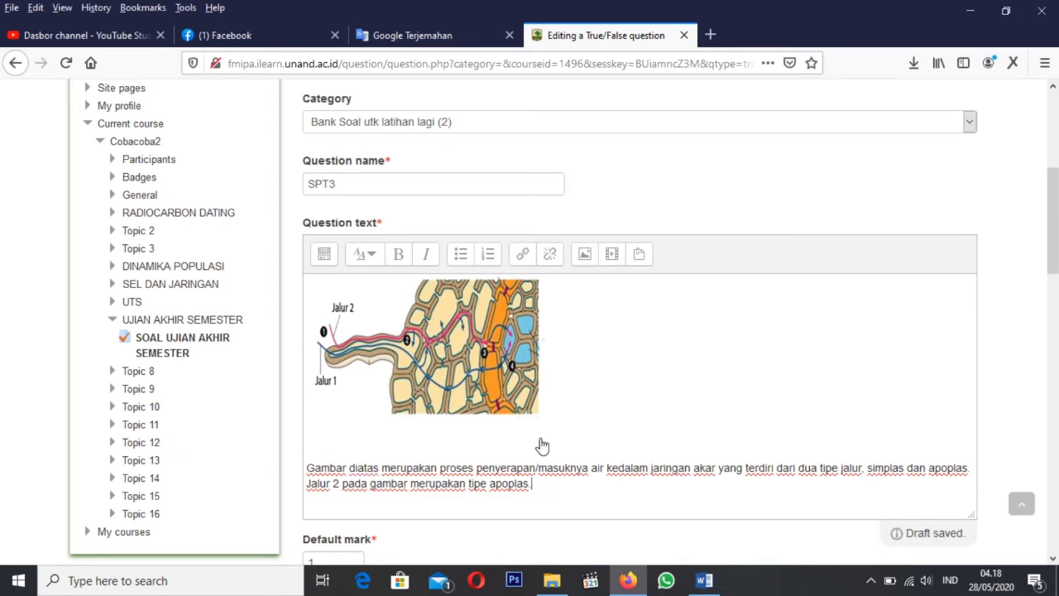
Switch to Word to check the answer given for the true/false statement in section C, and return to Firefox.
scroll(366, 500, down, 3)
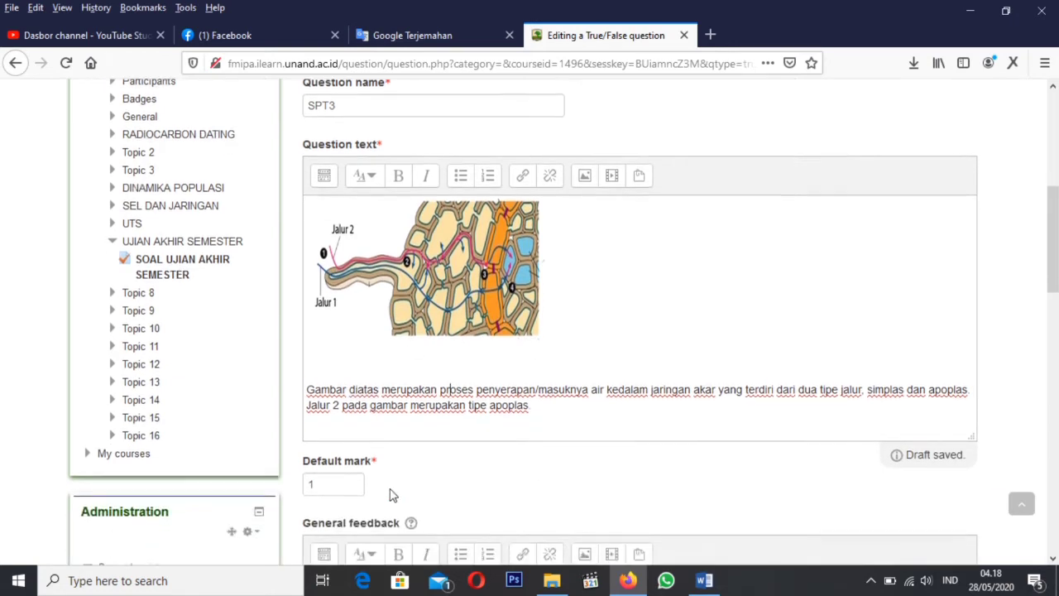
scroll(529, 379, down, 1)
scroll(510, 383, down, 3)
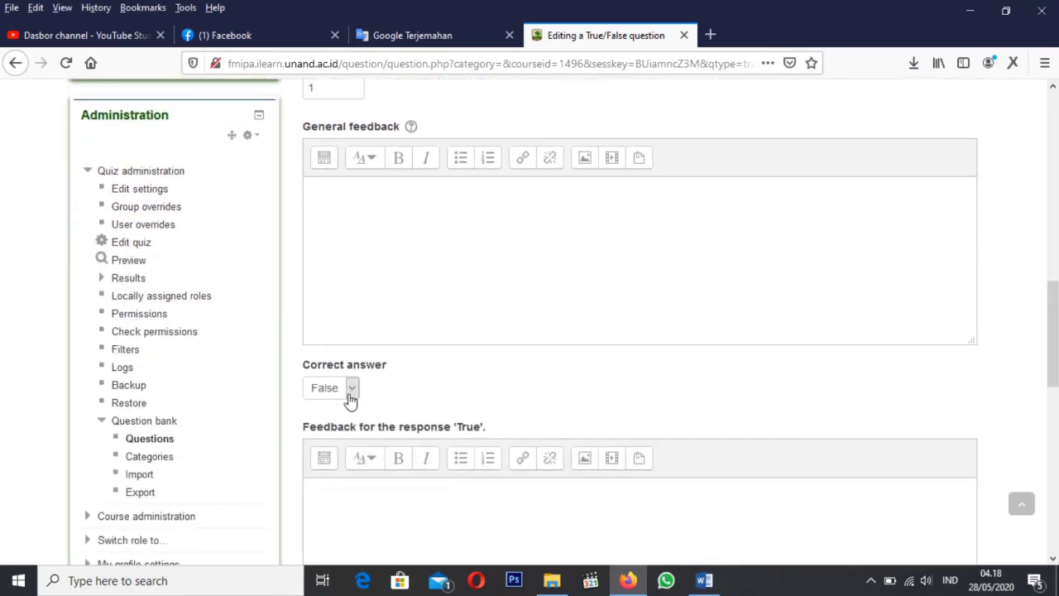
scroll(402, 342, up, 4)
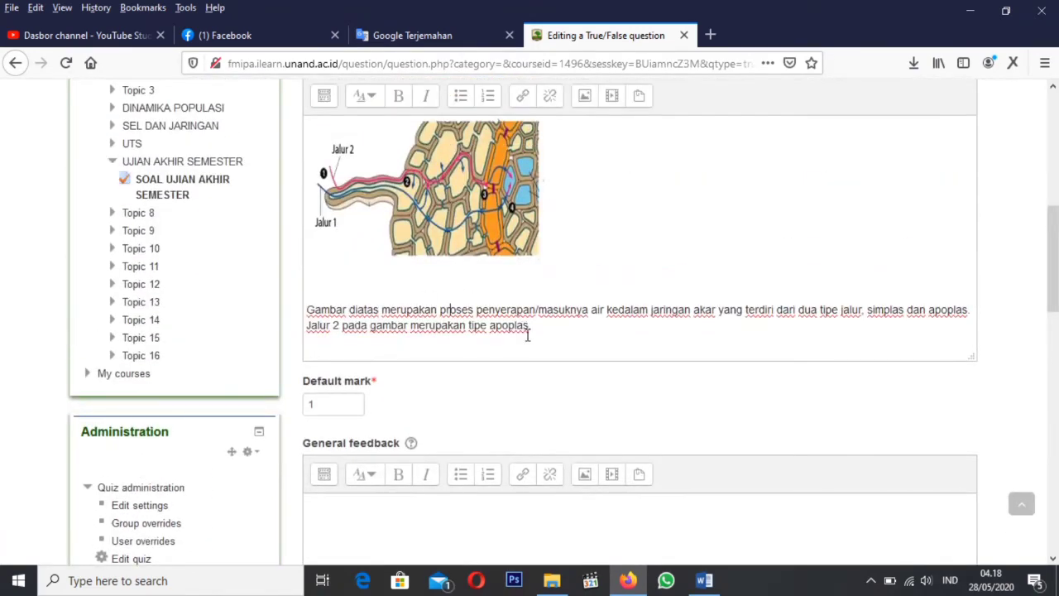
click(704, 580)
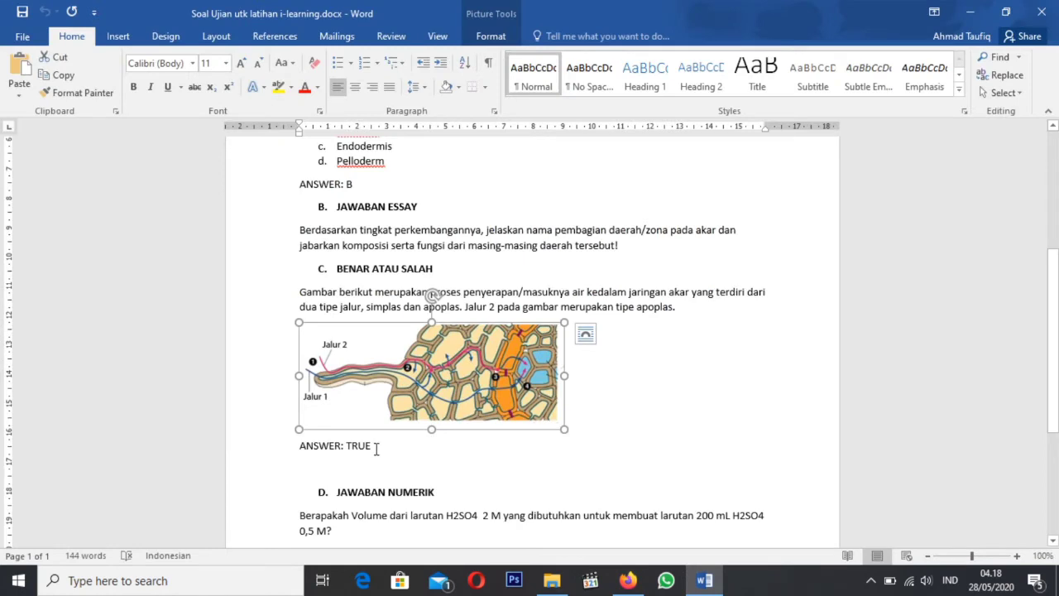
drag(374, 448, 345, 448)
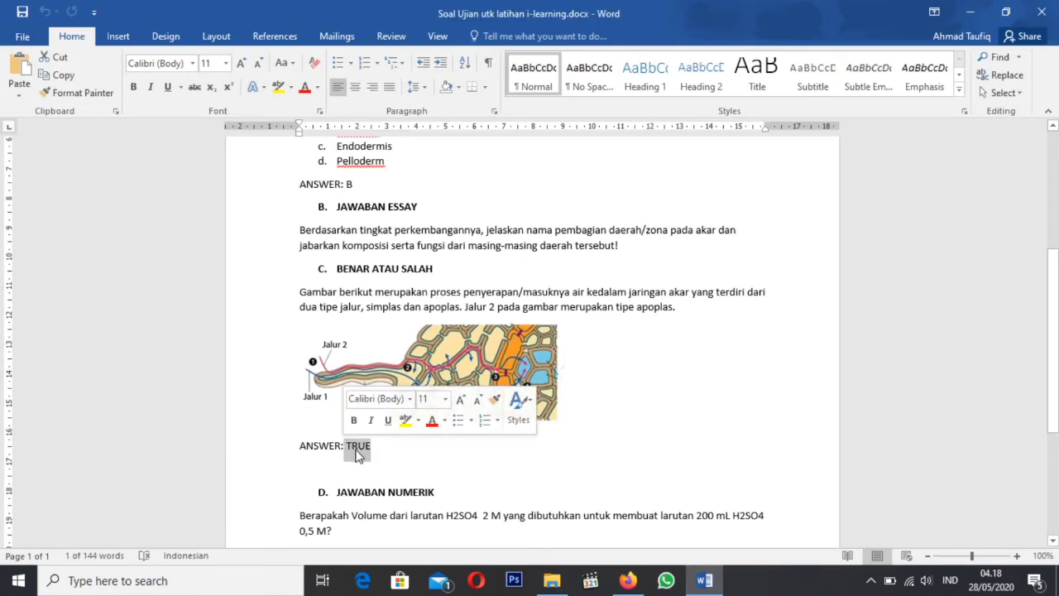
click(366, 452)
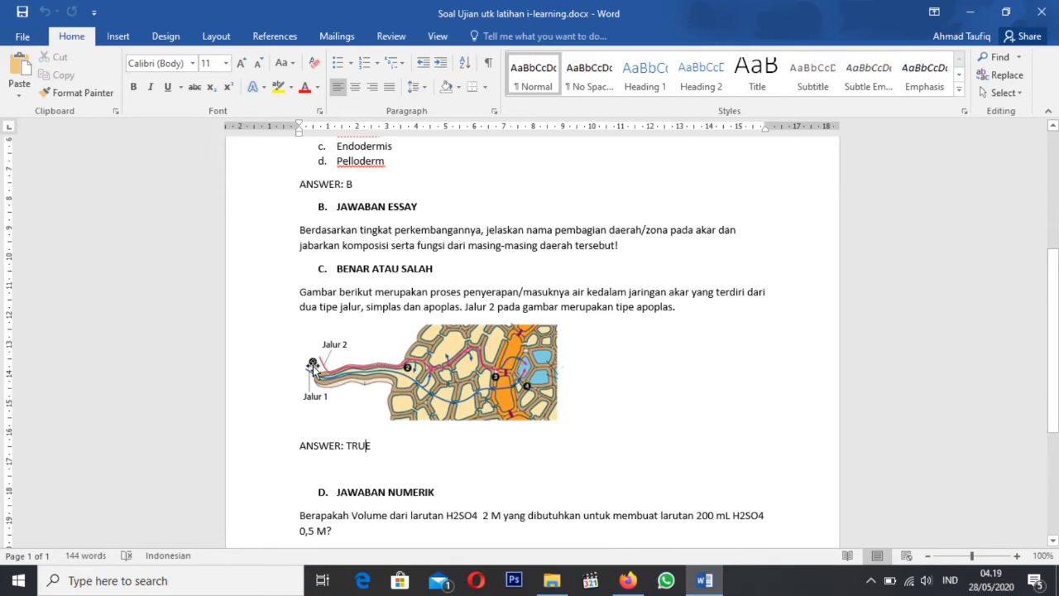
drag(639, 311, 678, 311)
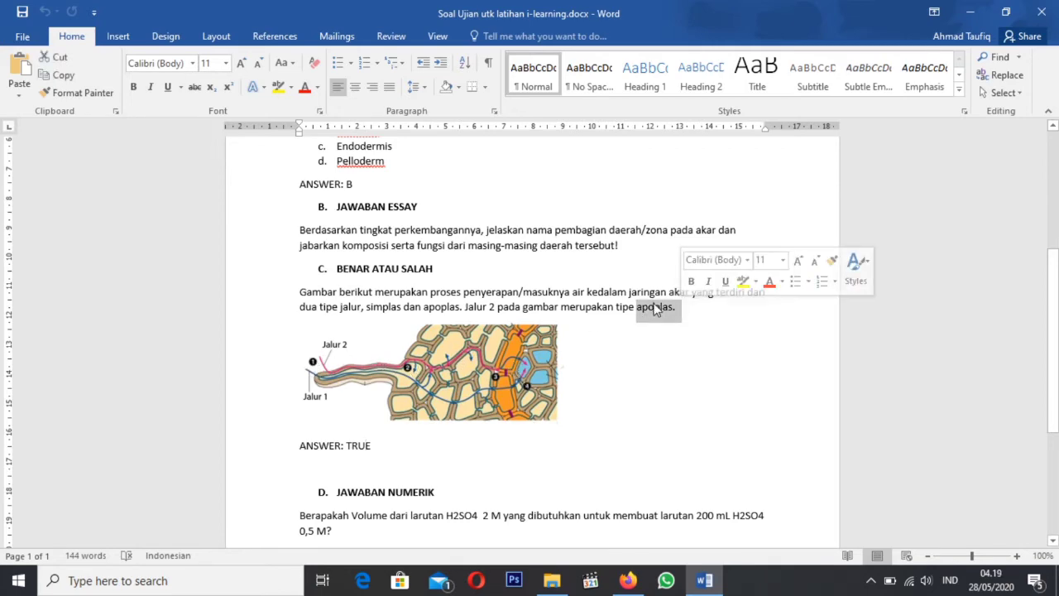
click(628, 580)
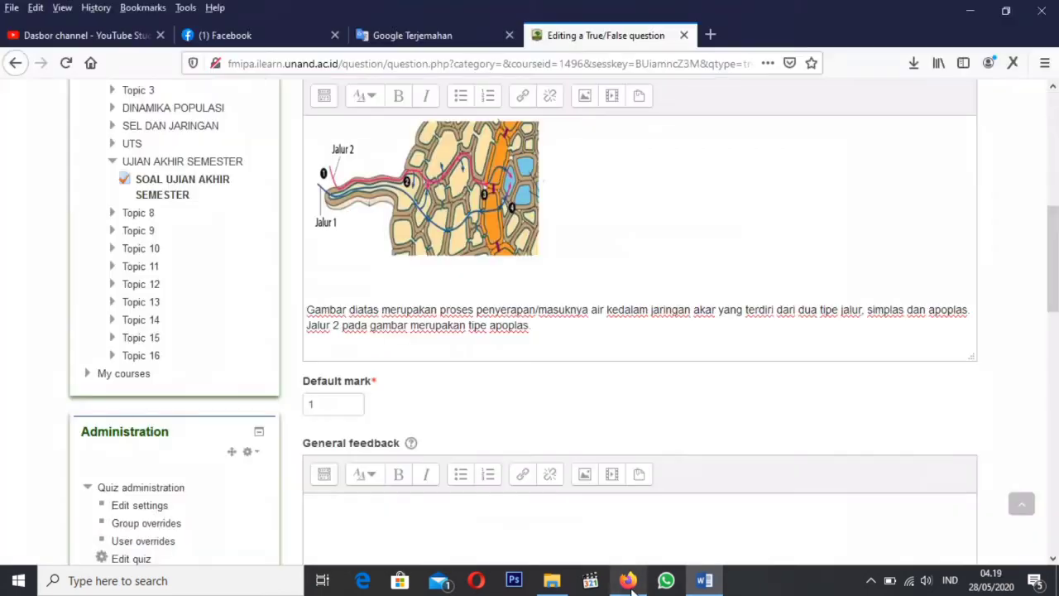
Set the correct answer of SPT3 to True, and save the question while keeping it open for editing.
scroll(331, 479, down, 6)
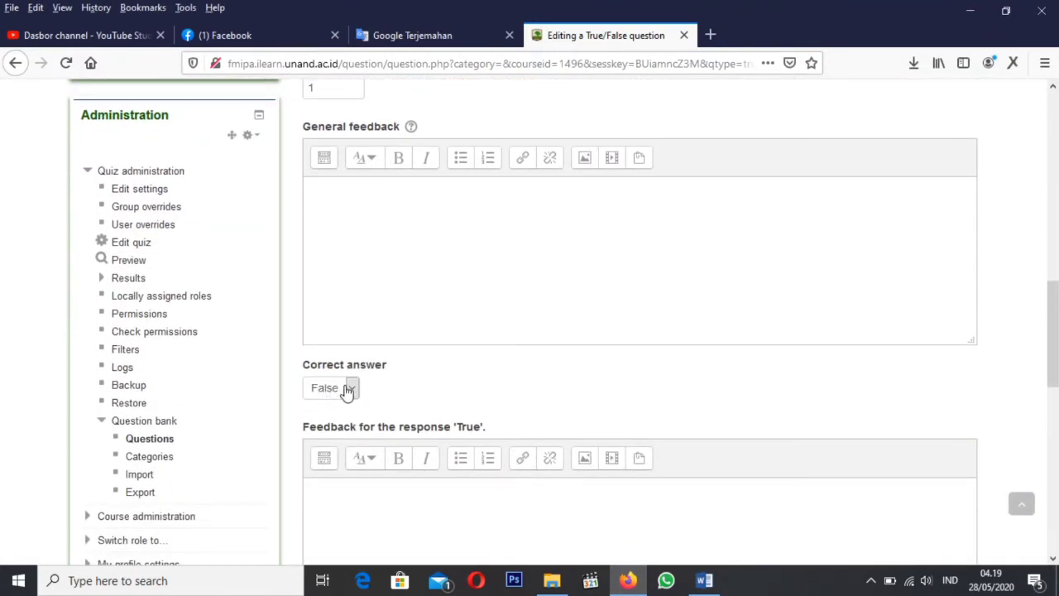
click(346, 388)
click(319, 430)
scroll(492, 377, up, 15)
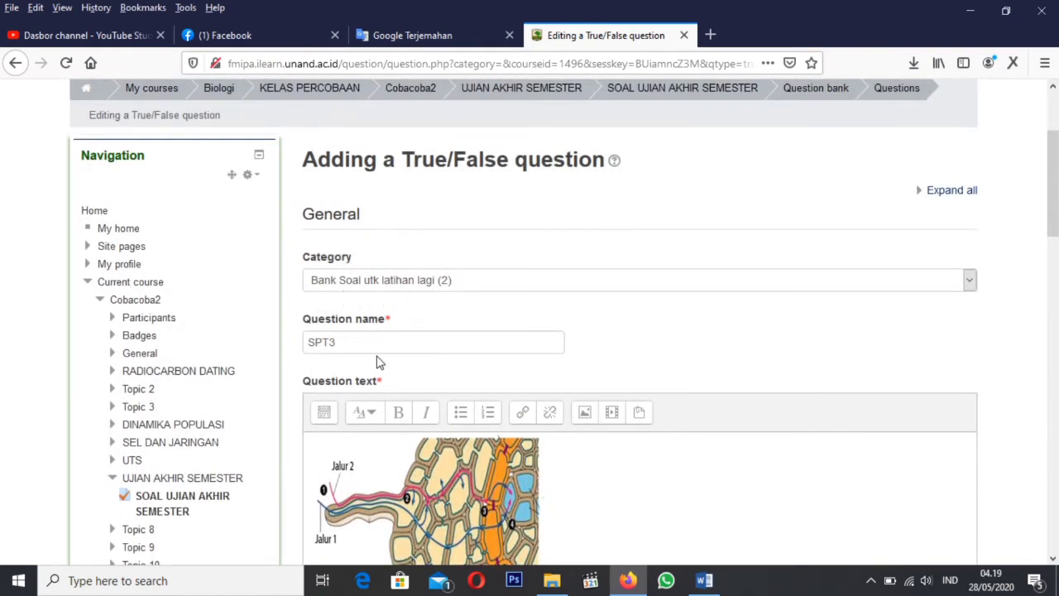
scroll(376, 362, down, 3)
scroll(426, 445, down, 6)
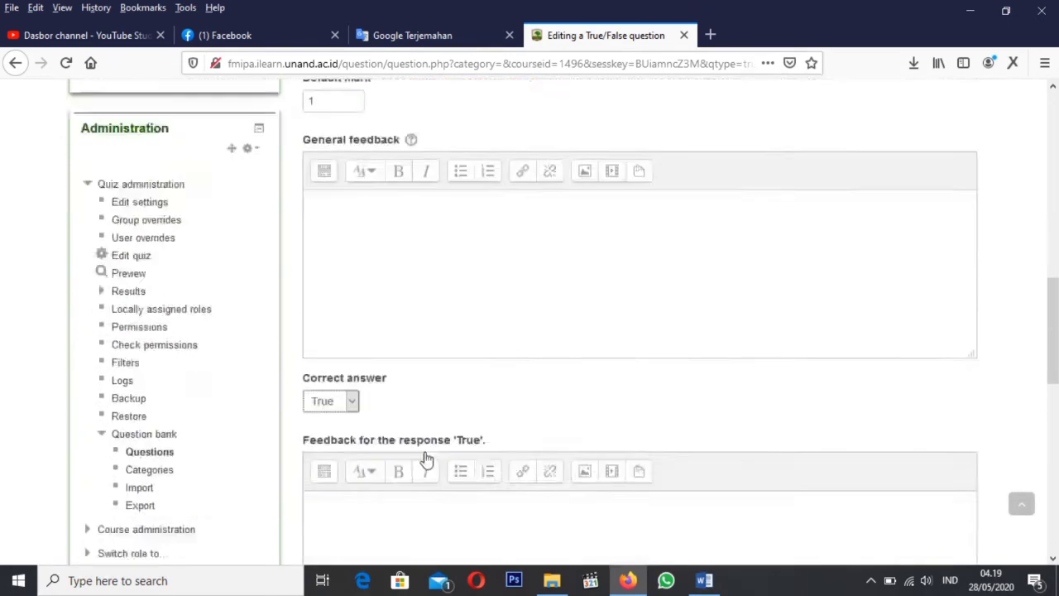
scroll(420, 463, down, 8)
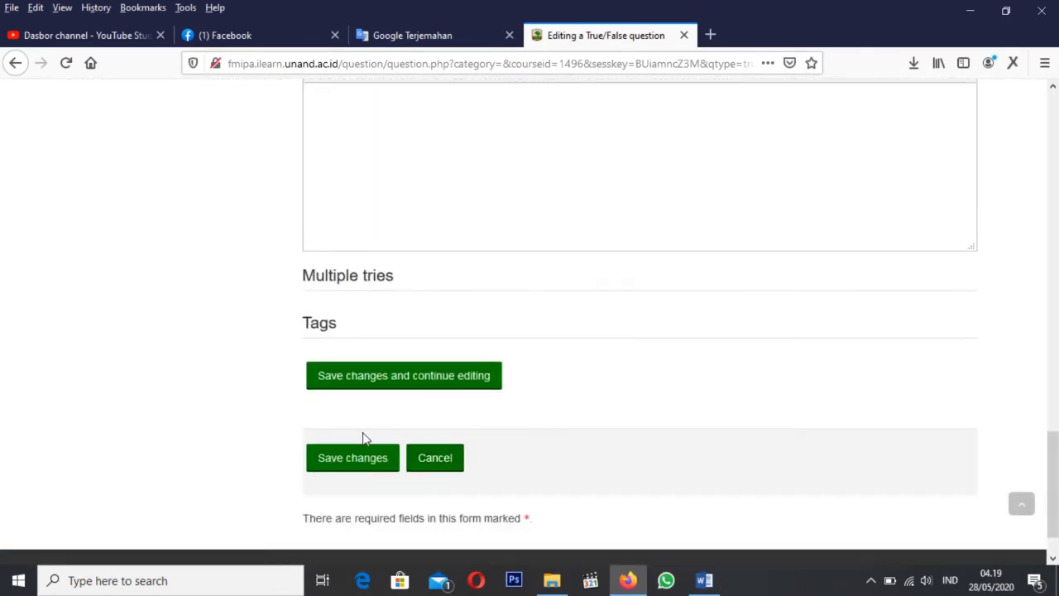
click(390, 381)
Preview question SPT3 and submit the attempt with the answer True.
scroll(414, 405, down, 3)
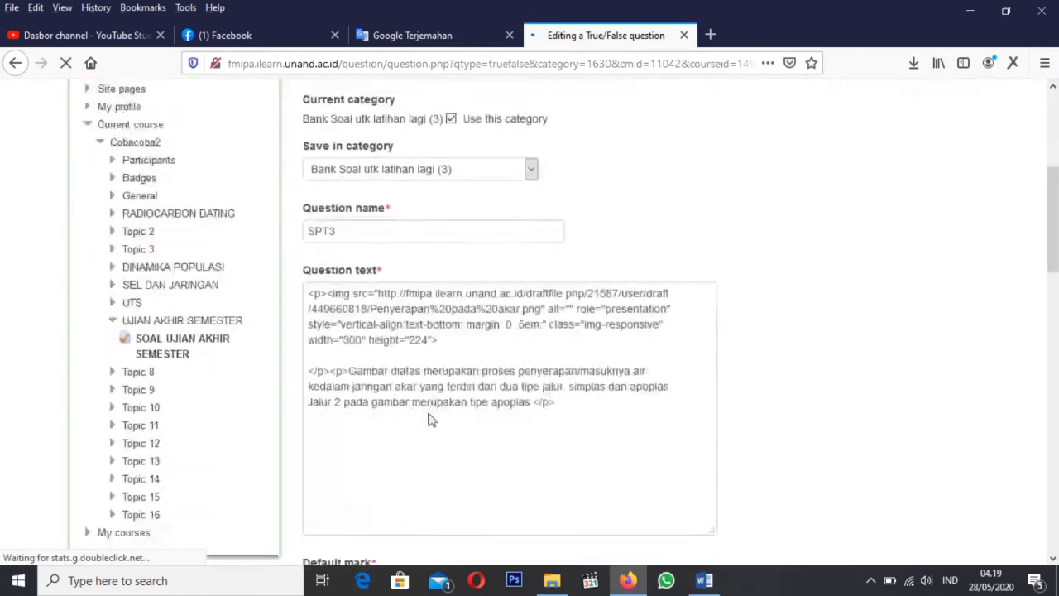
scroll(424, 413, down, 15)
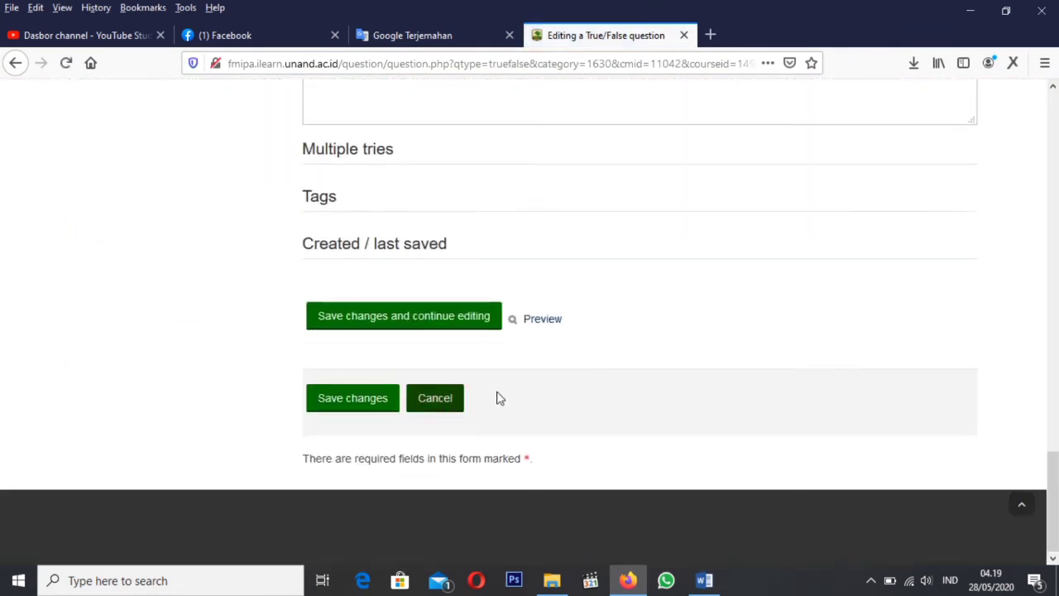
click(540, 322)
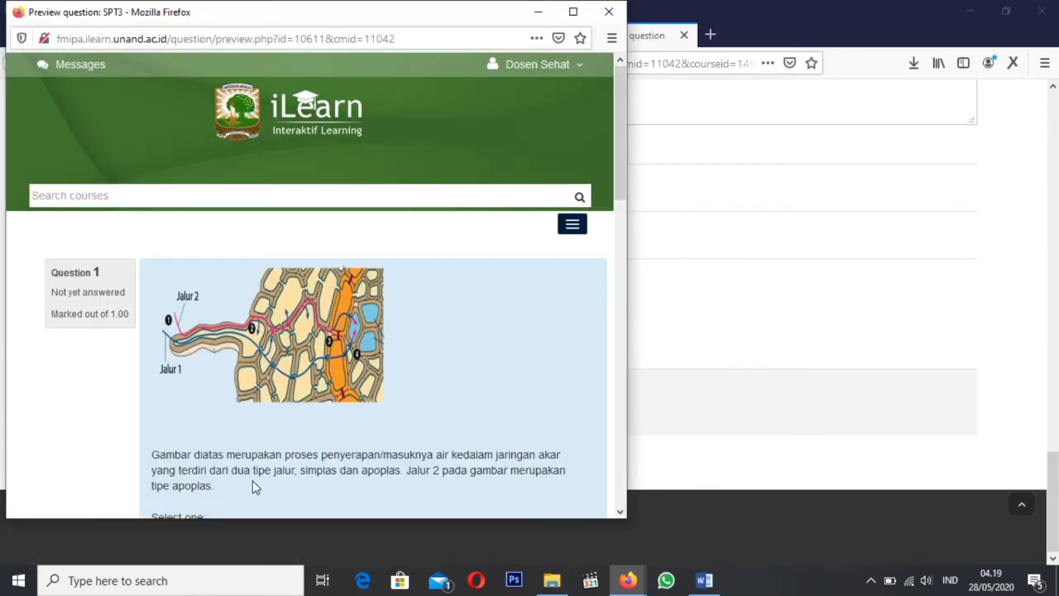
scroll(255, 488, down, 4)
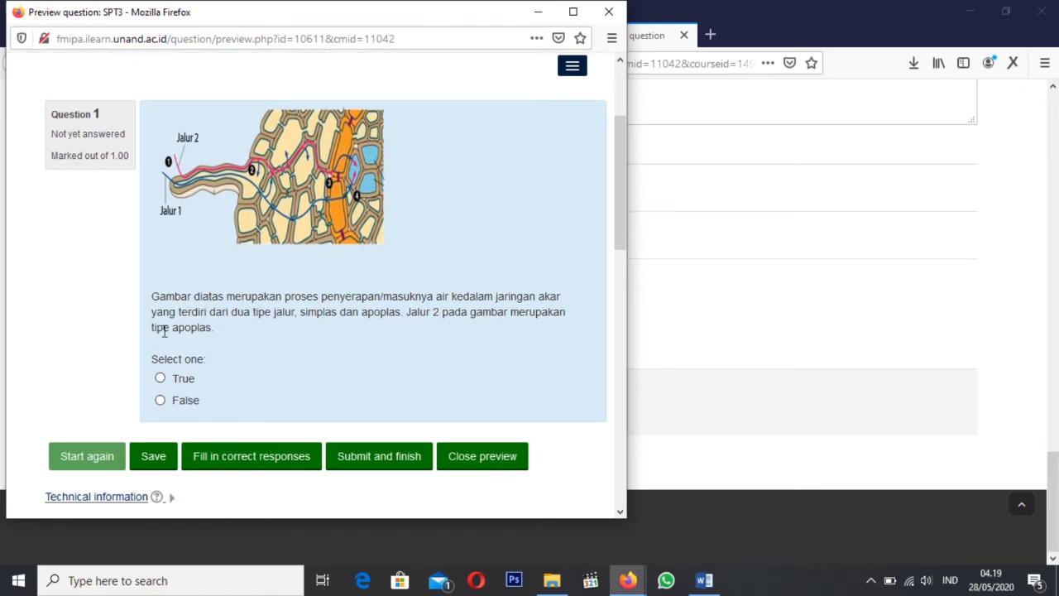
click(162, 378)
click(380, 457)
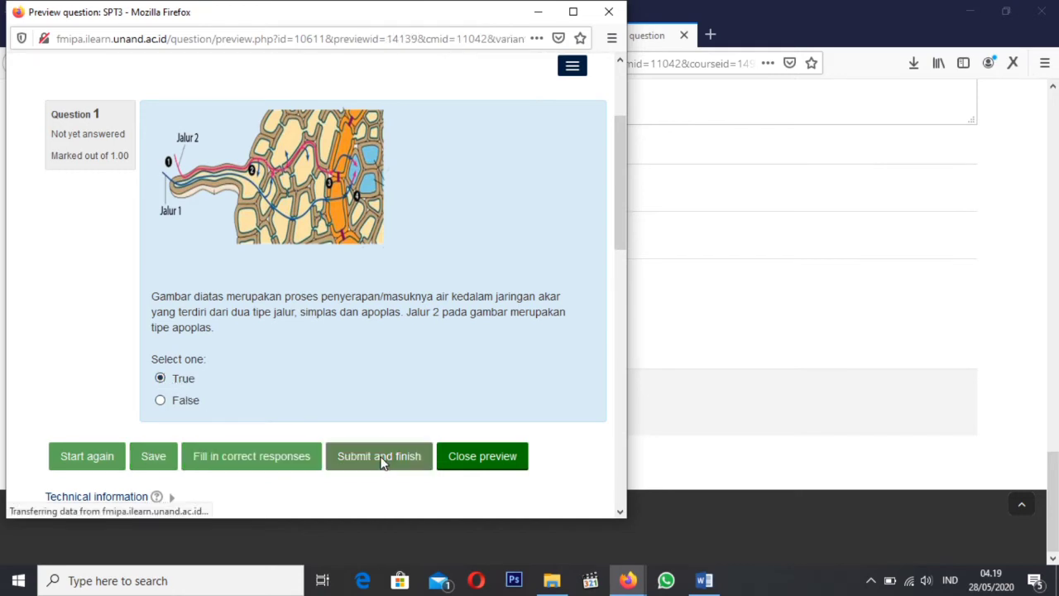
scroll(301, 398, down, 3)
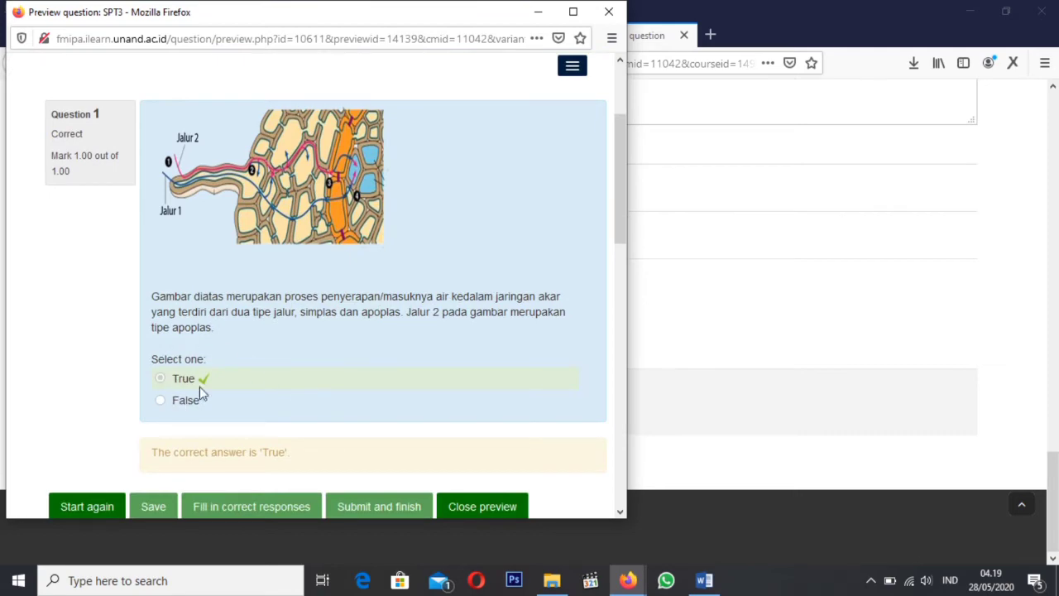
scroll(211, 389, down, 2)
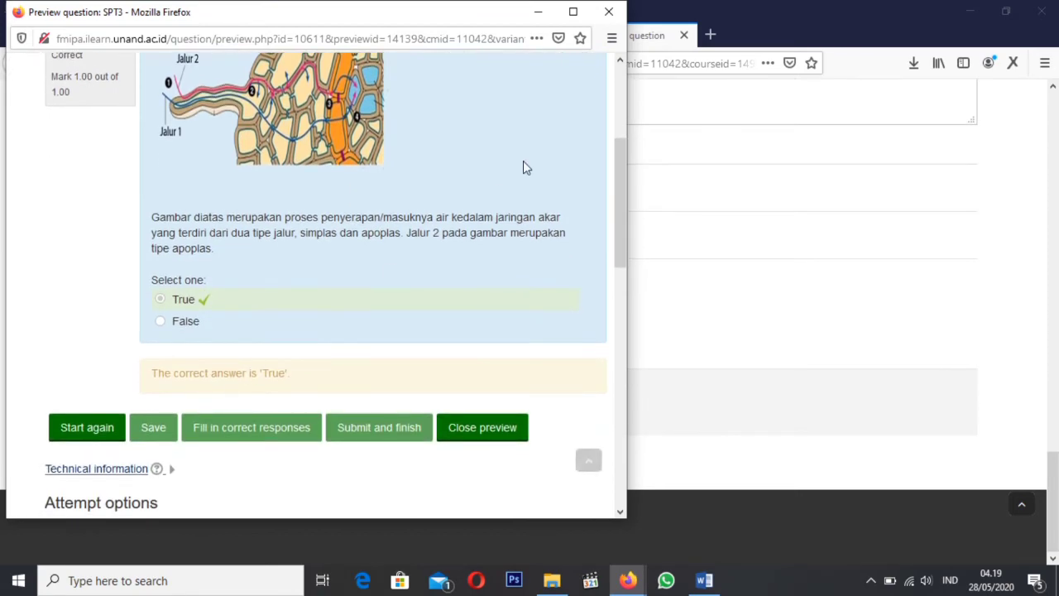
Maximize the preview window and restart the attempt, submitting it with the answer False.
click(572, 13)
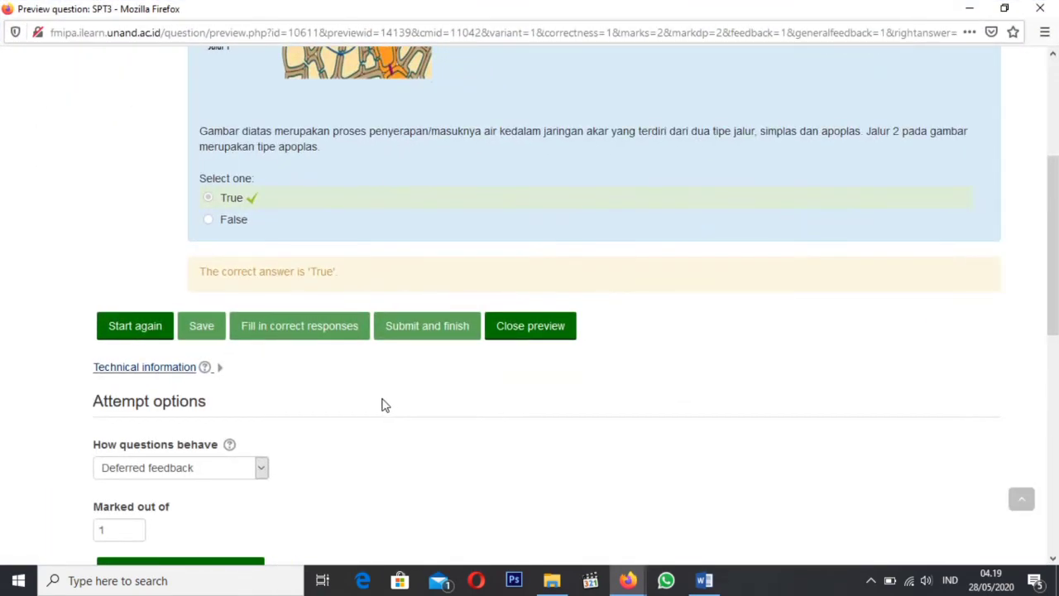
scroll(383, 406, up, 3)
scroll(382, 405, up, 2)
scroll(372, 406, down, 2)
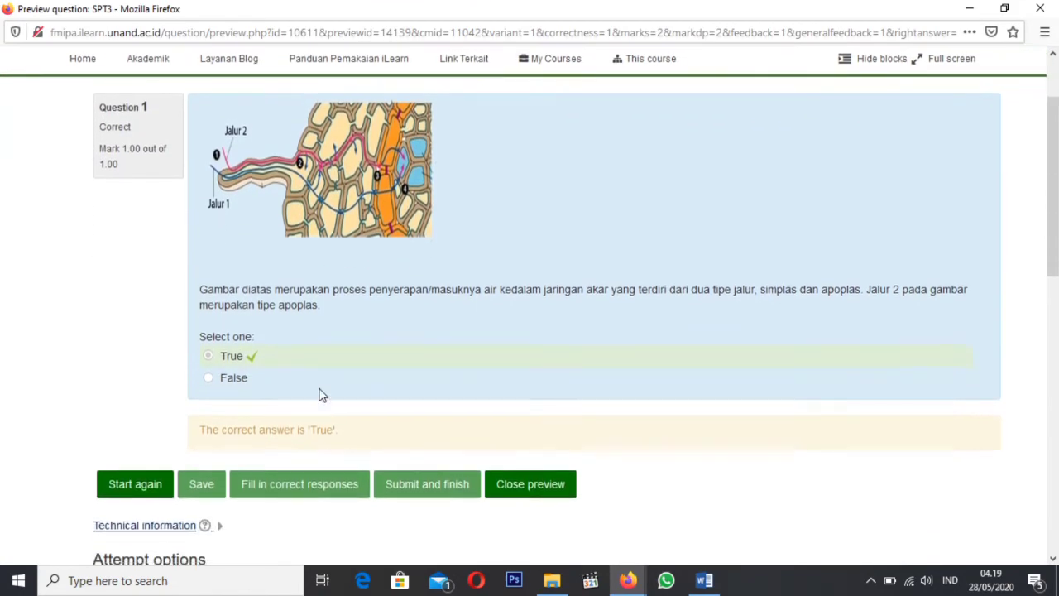
click(138, 484)
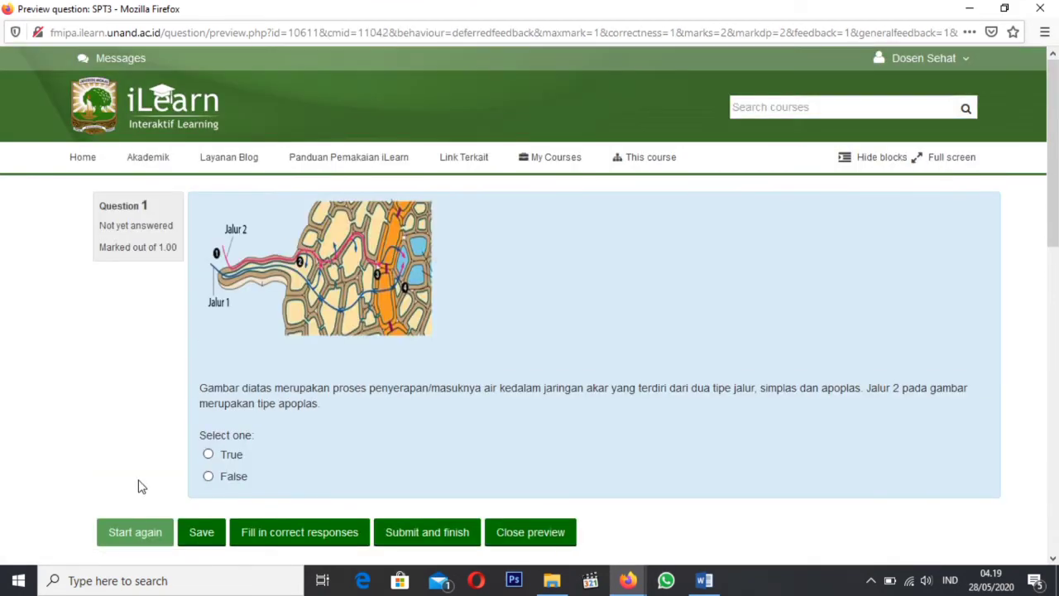
scroll(278, 490, down, 2)
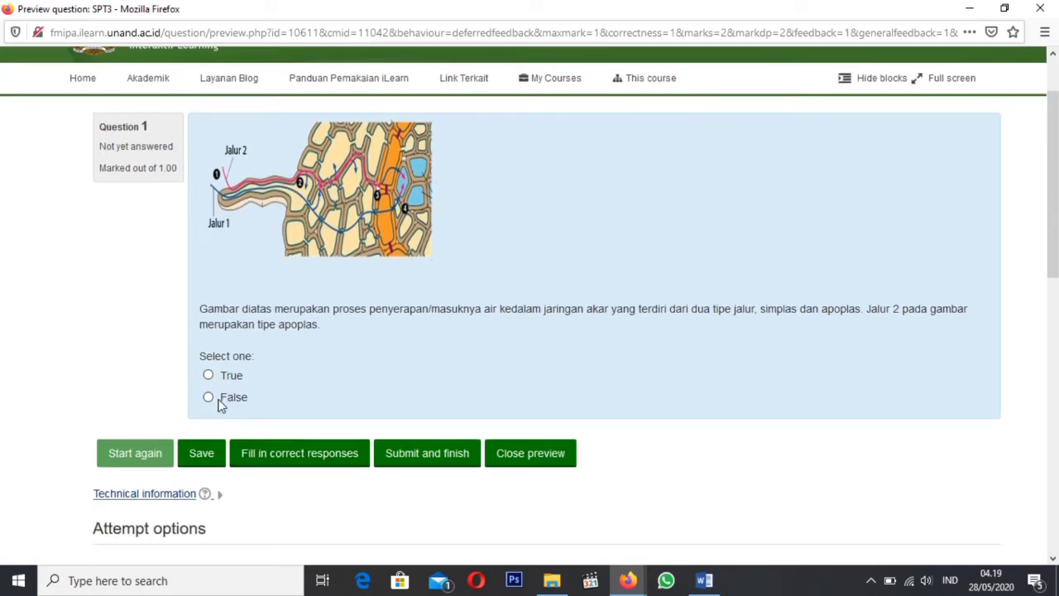
click(211, 398)
click(428, 460)
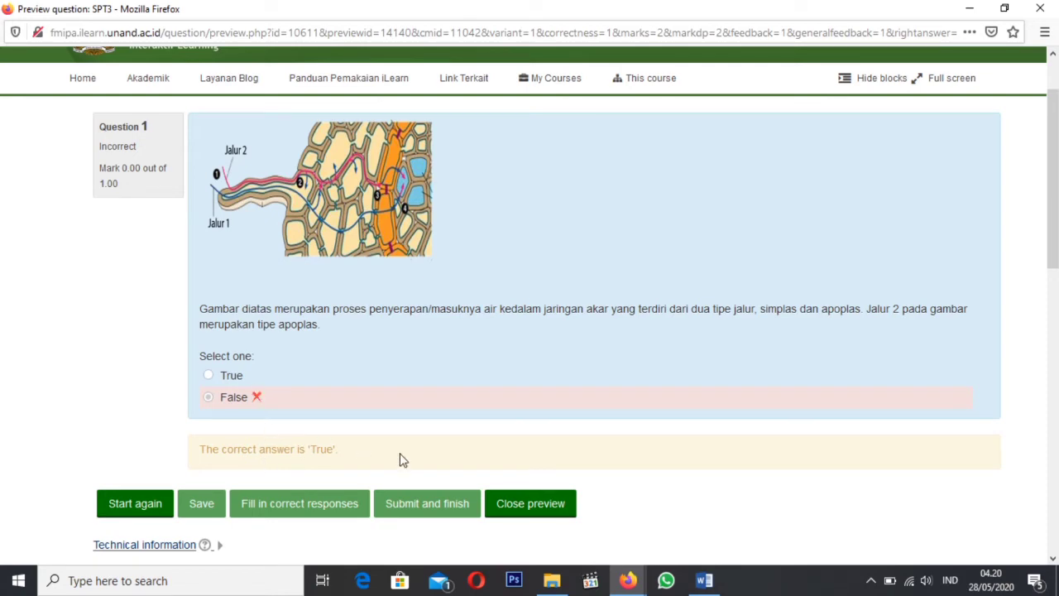
Close the preview and save the SPT3 question, returning to the question bank.
scroll(530, 509, down, 2)
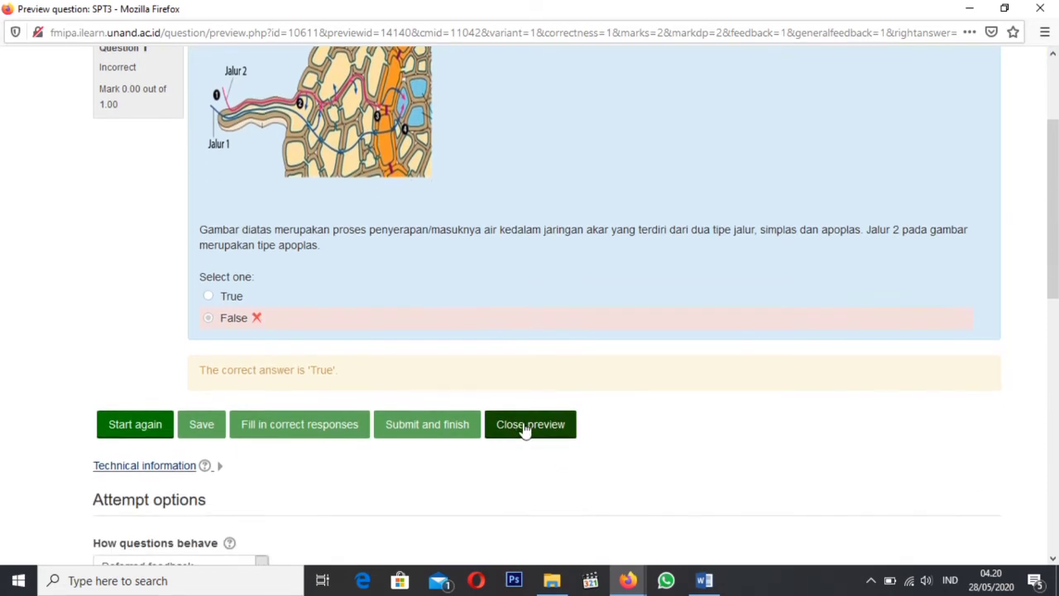
click(523, 425)
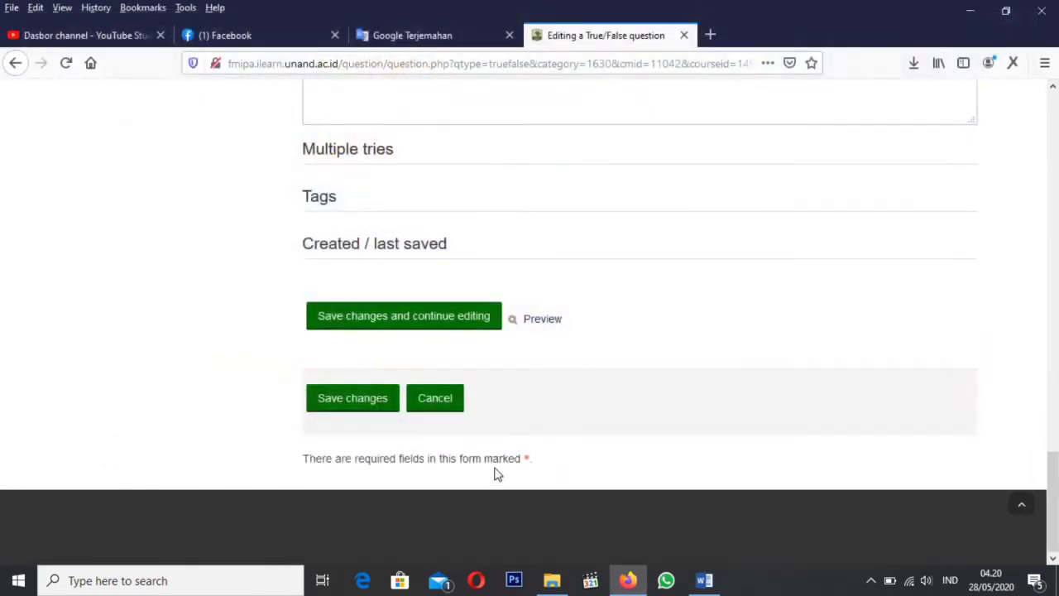
click(364, 407)
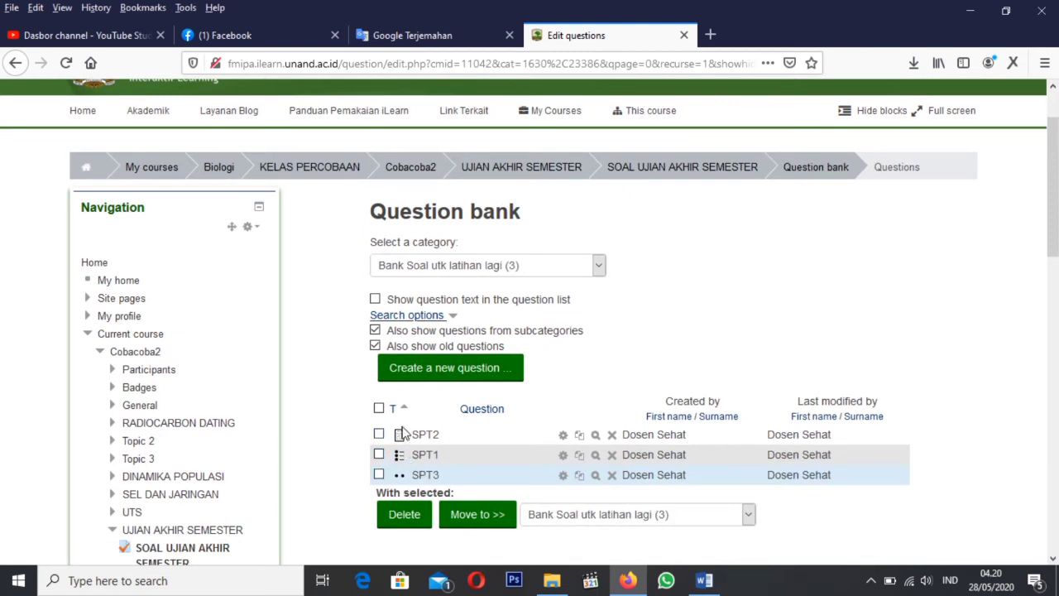
Start creating a new question in the question bank, and switch to Word to read the numerical question in section D.
scroll(455, 460, down, 2)
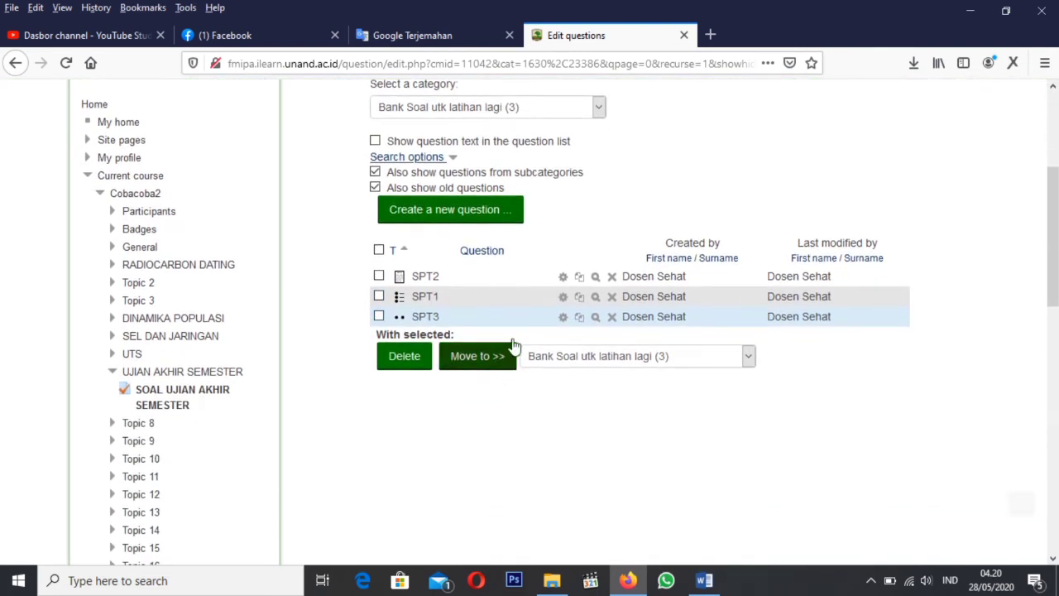
click(447, 212)
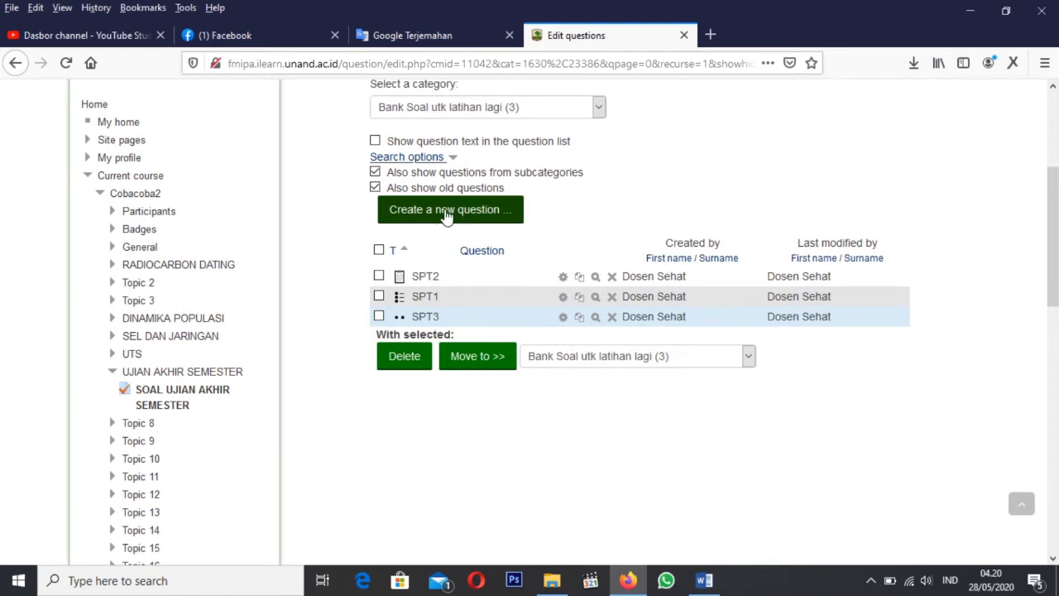
click(704, 581)
scroll(482, 472, down, 1)
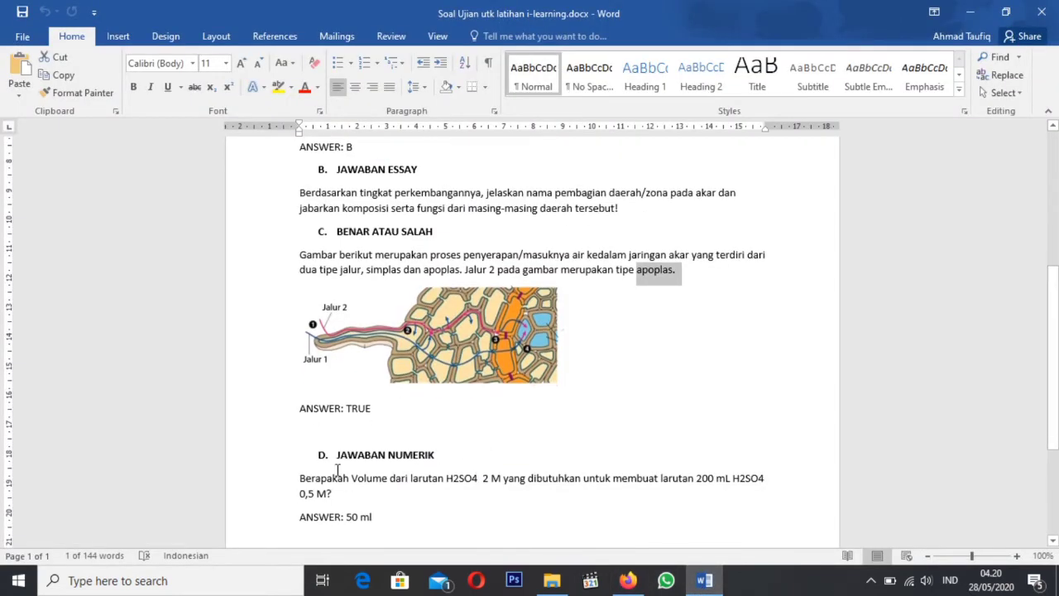
Return to the question bank in Firefox, add a Numerical question and name it SPT4.
drag(335, 458, 437, 457)
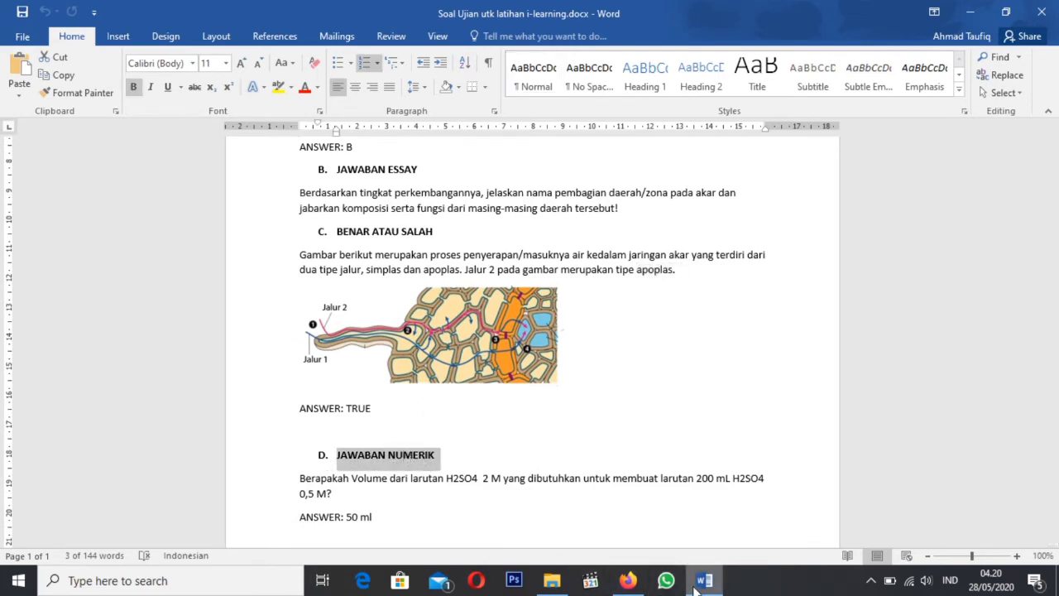
click(628, 581)
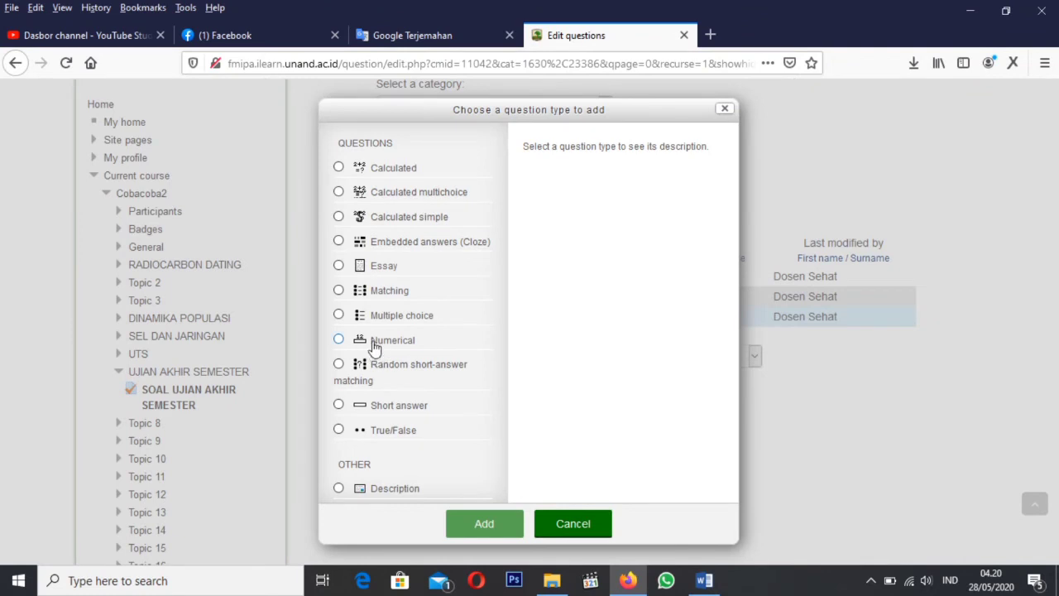
click(338, 340)
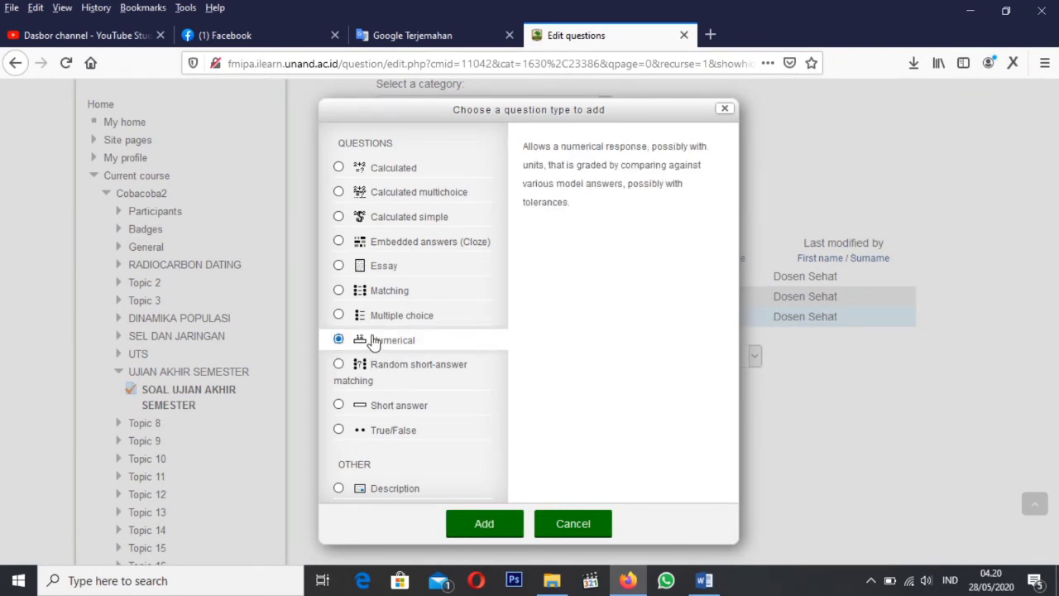
click(488, 522)
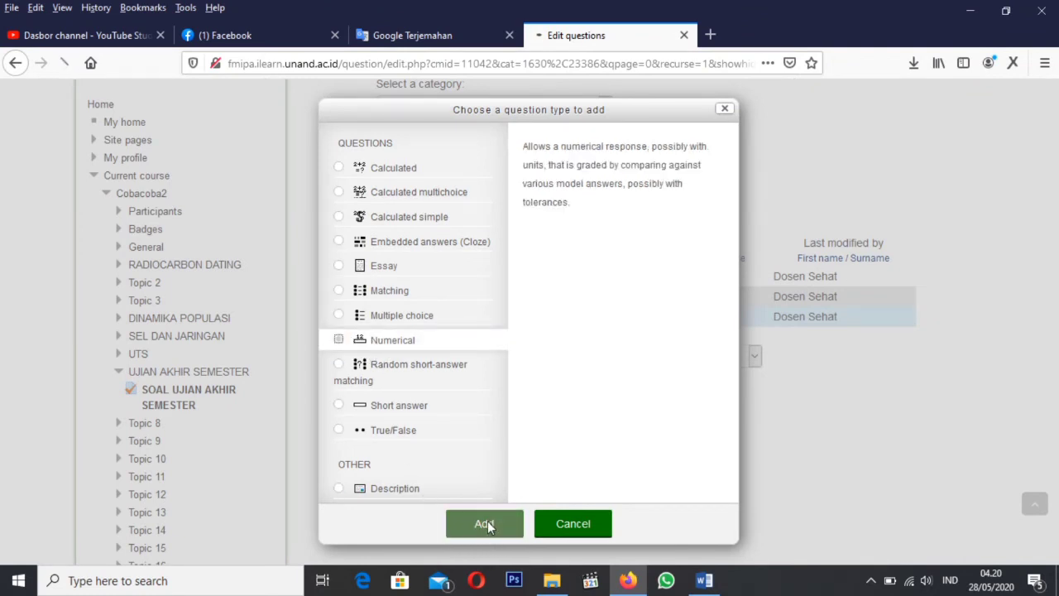
scroll(355, 496, down, 2)
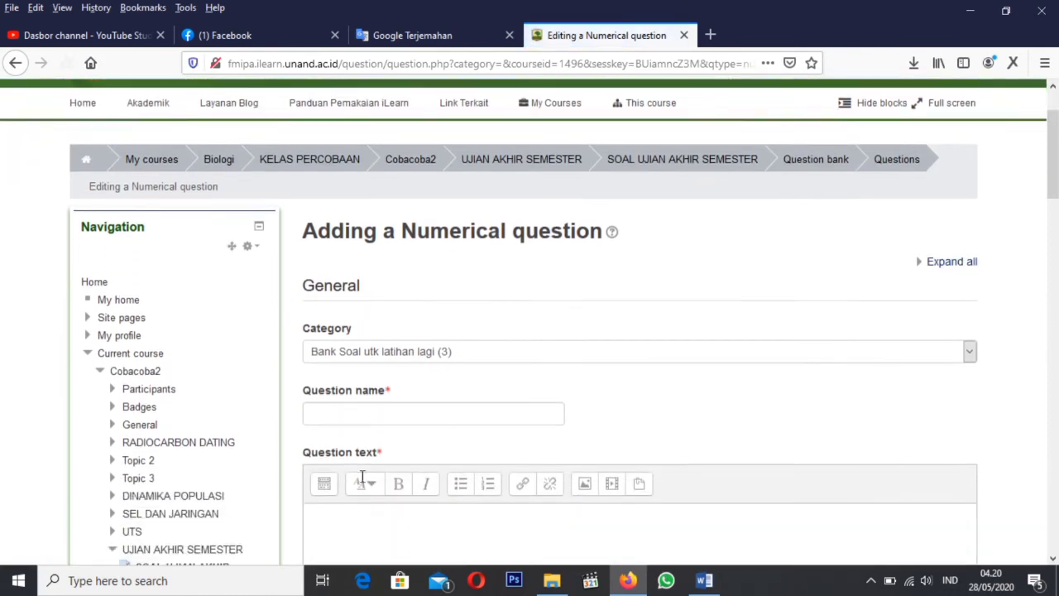
click(369, 340)
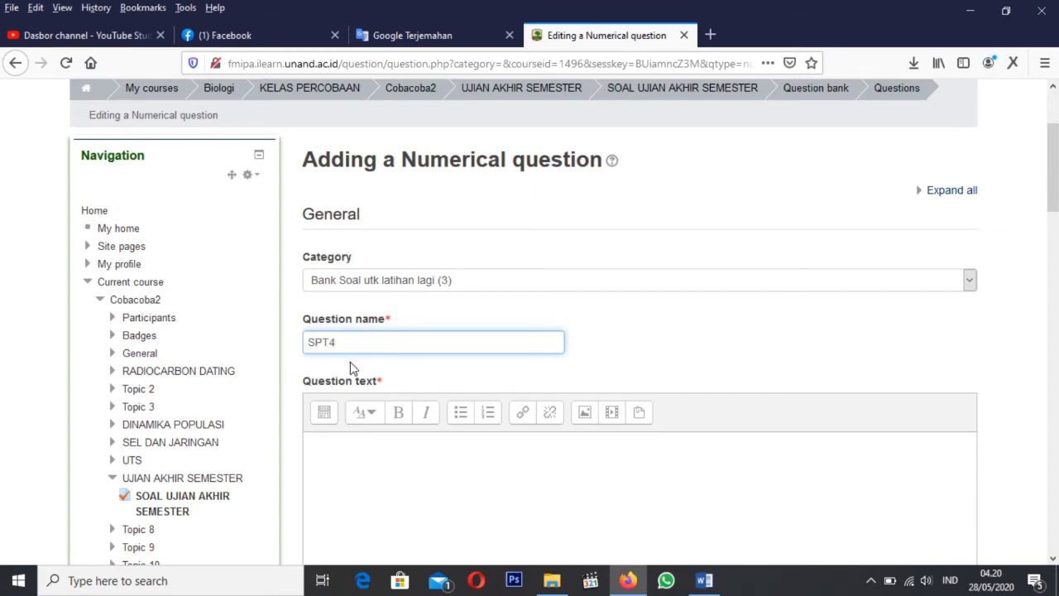
Copy the H2SO4 volume question from section D in Word into SPT4's question text in Firefox, and append "(.........ml)".
scroll(390, 403, down, 2)
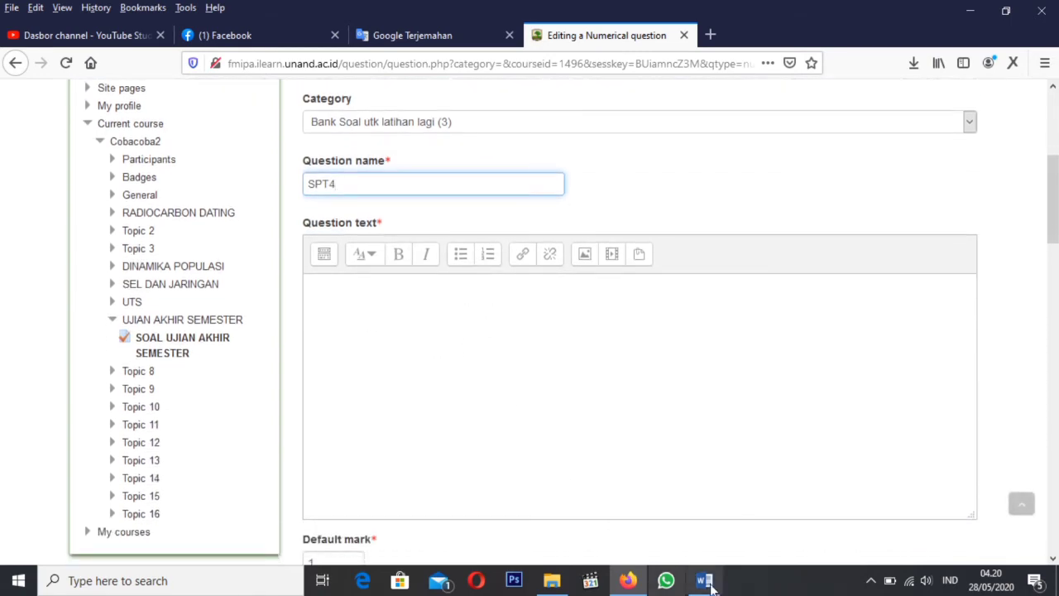
click(704, 582)
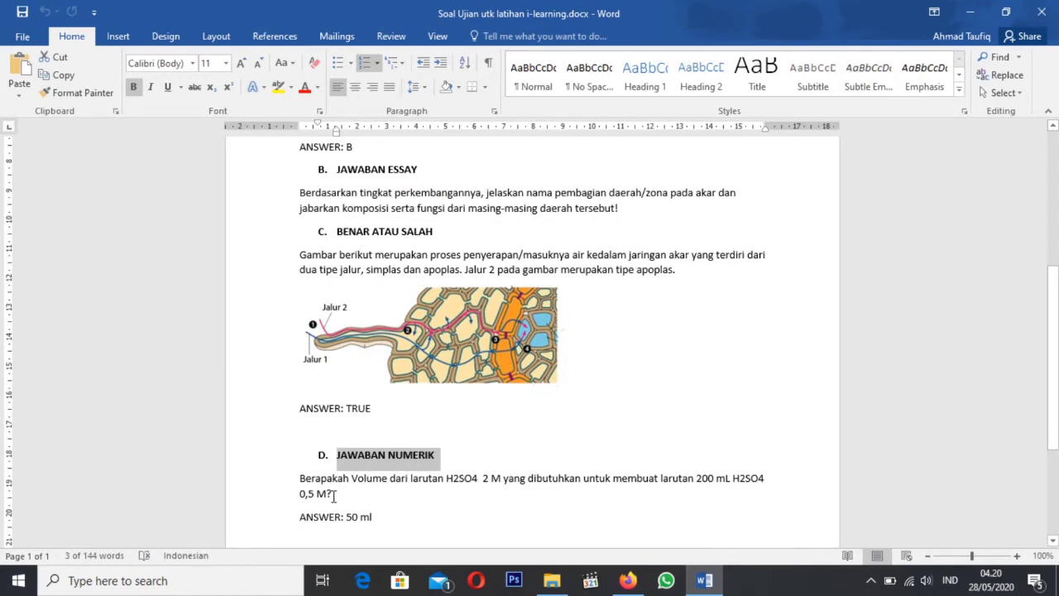
click(334, 494)
triple_click(329, 494)
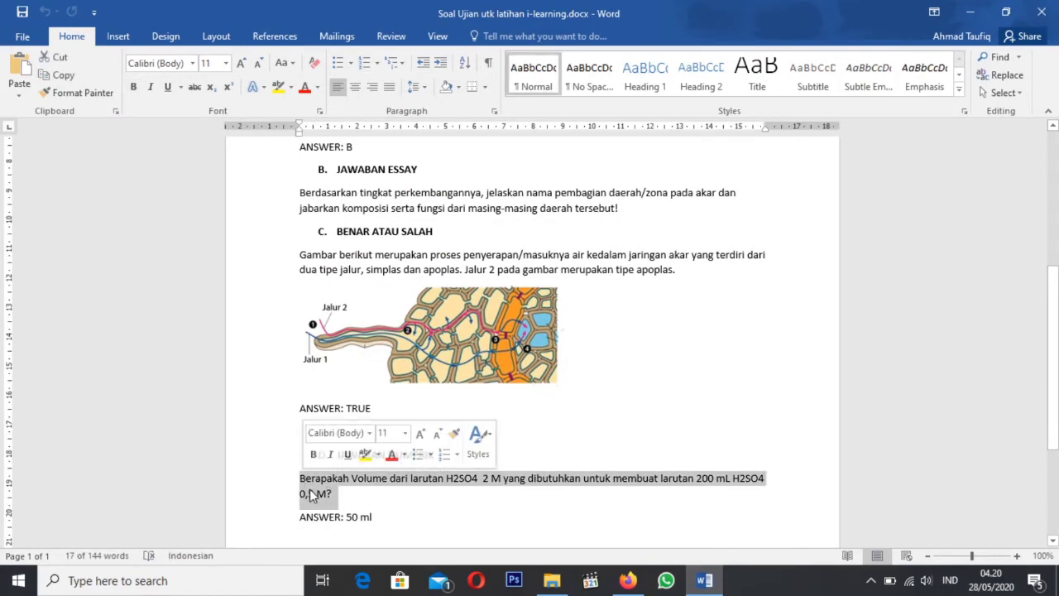
right_click(312, 494)
click(345, 304)
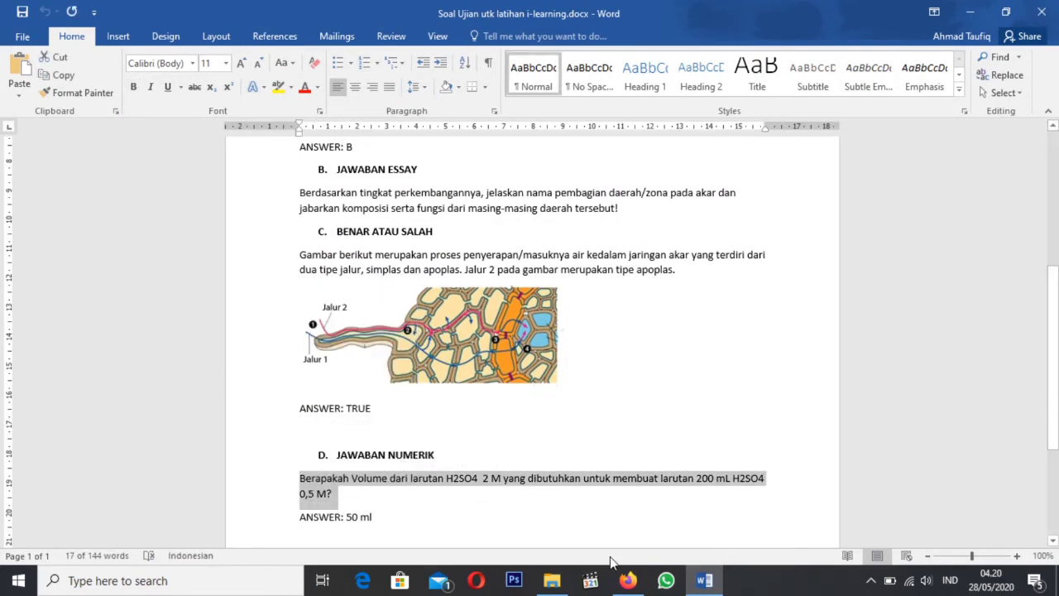
click(628, 580)
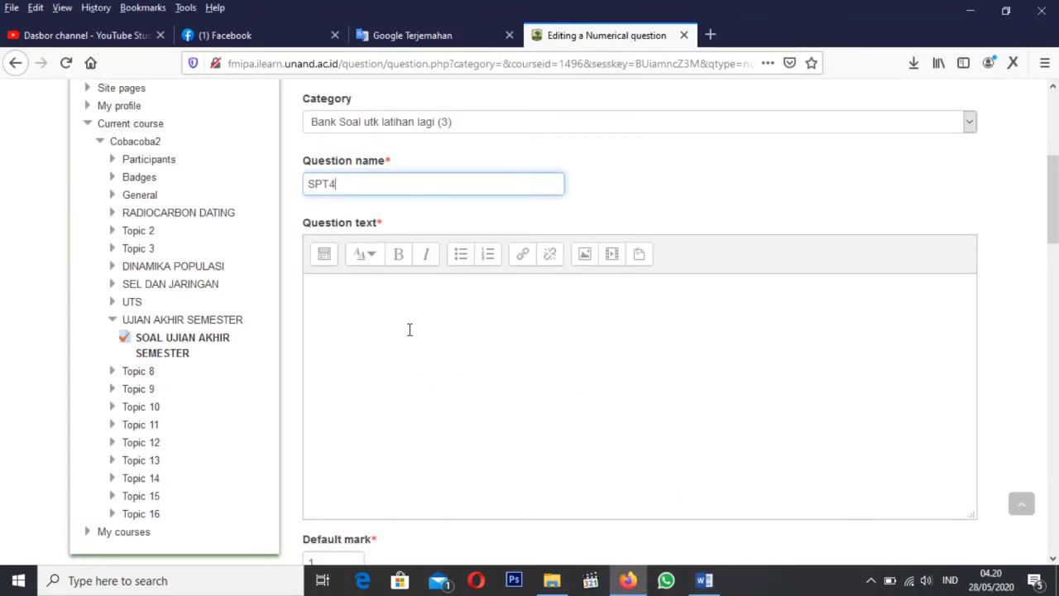
right_click(357, 305)
click(387, 362)
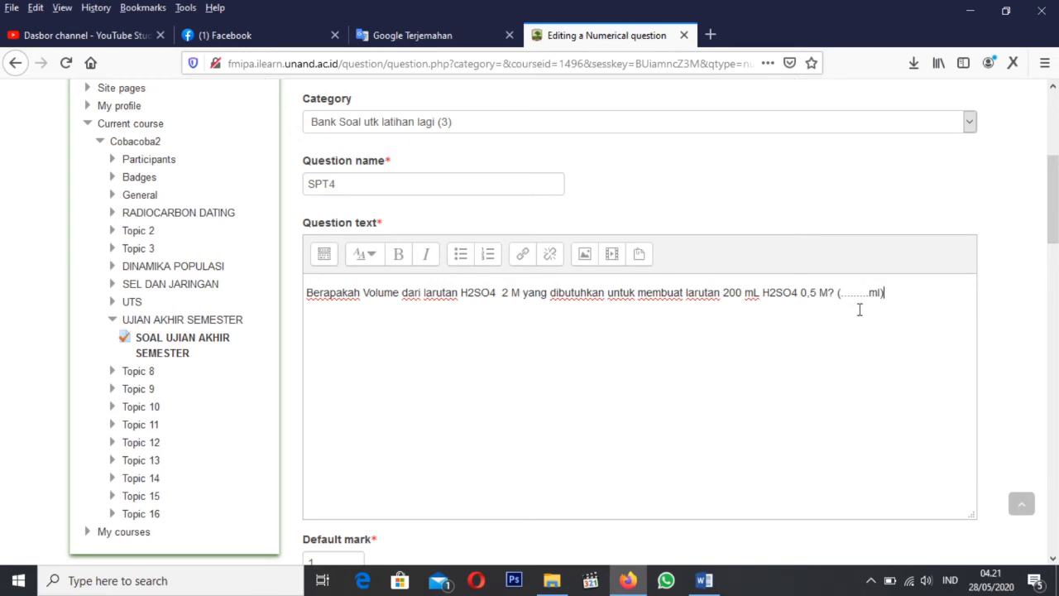
Check the section D answer in Word, then in Firefox set Answer 1 to 50 with a grade of 100%.
scroll(352, 454, down, 5)
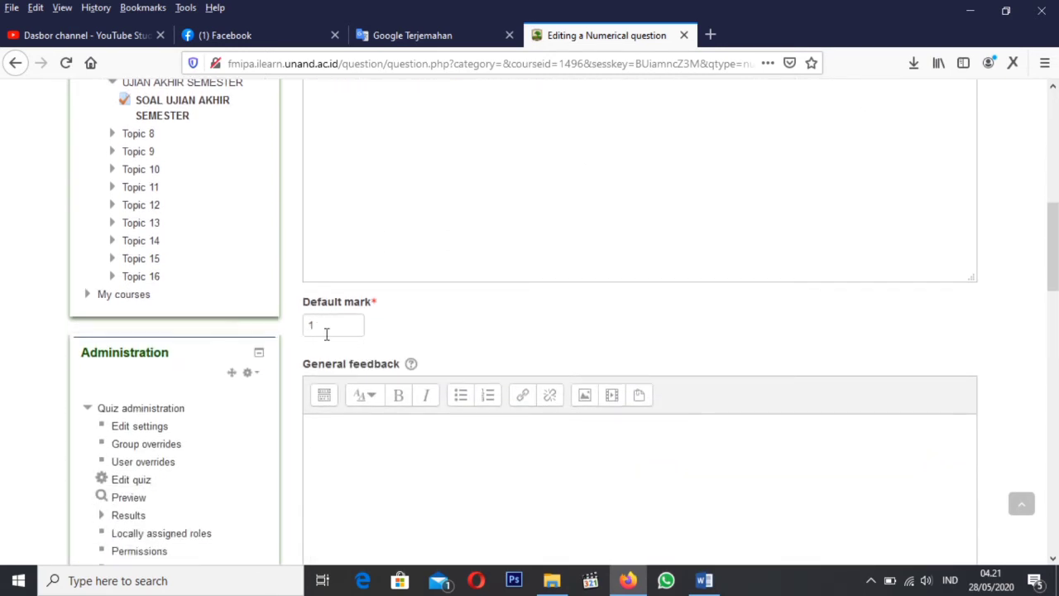
scroll(328, 336, down, 7)
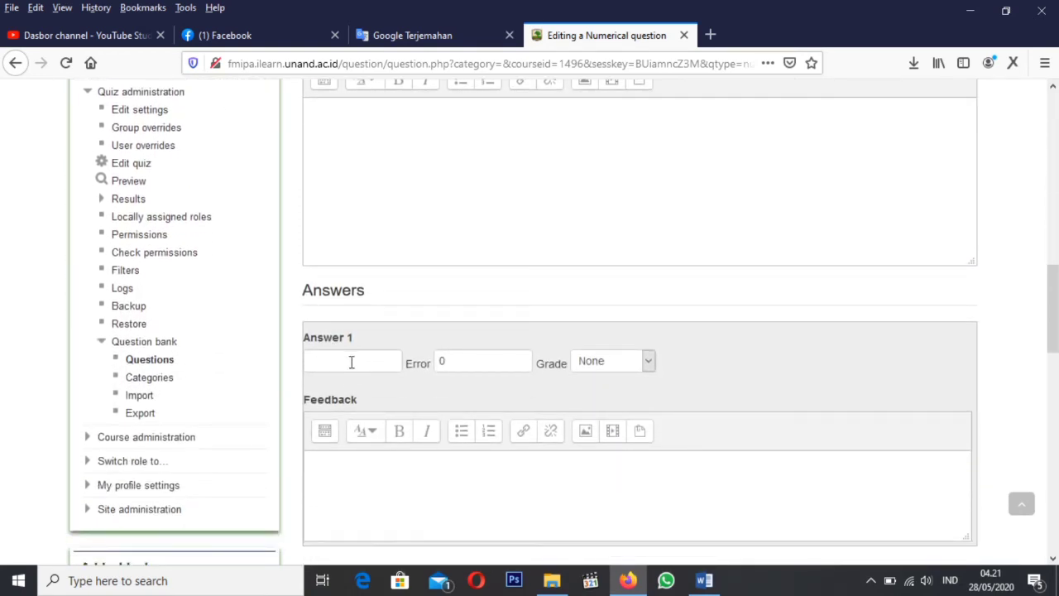
click(345, 361)
click(704, 580)
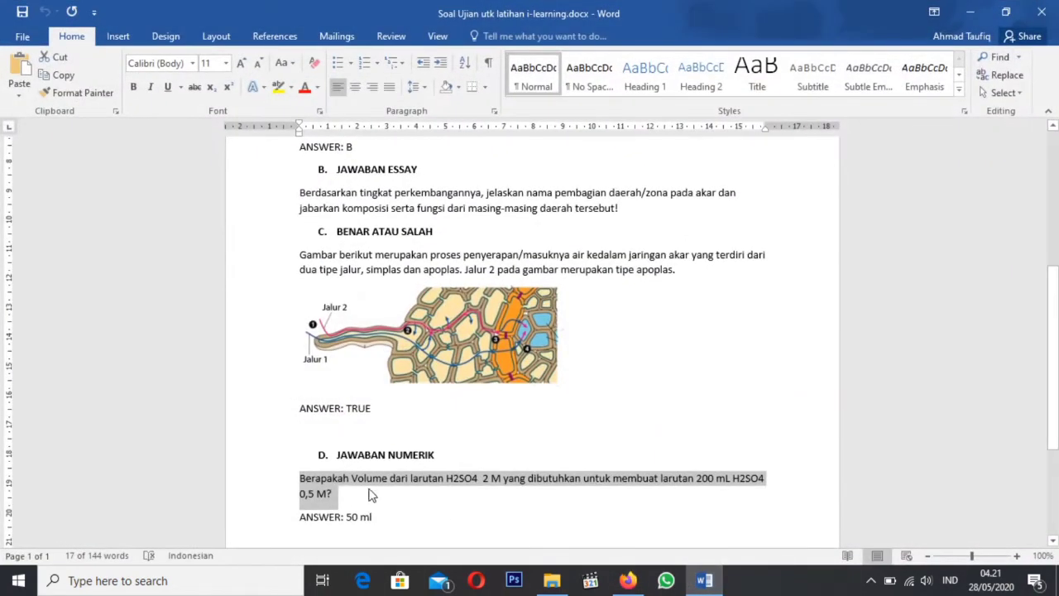
drag(346, 516, 372, 516)
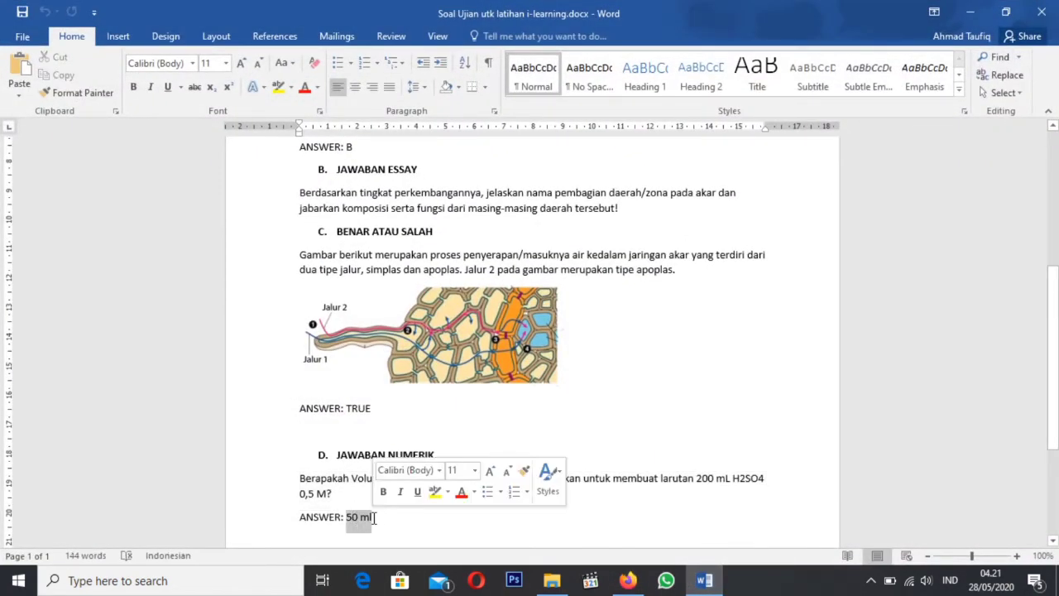
key(ctrl+c)
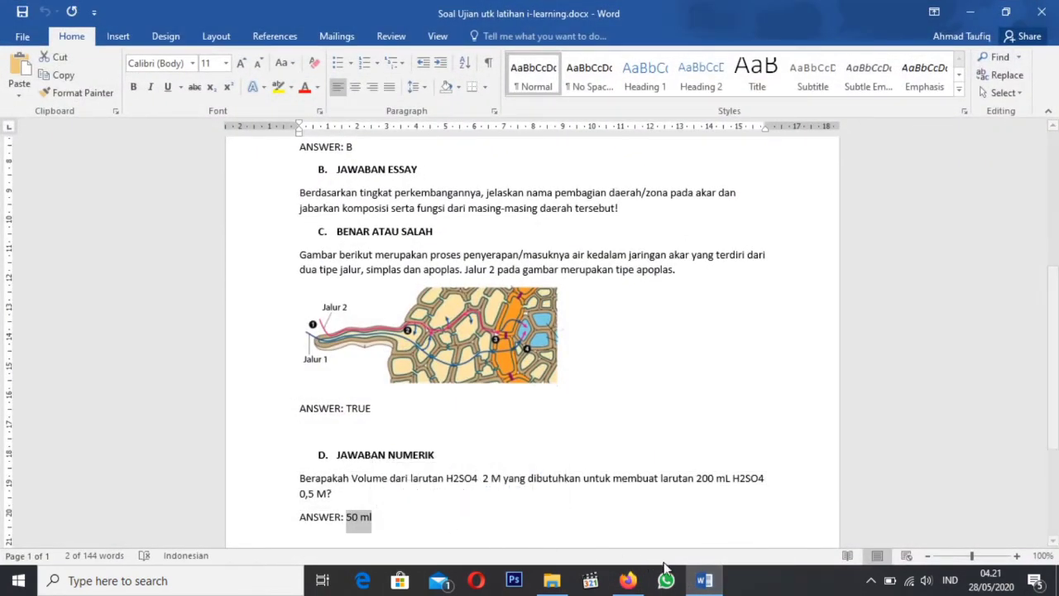
click(709, 584)
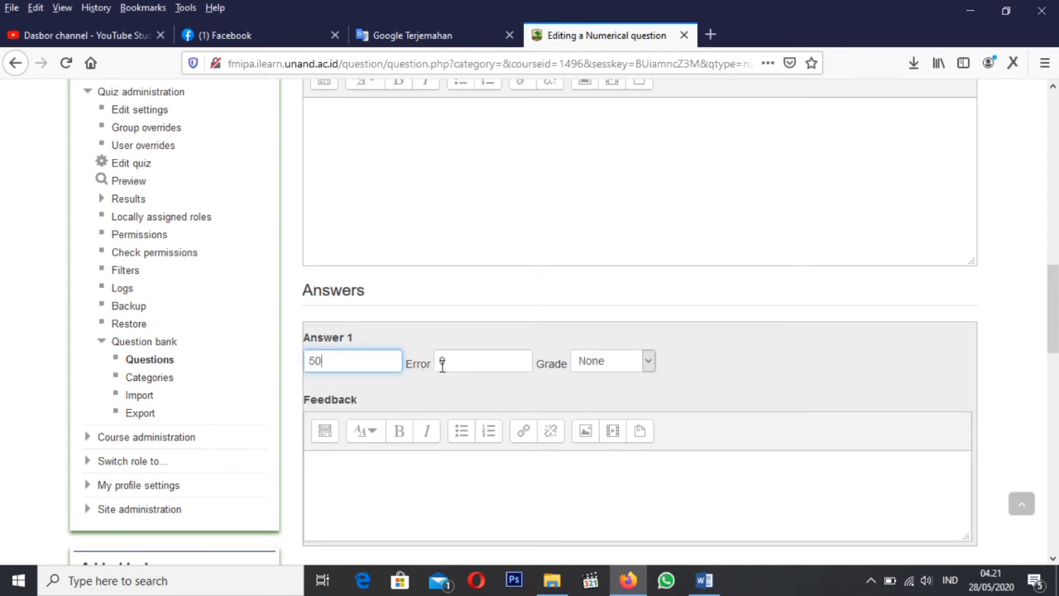
click(604, 369)
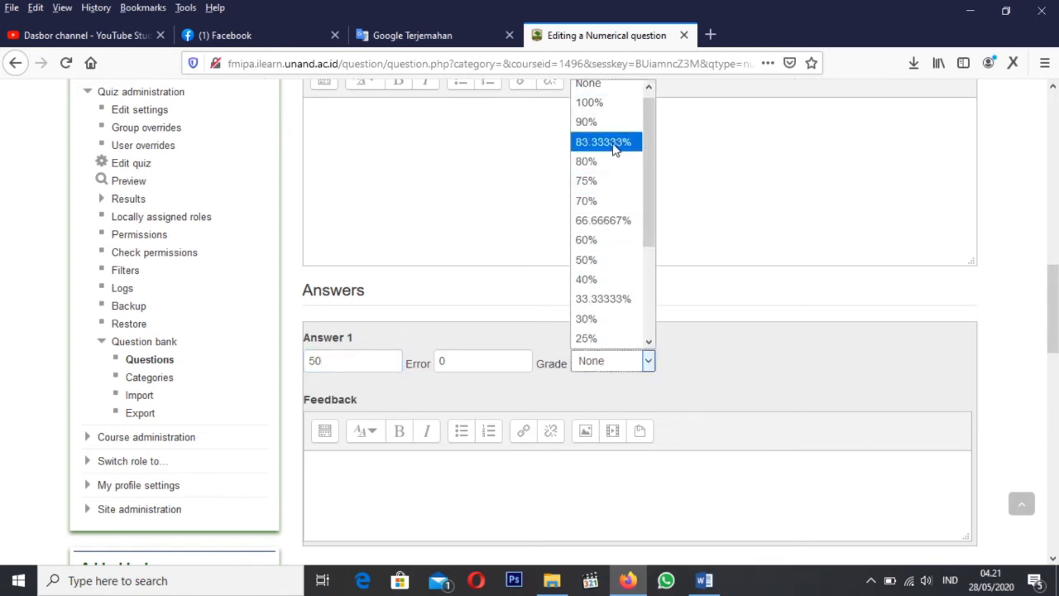
click(589, 109)
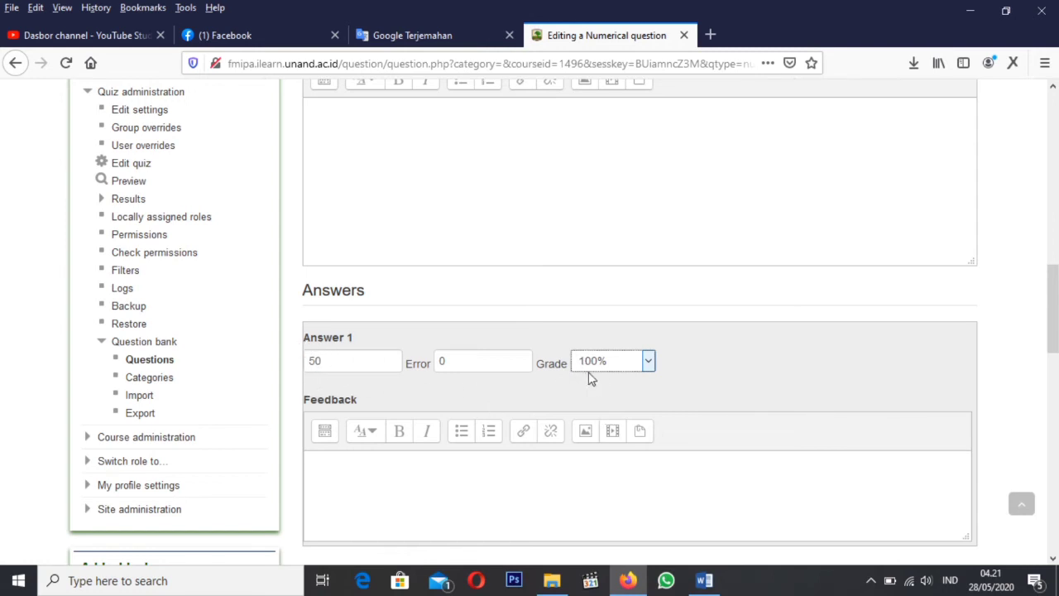
Save the SPT4 question and continue editing it.
scroll(586, 378, down, 9)
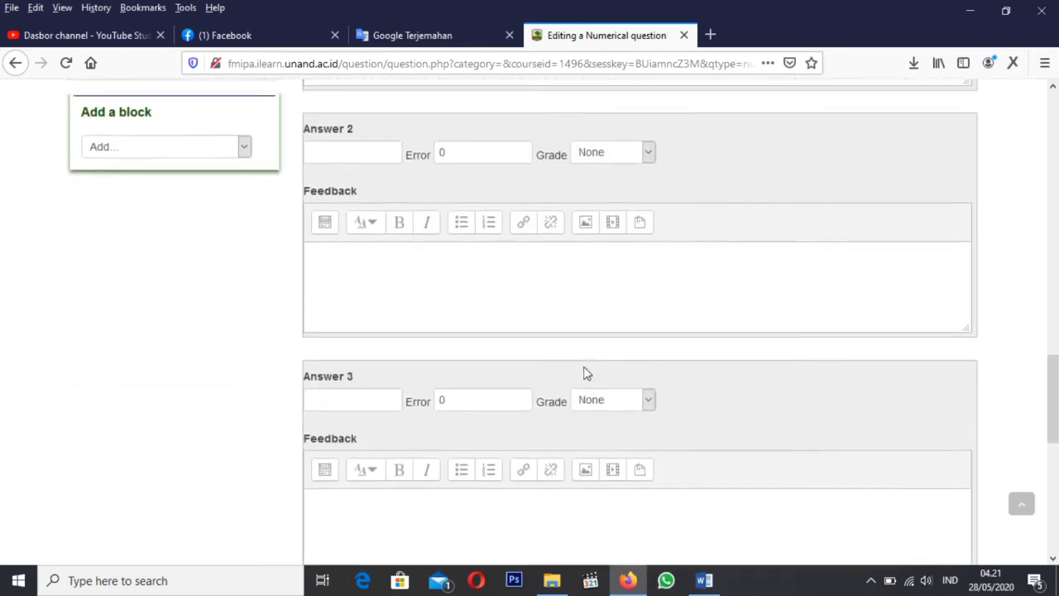
scroll(513, 374, up, 5)
scroll(462, 376, down, 6)
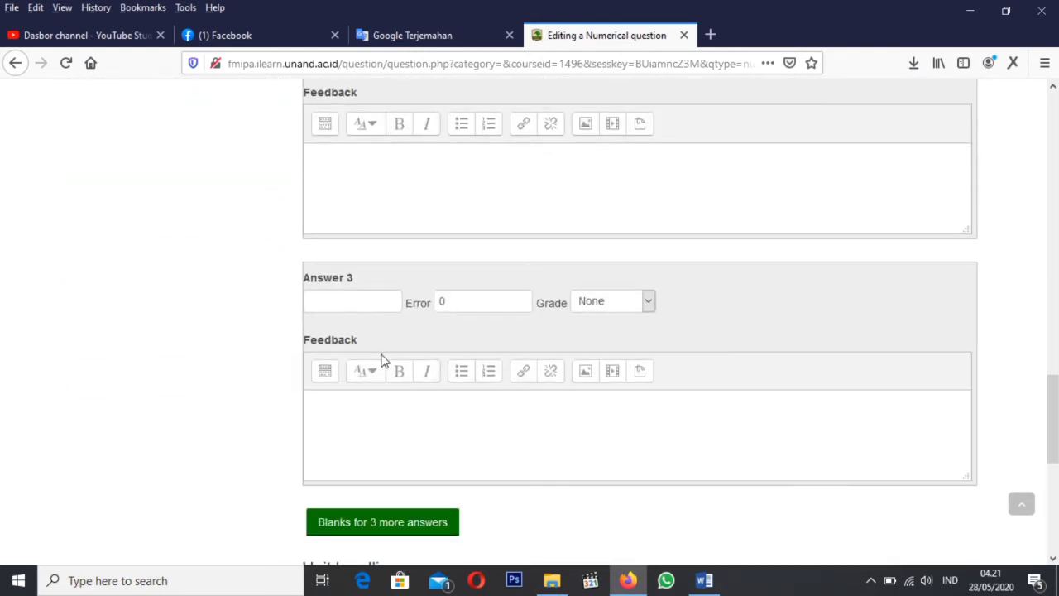
scroll(392, 371, down, 7)
scroll(355, 379, down, 2)
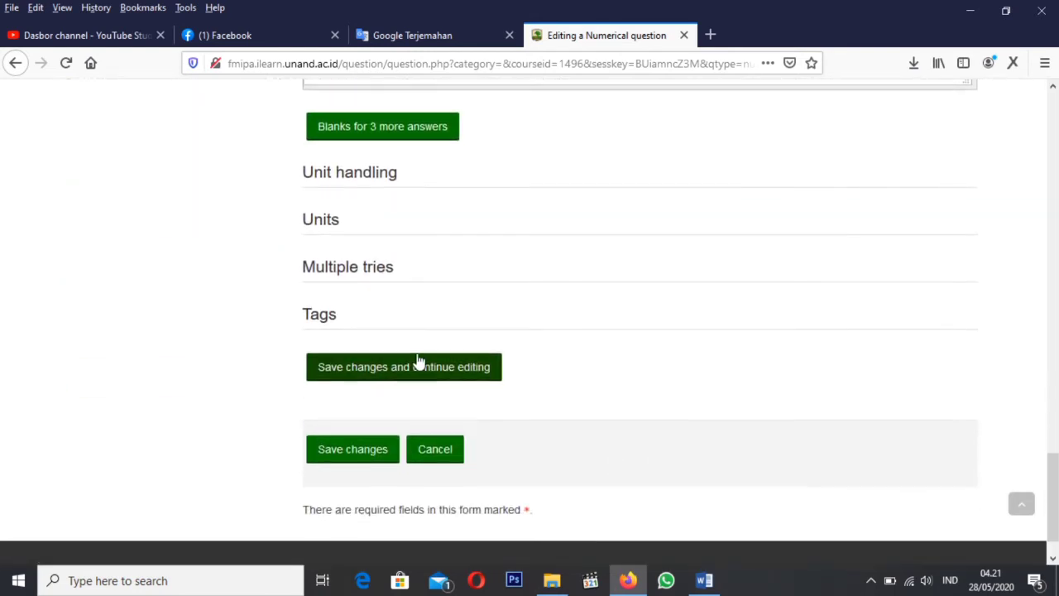
scroll(350, 371, down, 2)
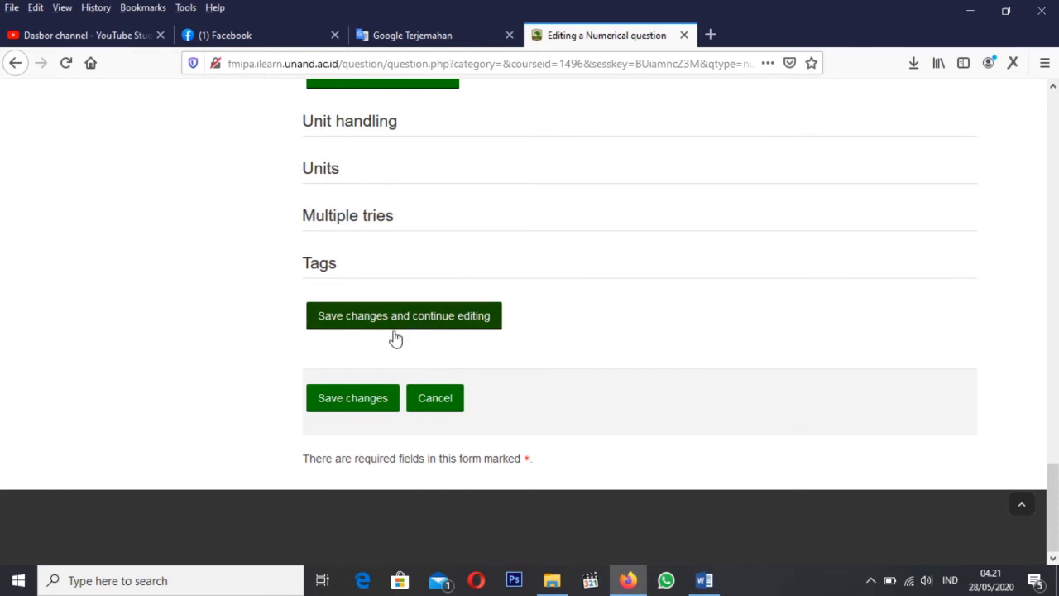
click(394, 321)
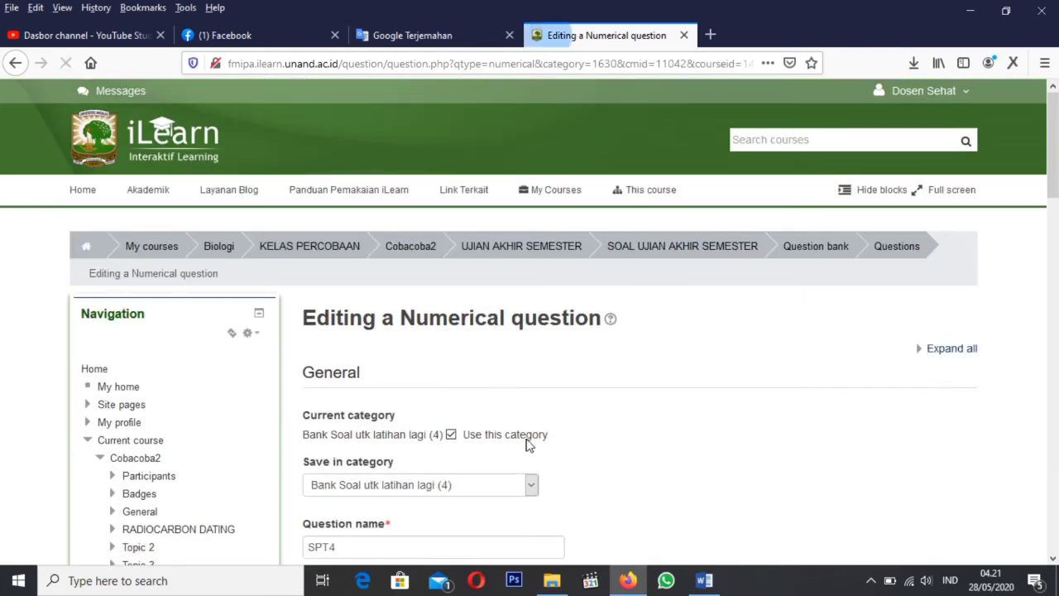
Preview question SPT4 in a maximized window and submit the attempt with the answer 50.
scroll(530, 445, down, 20)
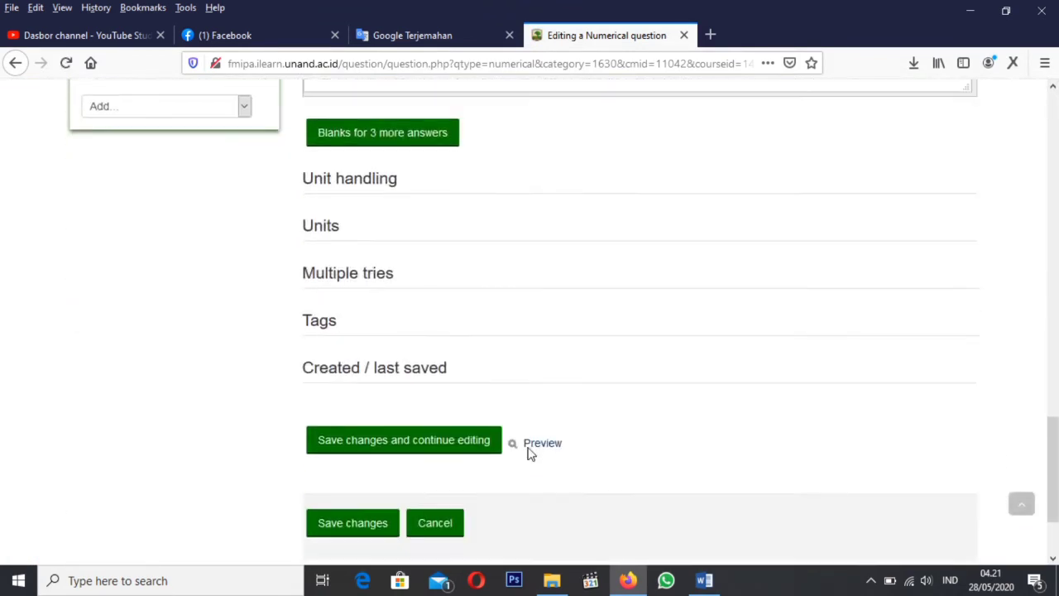
scroll(529, 453, down, 2)
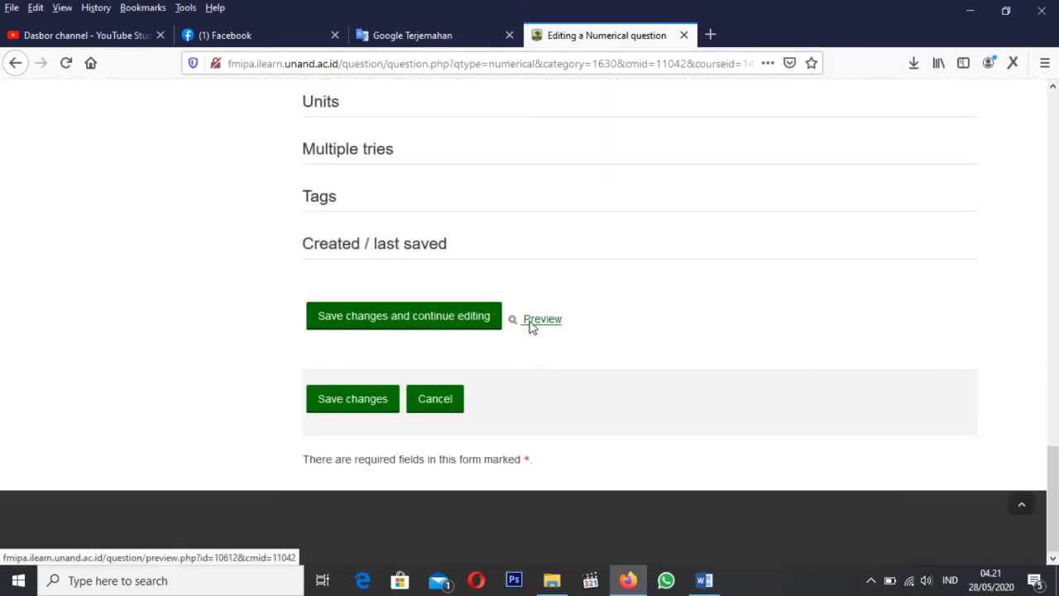
click(542, 320)
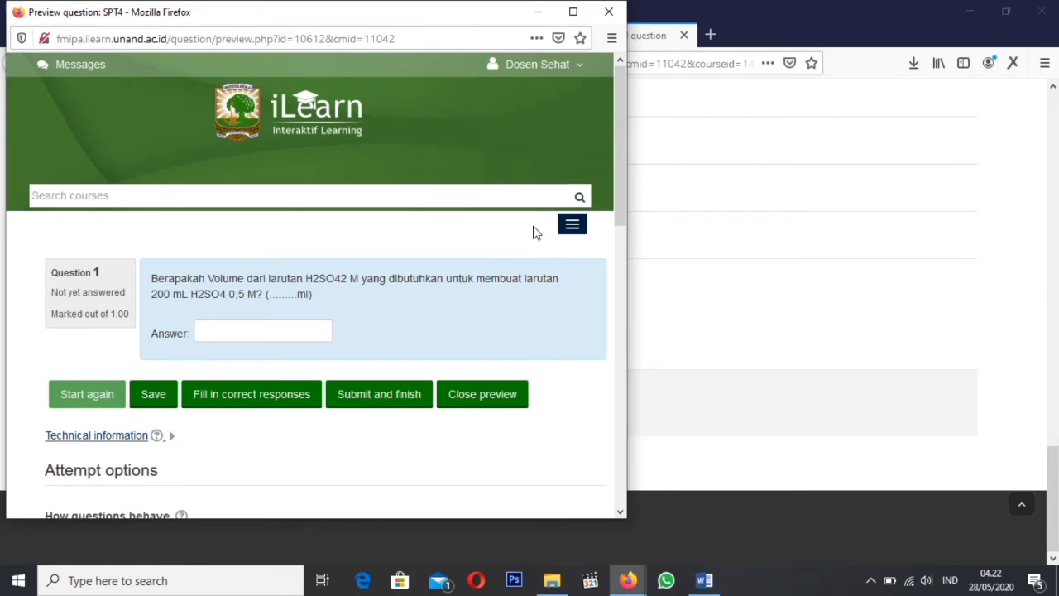
click(573, 11)
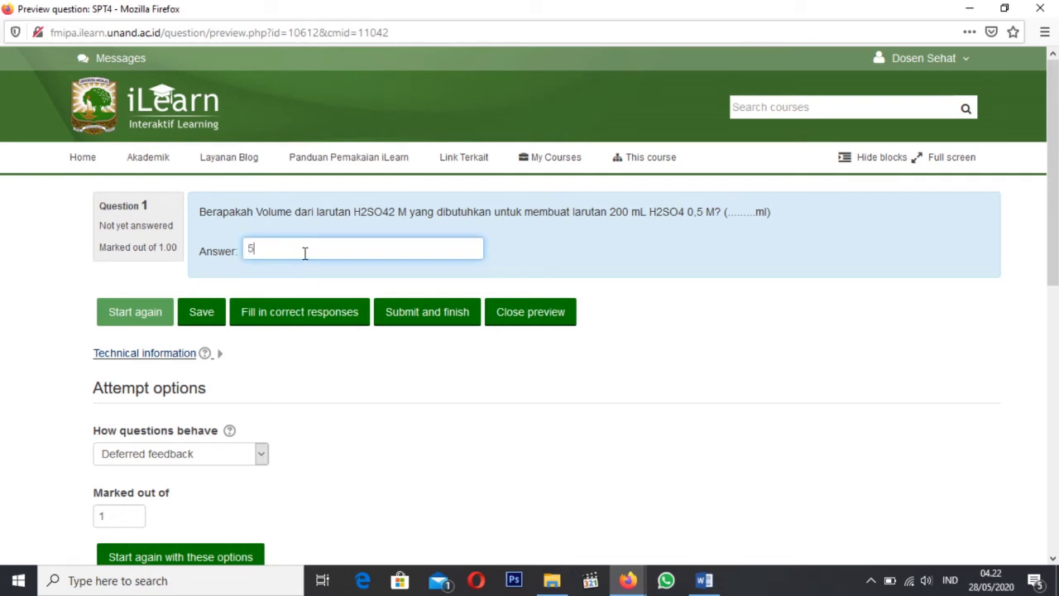
click(436, 319)
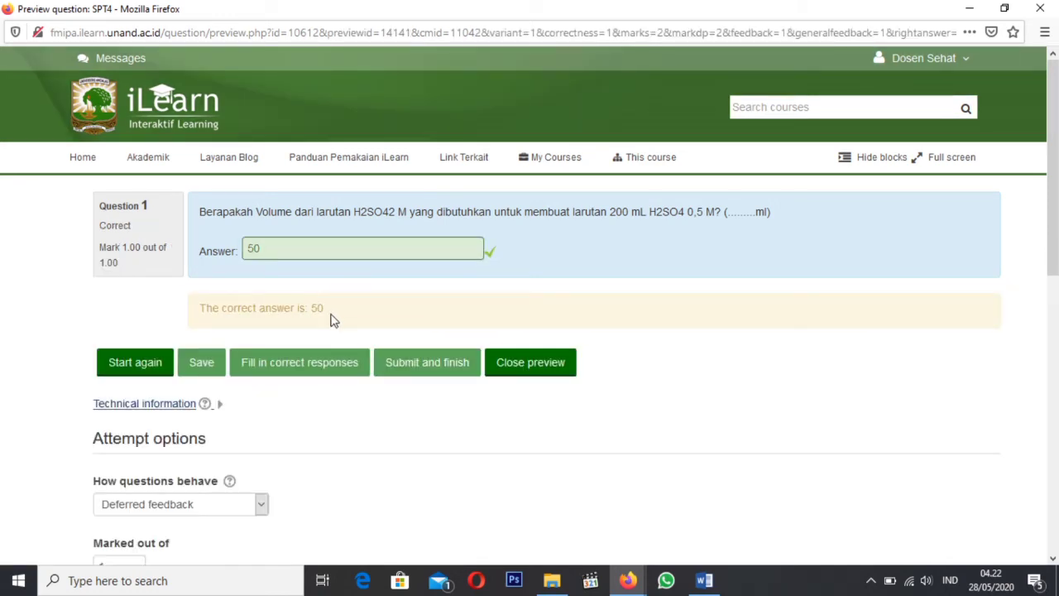
Restart the SPT4 preview attempt and submit it with the answer 51.
drag(729, 212, 745, 212)
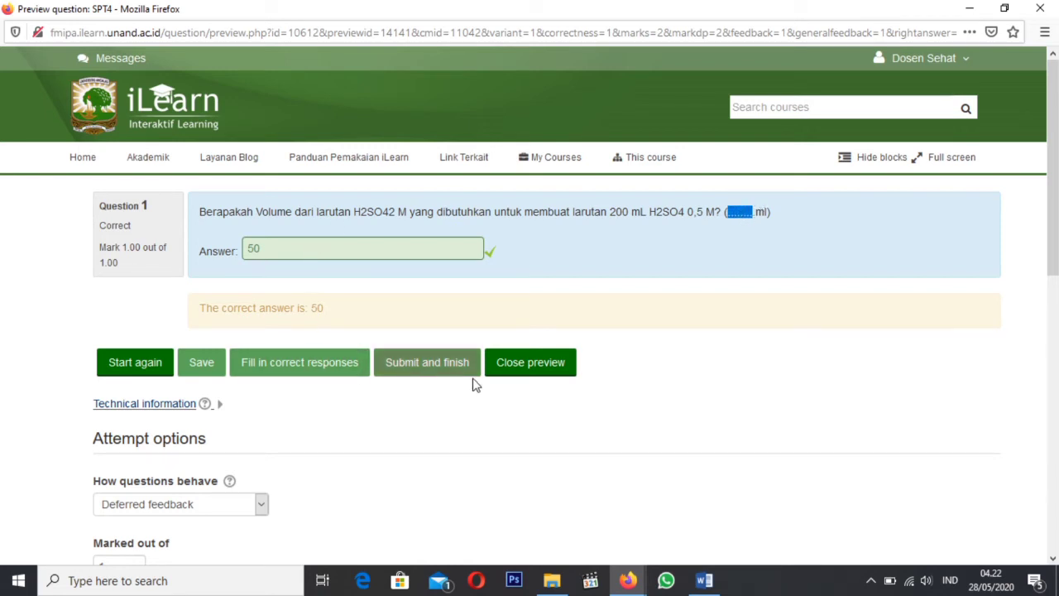
click(253, 369)
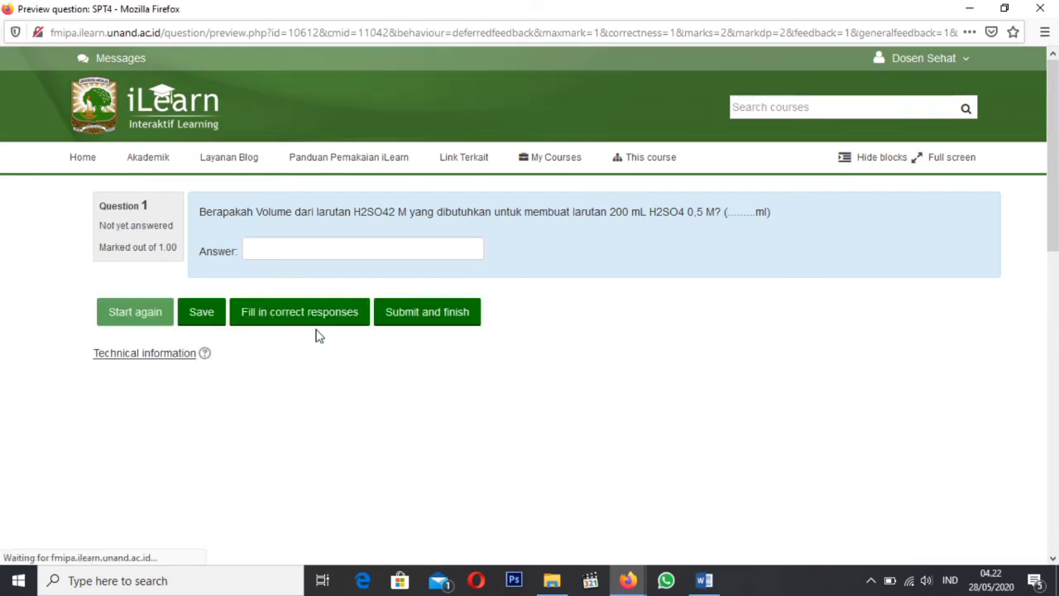
click(283, 250)
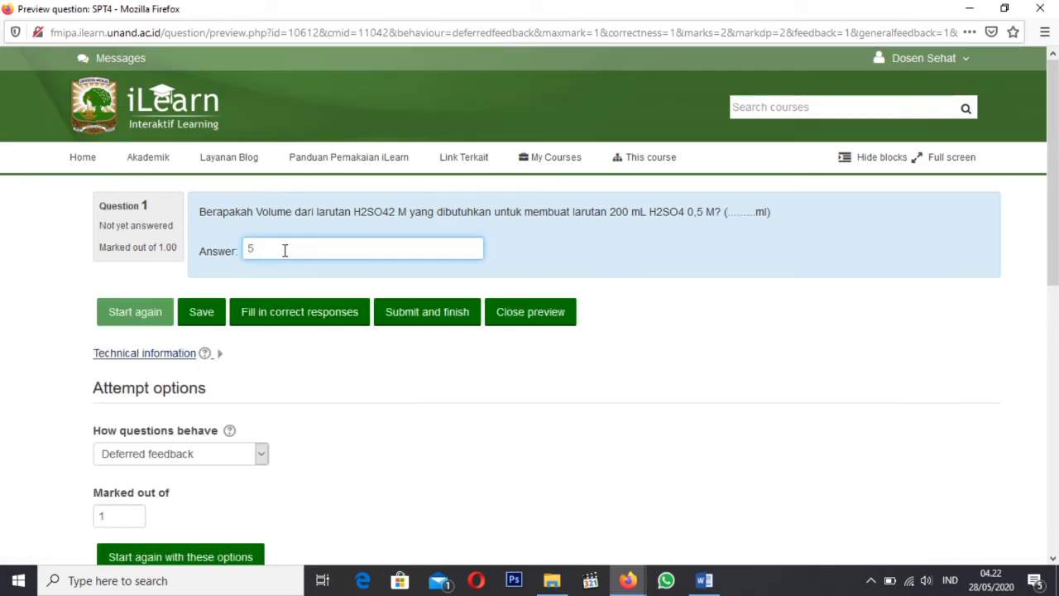
text(51)
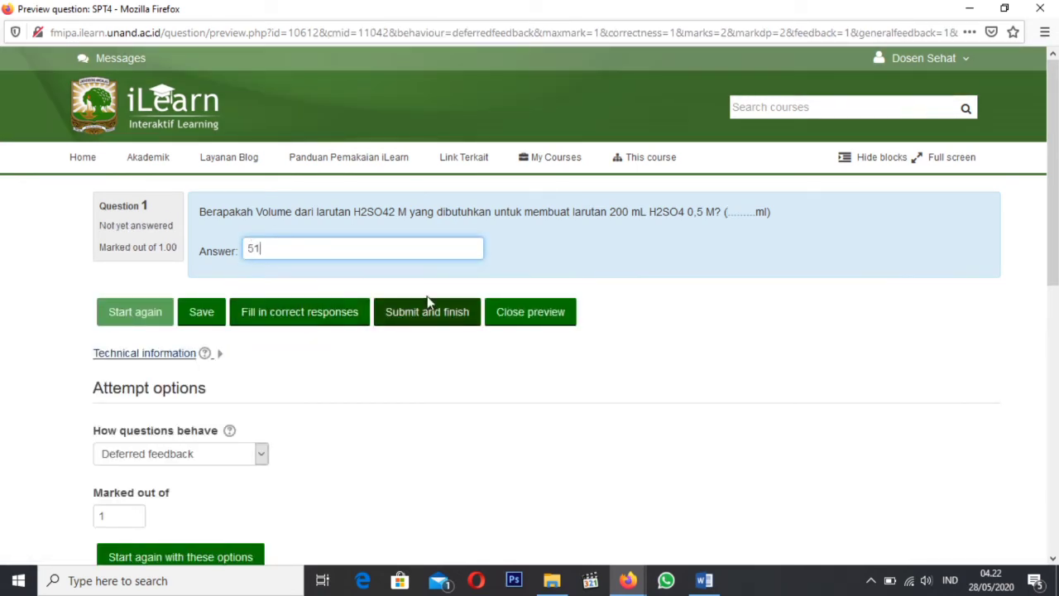
click(427, 318)
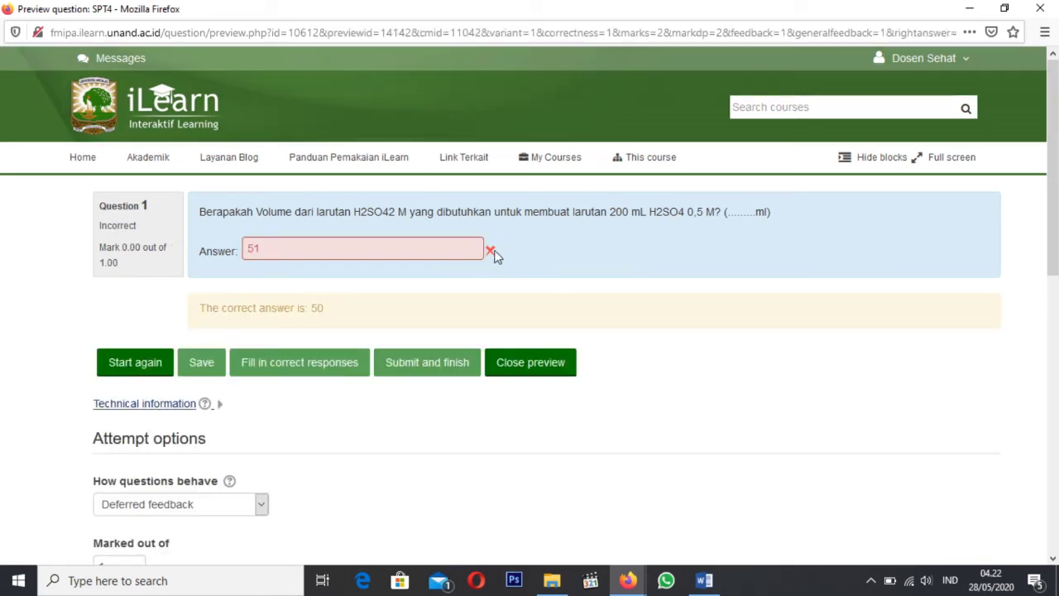
Close the question preview, save the SPT4 question and review the resulting question bank list.
click(539, 369)
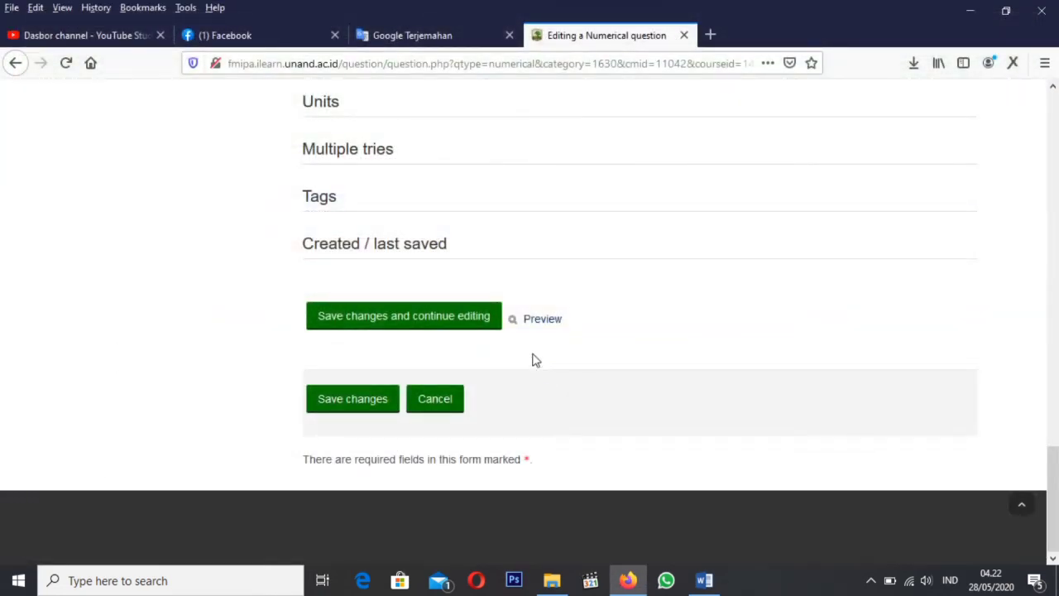
click(345, 401)
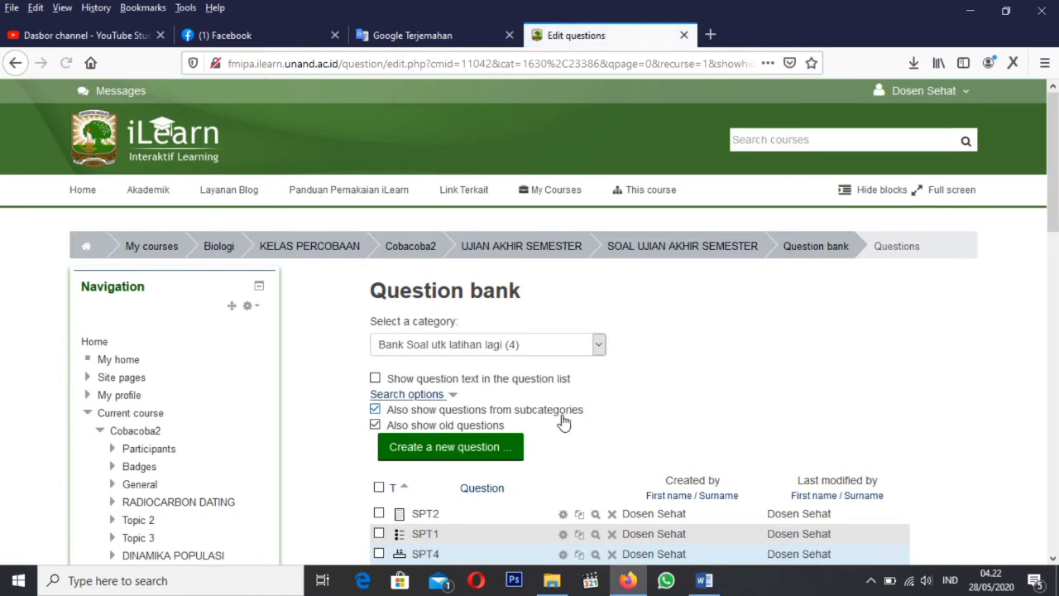
scroll(567, 383, down, 2)
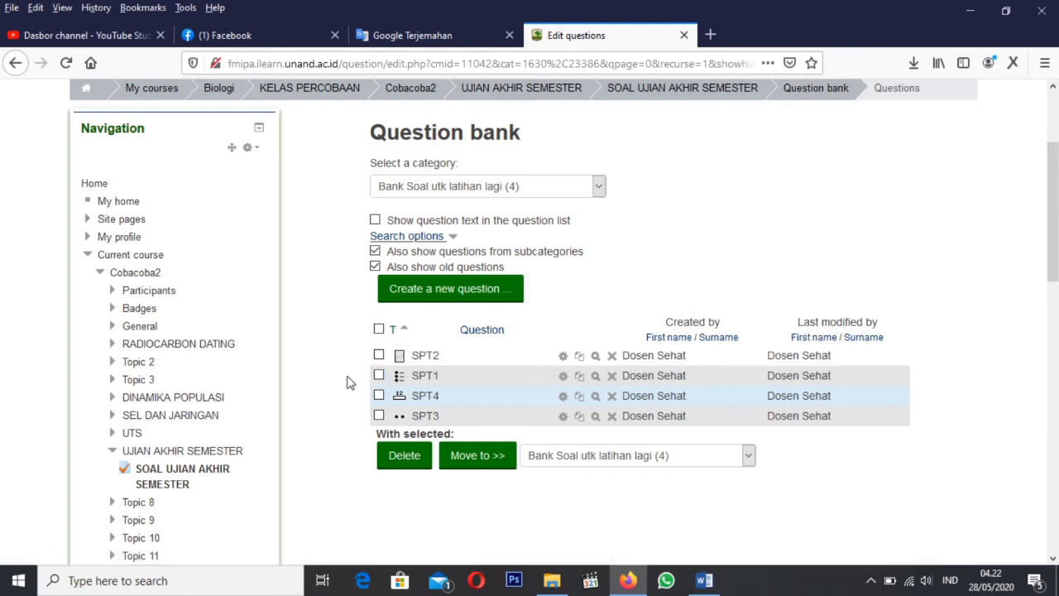
scroll(352, 387, down, 3)
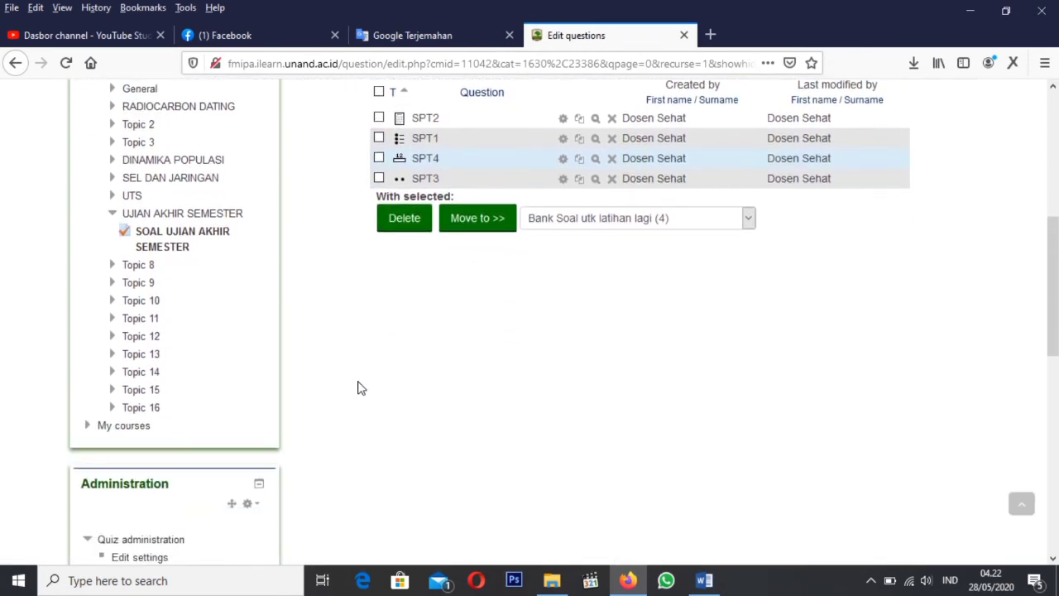
scroll(352, 383, up, 1)
scroll(315, 323, up, 1)
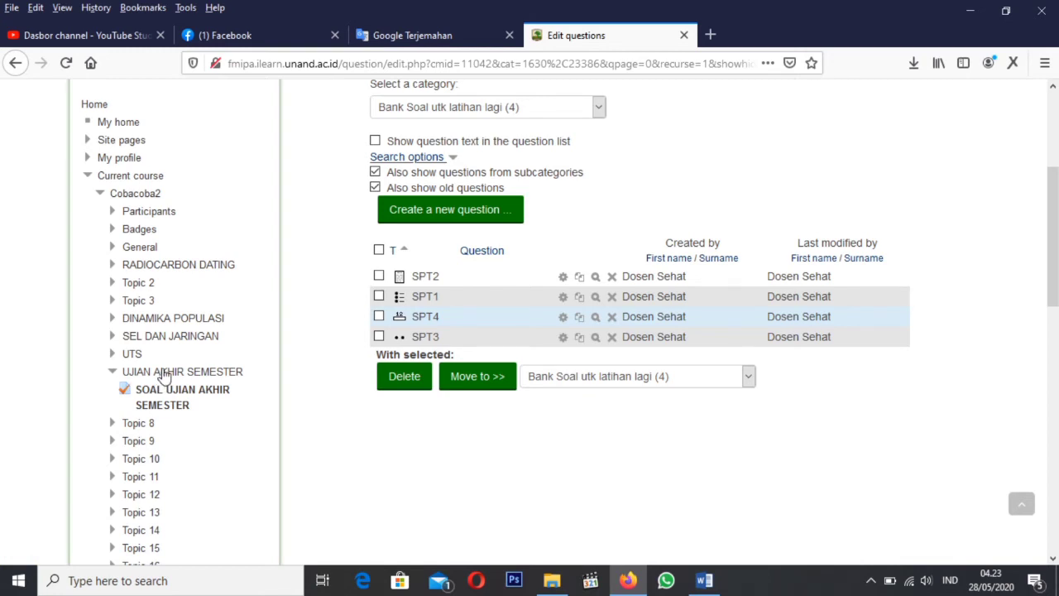
Go to the Cobacoba2 course page and open the SOAL UJIAN AKHIR SEMESTER quiz for editing.
scroll(166, 376, down, 1)
click(178, 295)
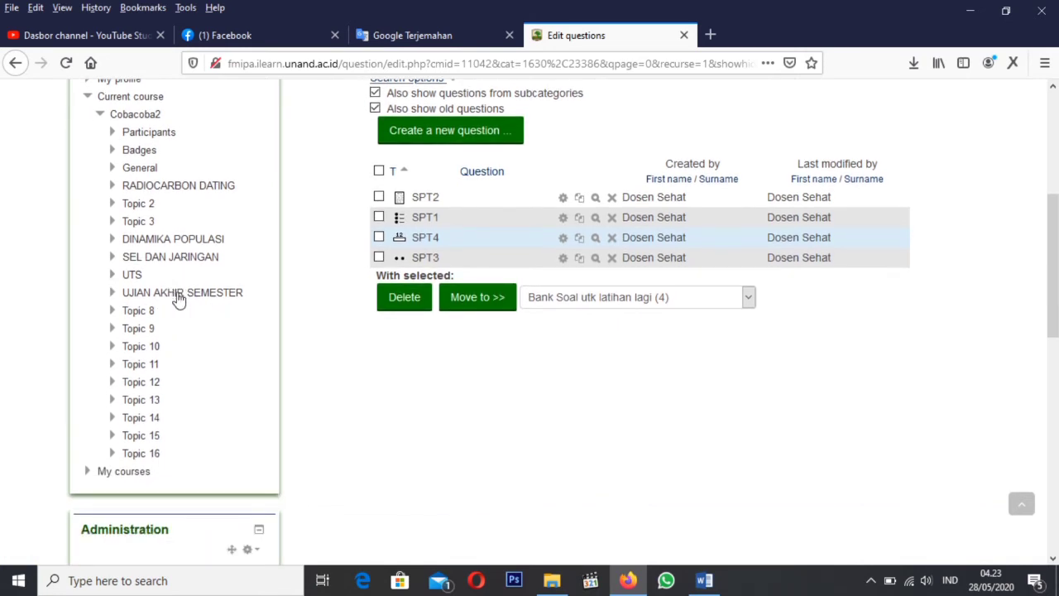
click(135, 116)
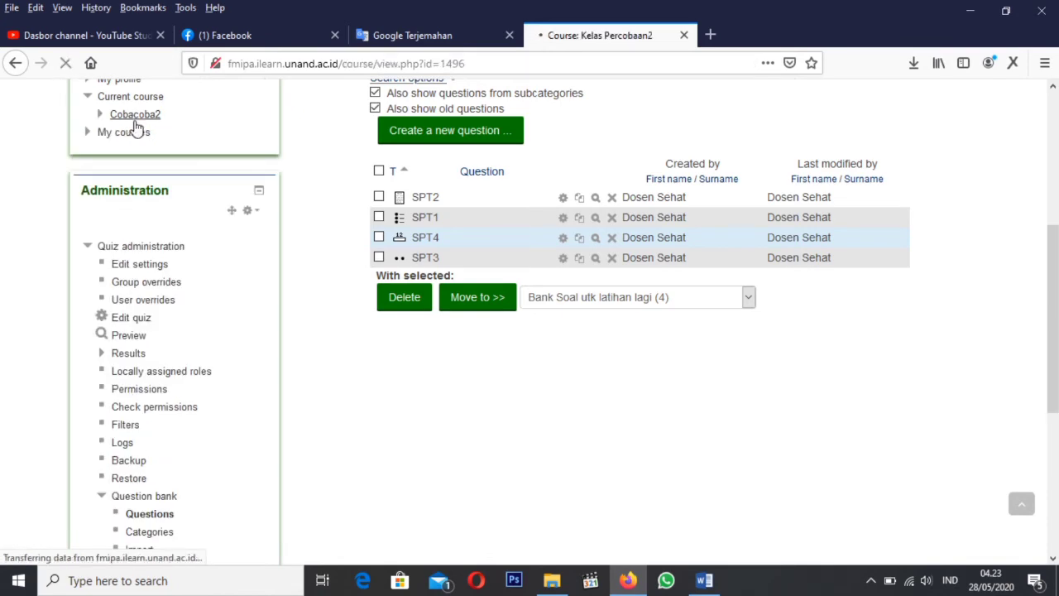
scroll(523, 398, down, 10)
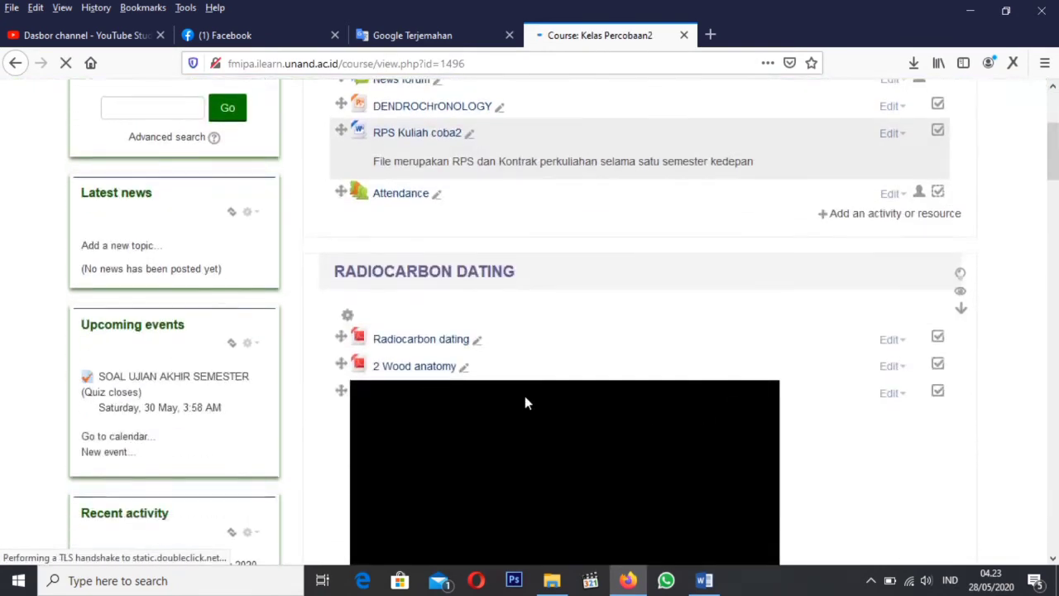
scroll(551, 402, down, 15)
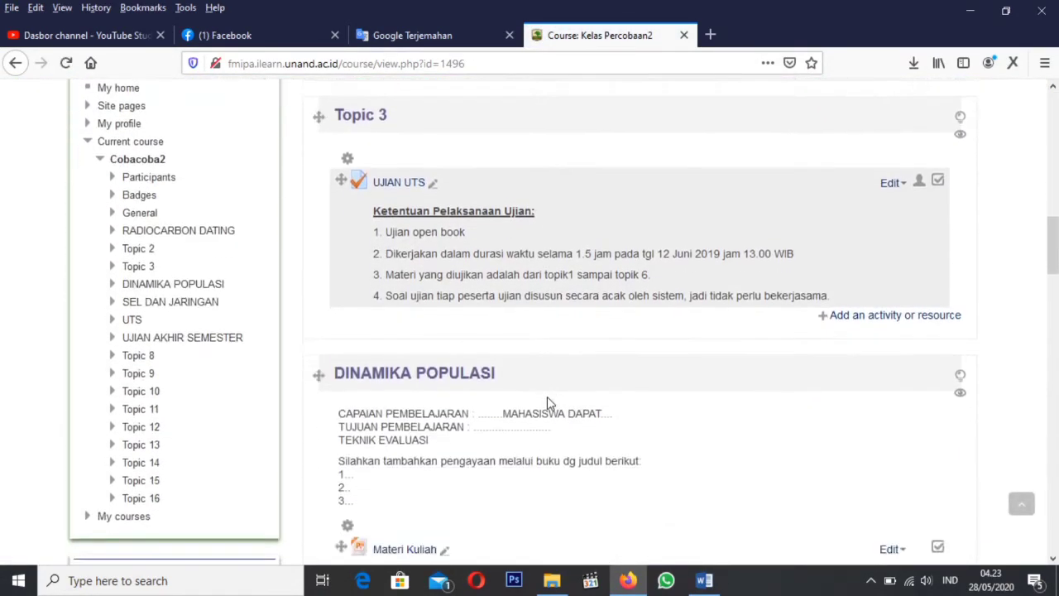
scroll(545, 411, down, 5)
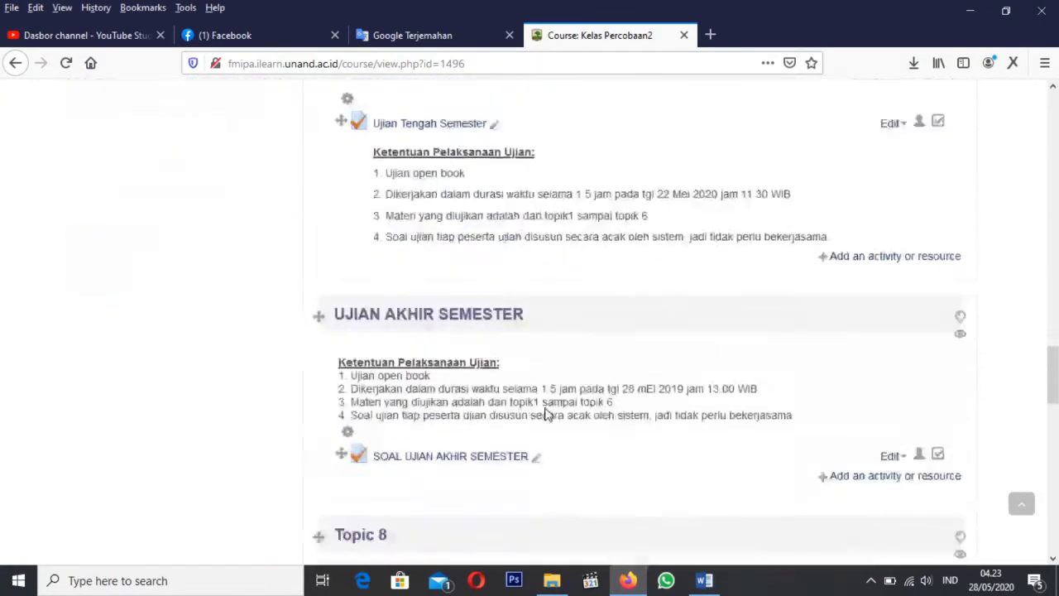
scroll(542, 411, up, 1)
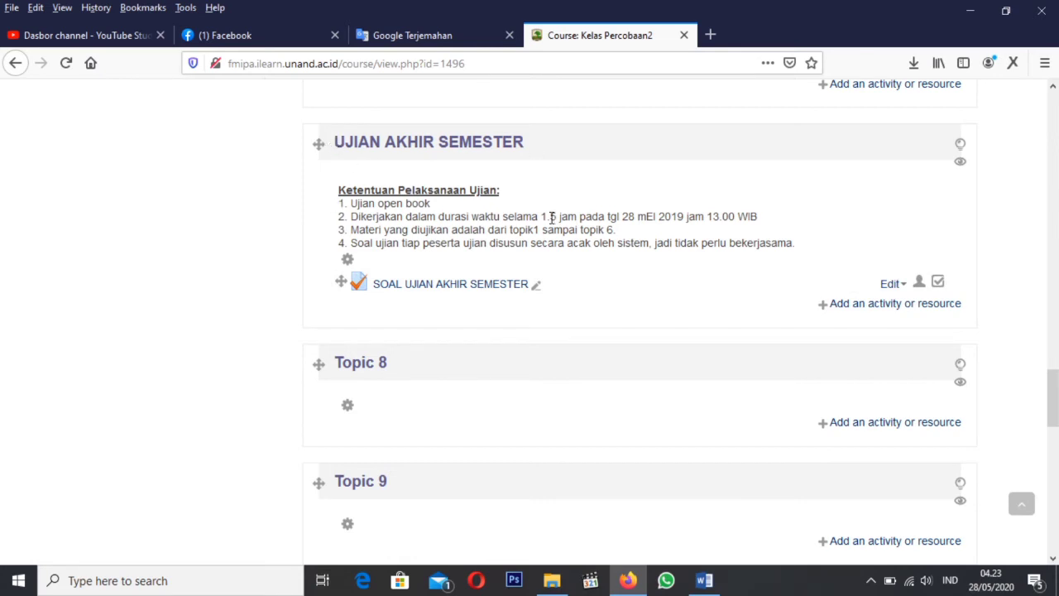
click(434, 290)
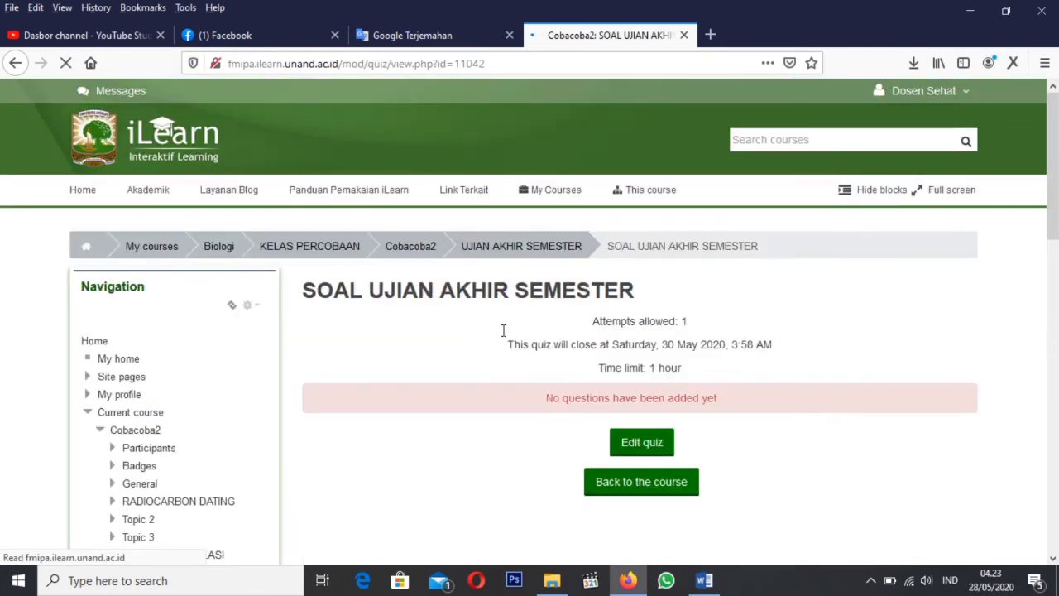
scroll(590, 368, down, 3)
scroll(590, 367, up, 1)
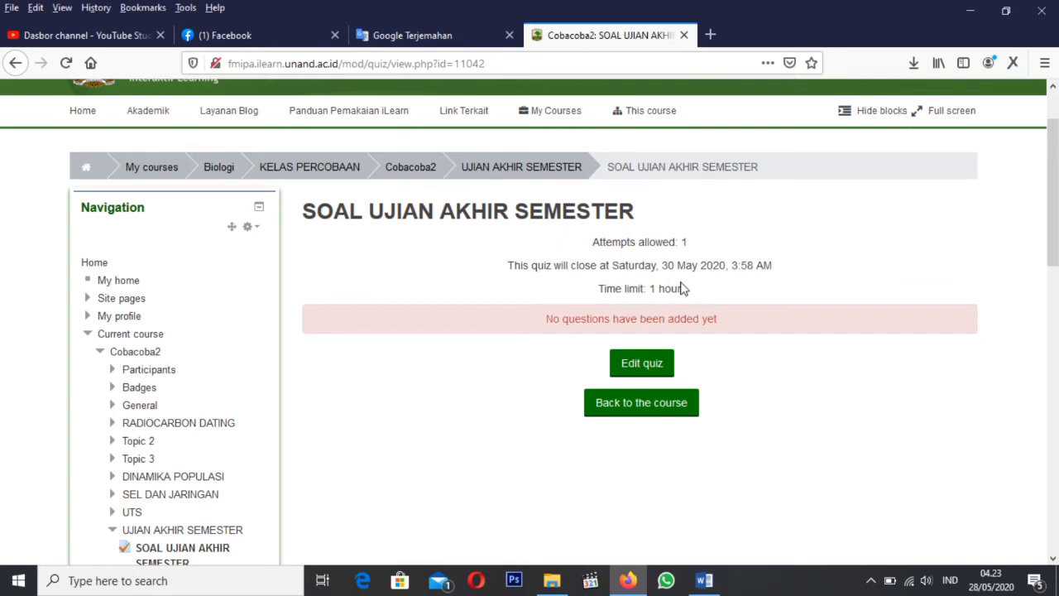
click(642, 365)
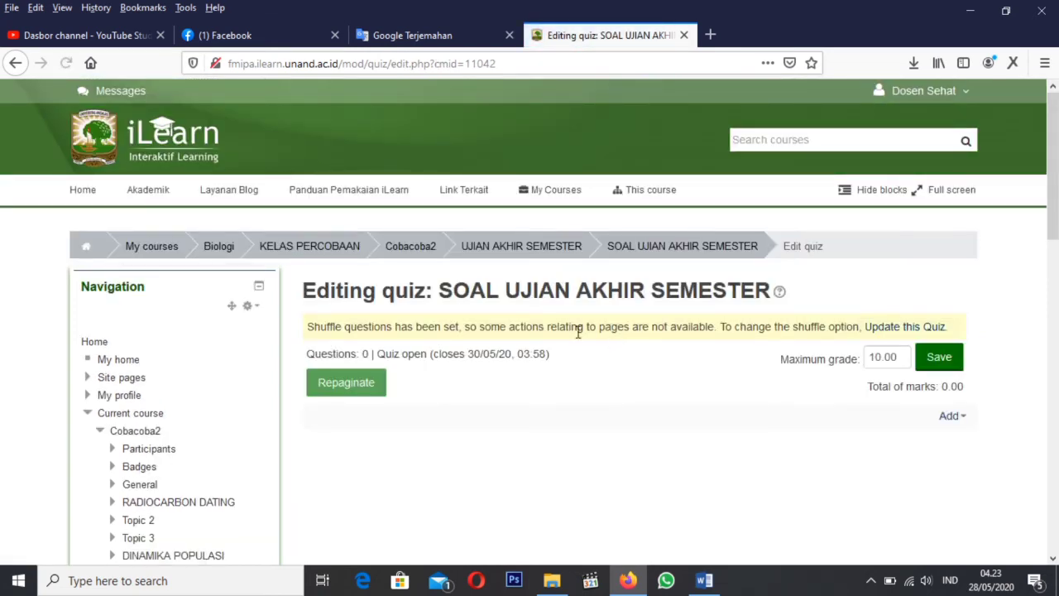
Add questions SPT1, SPT2, SPT3 and SPT4 to the quiz from the question bank category Bank Soal utk latihan lagi.
scroll(703, 401, down, 4)
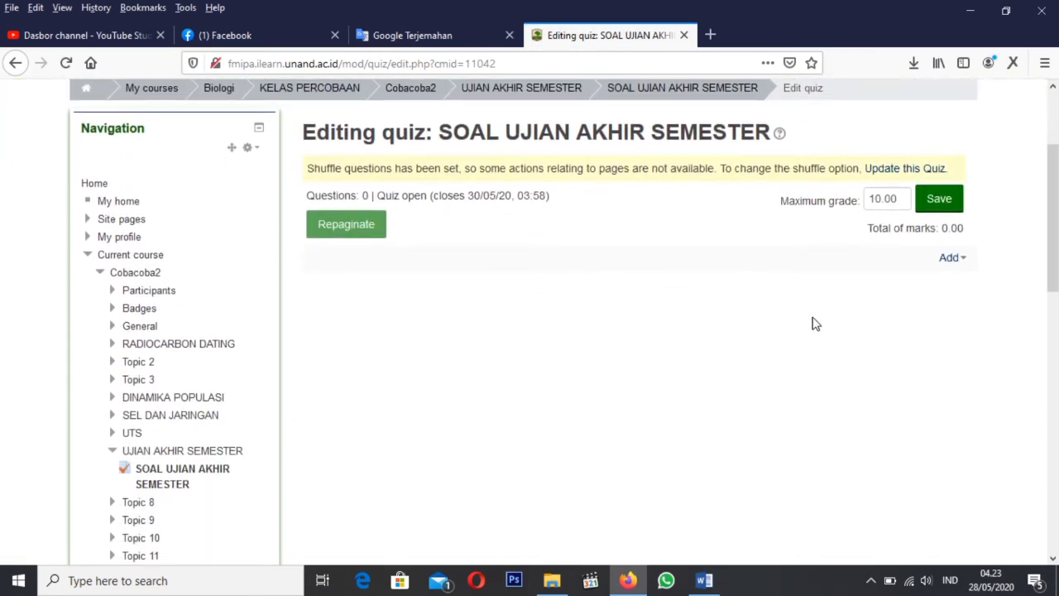
click(953, 259)
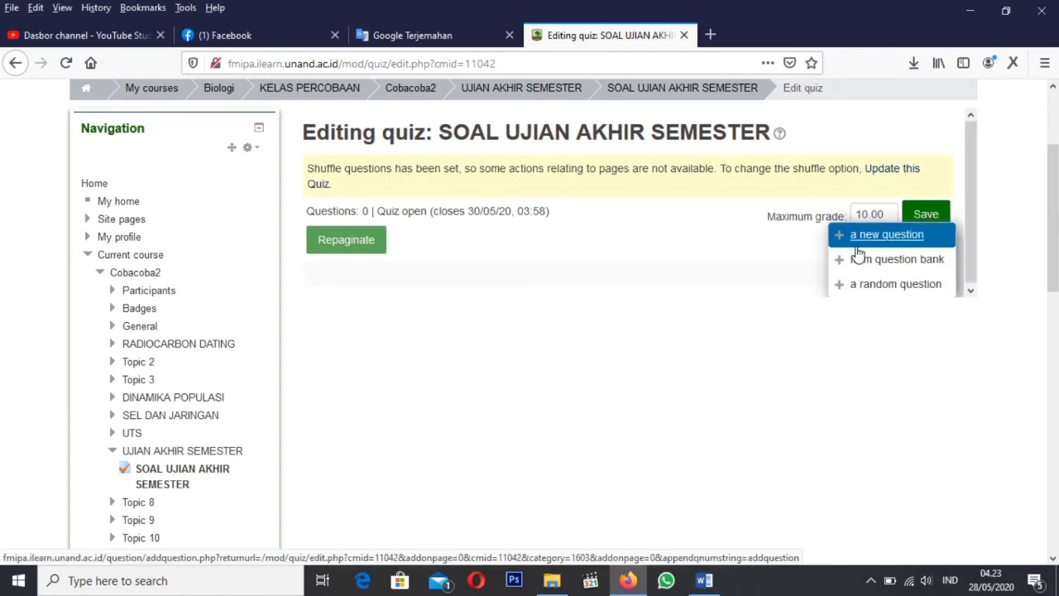
click(920, 263)
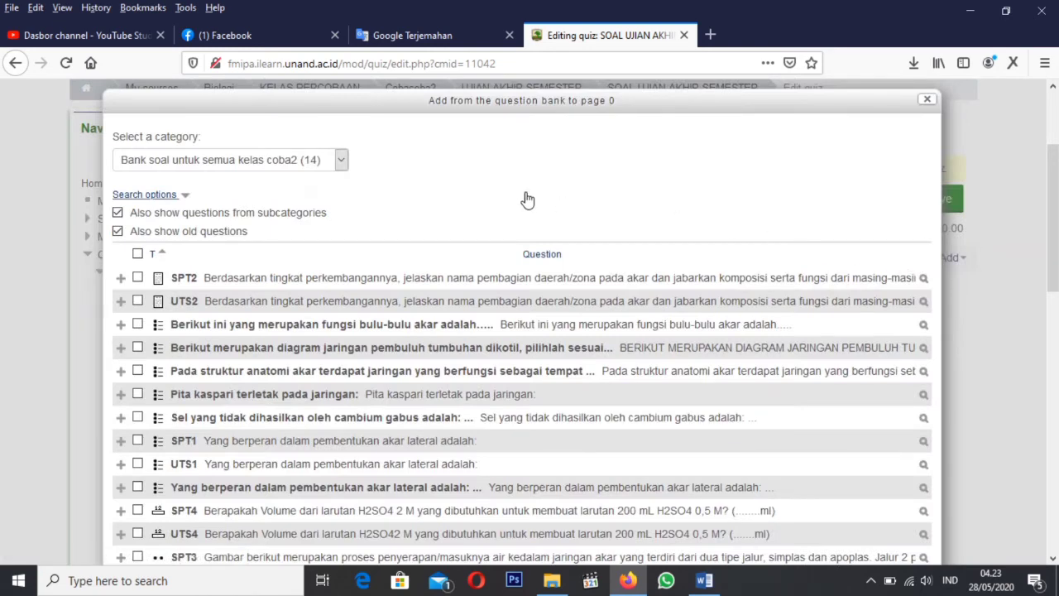
click(302, 161)
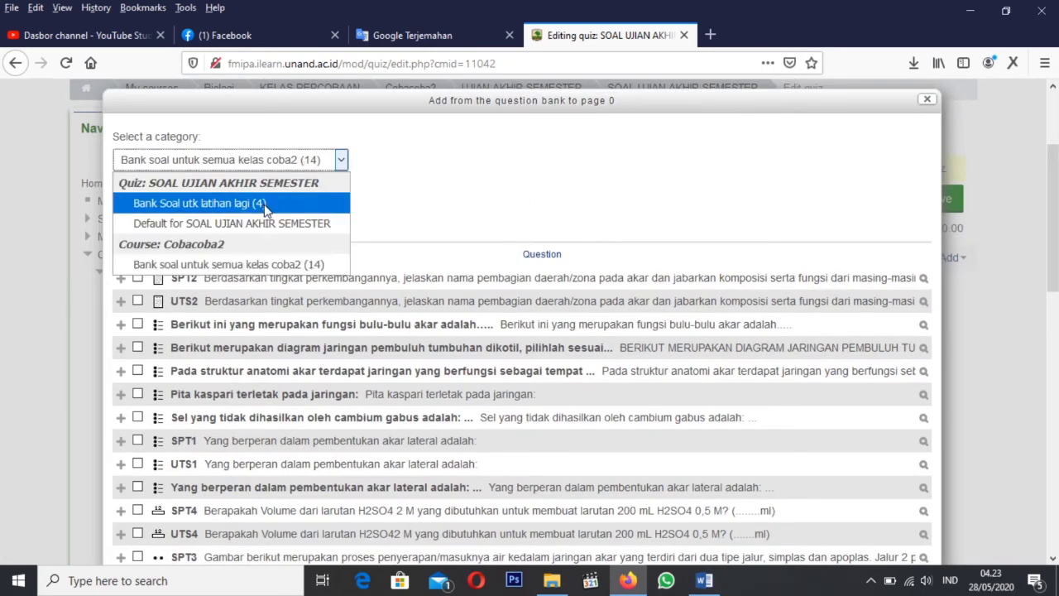
click(278, 207)
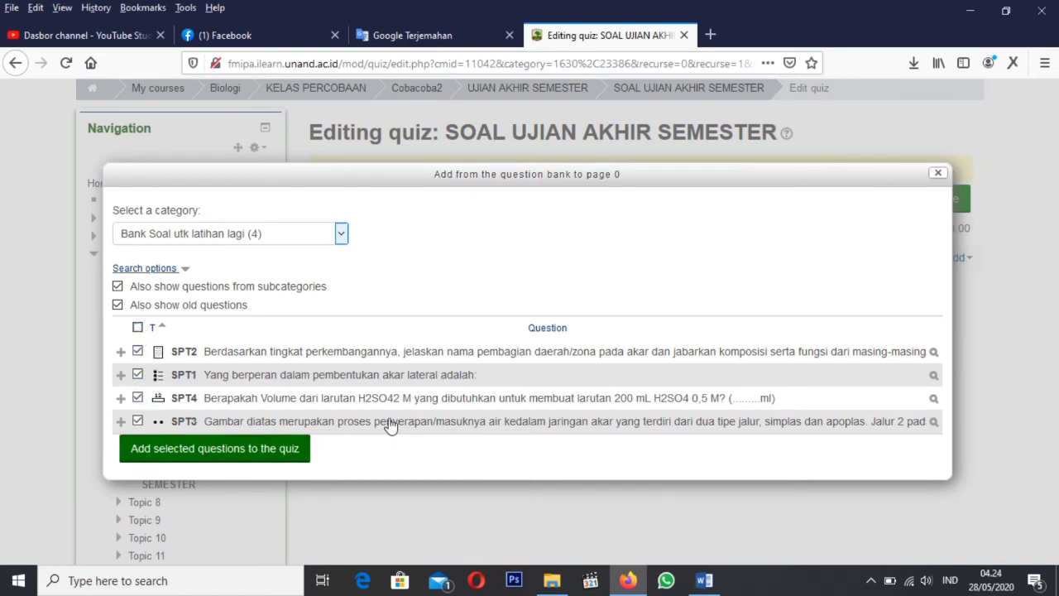
click(219, 455)
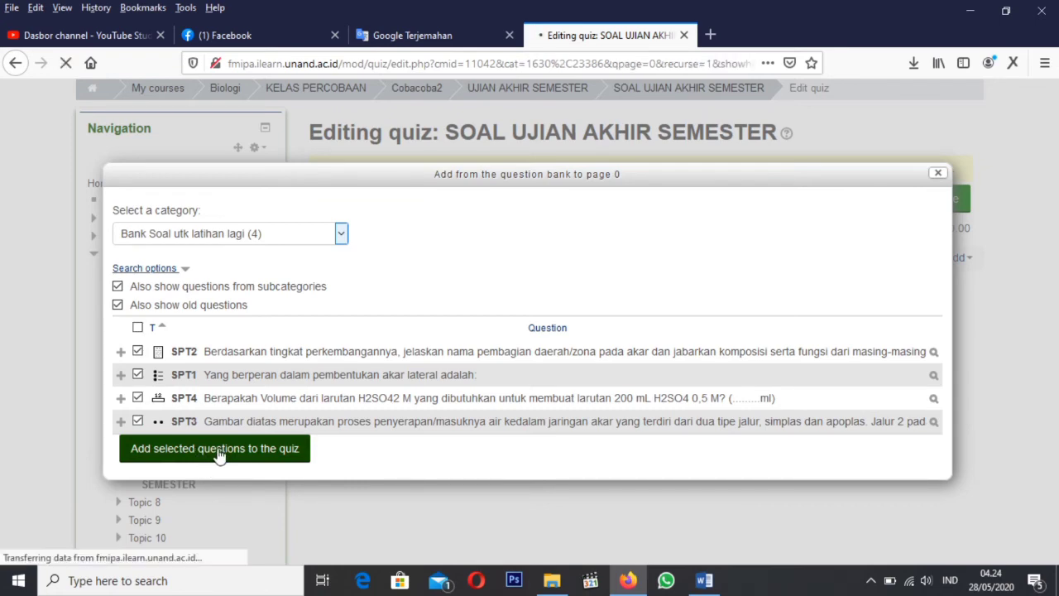
scroll(520, 484, down, 2)
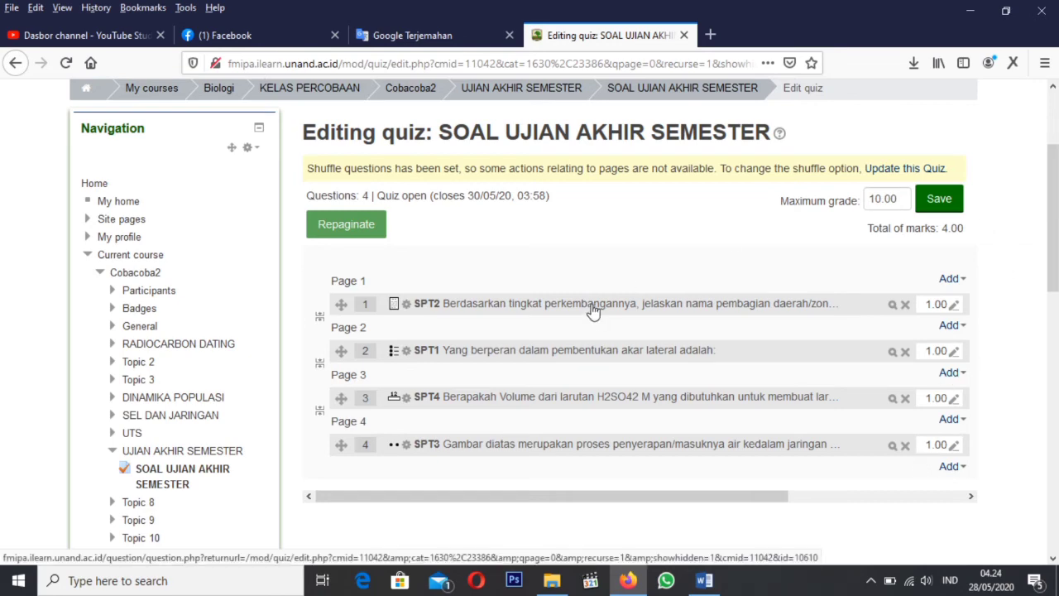
scroll(584, 302, up, 2)
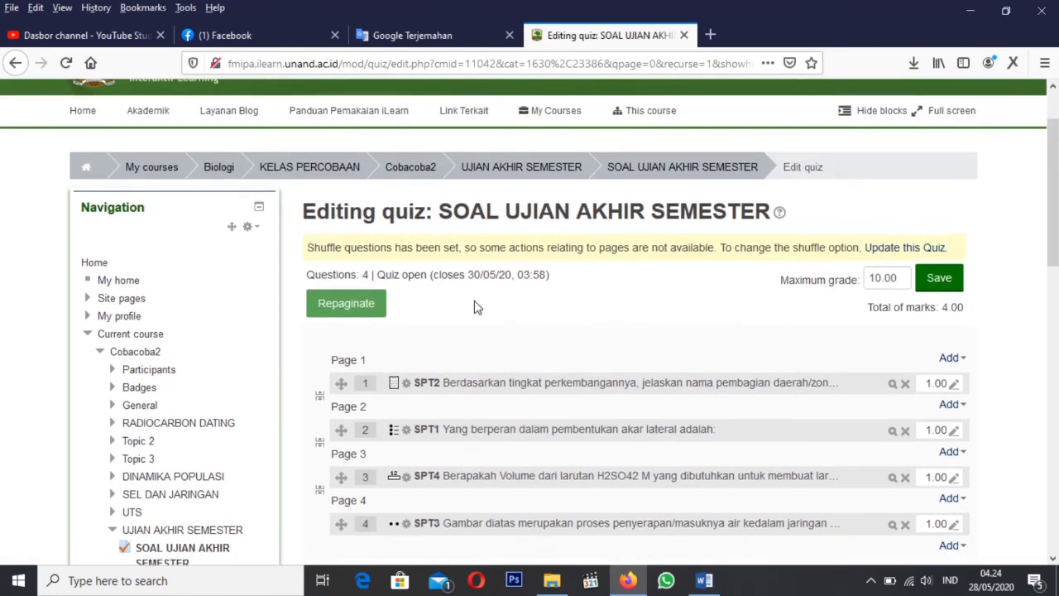
Return to the Cobacoba2 course page and open SOAL UJIAN AKHIR SEMESTER under the UJIAN AKHIR SEMESTER section.
click(411, 174)
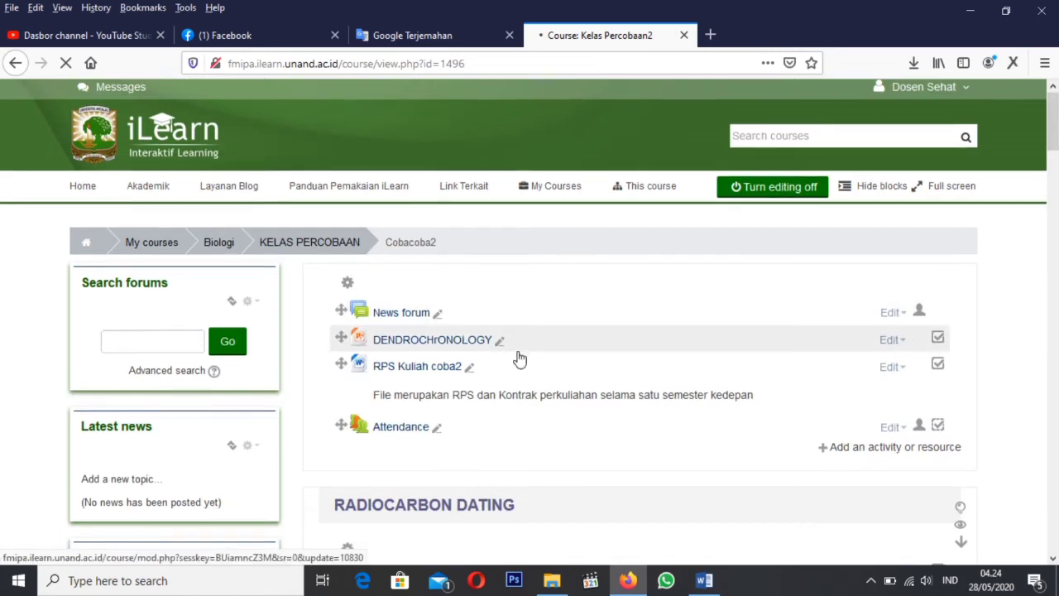
scroll(521, 364, down, 4)
scroll(534, 379, down, 15)
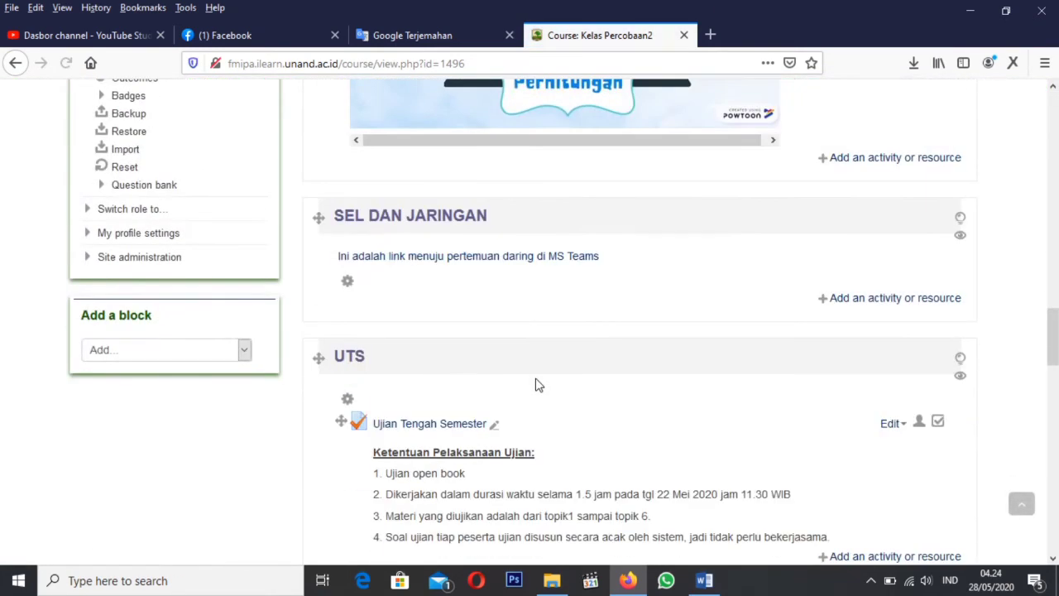
scroll(535, 384, down, 5)
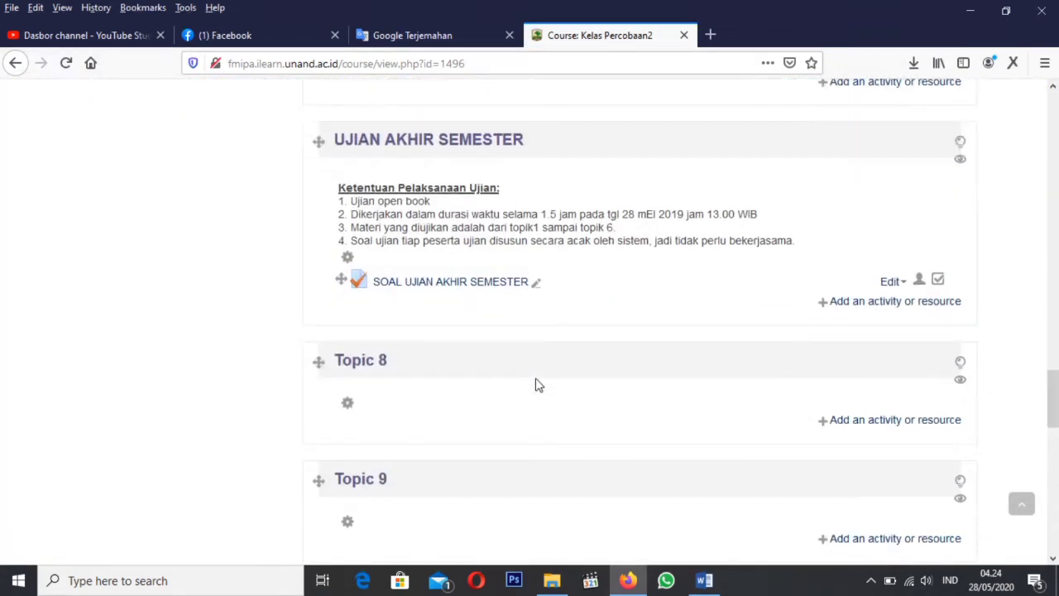
scroll(536, 379, up, 1)
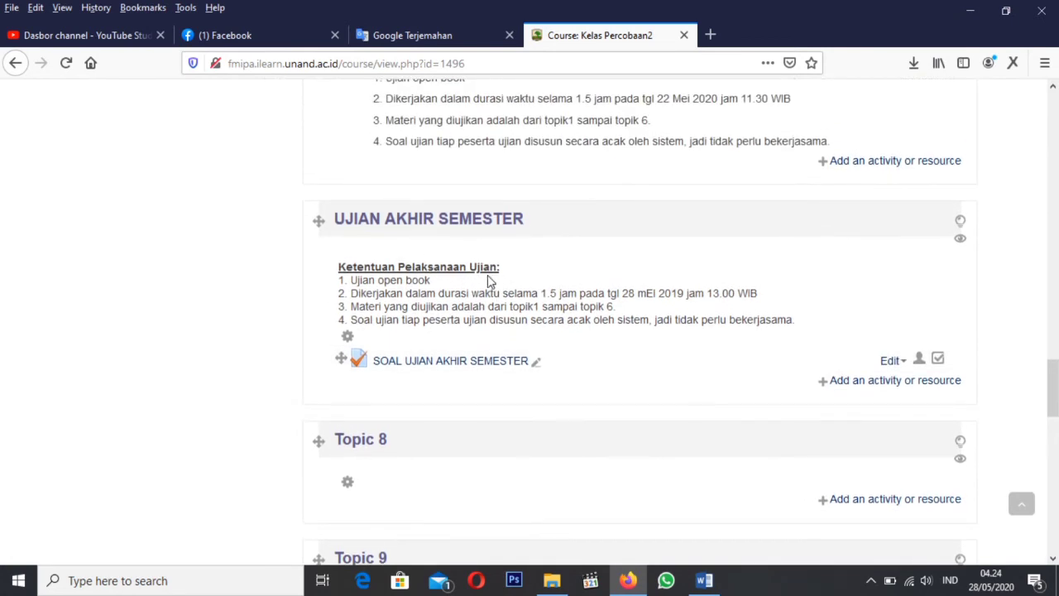
click(458, 373)
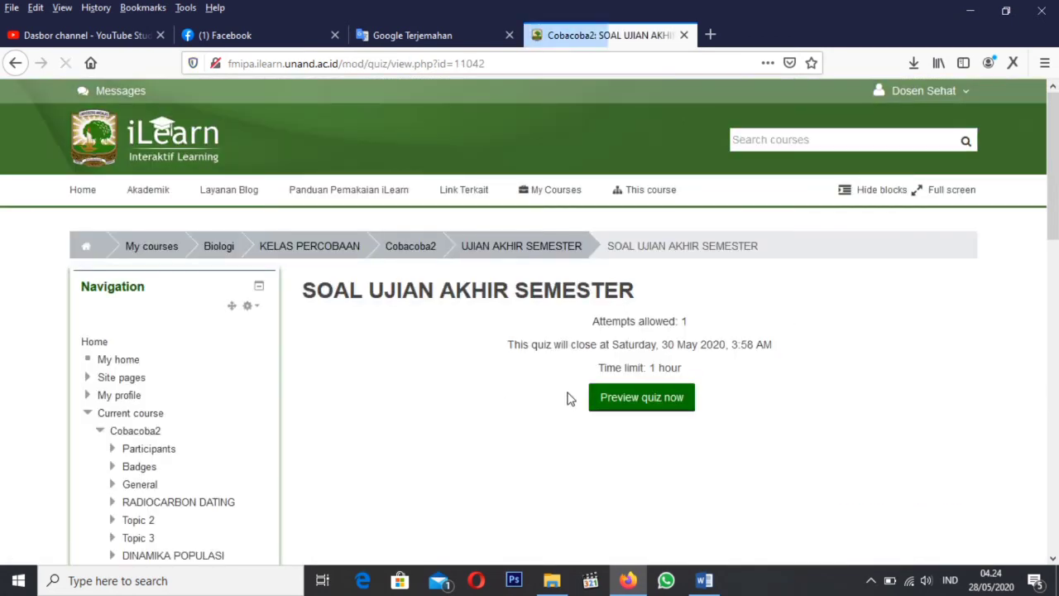
Start a preview attempt of the SOAL UJIAN AKHIR SEMESTER quiz.
scroll(651, 391, down, 1)
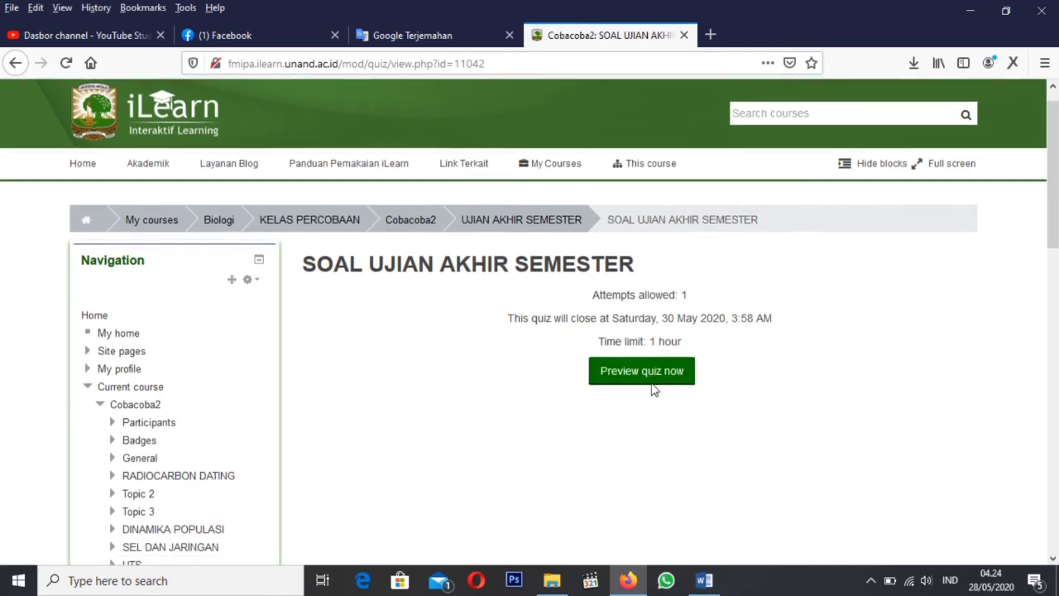
click(662, 323)
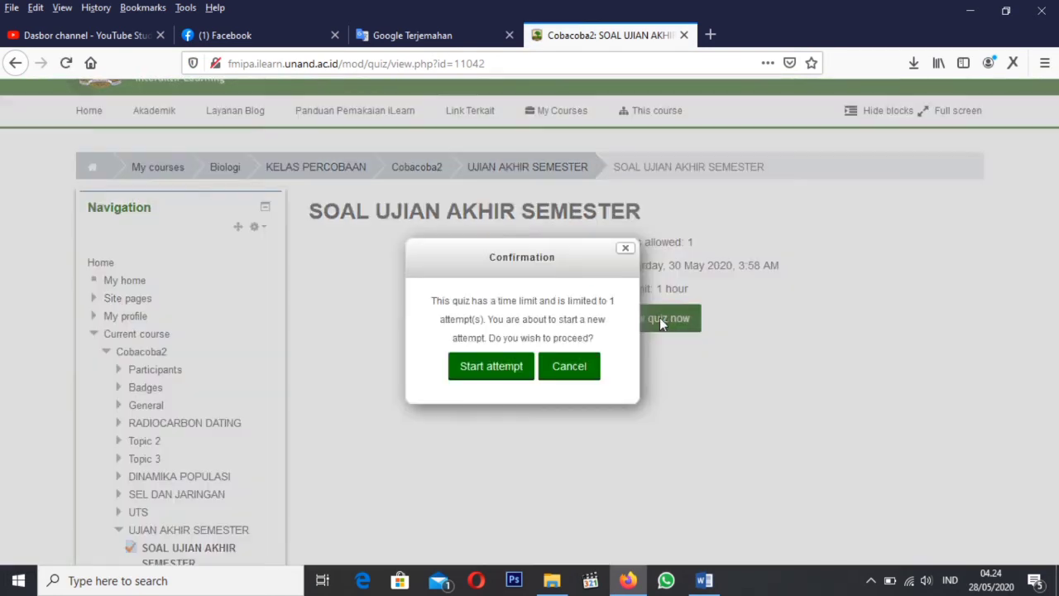
click(501, 374)
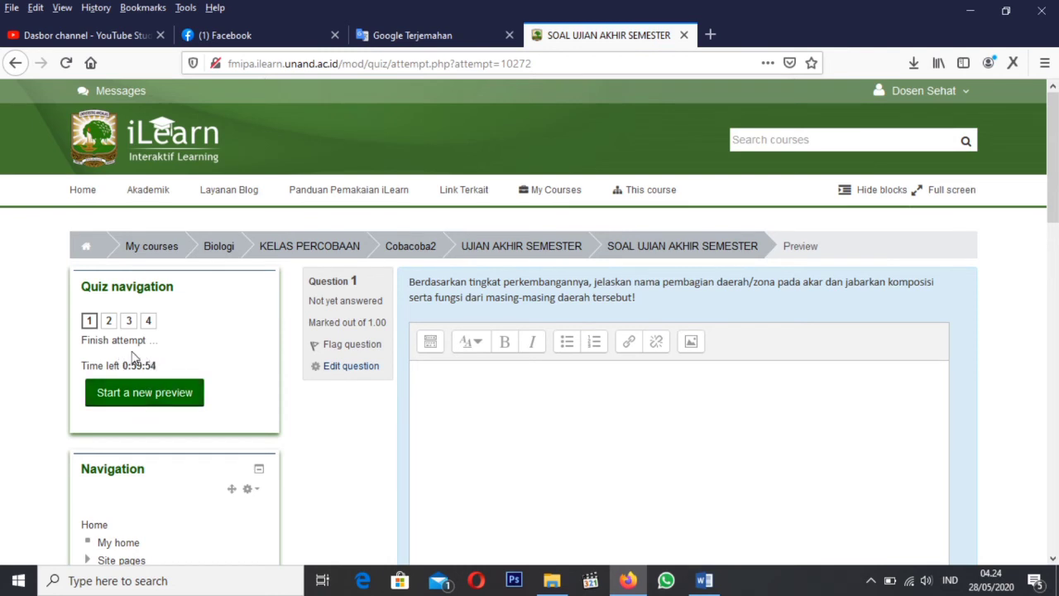
Check the remaining time, answer question 1 with Zona1, Zona2 and Zona3 on separate lines, and continue to question 2.
drag(124, 364, 158, 369)
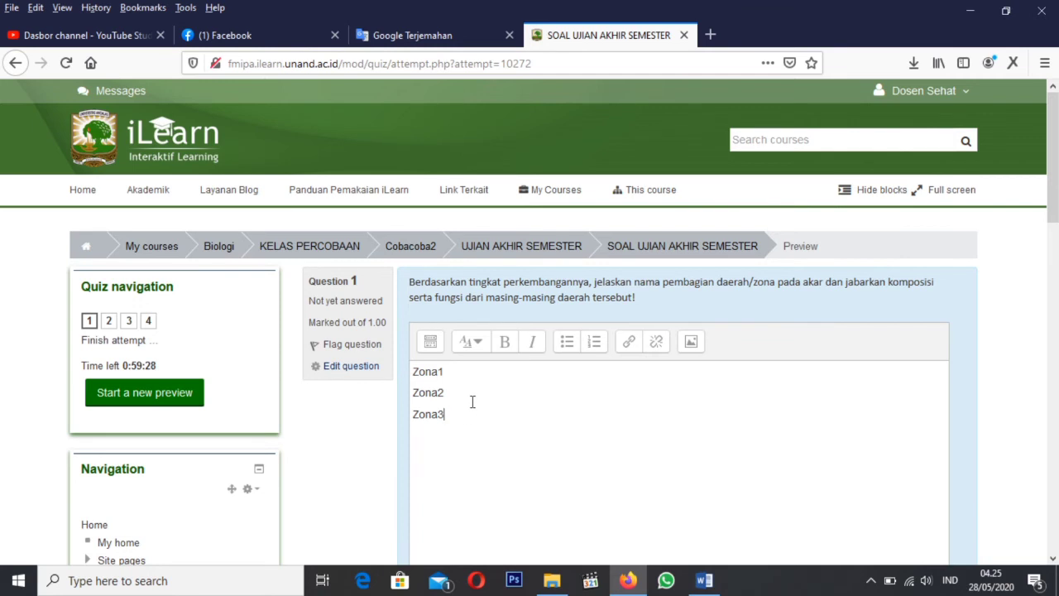
scroll(497, 389, down, 2)
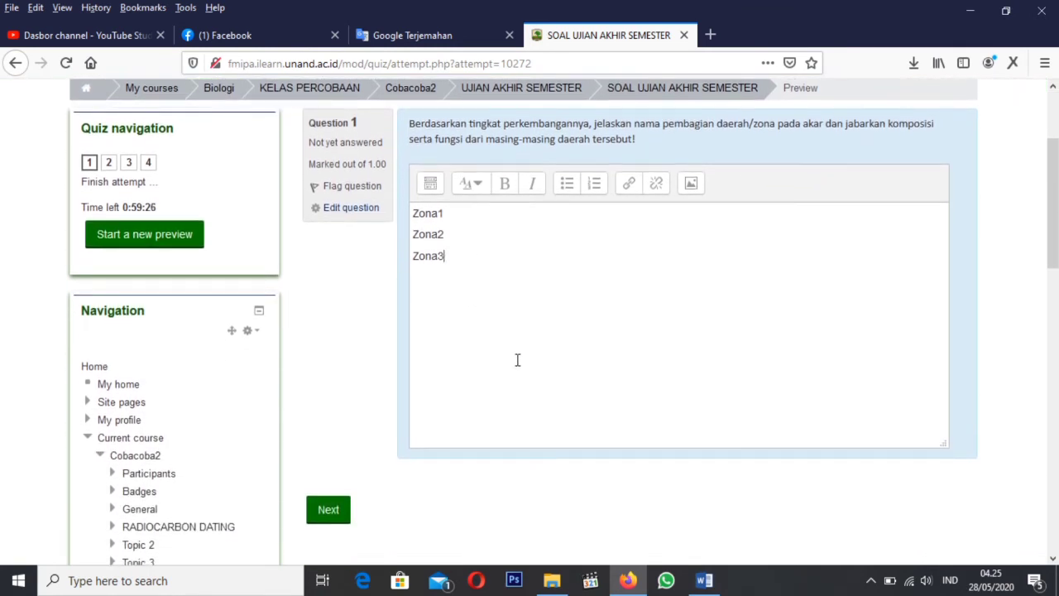
click(323, 511)
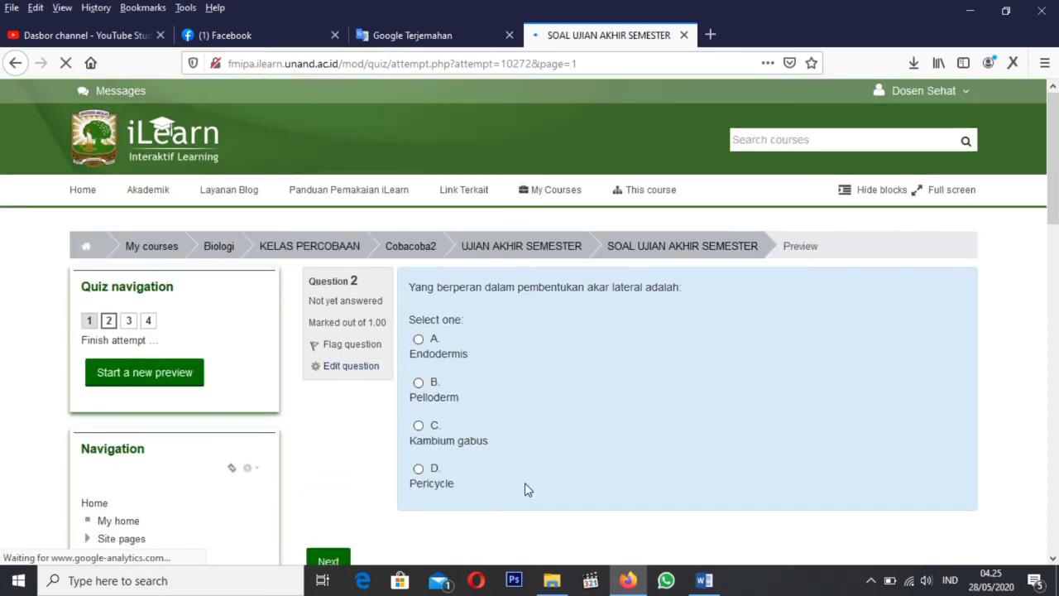
Answer question 2 with option D, Pericycle, and continue to question 3.
scroll(558, 373, down, 1)
scroll(546, 343, up, 1)
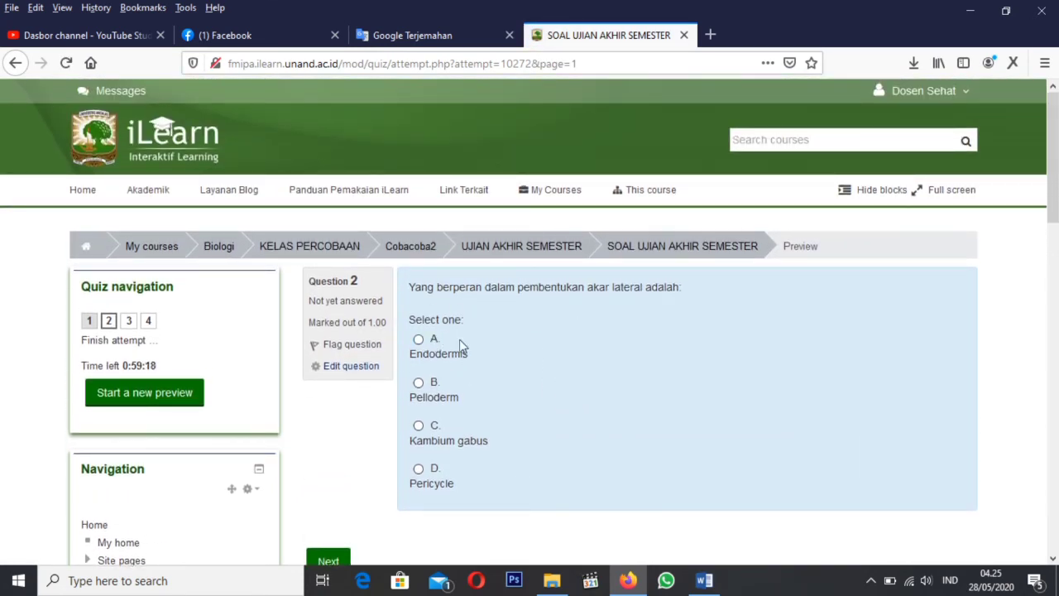
click(418, 470)
scroll(430, 478, down, 3)
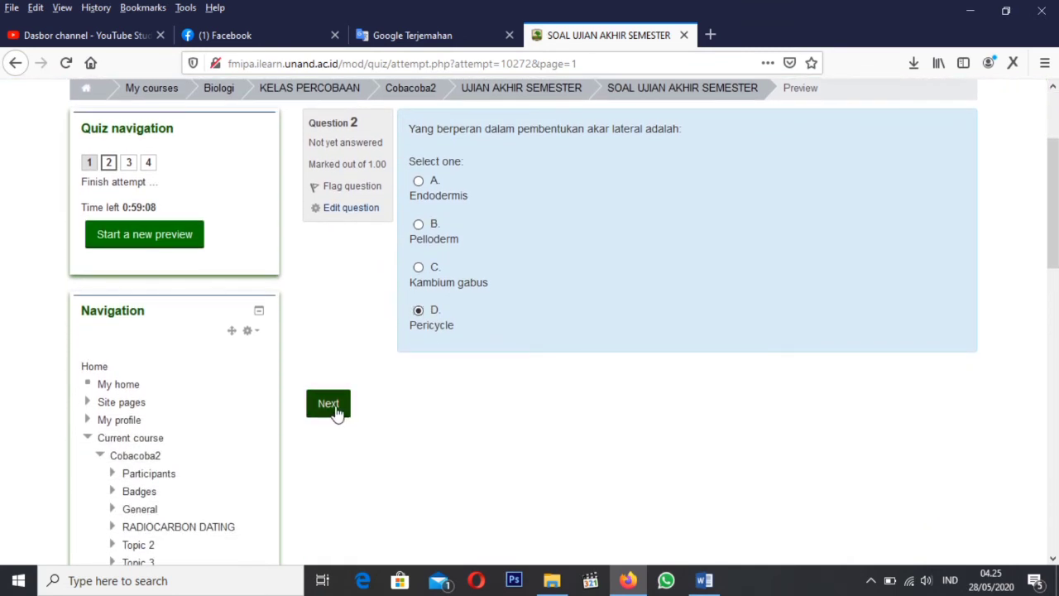
click(330, 406)
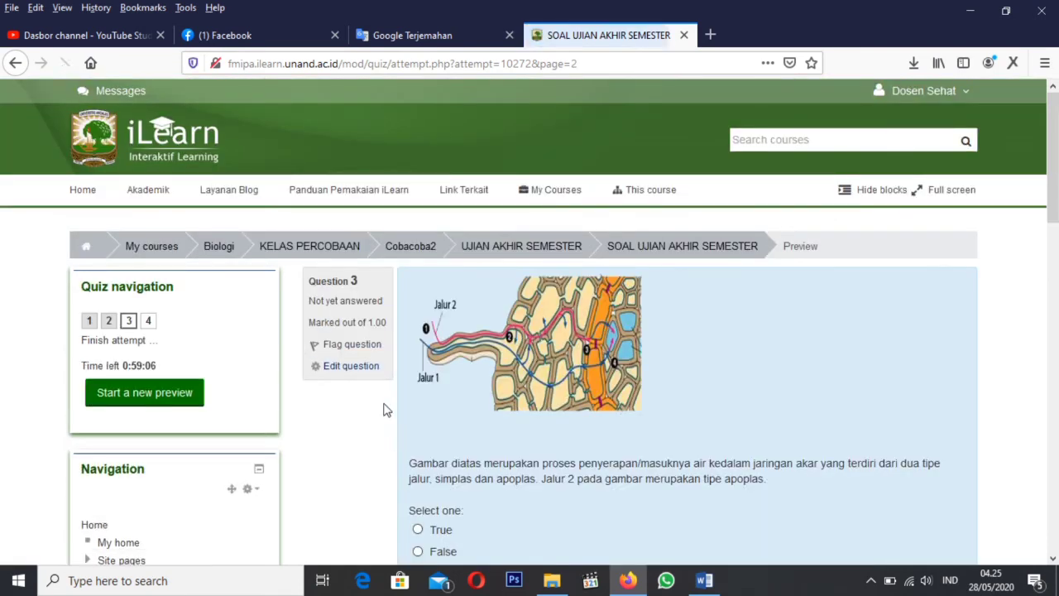
Answer the true/false question 3 about the root water pathways with False and continue to question 4.
scroll(457, 434, down, 3)
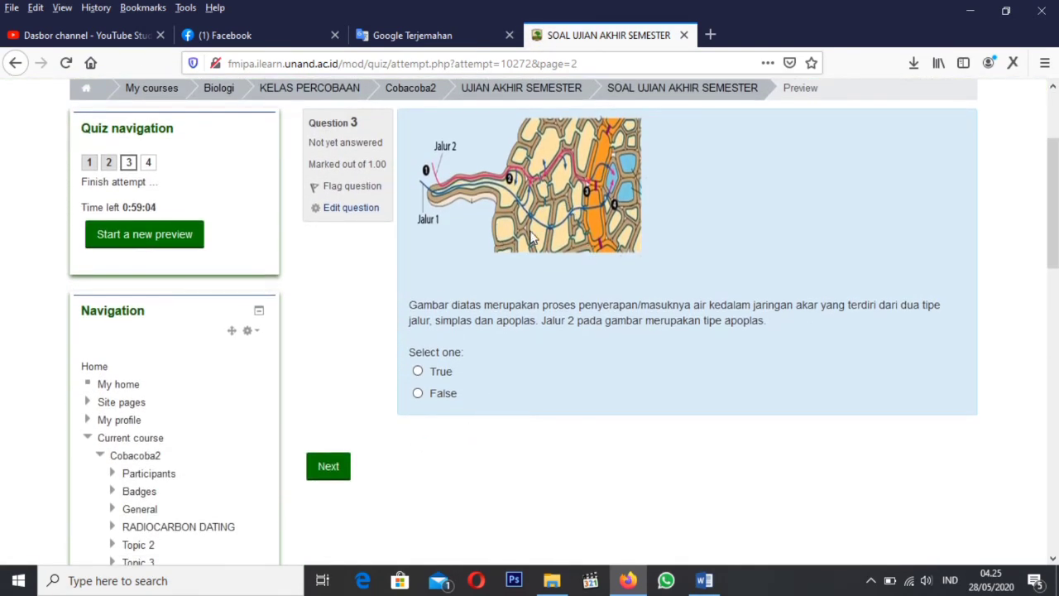
scroll(445, 253, up, 2)
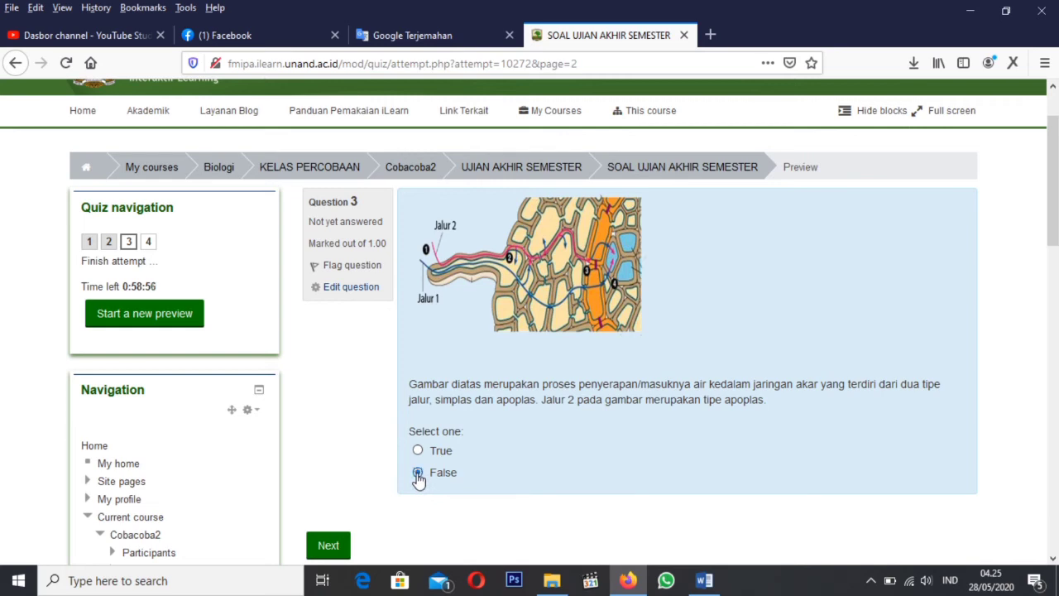
click(418, 473)
scroll(397, 447, down, 2)
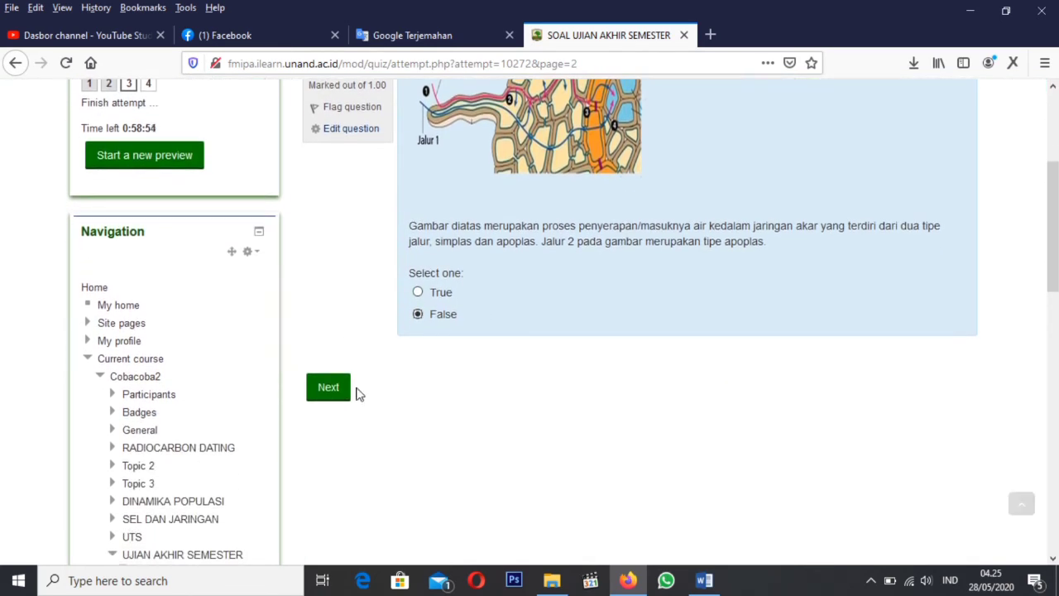
click(334, 395)
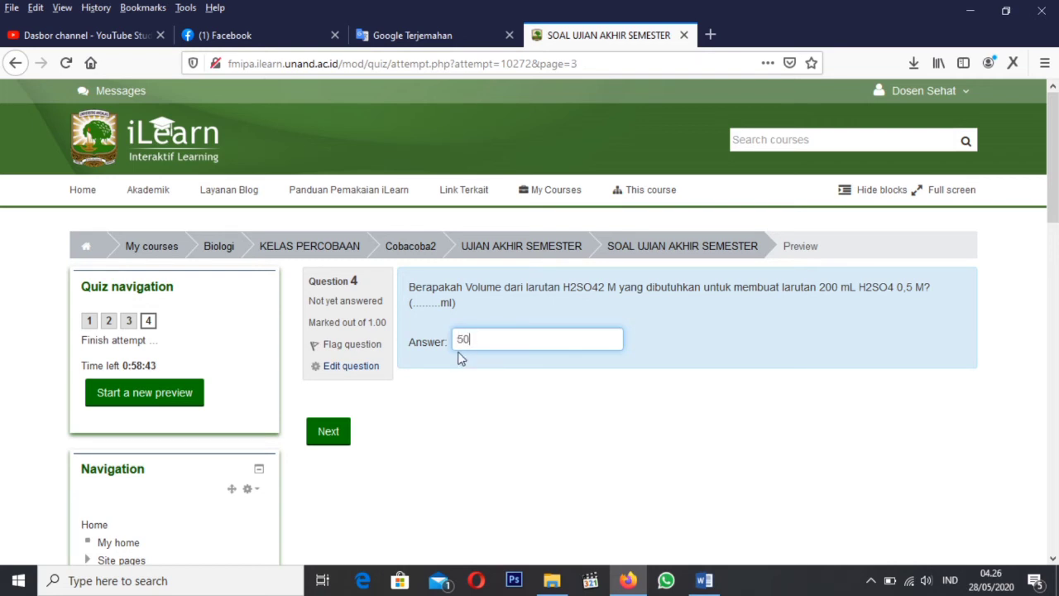
Answer question 4 with 50, then submit all answers and finish the preview attempt, confirming the submission.
click(327, 440)
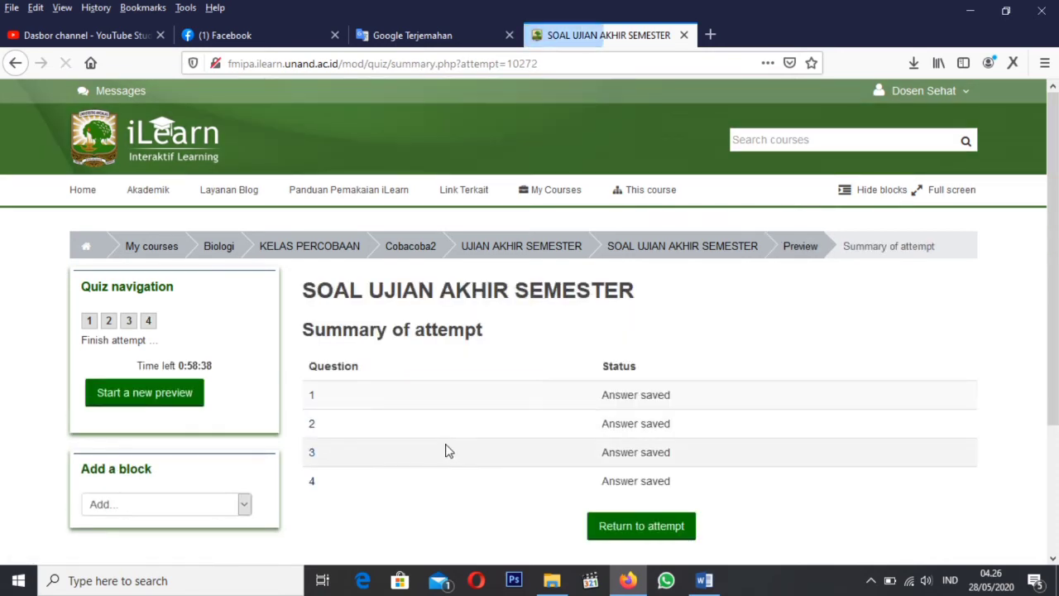
scroll(472, 447, down, 2)
scroll(483, 438, down, 2)
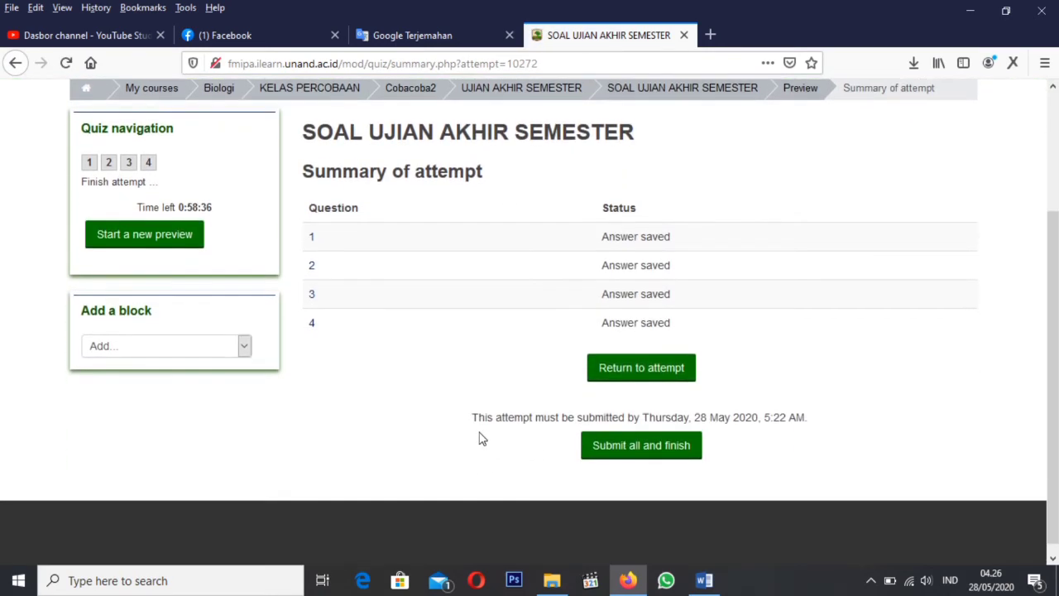
click(637, 453)
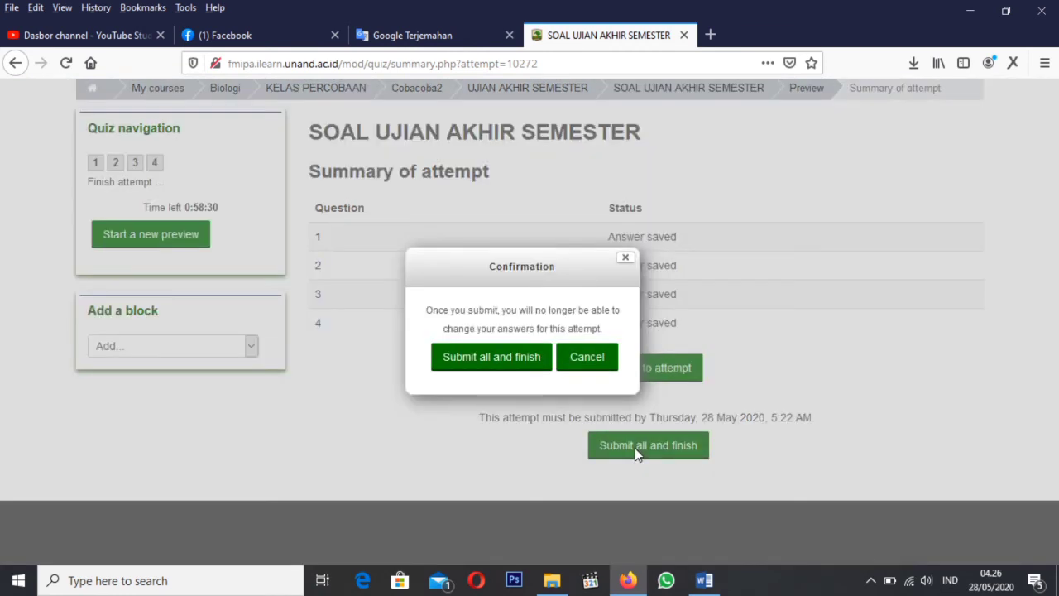
click(521, 360)
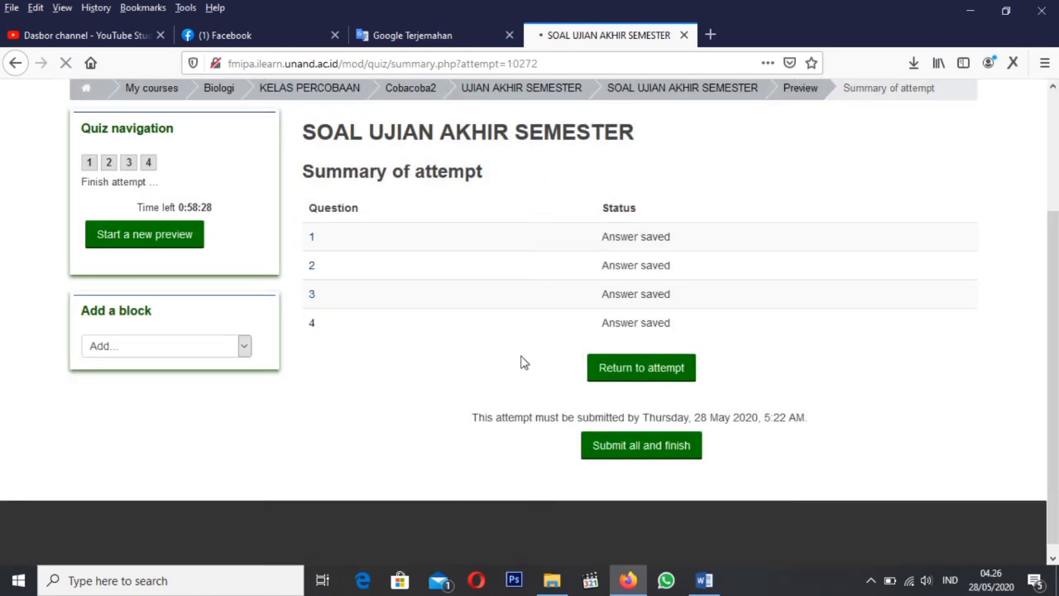
scroll(234, 351, down, 3)
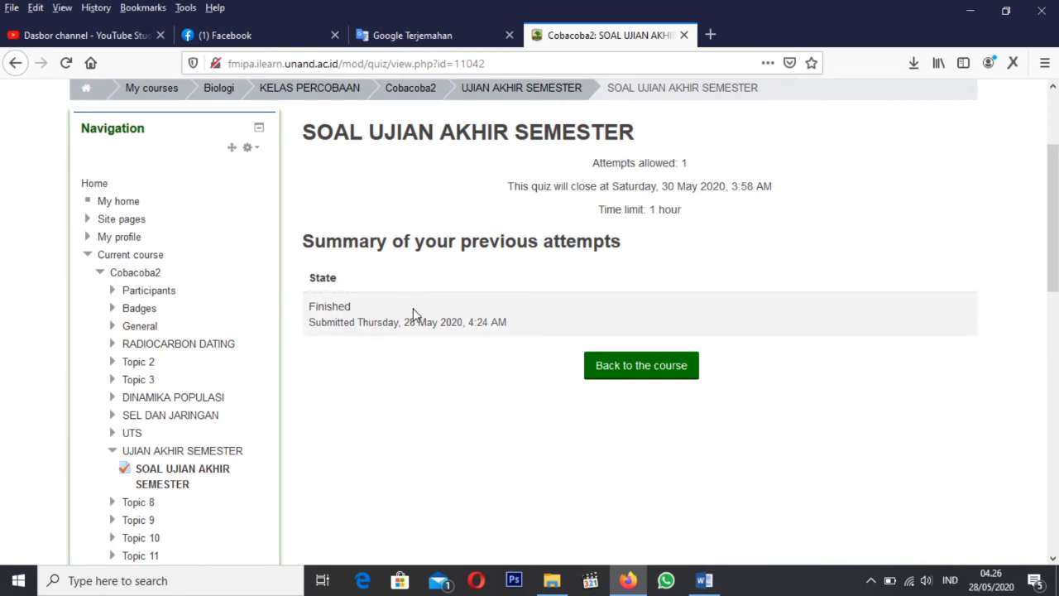
Return from the quiz to the Cobacoba2 course page and go to its UTS section.
click(639, 370)
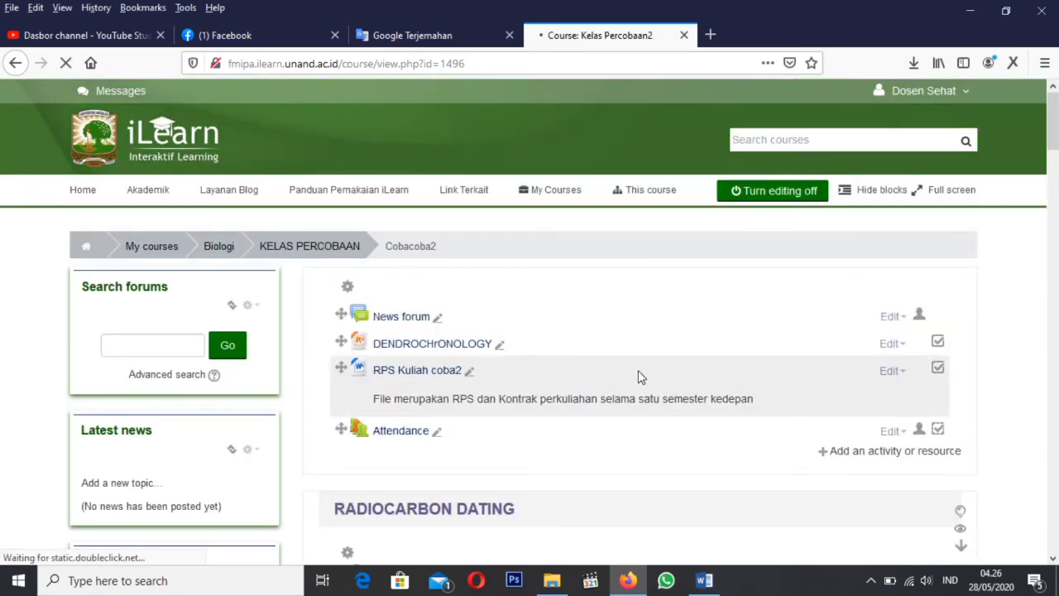
scroll(638, 375, down, 10)
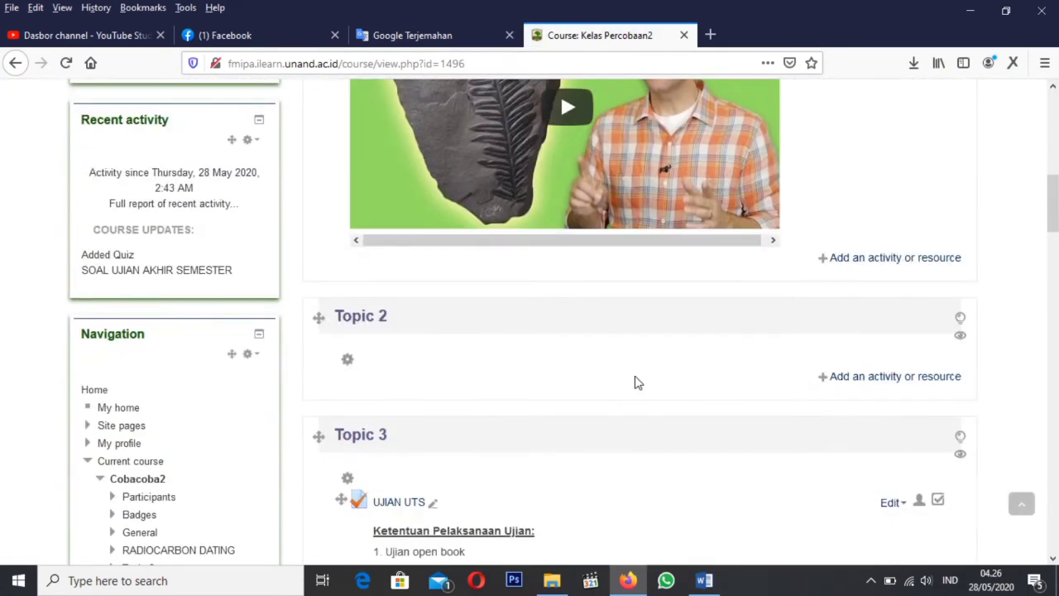
scroll(636, 377, down, 5)
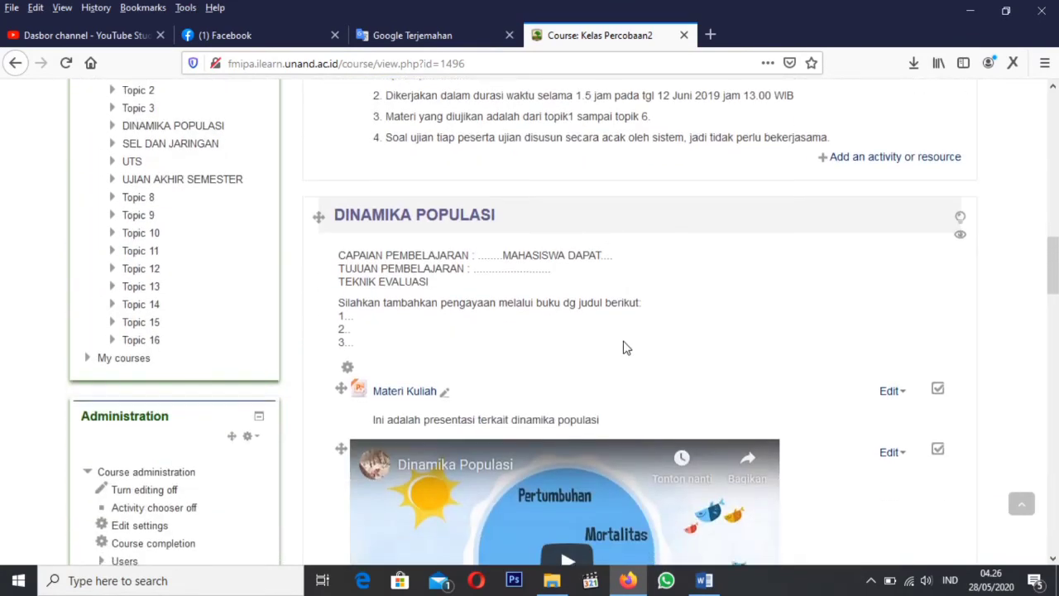
scroll(619, 356, down, 6)
scroll(619, 356, up, 2)
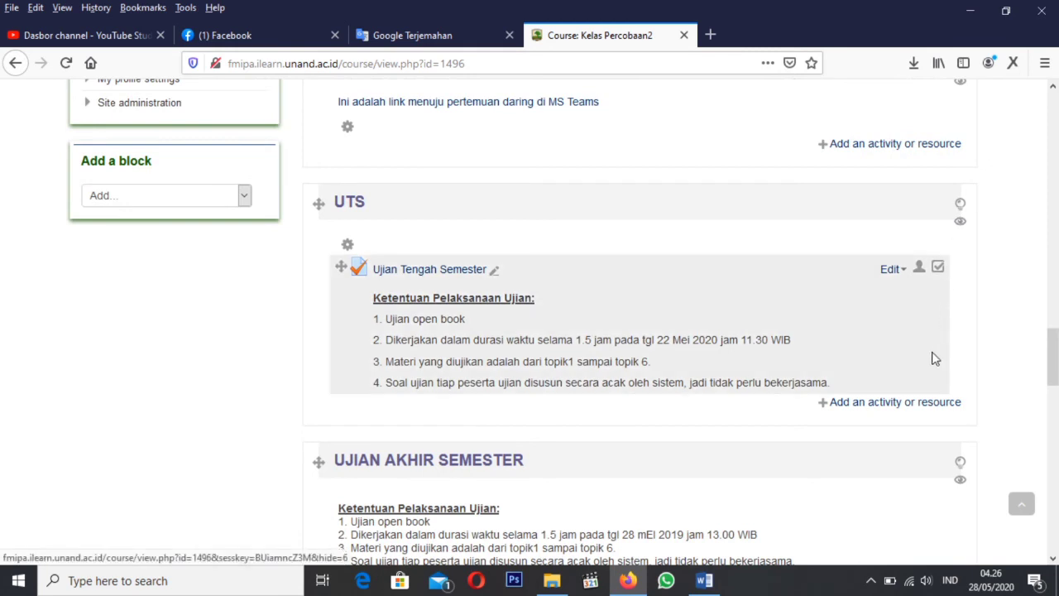
click(894, 269)
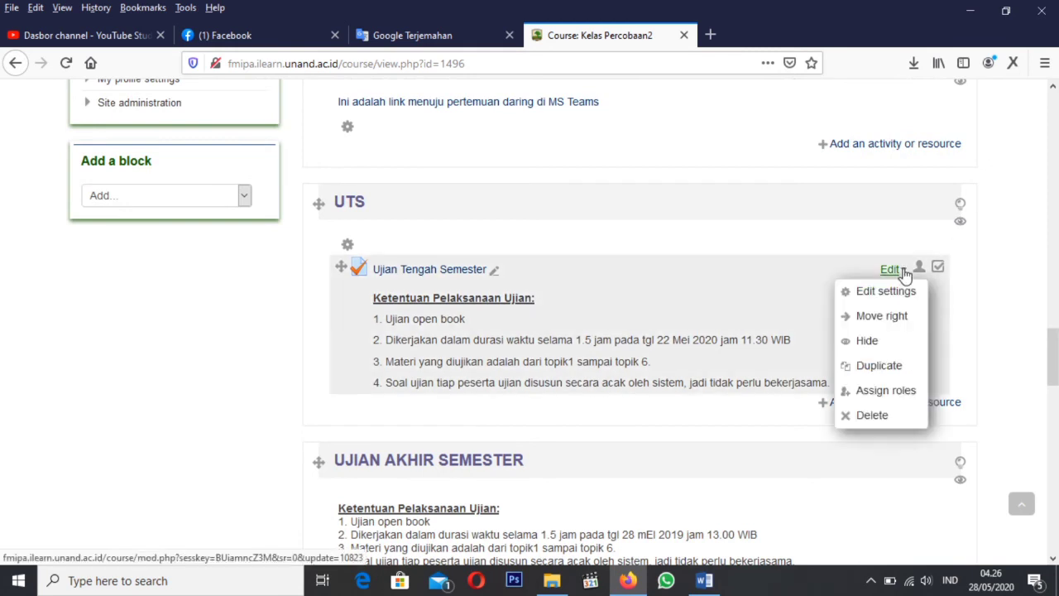
click(869, 416)
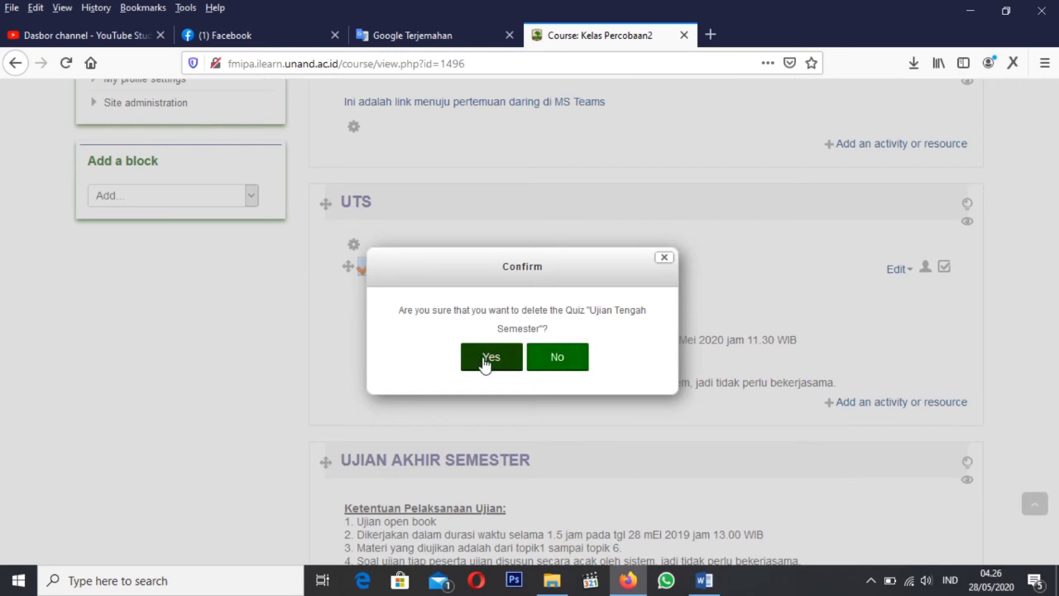
click(560, 361)
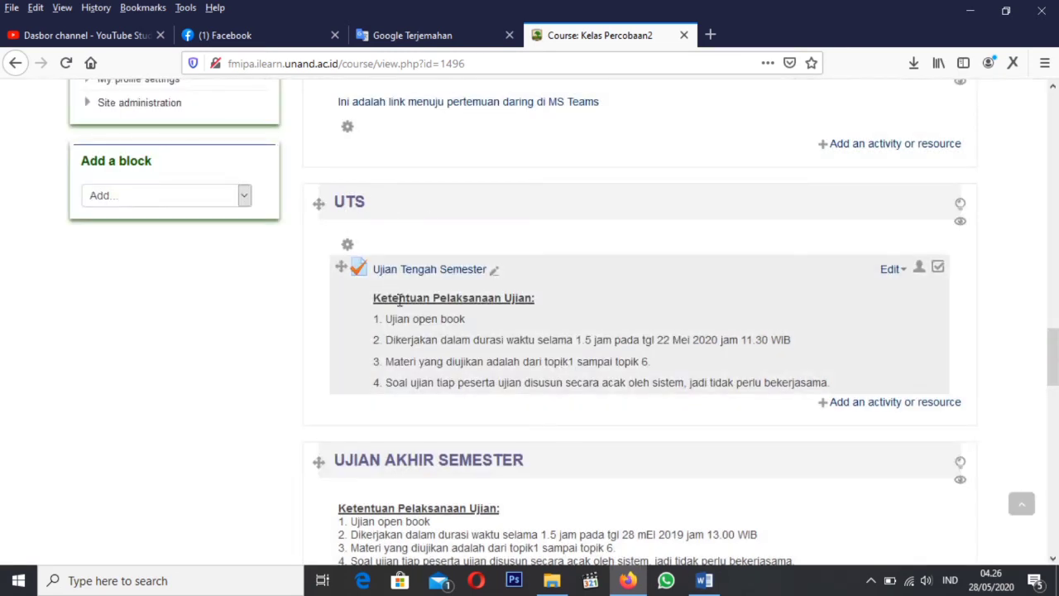
Log out of the lecturer account.
scroll(414, 389, down, 3)
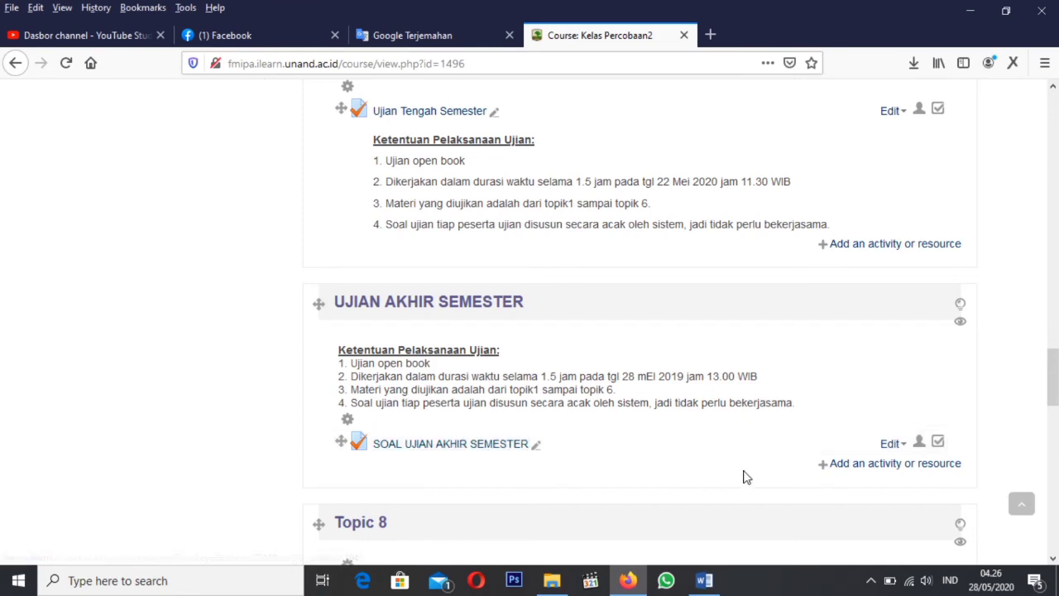
scroll(756, 440, up, 4)
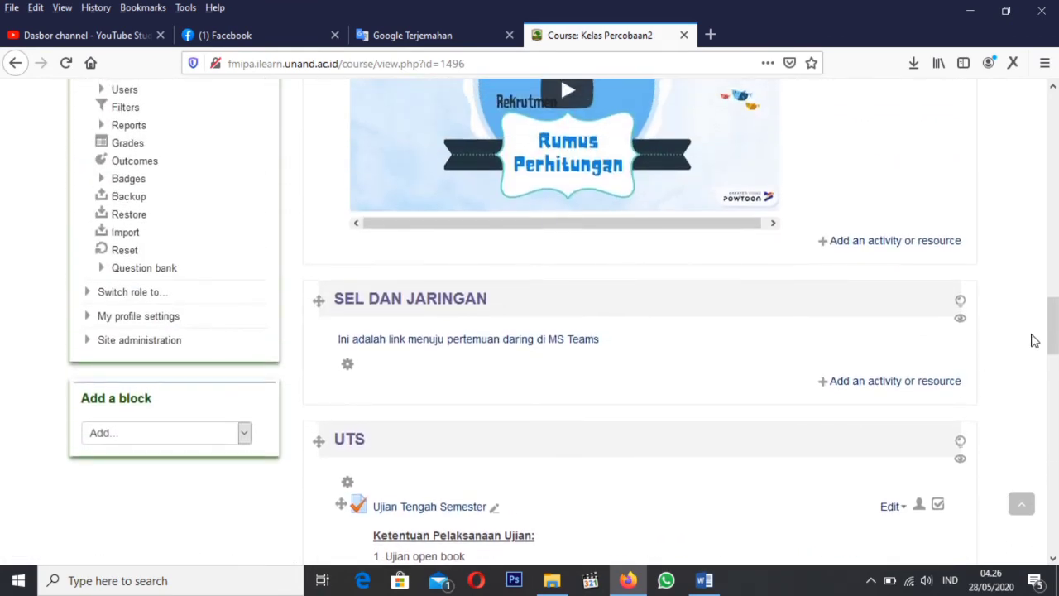
drag(1049, 331, 1049, 116)
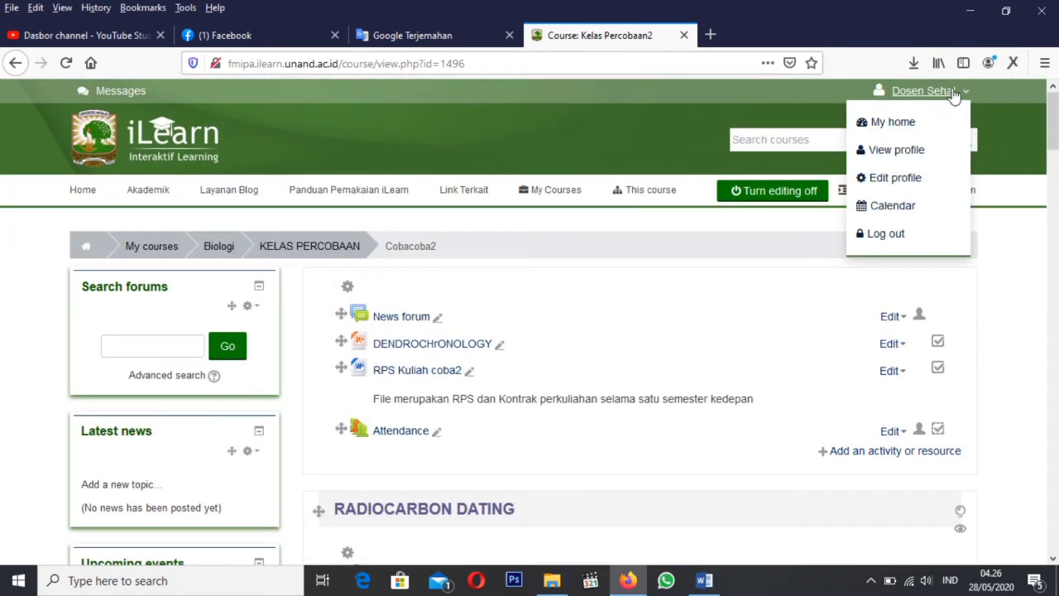
mouse_move(923, 91)
click(885, 234)
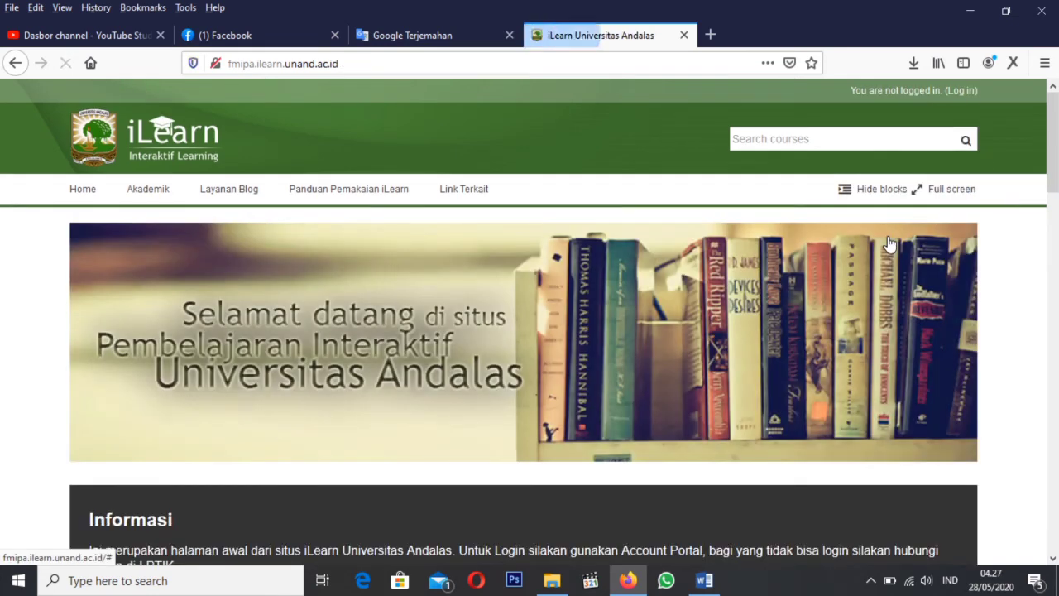
Log in to iLearn with the saved username and password of the student account.
click(962, 97)
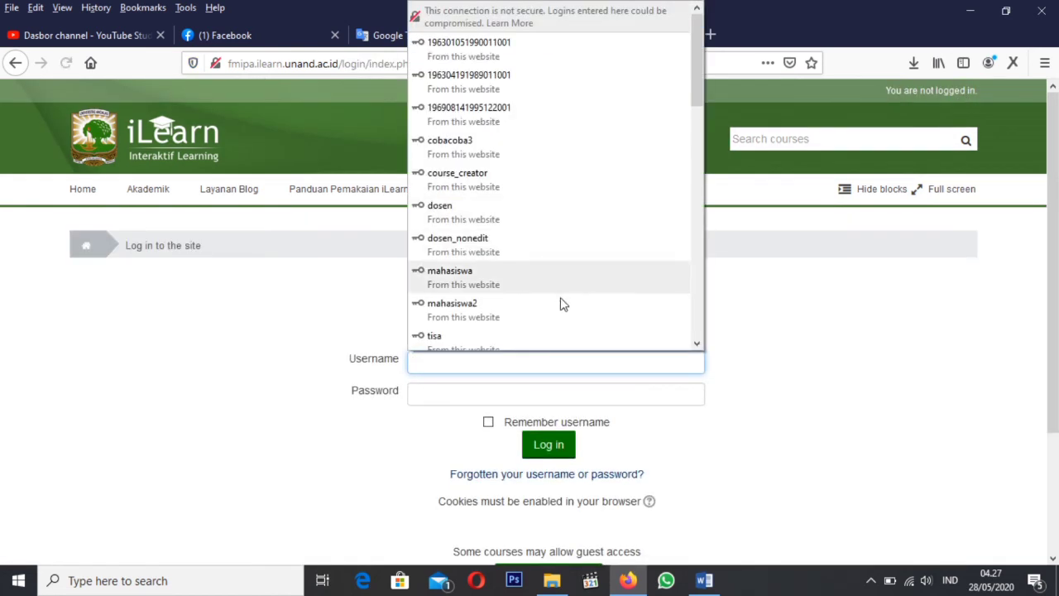
click(508, 283)
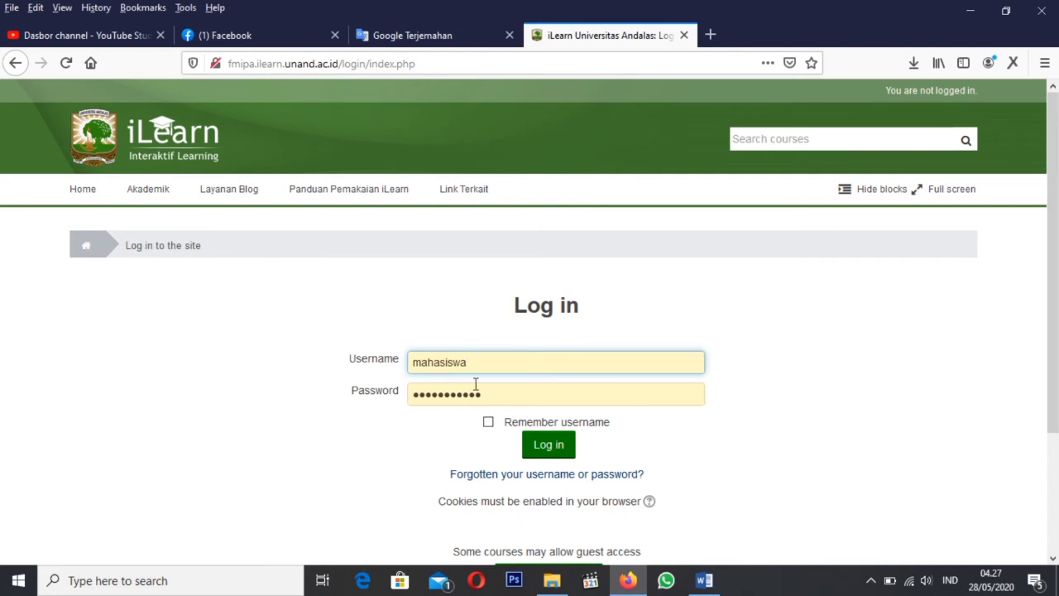
click(553, 455)
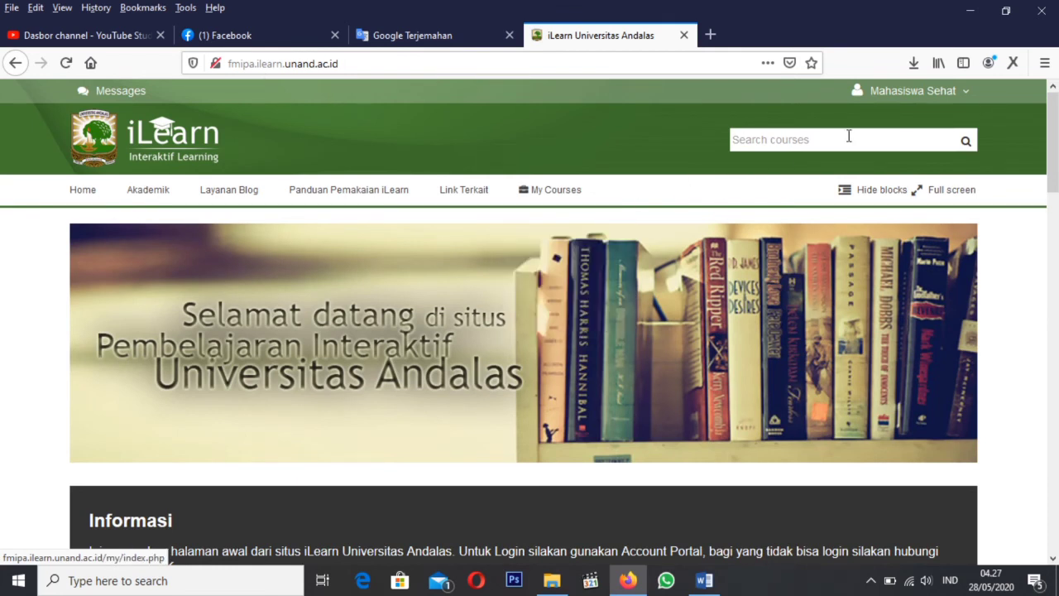
Open the Kelas Percobaan2 course from the student's own courses.
mouse_move(898, 98)
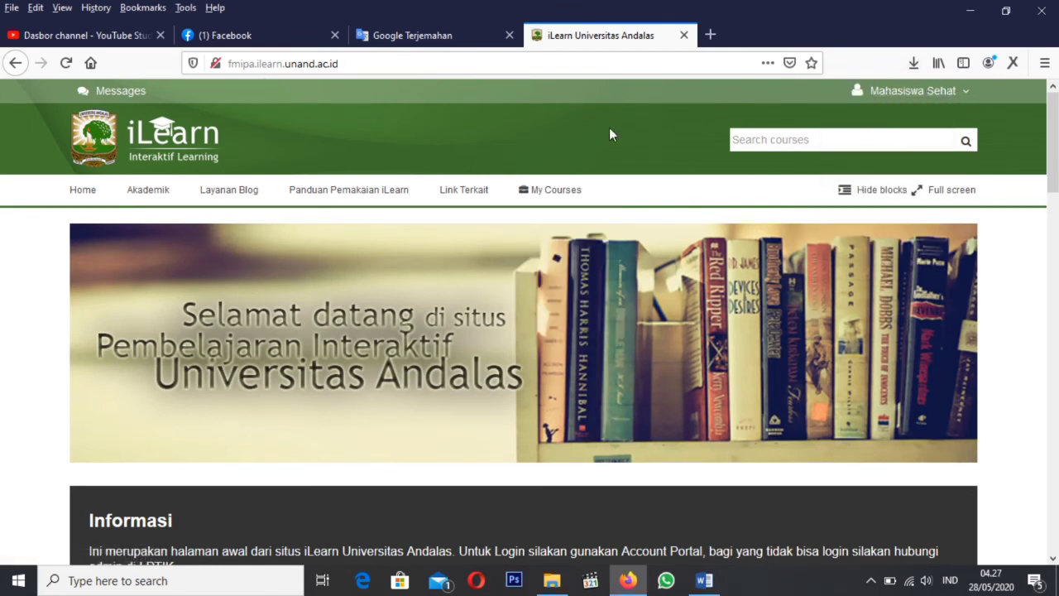
mouse_move(552, 195)
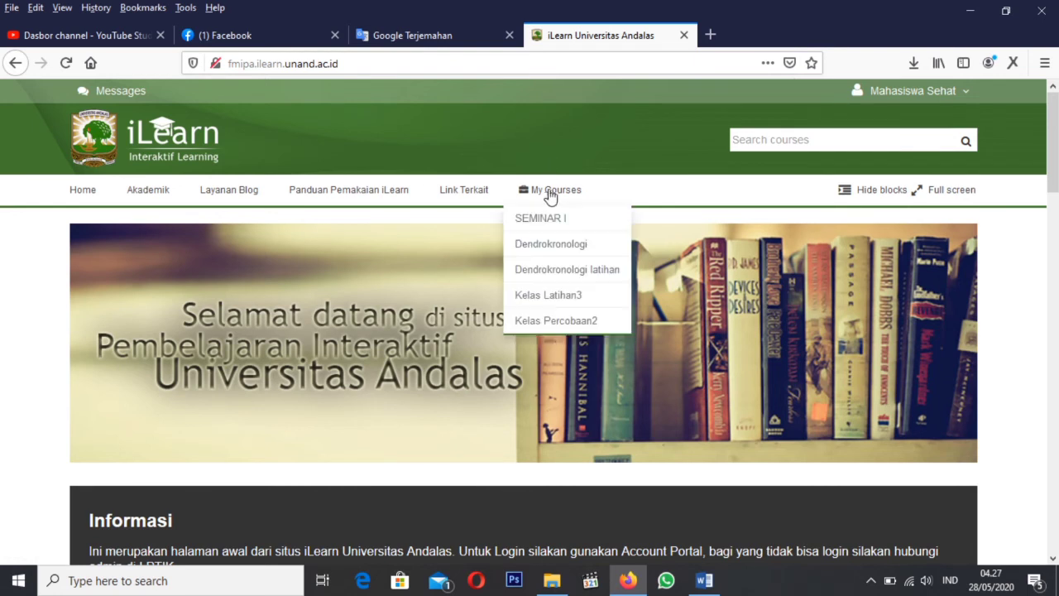
click(573, 322)
Review the exam rules in the UJIAN AKHIR SEMESTER section and open the SOAL UJIAN AKHIR SEMESTER quiz.
scroll(548, 313, down, 5)
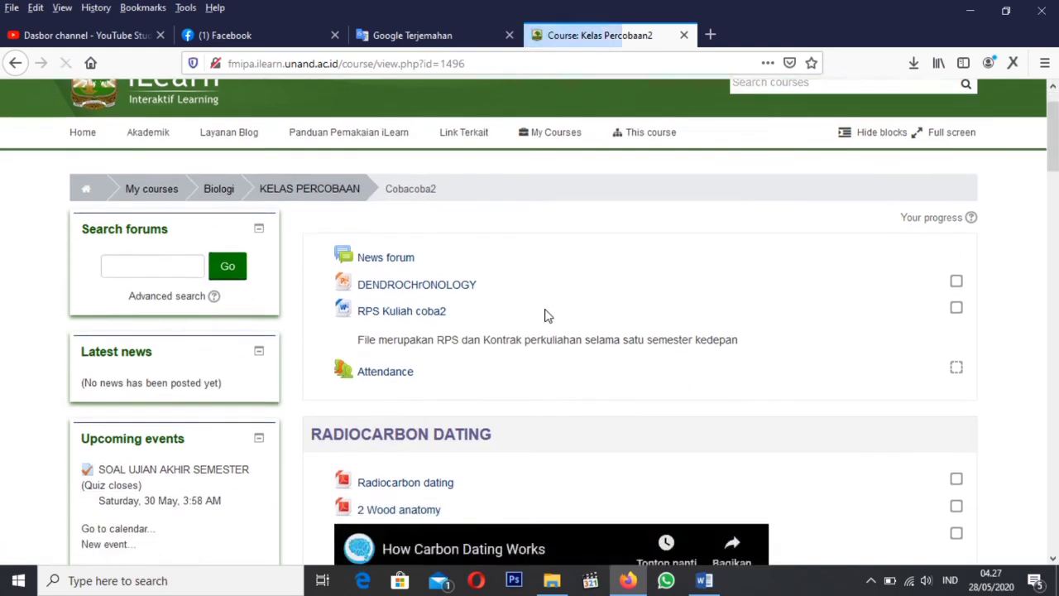
scroll(550, 311, down, 15)
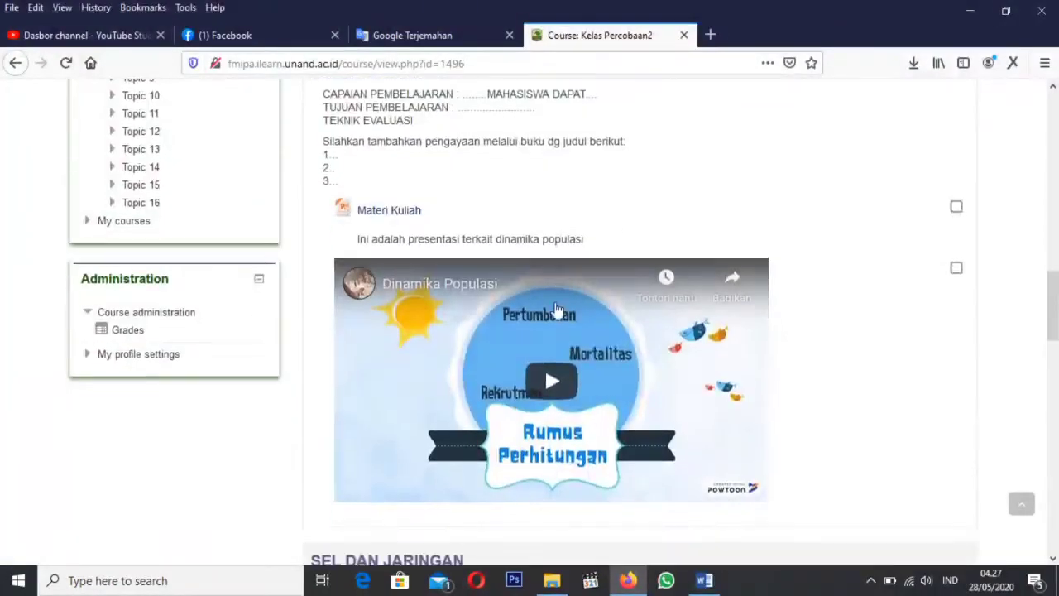
scroll(558, 308, down, 3)
scroll(568, 265, up, 1)
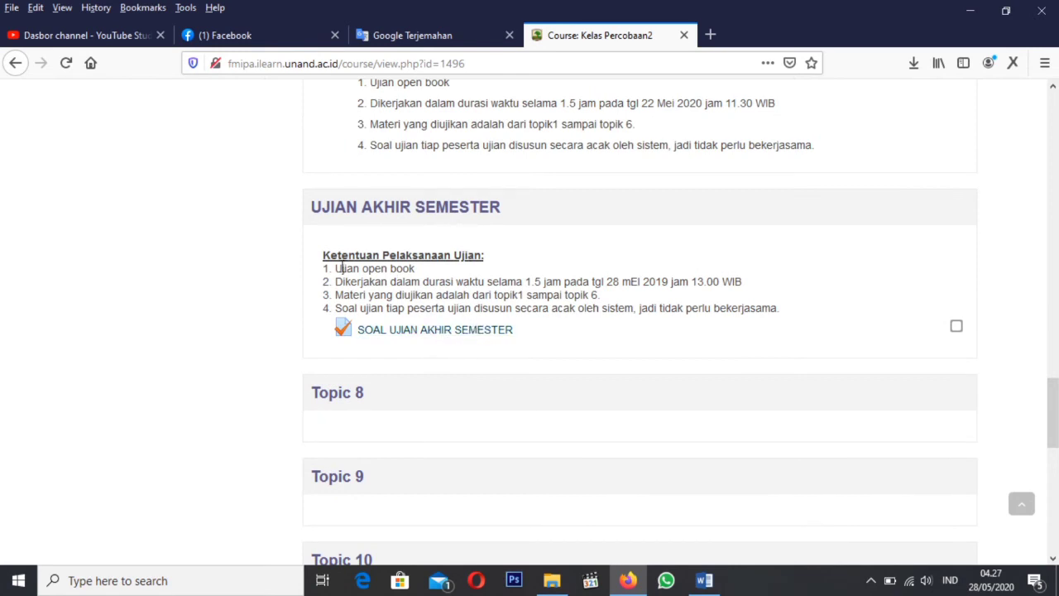
drag(336, 268, 793, 313)
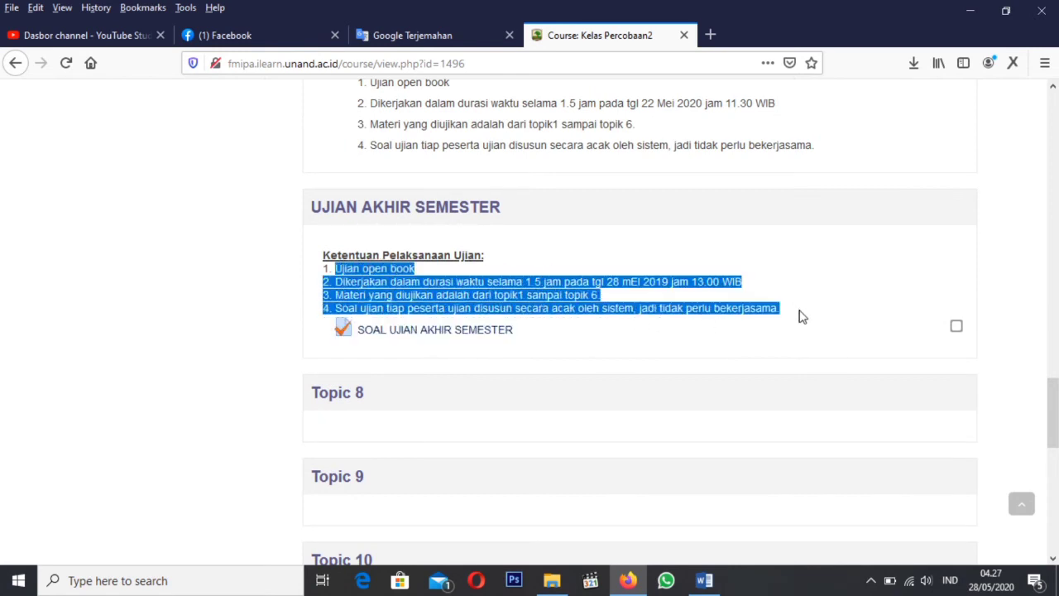
click(801, 316)
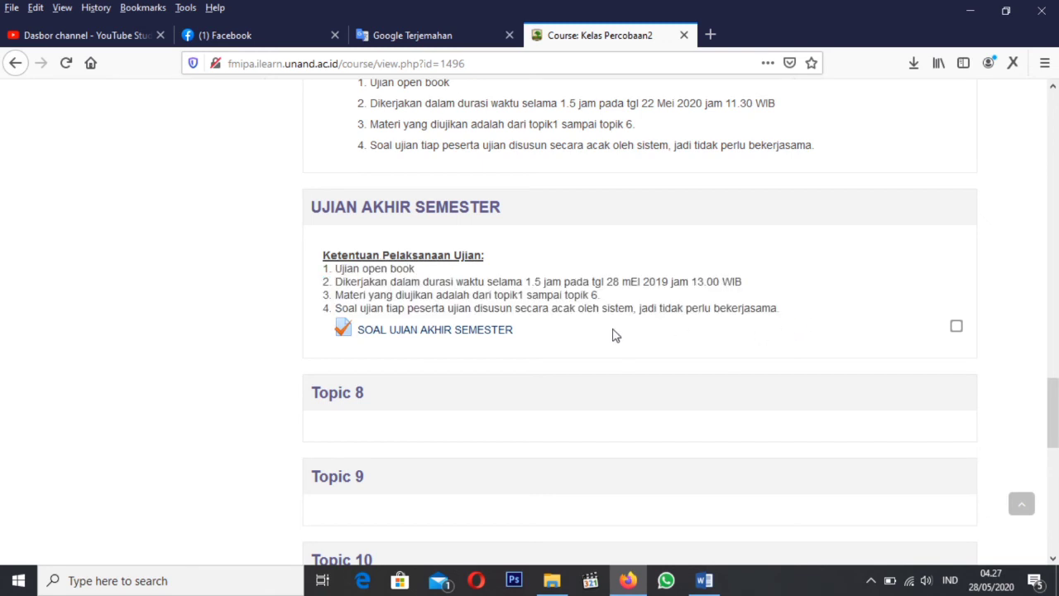
click(450, 339)
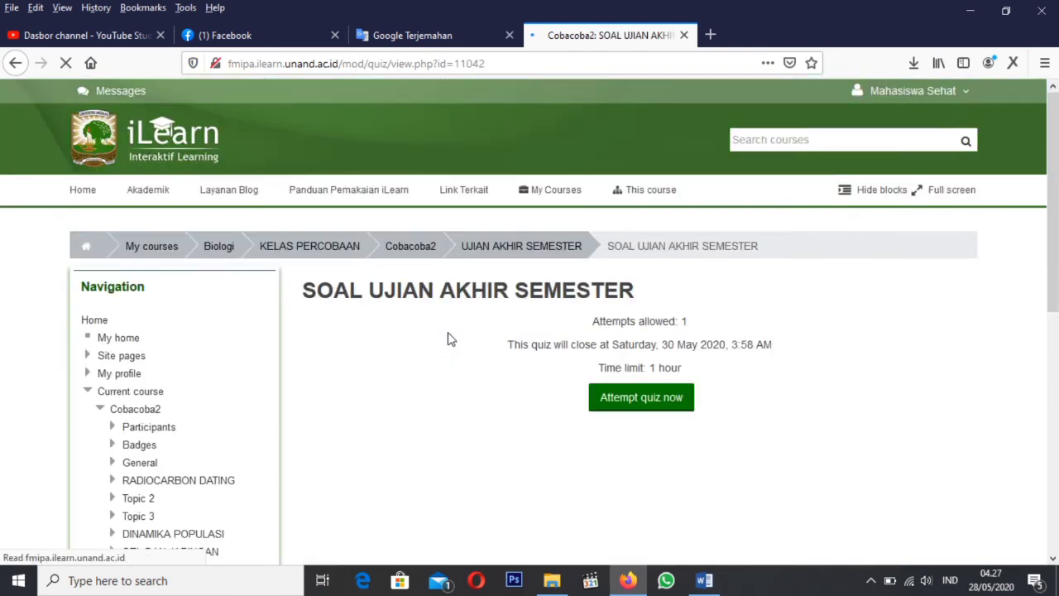
scroll(539, 337, down, 1)
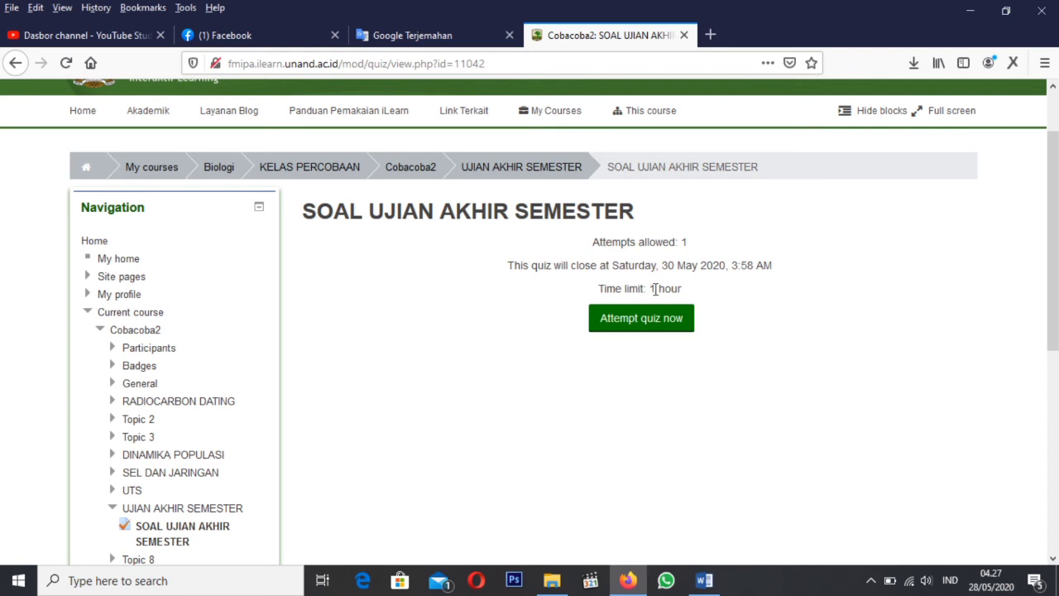
Check the quiz's time limit and start the student attempt at SOAL UJIAN AKHIR SEMESTER.
drag(653, 289, 683, 291)
click(700, 301)
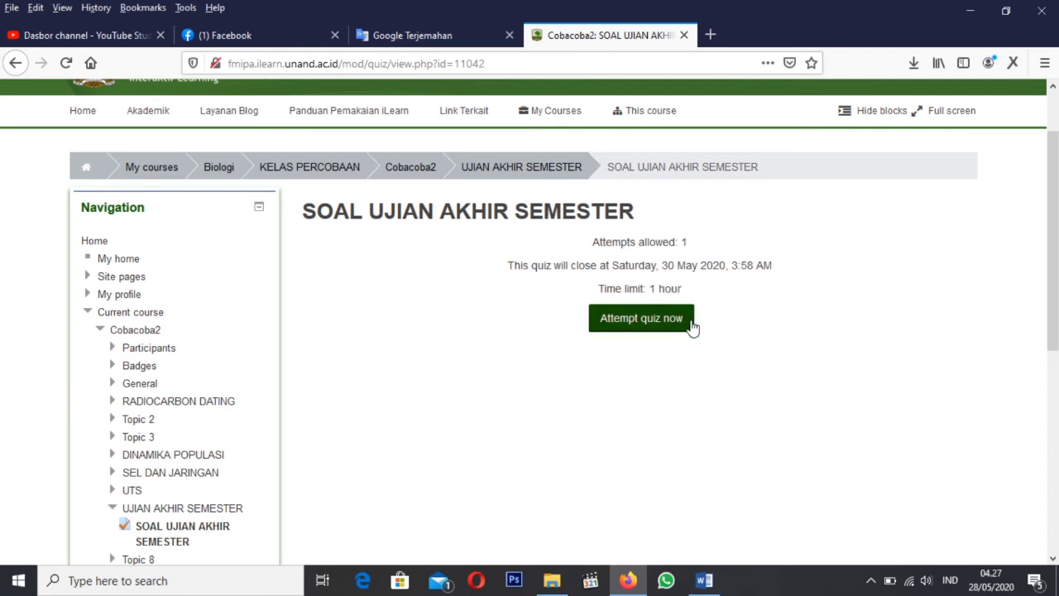
click(660, 322)
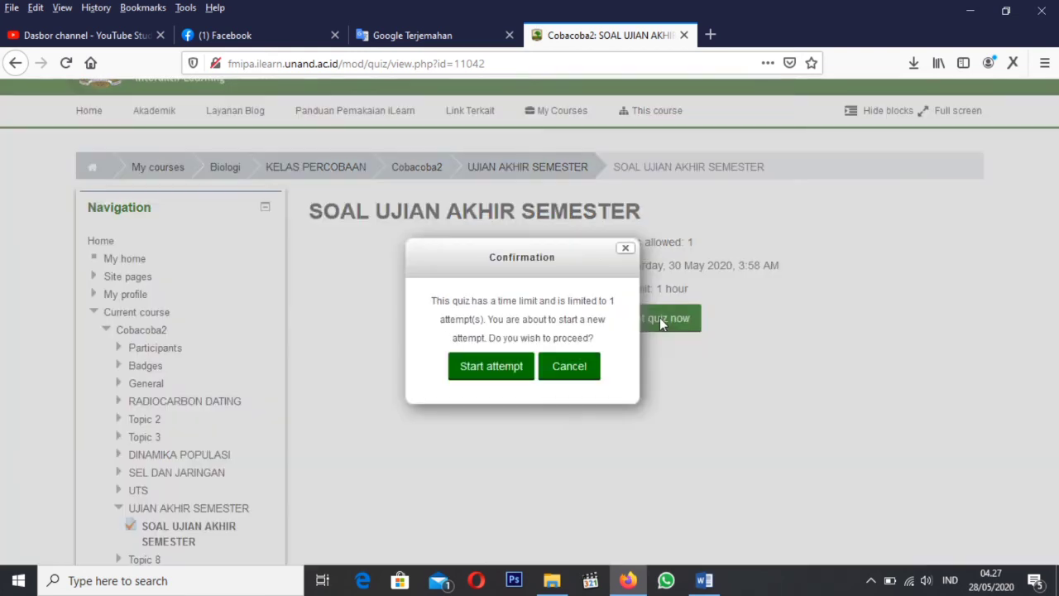
click(483, 367)
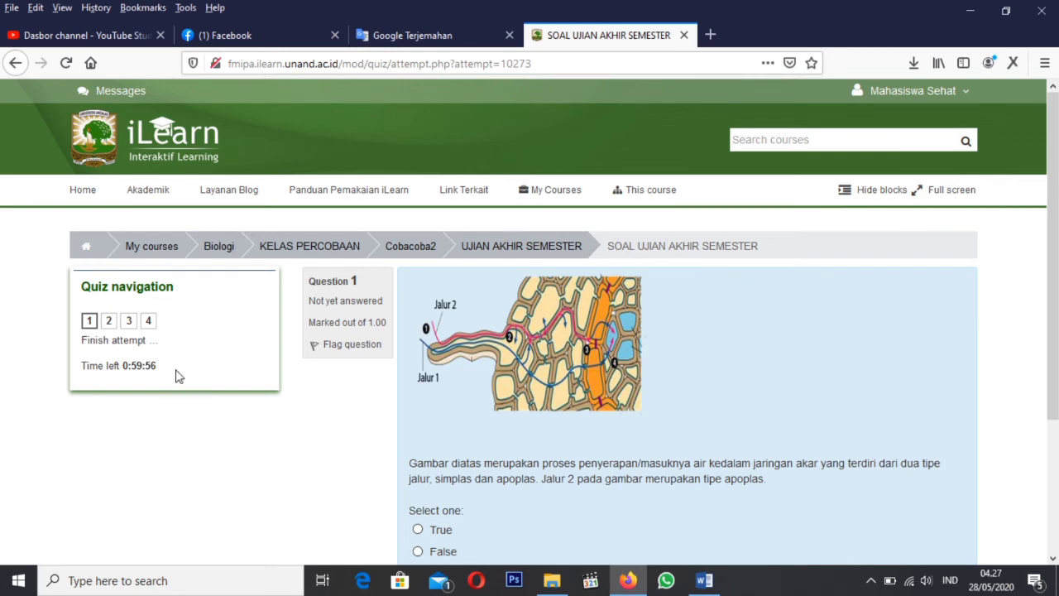
Answer question 1 with True and question 2 with A. Kambium gabus, and proceed to question 3.
scroll(538, 433, down, 3)
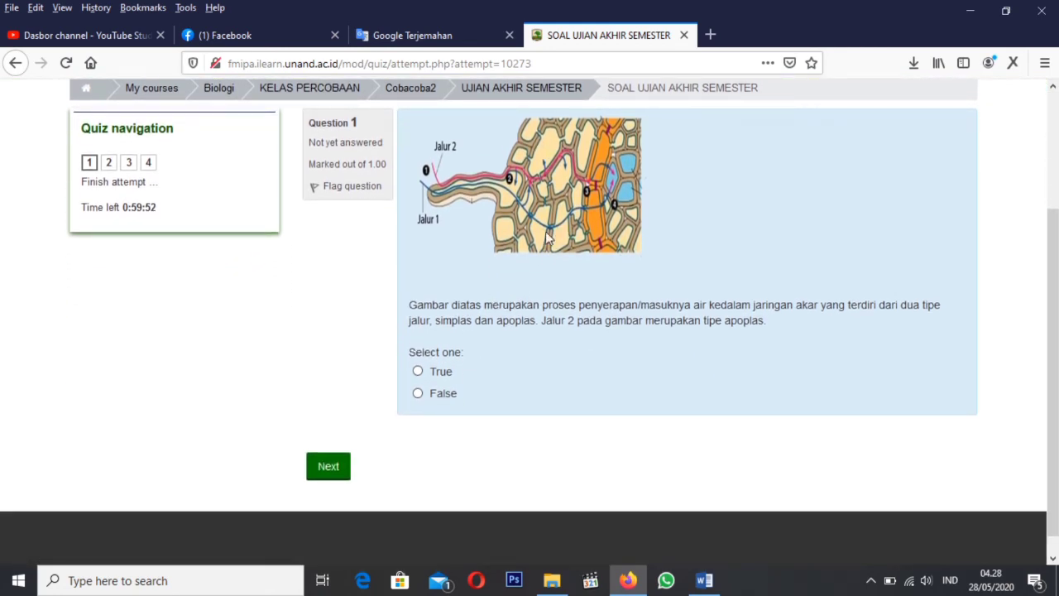
click(419, 373)
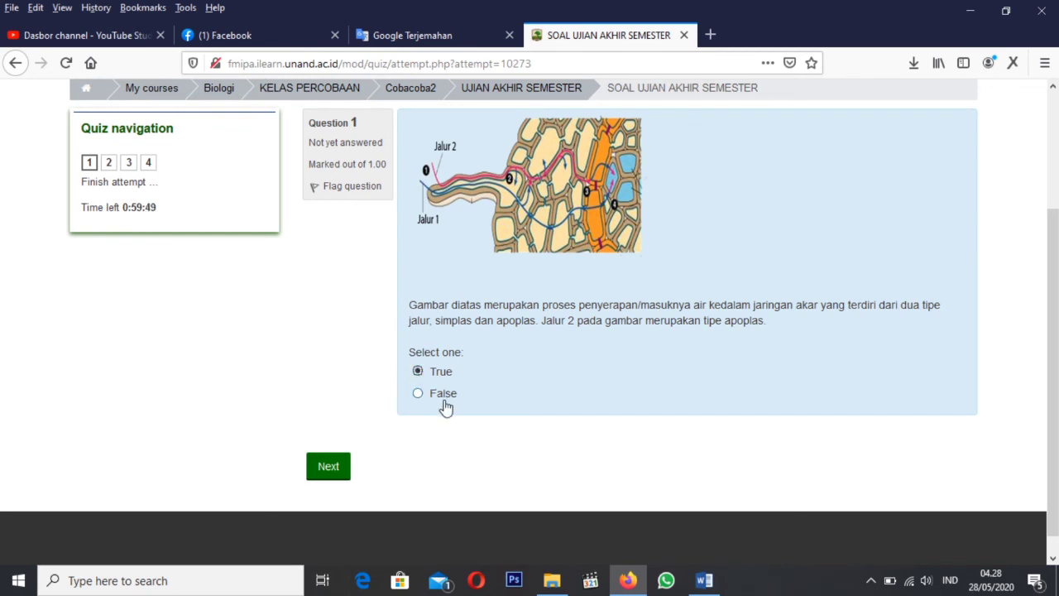
click(328, 467)
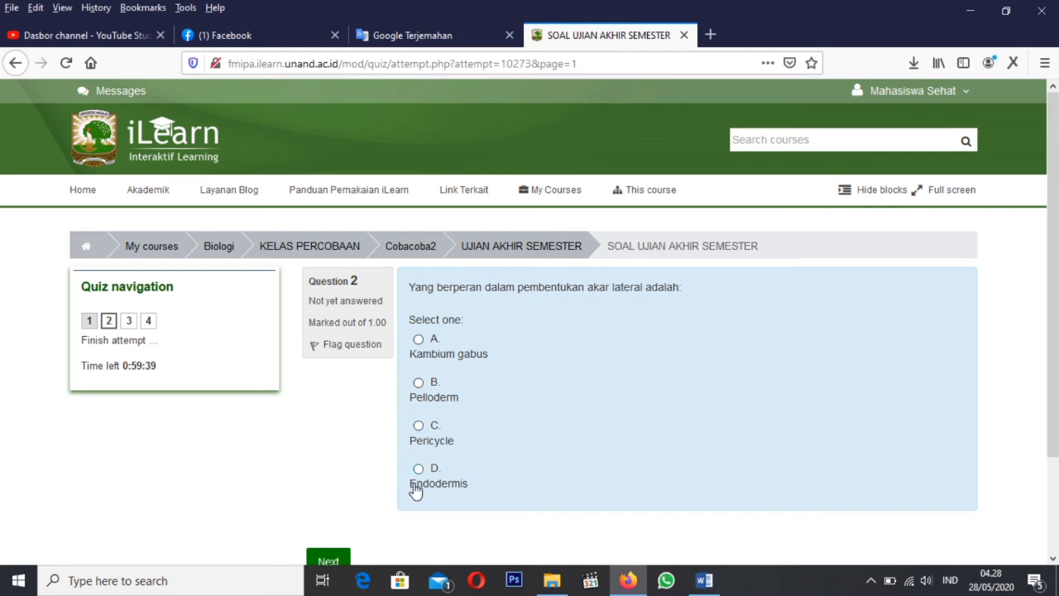
click(419, 340)
scroll(441, 414, down, 2)
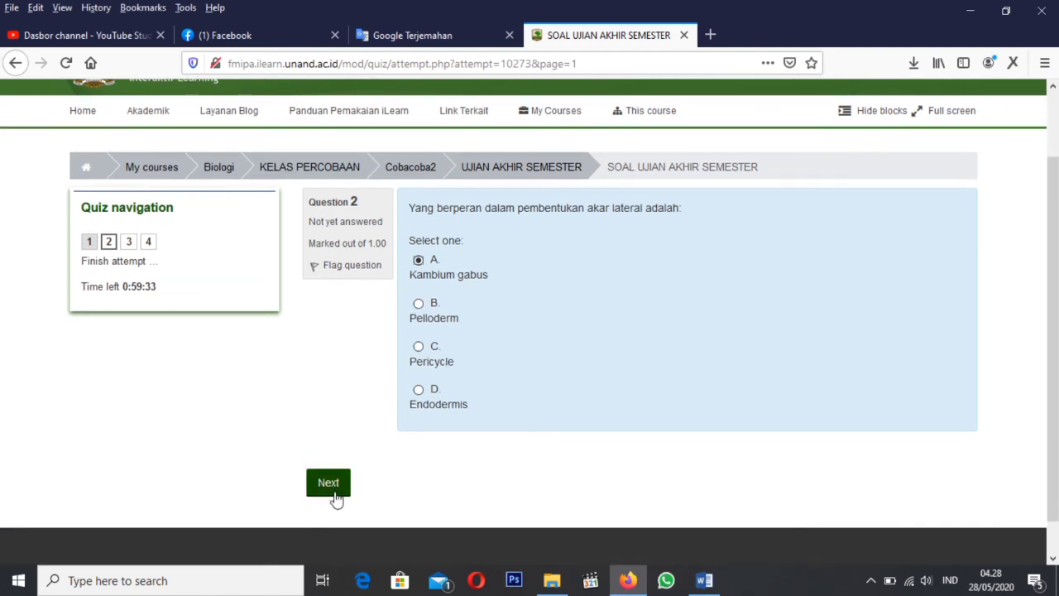
click(334, 490)
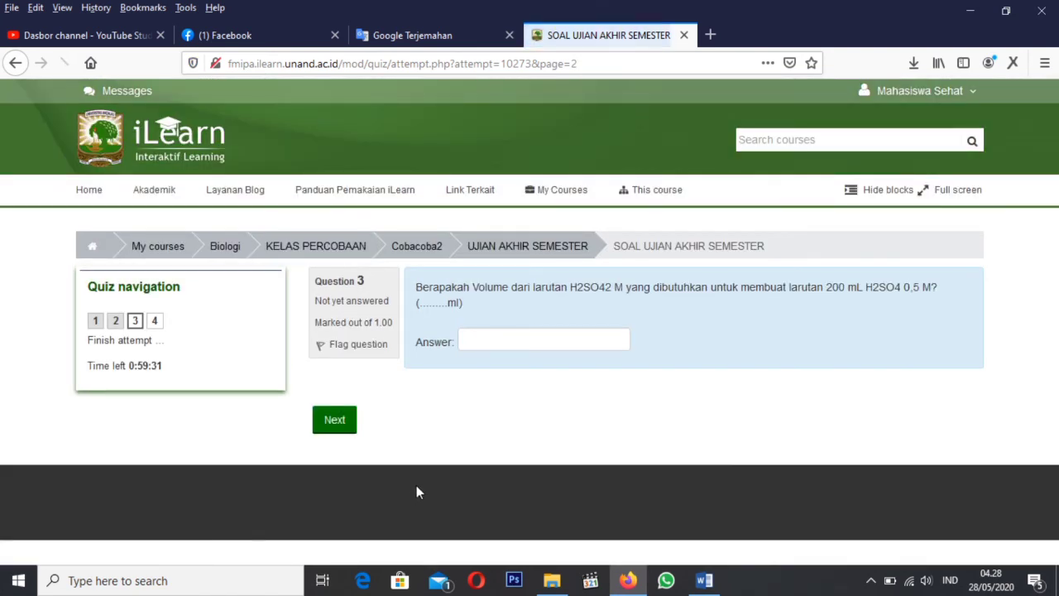
Answer question 3 with 50 and question 4 with zona1, zona2 and zona3 on separate lines, and proceed to the attempt summary.
click(493, 339)
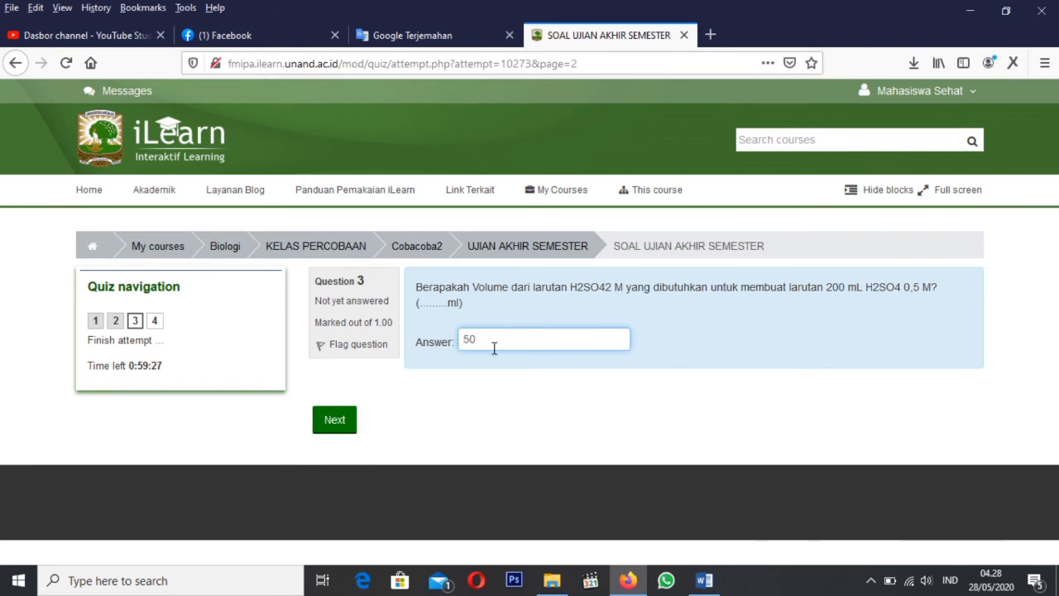
click(335, 420)
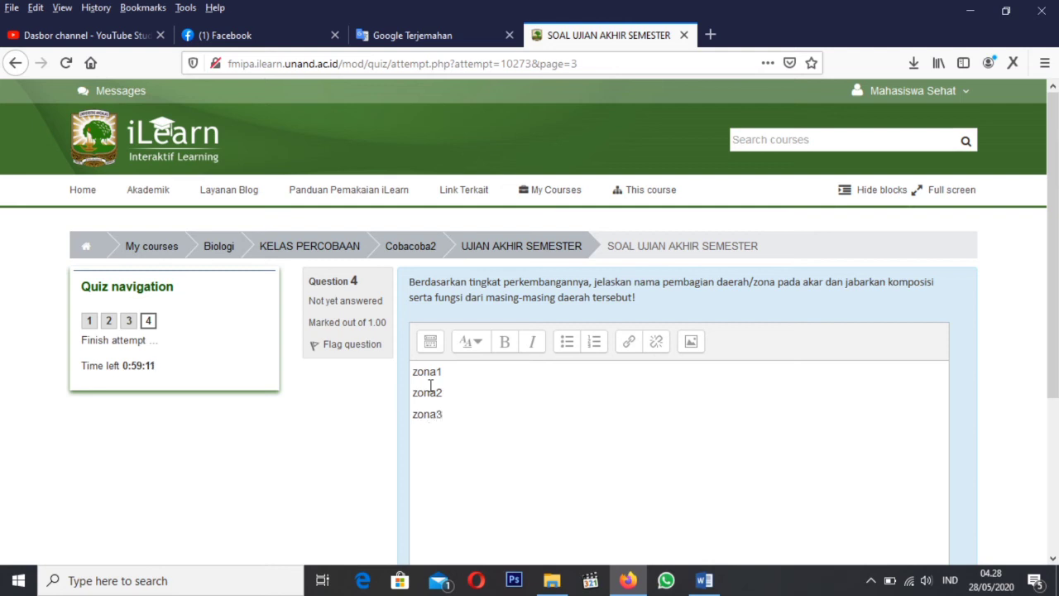
scroll(472, 401, down, 3)
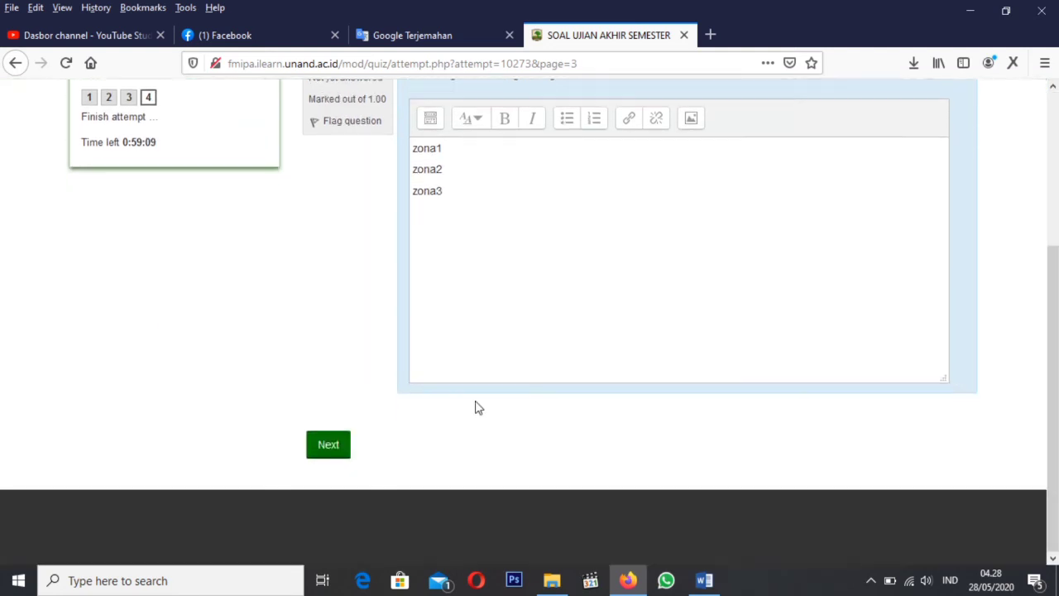
click(328, 453)
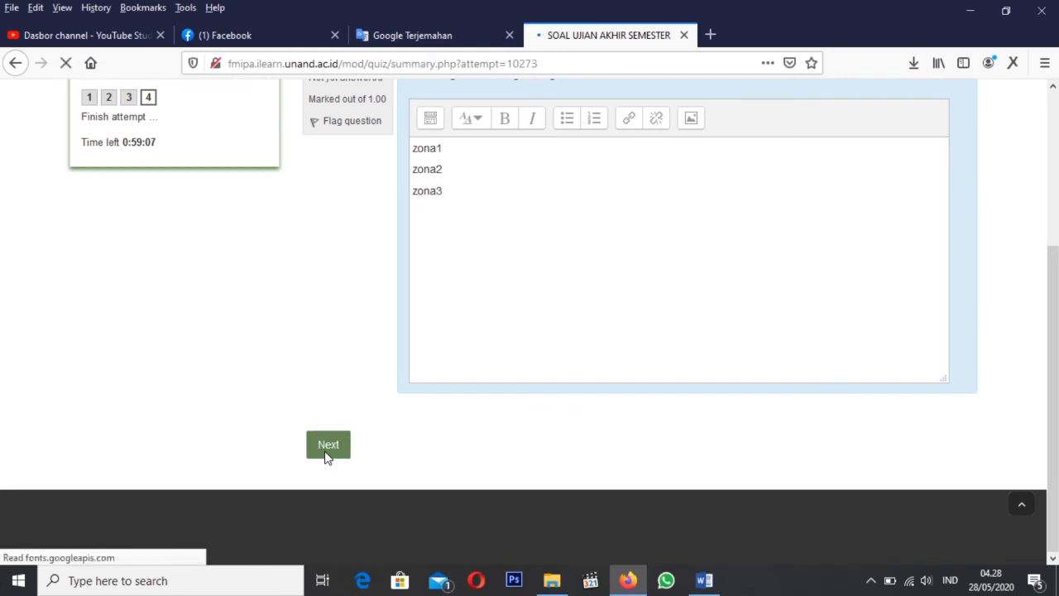
Submit all answers, confirm finishing the attempt, and check the summary of previous attempts.
scroll(795, 397, down, 3)
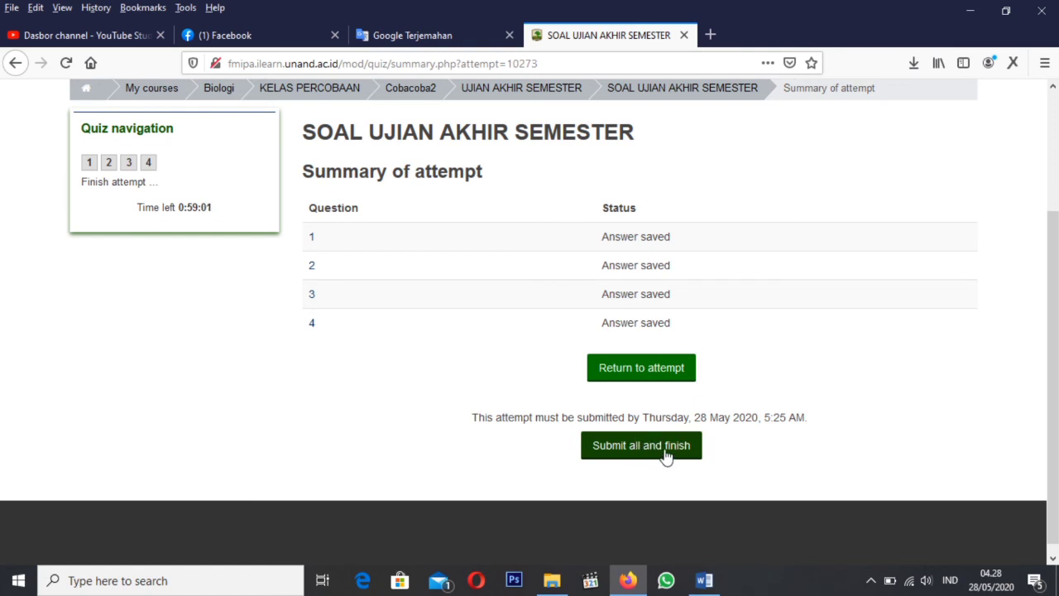
click(666, 455)
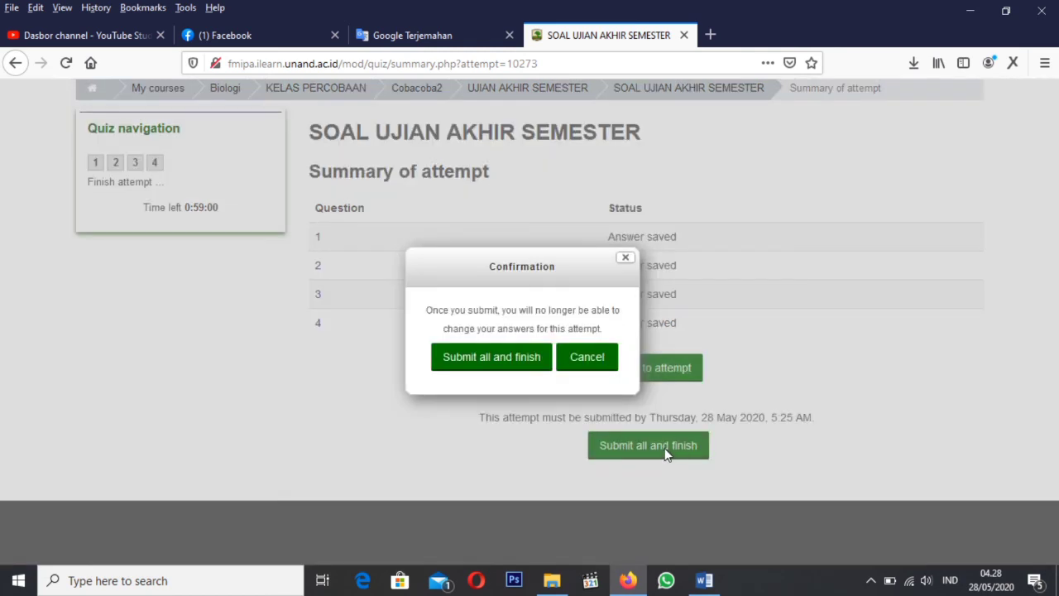
click(494, 360)
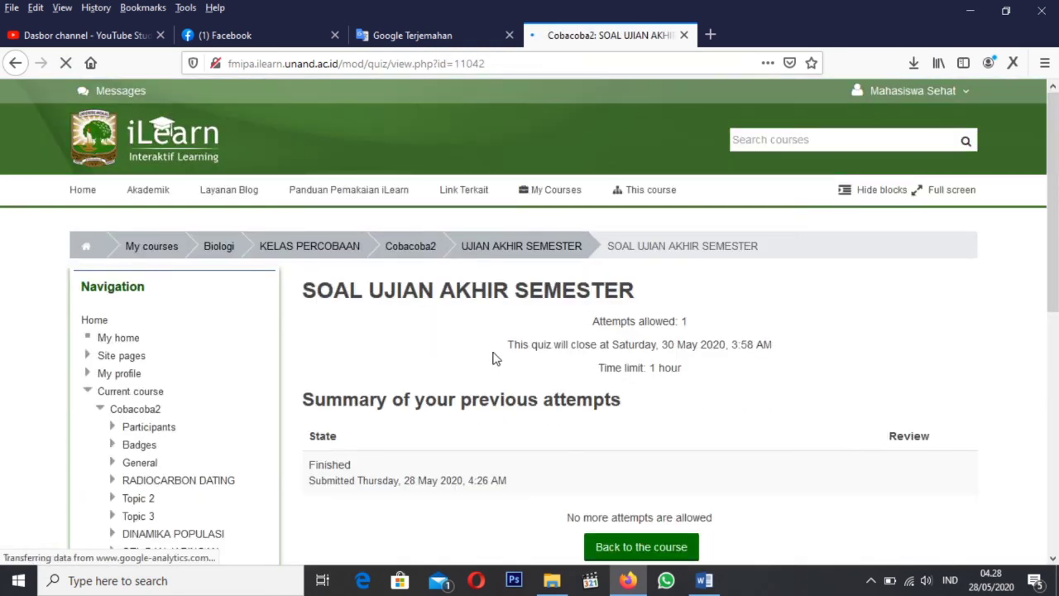
scroll(452, 389, down, 3)
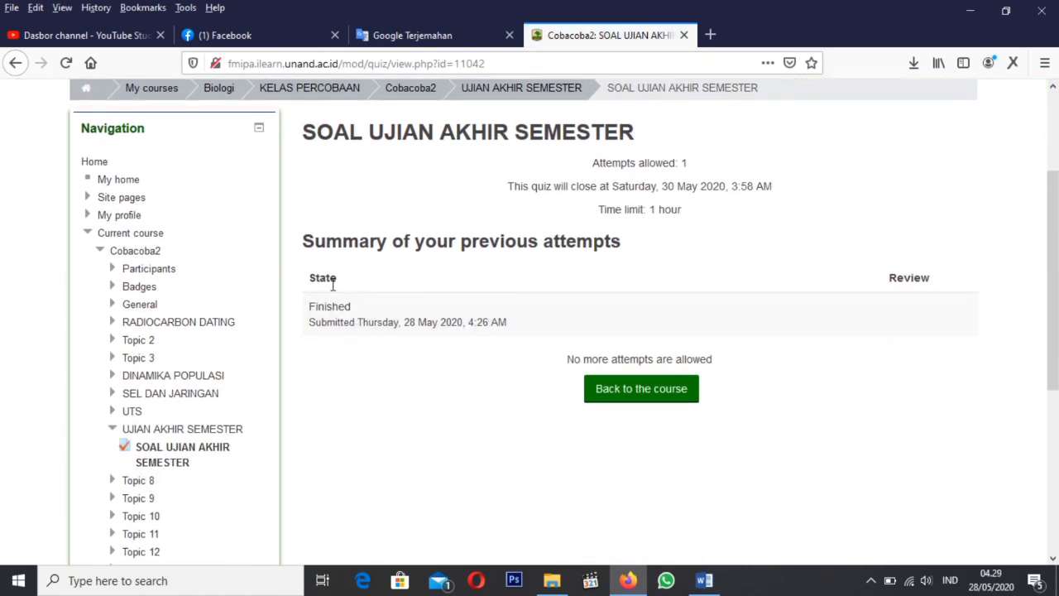
Return to the course page and log out of the student account.
click(636, 394)
scroll(622, 378, down, 6)
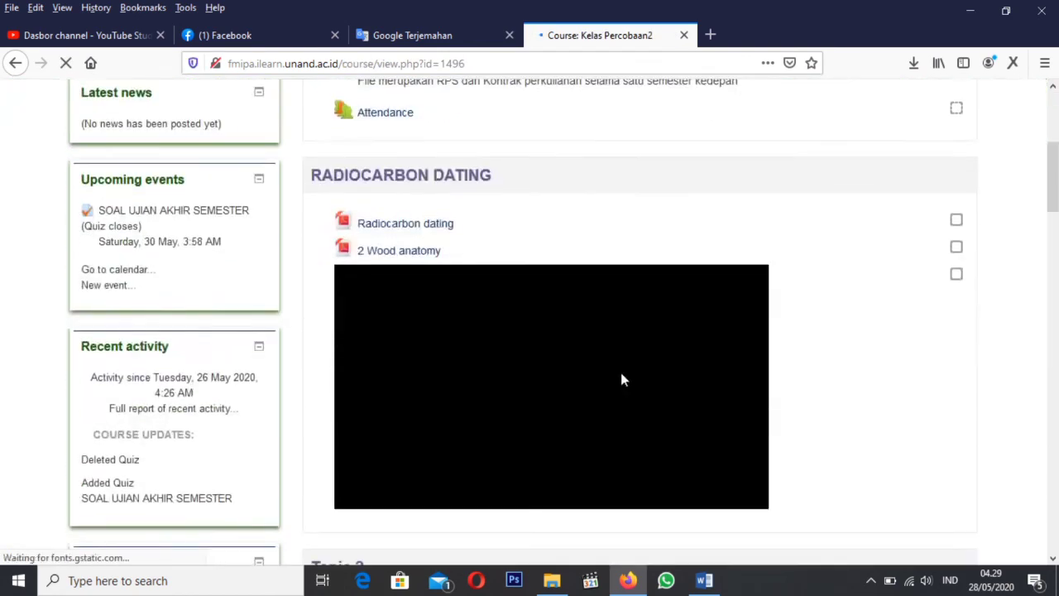
drag(1052, 178, 1052, 124)
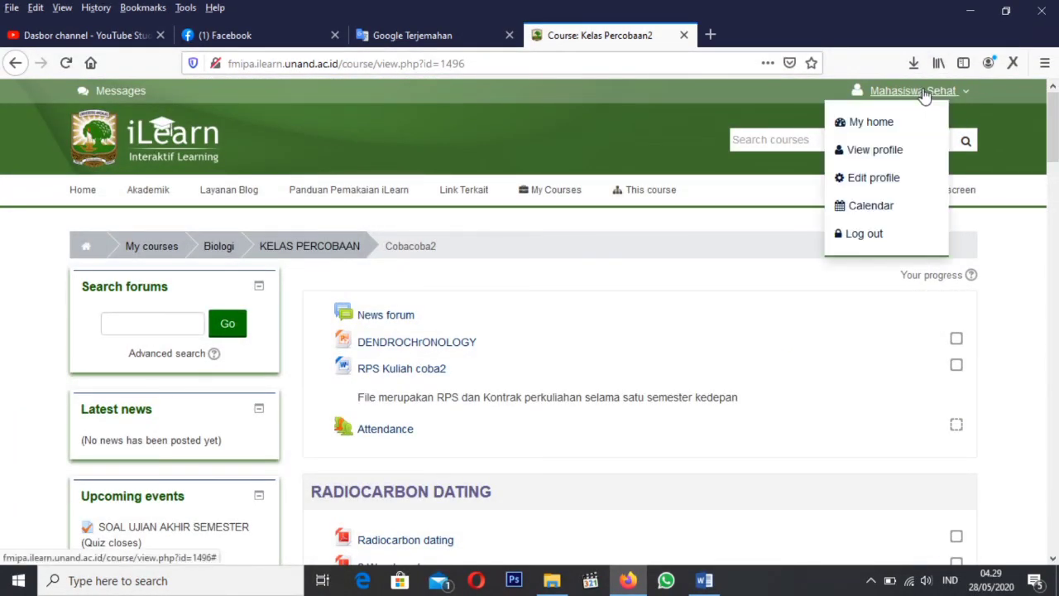
mouse_move(910, 91)
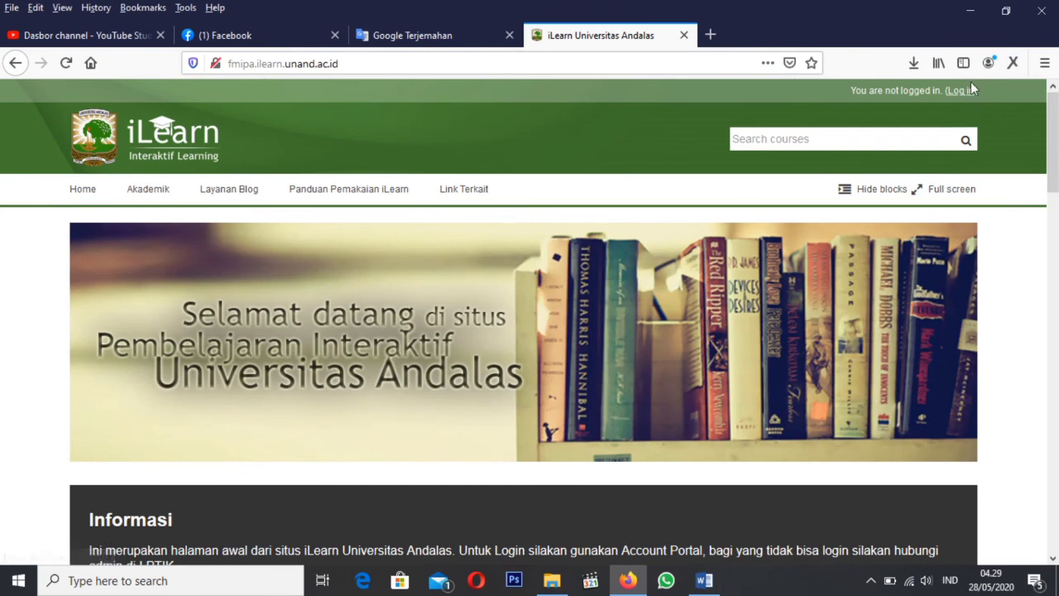
Log in to iLearn with the saved username and password of the lecturer account.
click(961, 91)
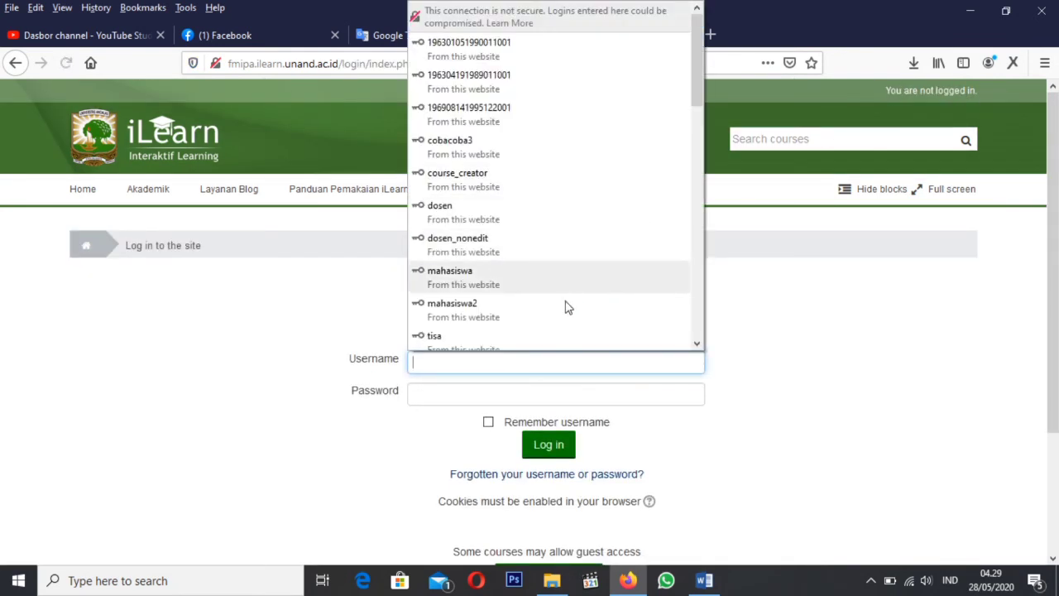
click(480, 208)
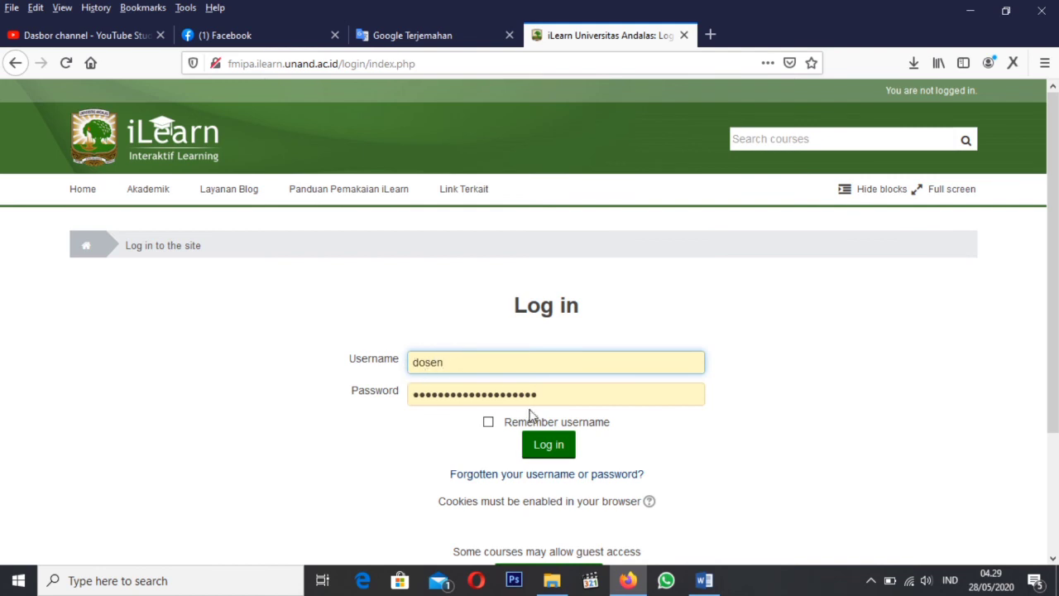
click(553, 454)
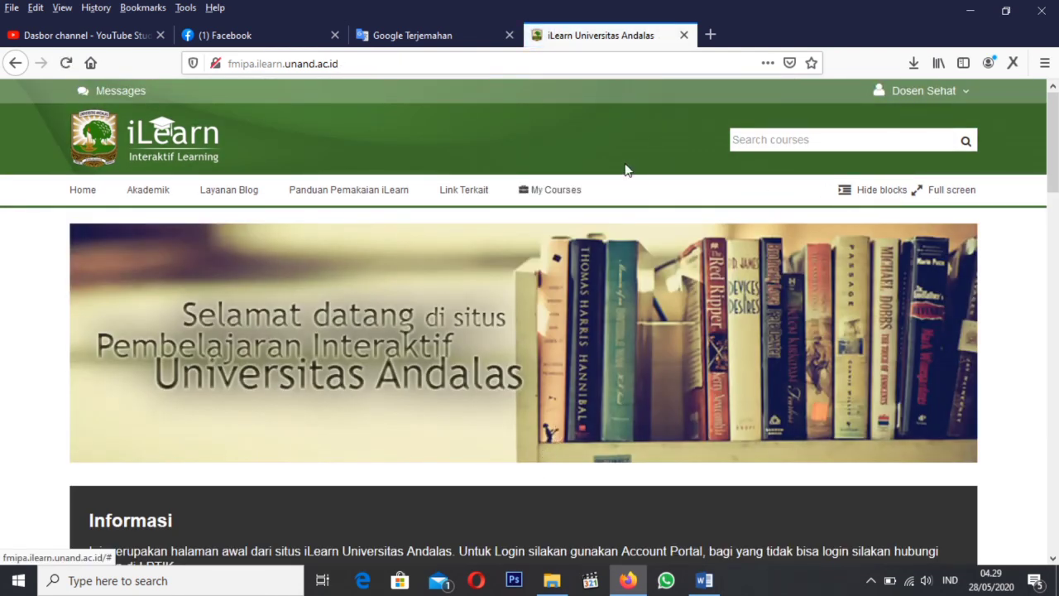
Open the Kelas Percobaan2 course and its SOAL UJIAN AKHIR SEMESTER quiz in the UJIAN AKHIR SEMESTER section.
mouse_move(551, 190)
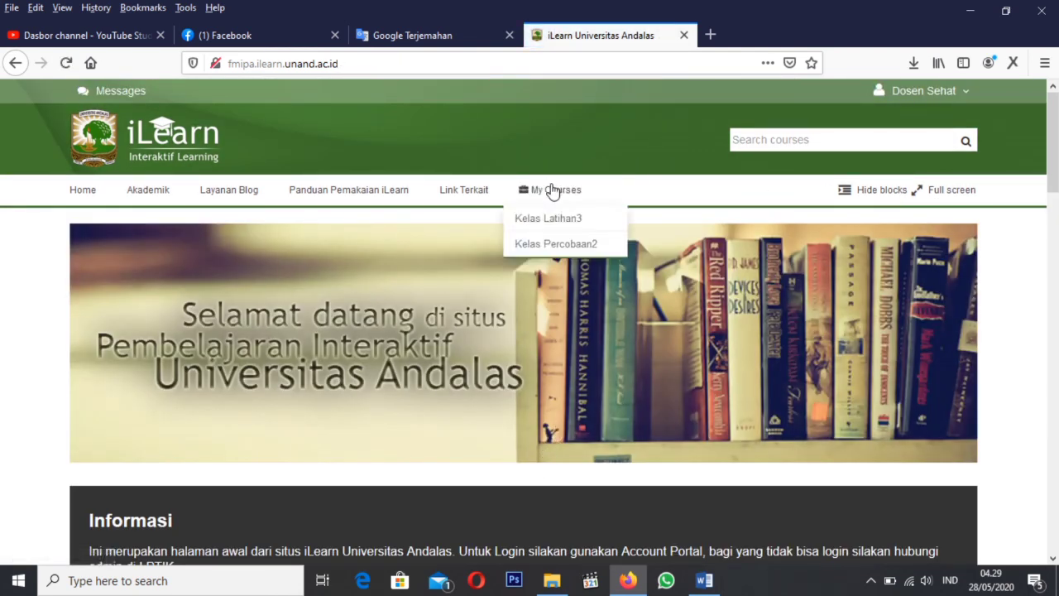
click(568, 251)
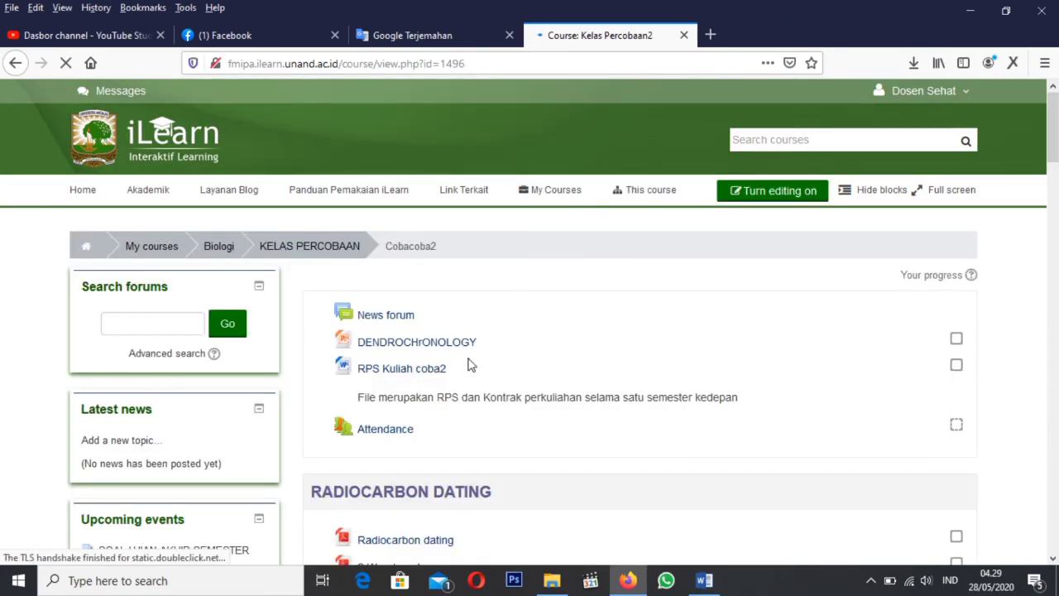
scroll(488, 366, down, 3)
scroll(504, 370, down, 5)
scroll(534, 380, down, 5)
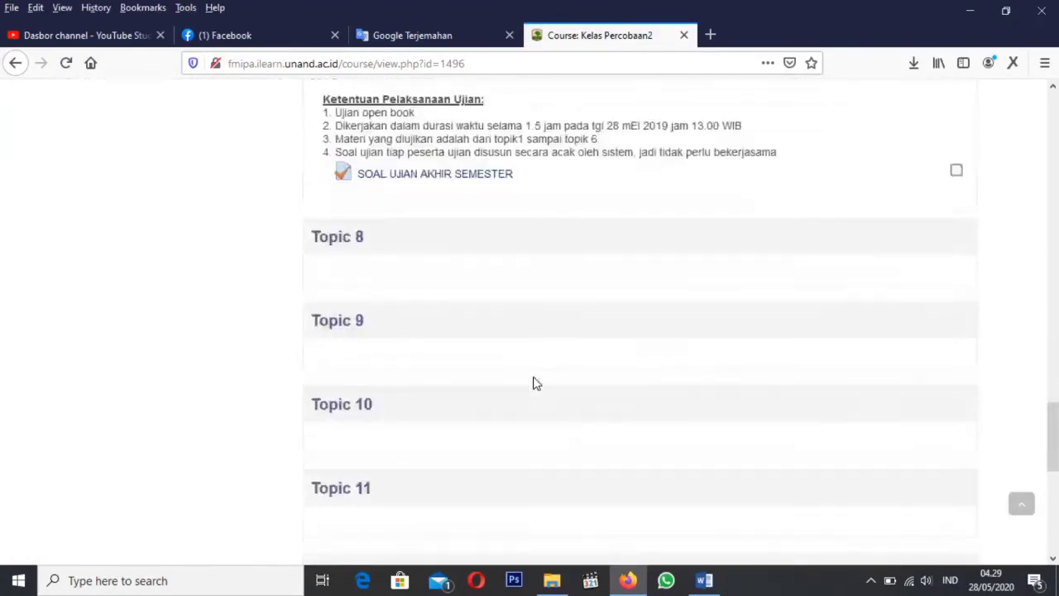
scroll(535, 381, up, 3)
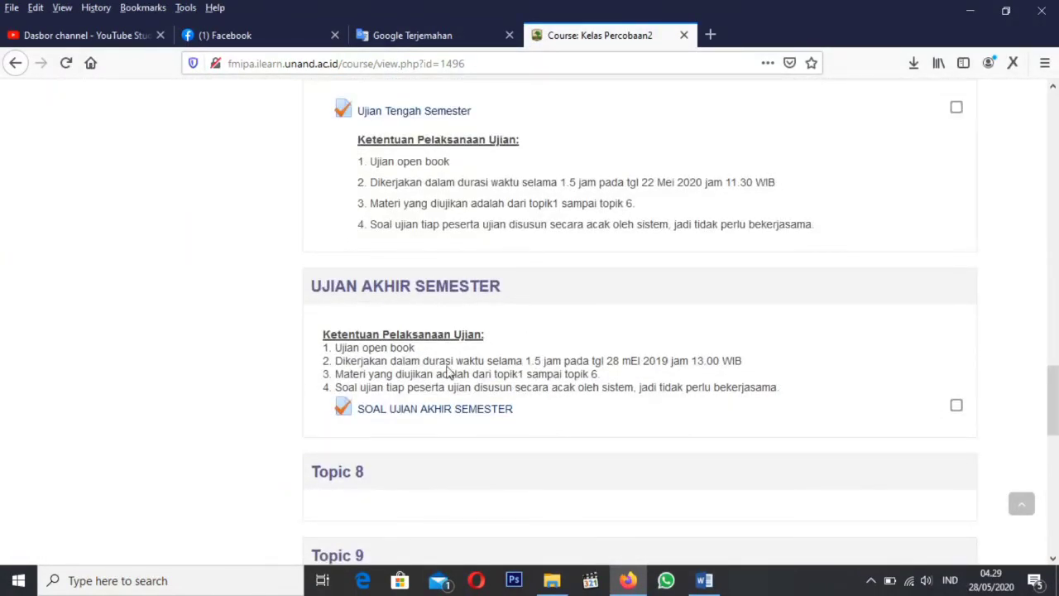
click(476, 418)
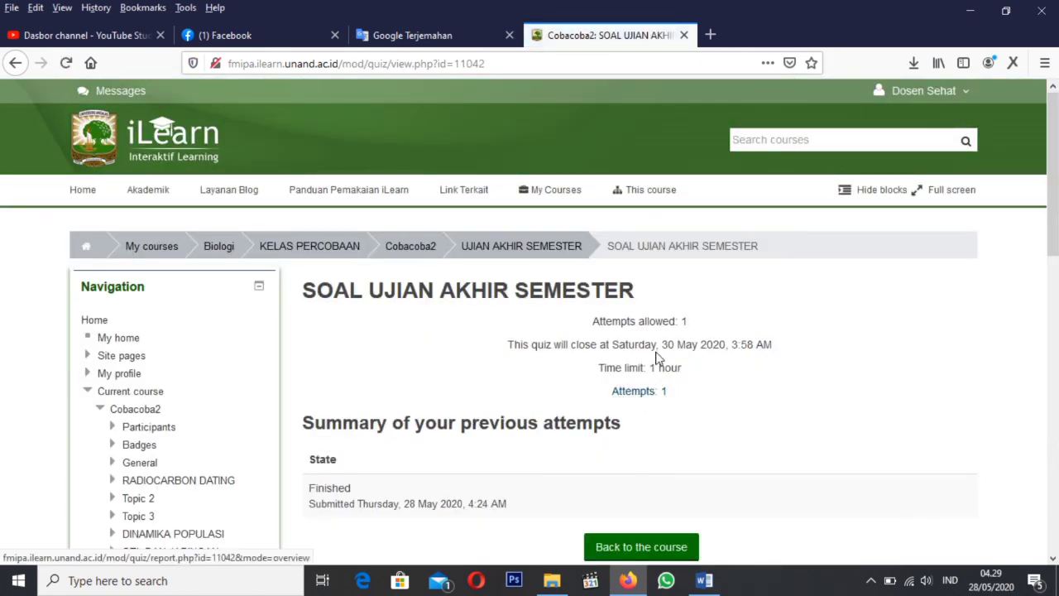
Open the quiz's attempts report and examine the student's grade for each question.
scroll(659, 342, down, 2)
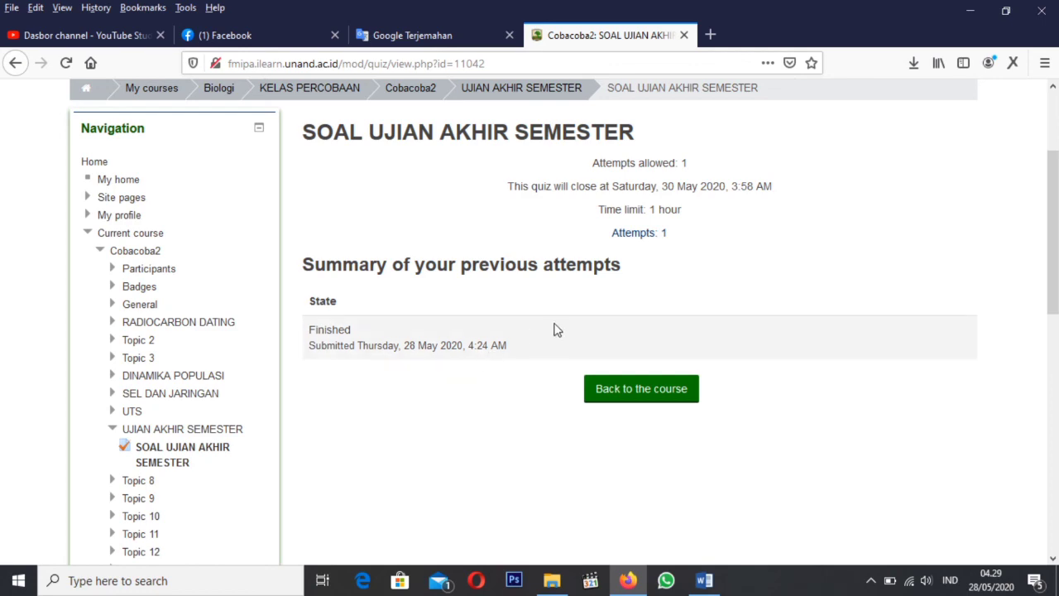
click(637, 240)
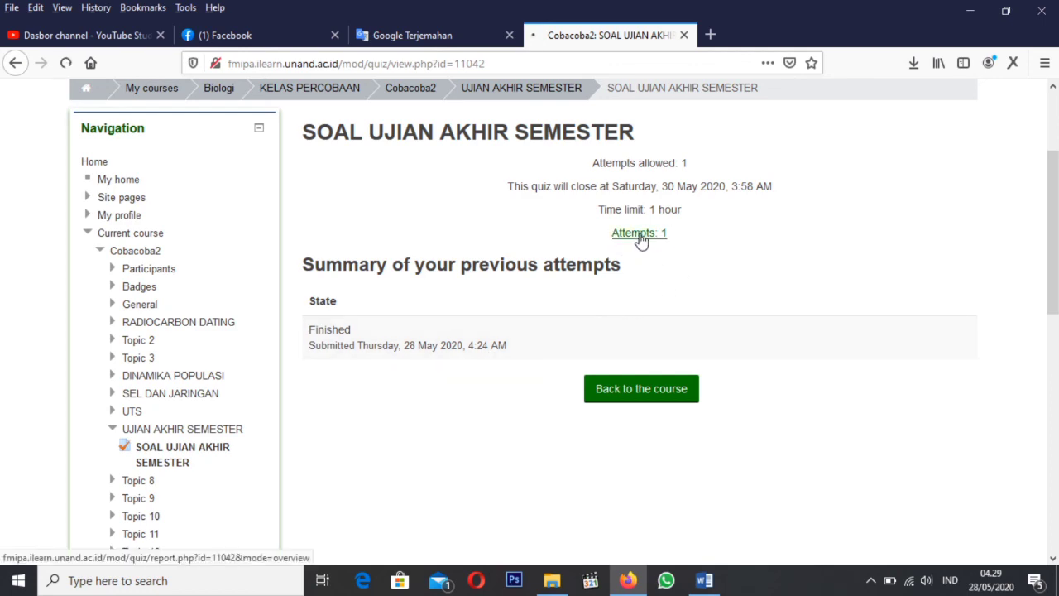
scroll(565, 350, down, 8)
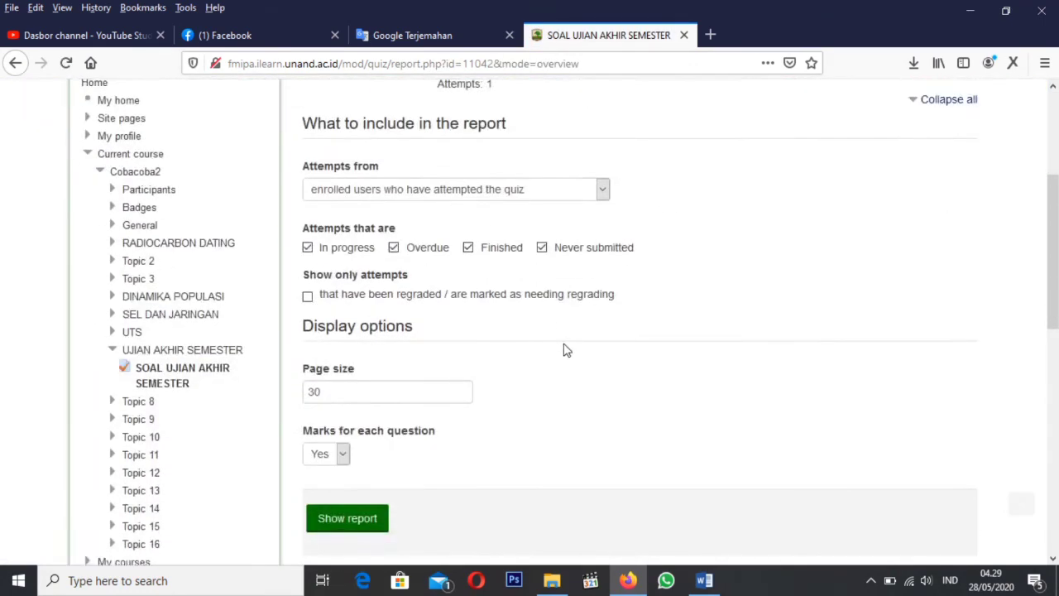
scroll(567, 352, down, 1)
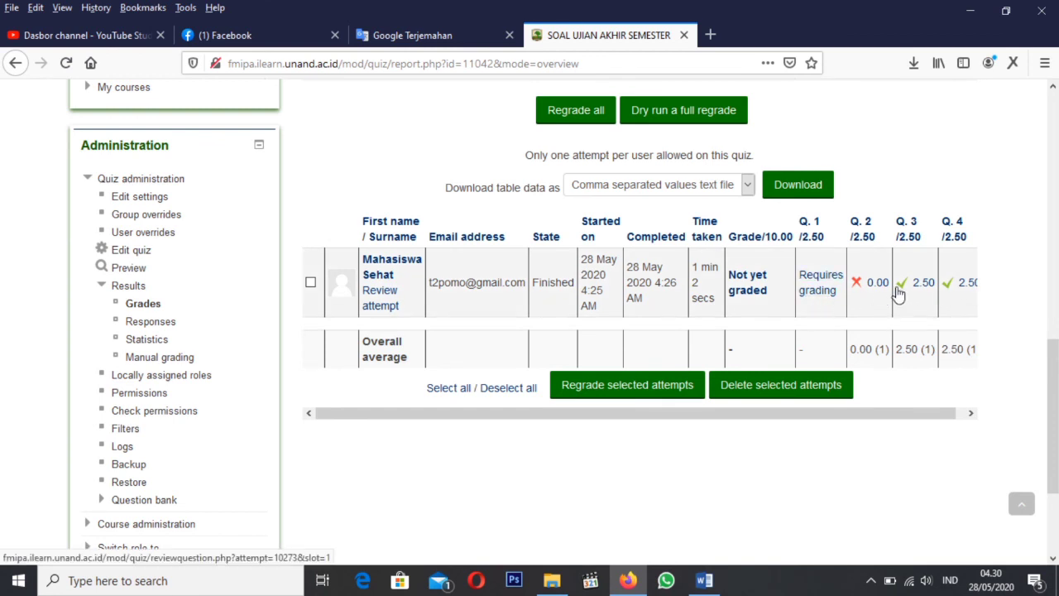
drag(673, 409, 795, 425)
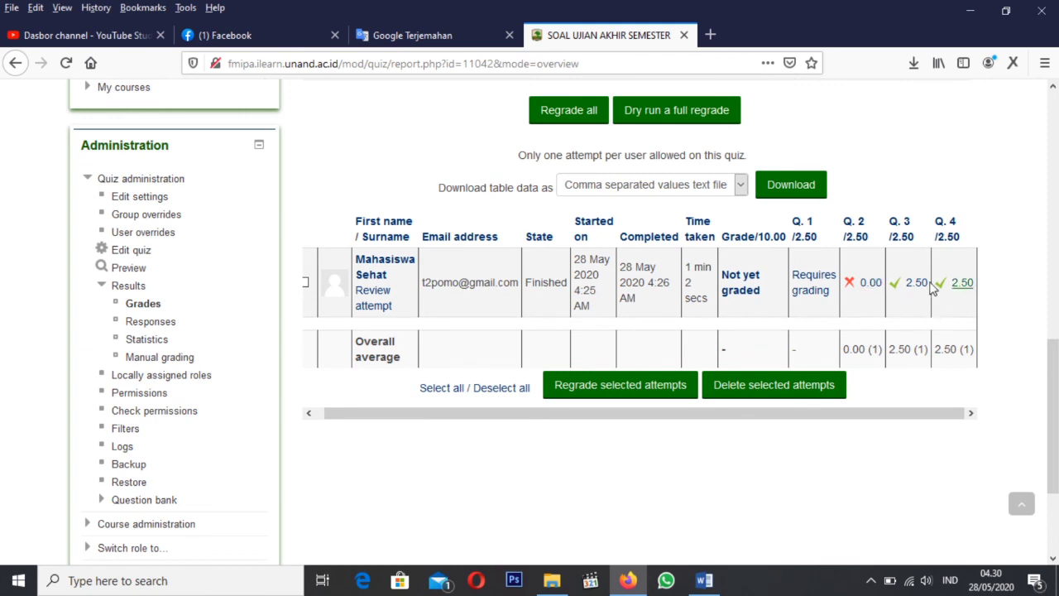
Open the student's essay response that requires grading and review the answer and its response history.
click(813, 278)
click(814, 283)
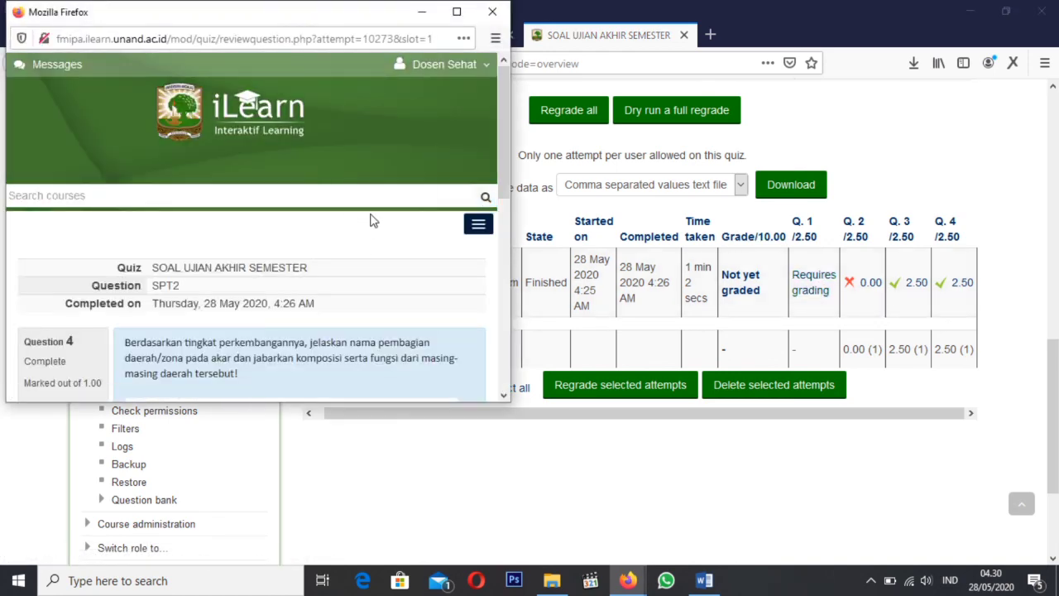
scroll(277, 289, down, 3)
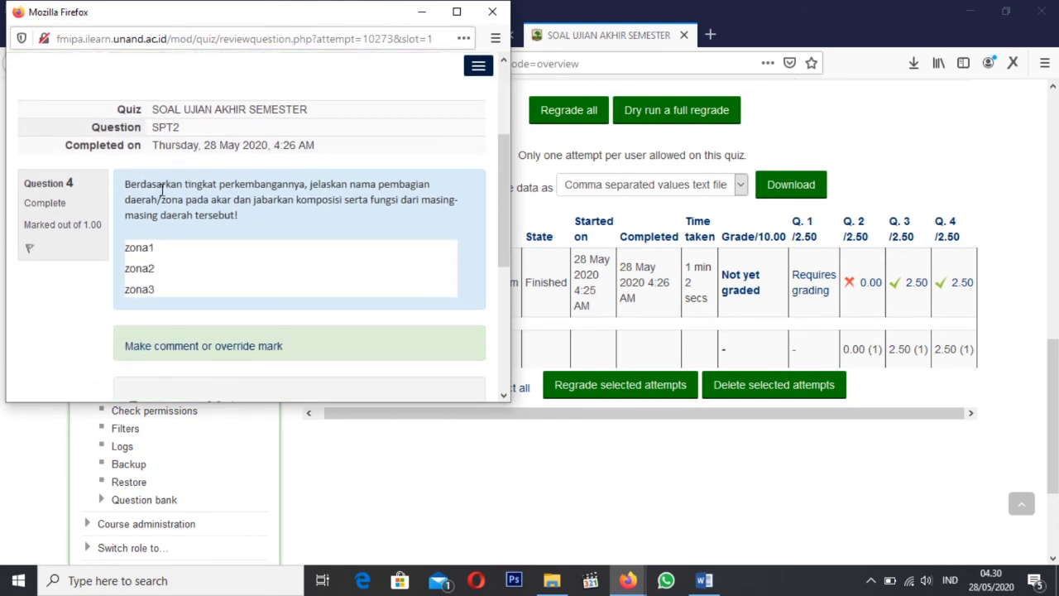
scroll(162, 189, down, 3)
scroll(190, 217, down, 3)
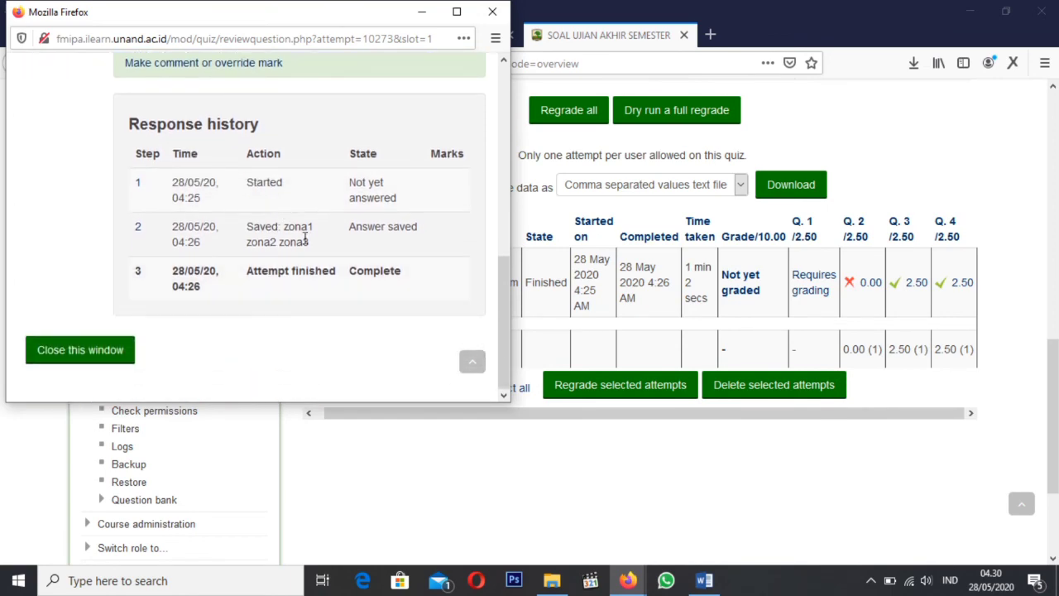
Grade the student's SPT2 essay answer with the comment "Jawaban jurang lengkap." and a mark of 0.8, and save it.
click(456, 12)
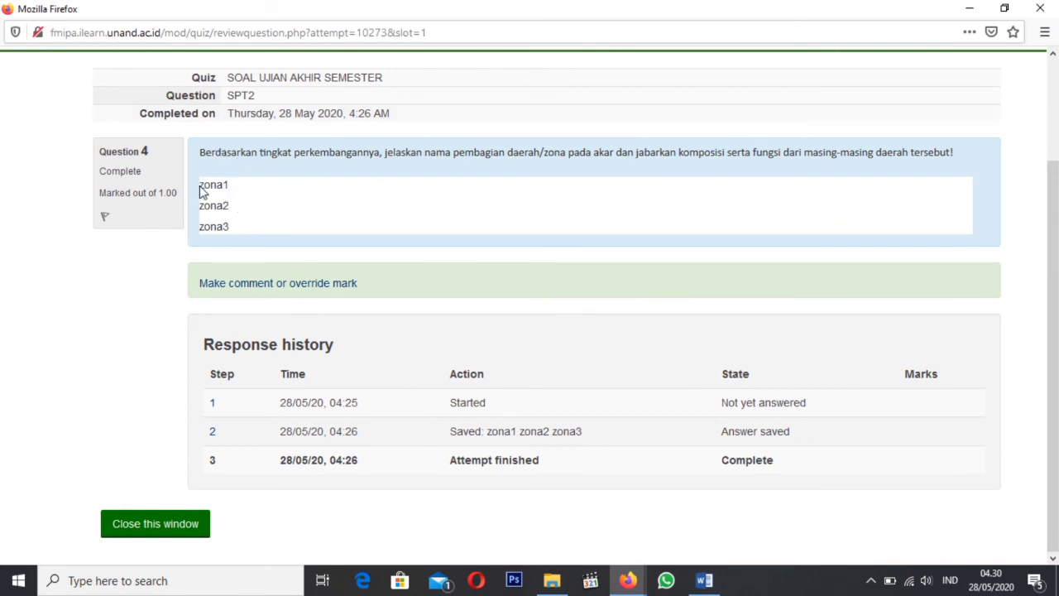
drag(199, 187, 223, 203)
click(265, 219)
click(287, 284)
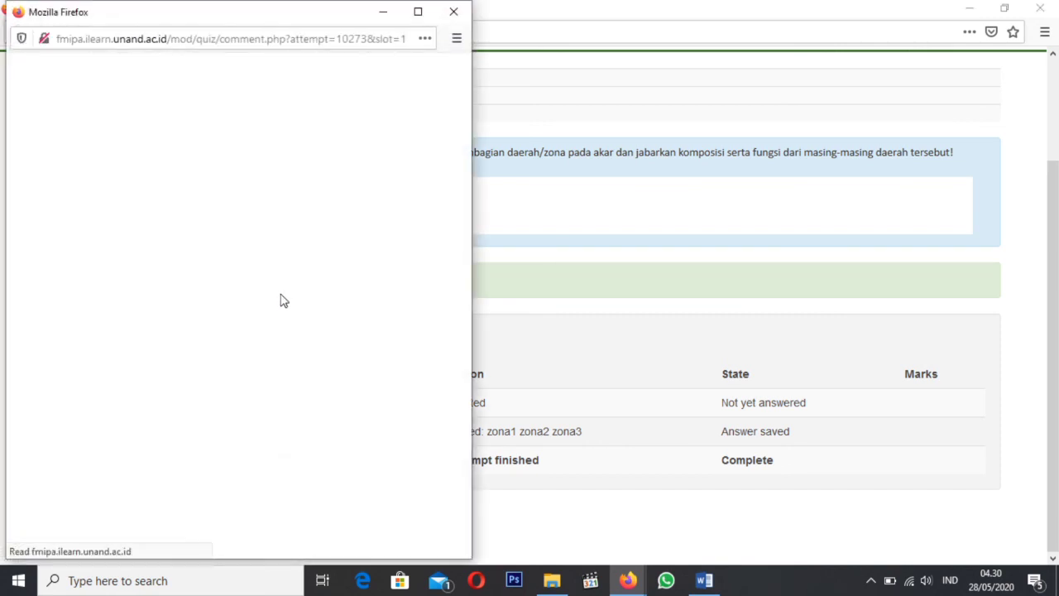
scroll(220, 348, down, 5)
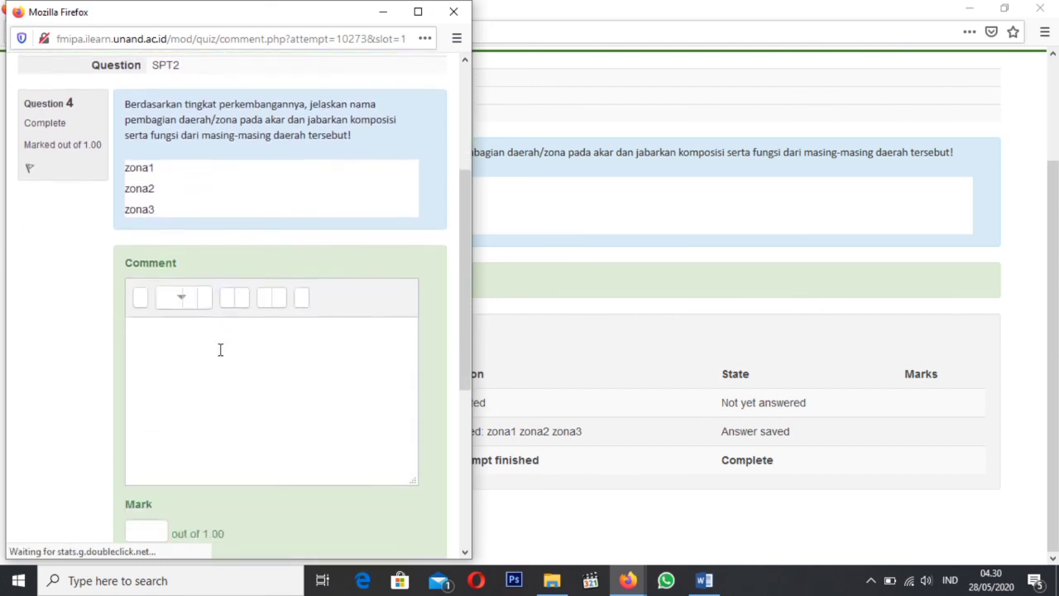
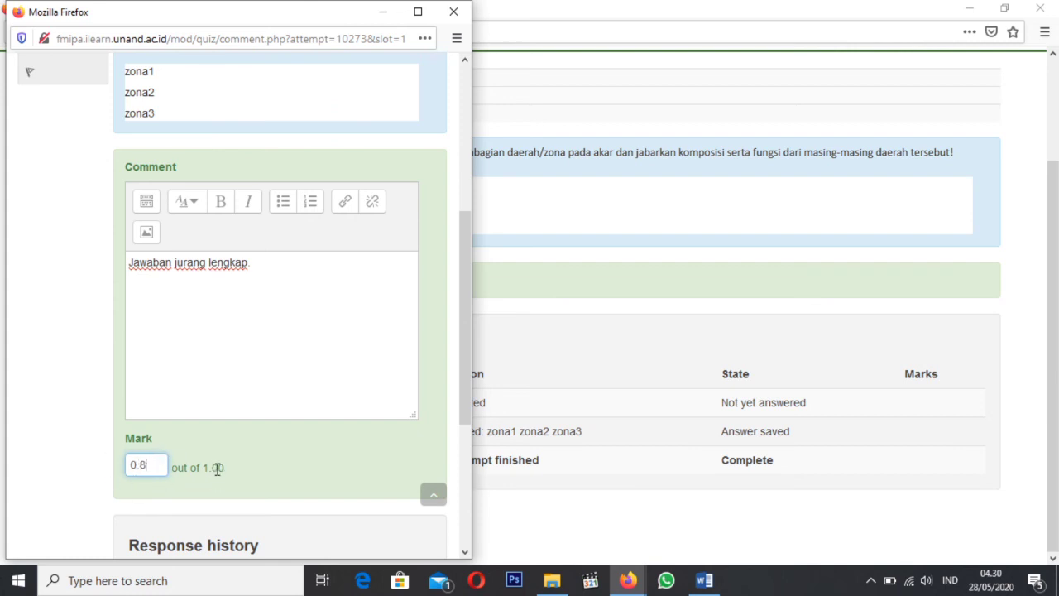
scroll(327, 460, down, 5)
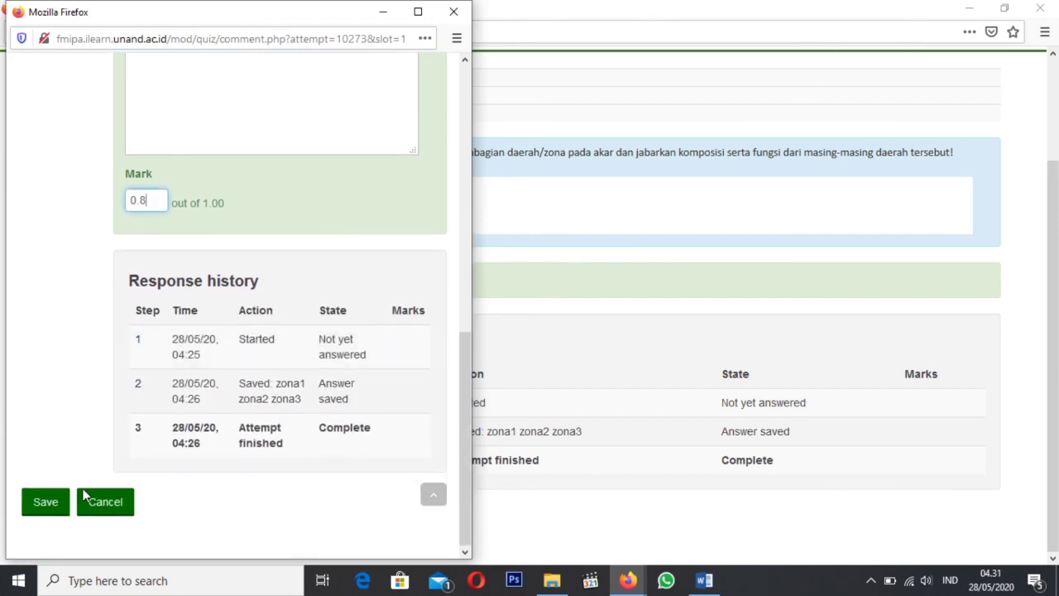
click(48, 510)
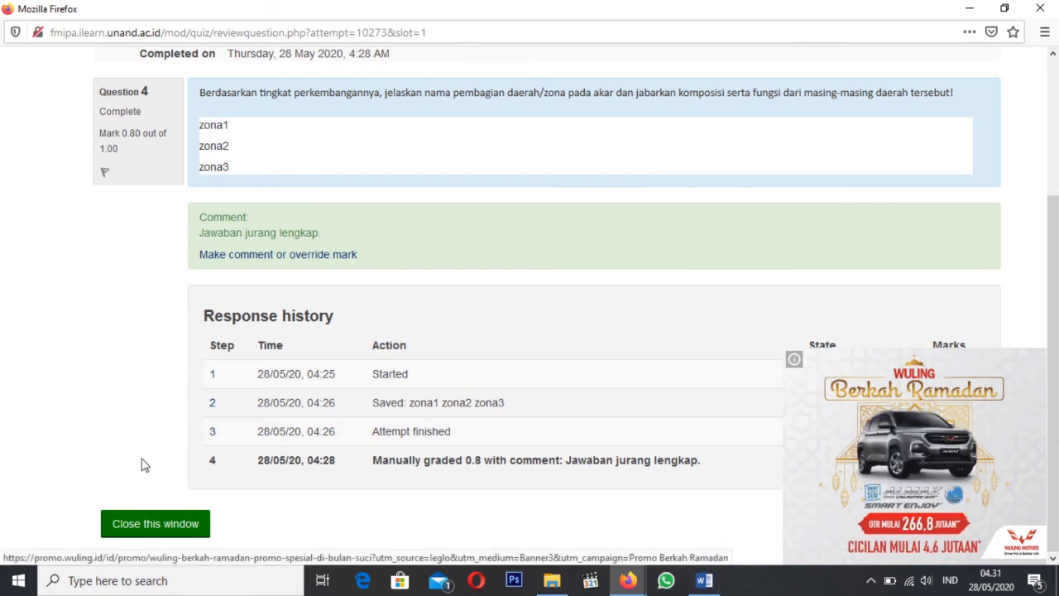
Try to close the question review, and reopen the Kelas Percobaan2 course from the site's front page.
click(161, 534)
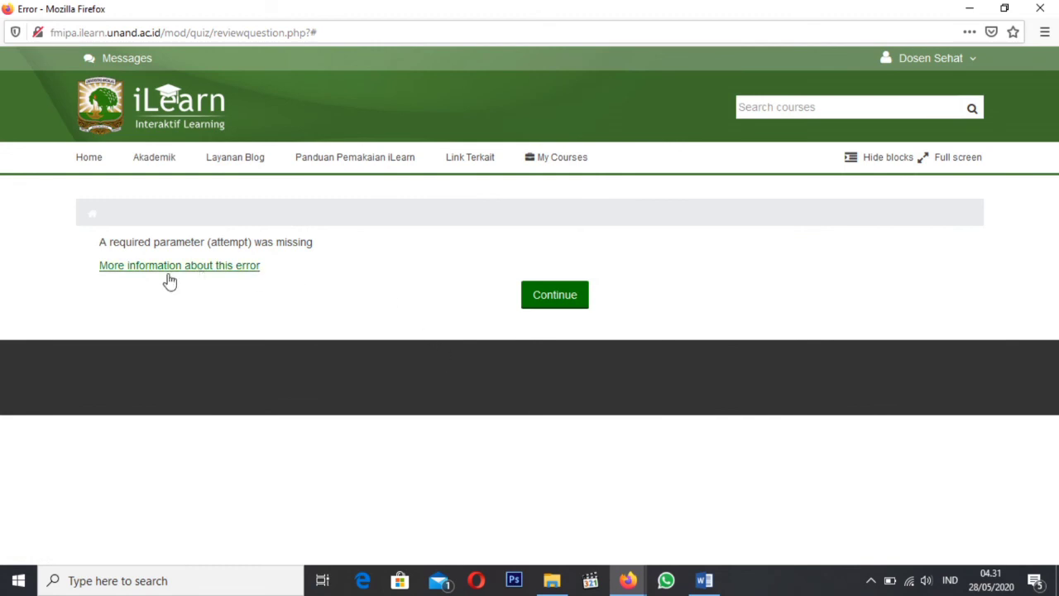
click(566, 303)
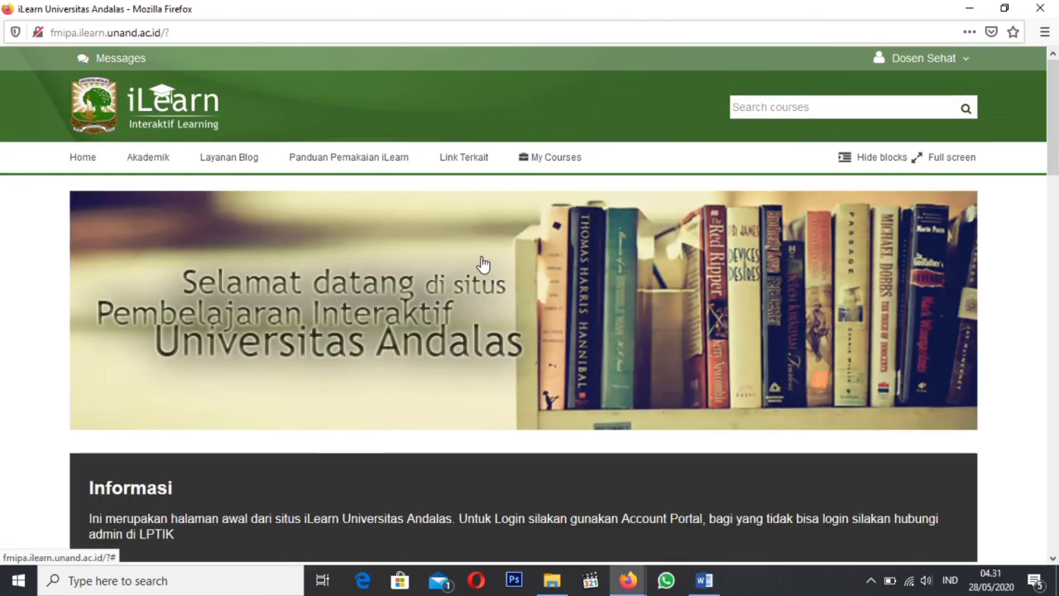
scroll(343, 279, down, 5)
scroll(343, 279, down, 8)
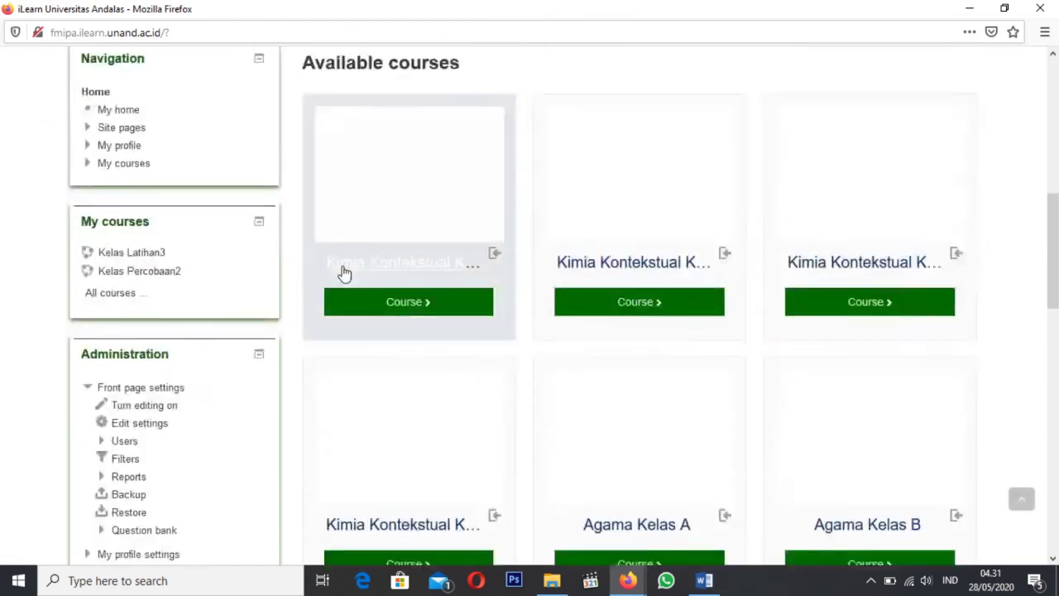
scroll(343, 270, up, 9)
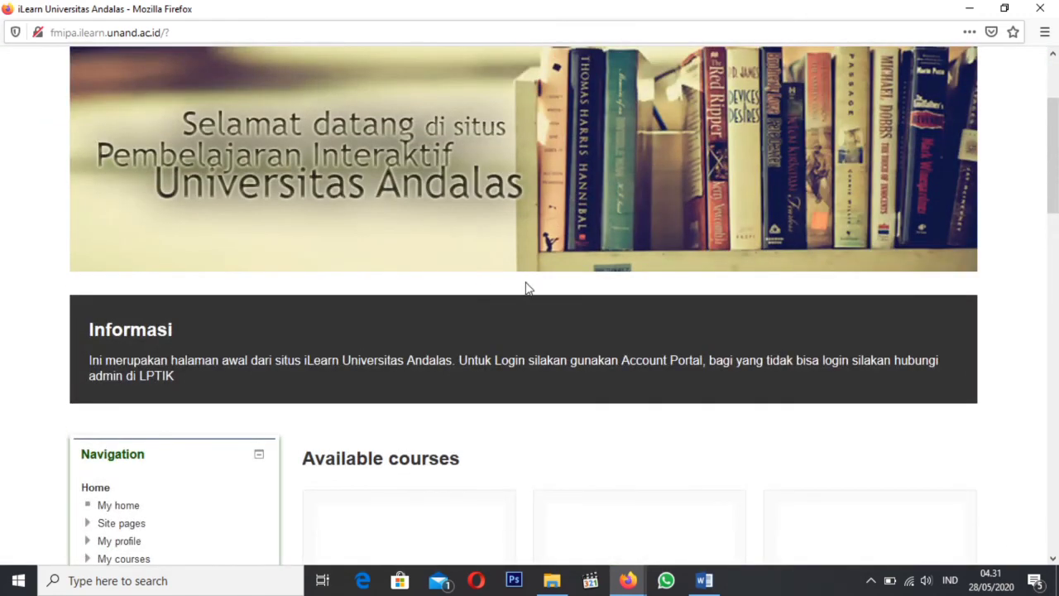
scroll(525, 289, up, 3)
mouse_move(551, 170)
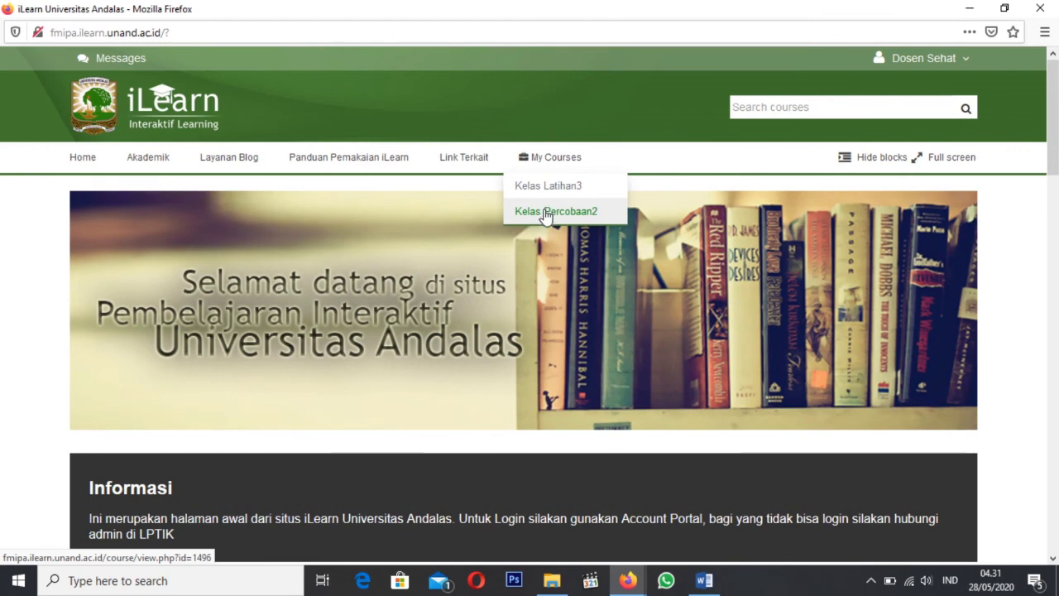
click(546, 214)
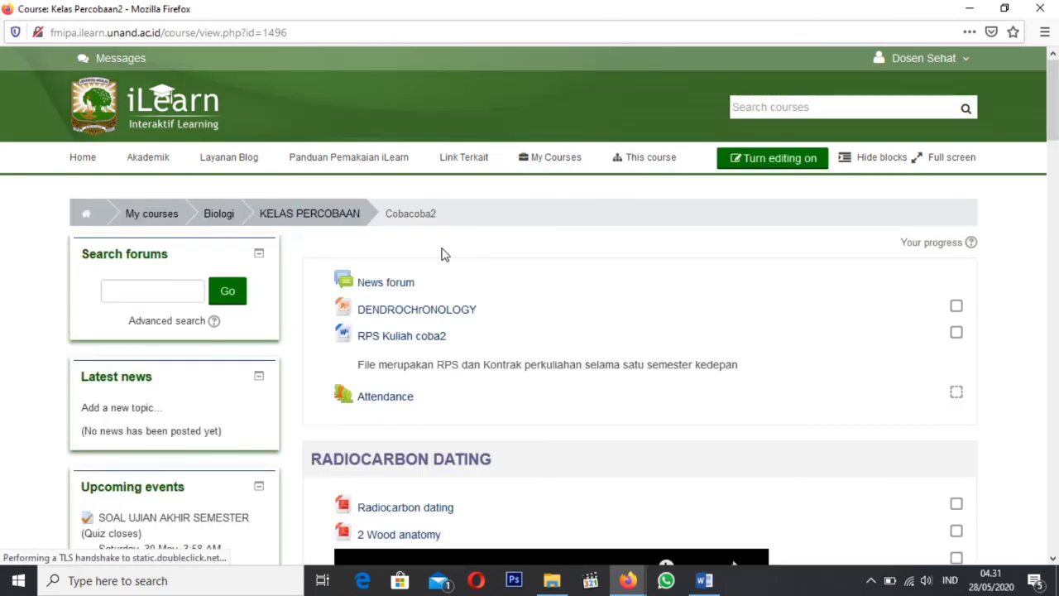
Return to the browser window with the quiz's grades report and reload it to check the student's updated grades.
mouse_move(647, 584)
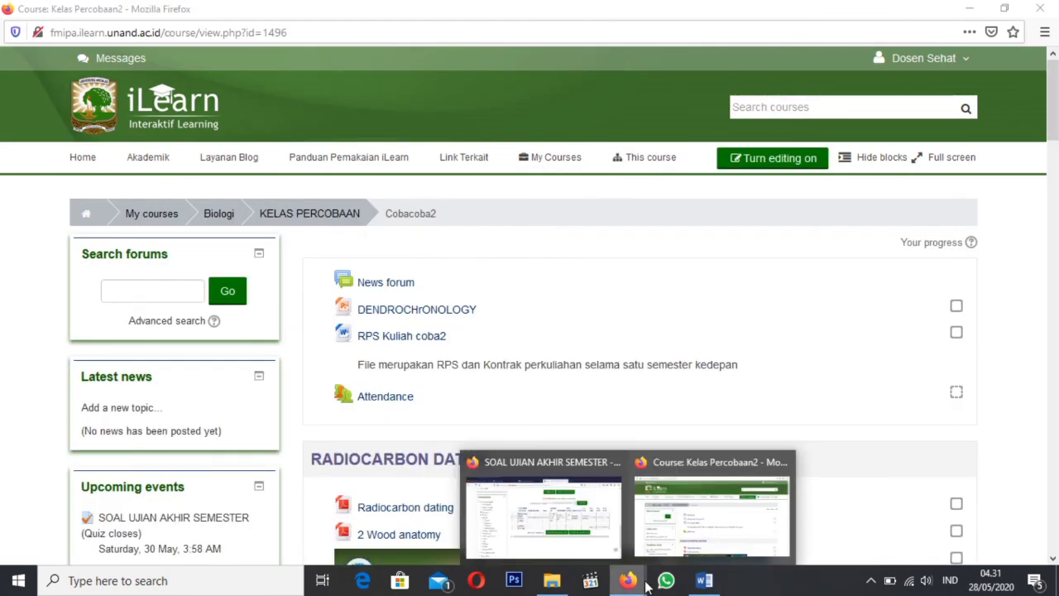
click(587, 534)
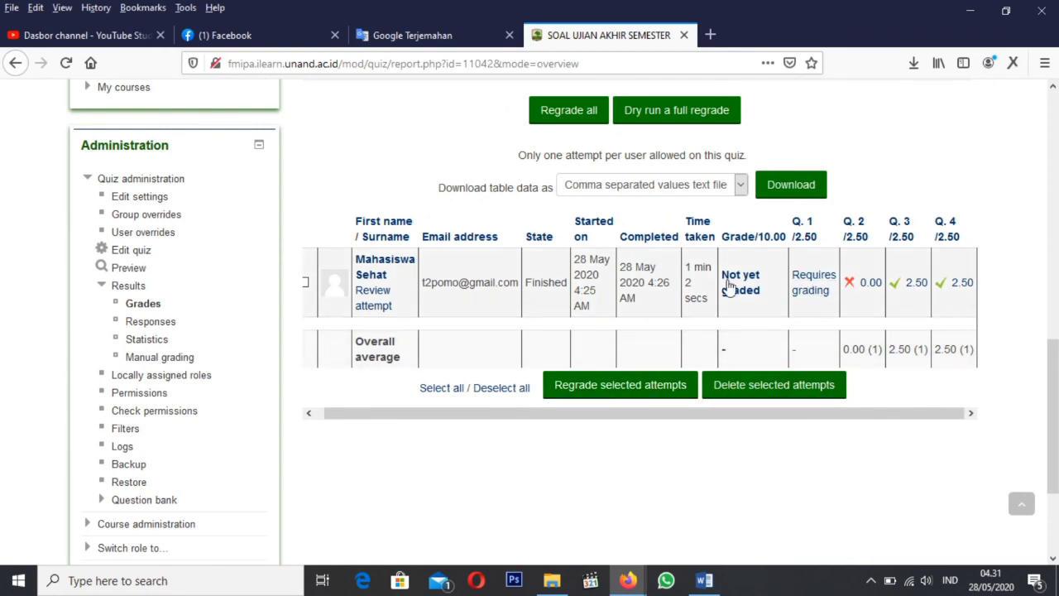
scroll(362, 239, up, 8)
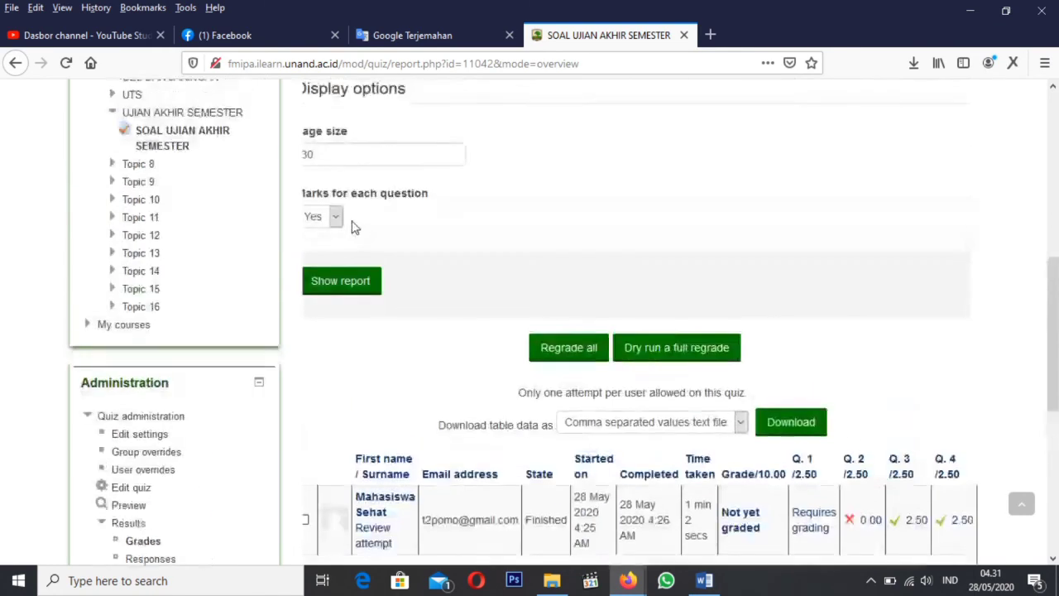
click(64, 65)
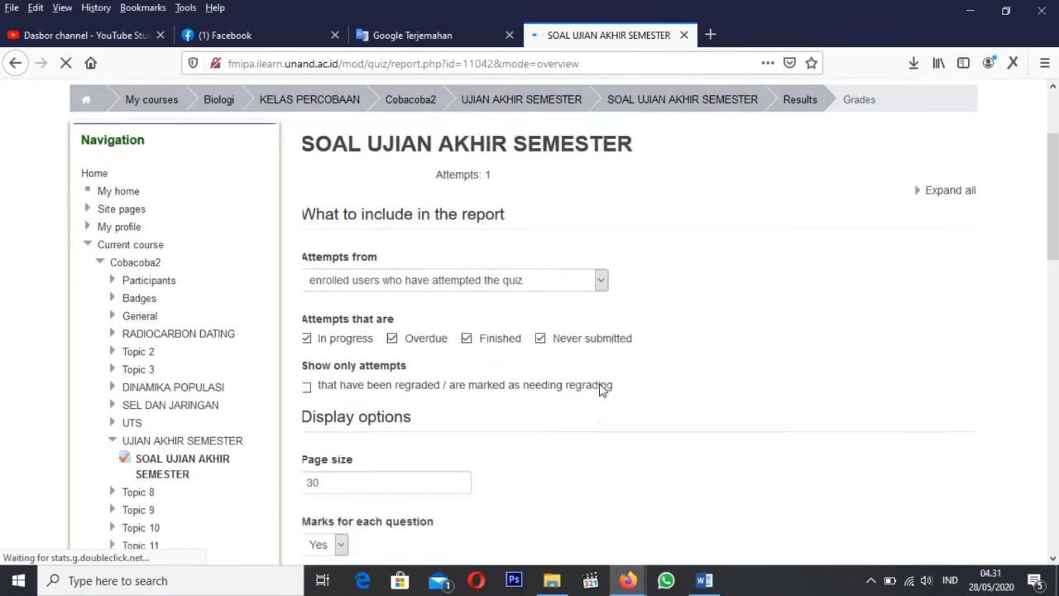
scroll(602, 390, down, 7)
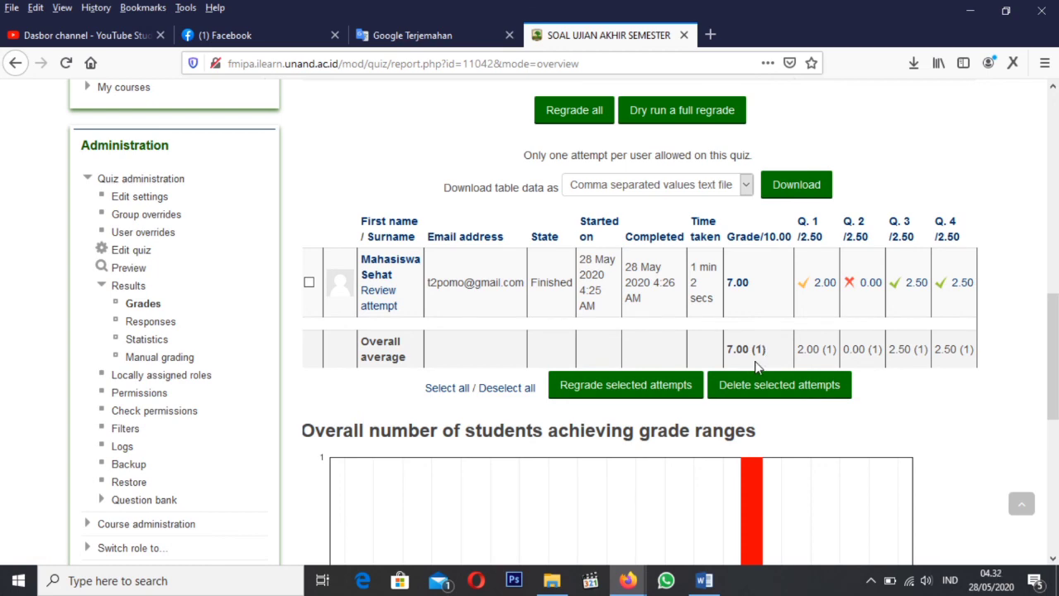
Examine the chart of students achieving each grade range and the report's display options.
scroll(749, 349, down, 10)
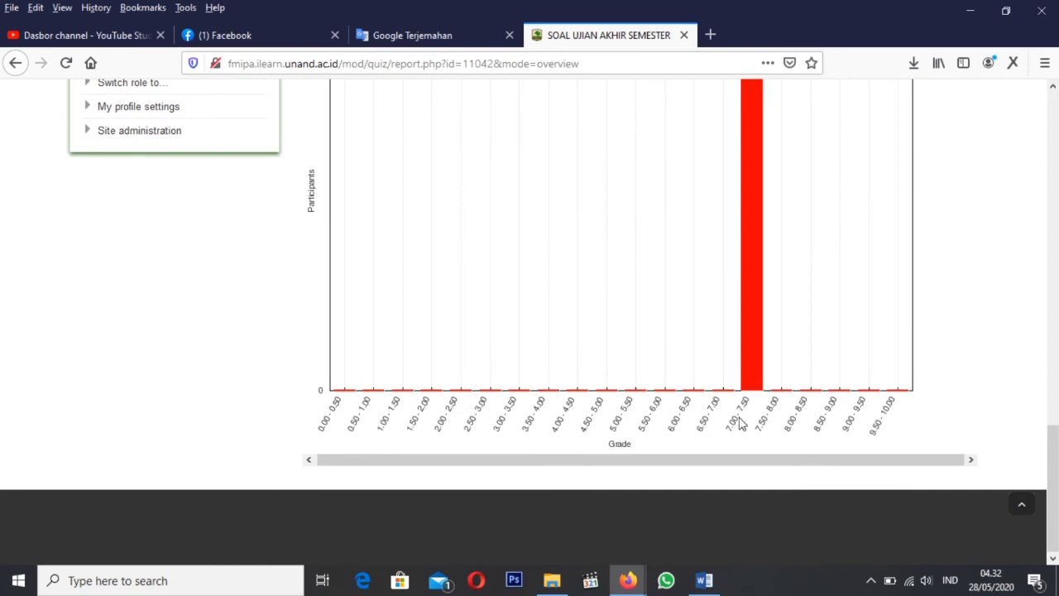
scroll(745, 395, up, 2)
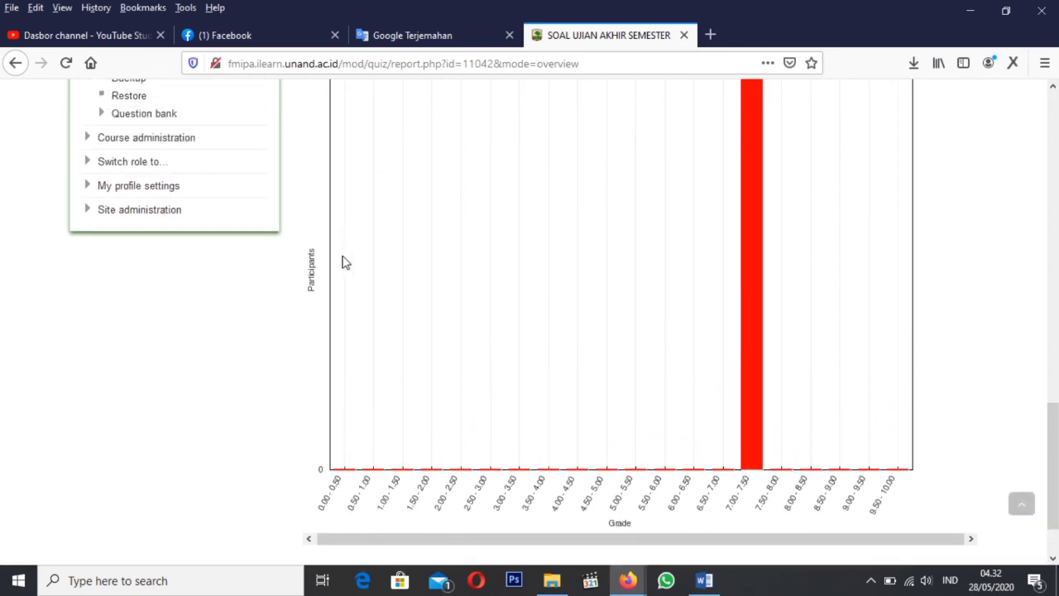
scroll(742, 483, up, 2)
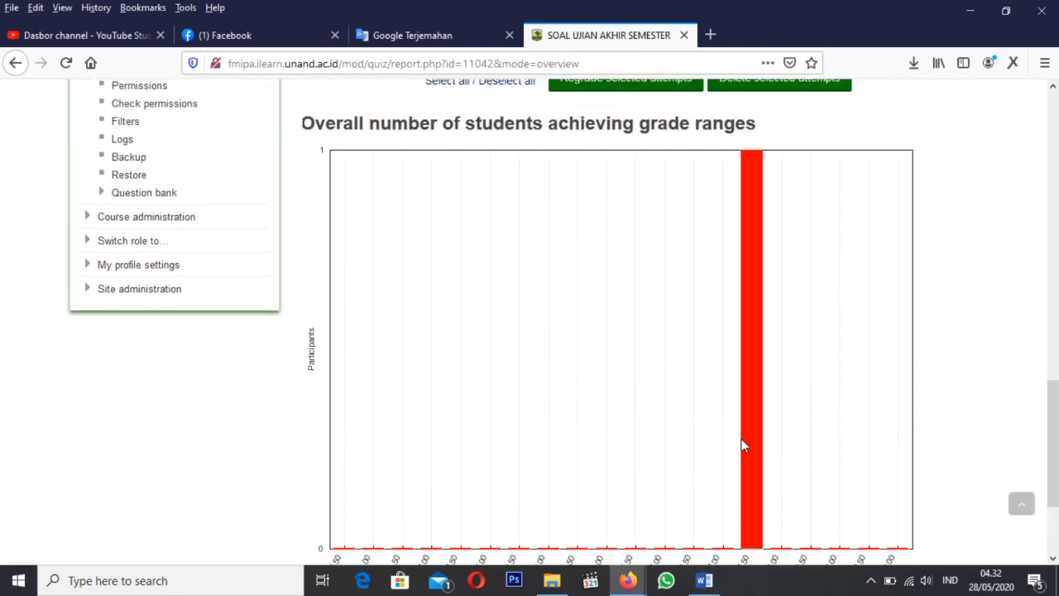
scroll(456, 489, down, 2)
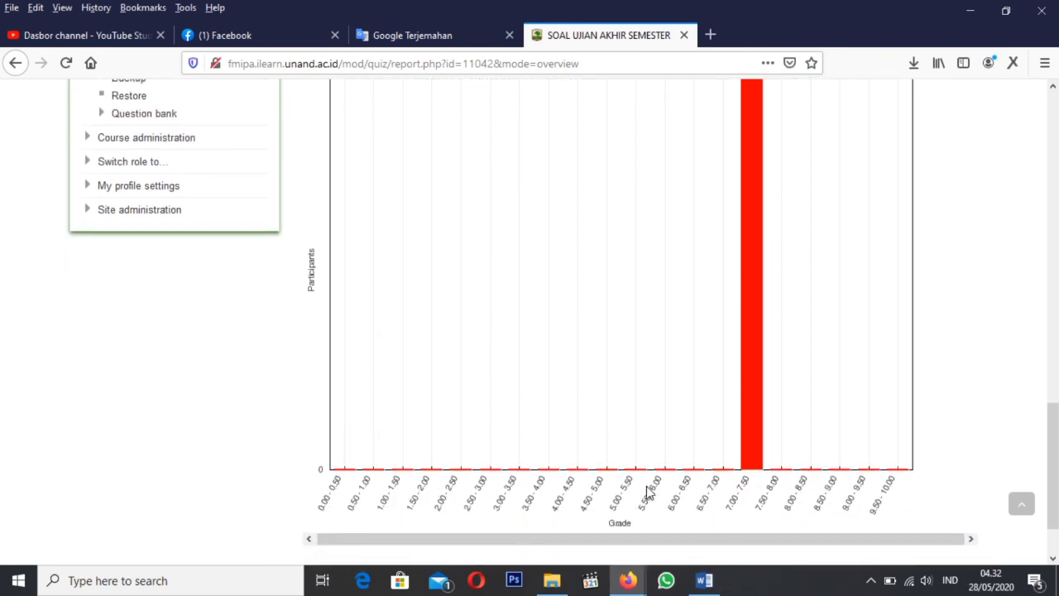
scroll(673, 450, up, 4)
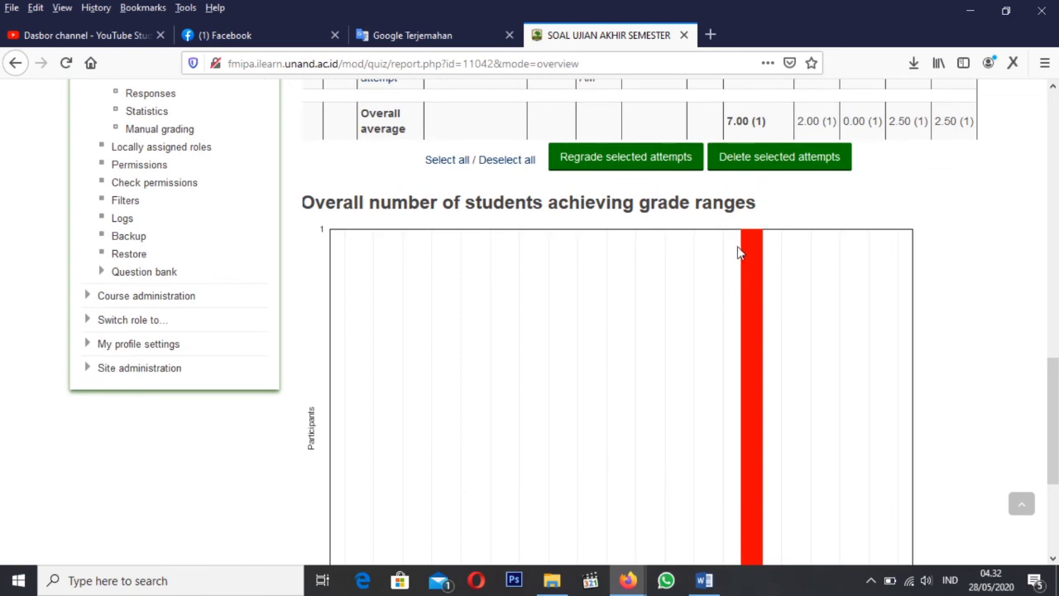
scroll(739, 259, down, 4)
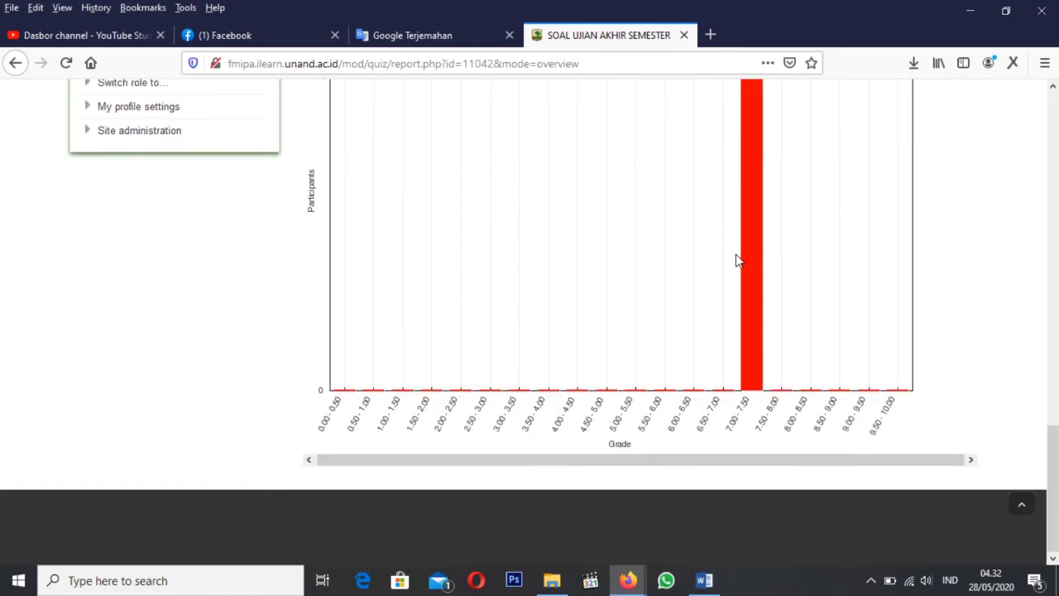
scroll(737, 259, up, 15)
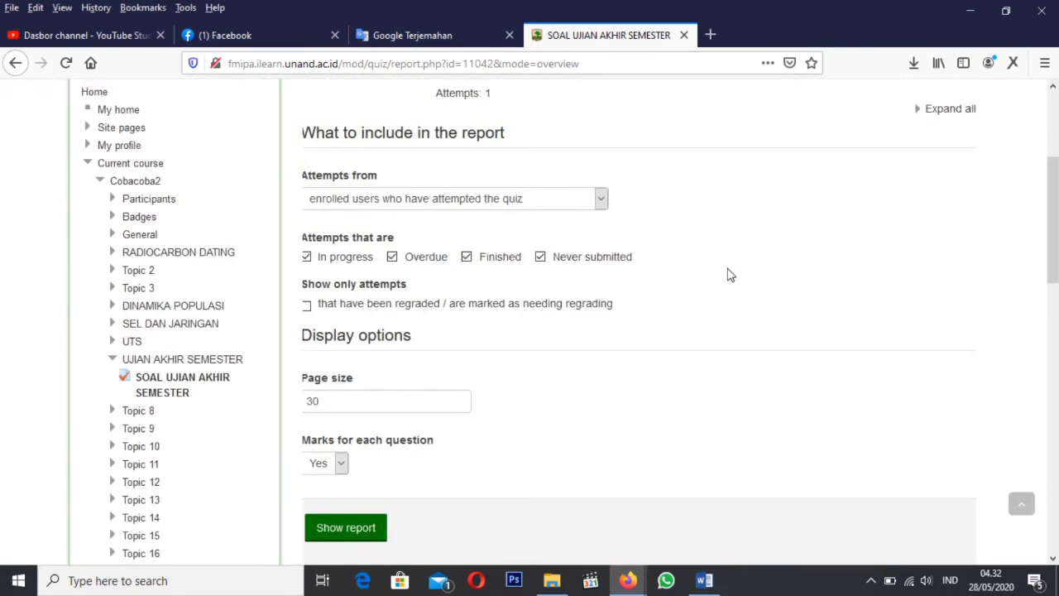
scroll(728, 274, up, 4)
scroll(451, 290, down, 1)
scroll(451, 290, down, 1)
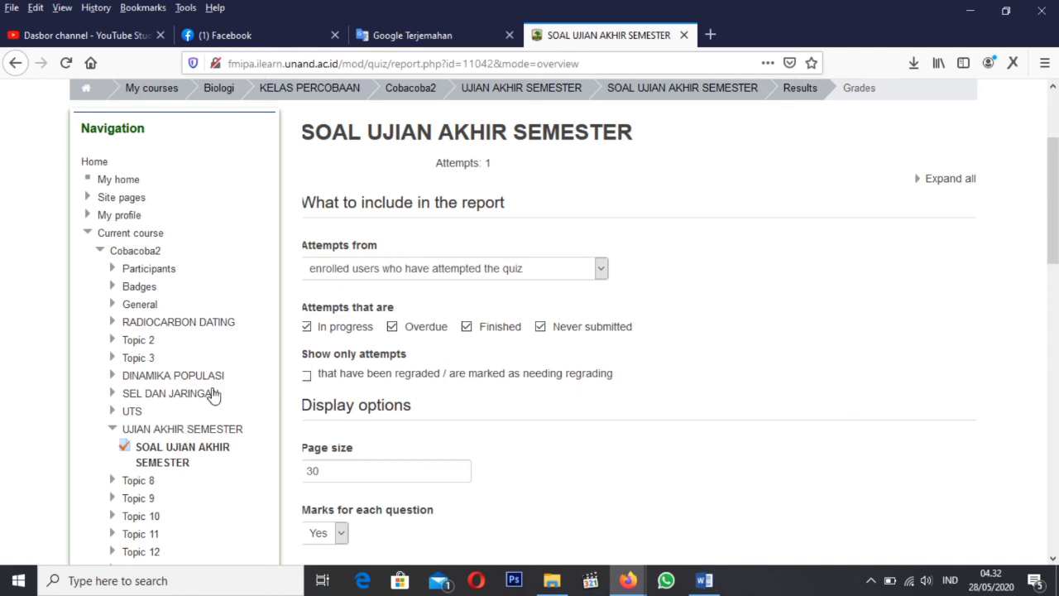
Return from the grades report to the Cobacoba2 course page and look through its sections.
scroll(214, 395, up, 2)
click(398, 259)
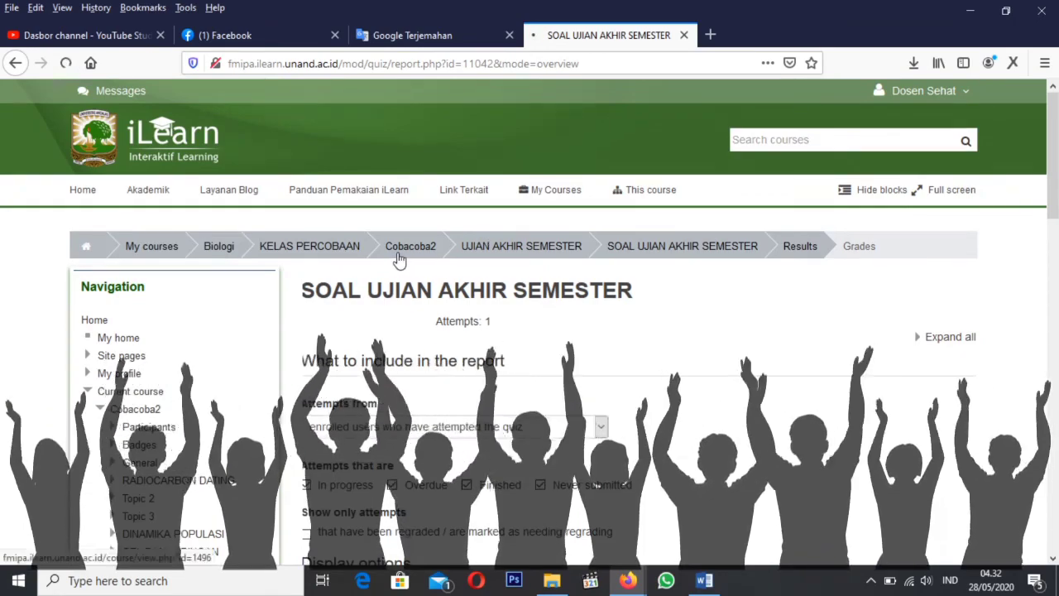
scroll(562, 331, down, 15)
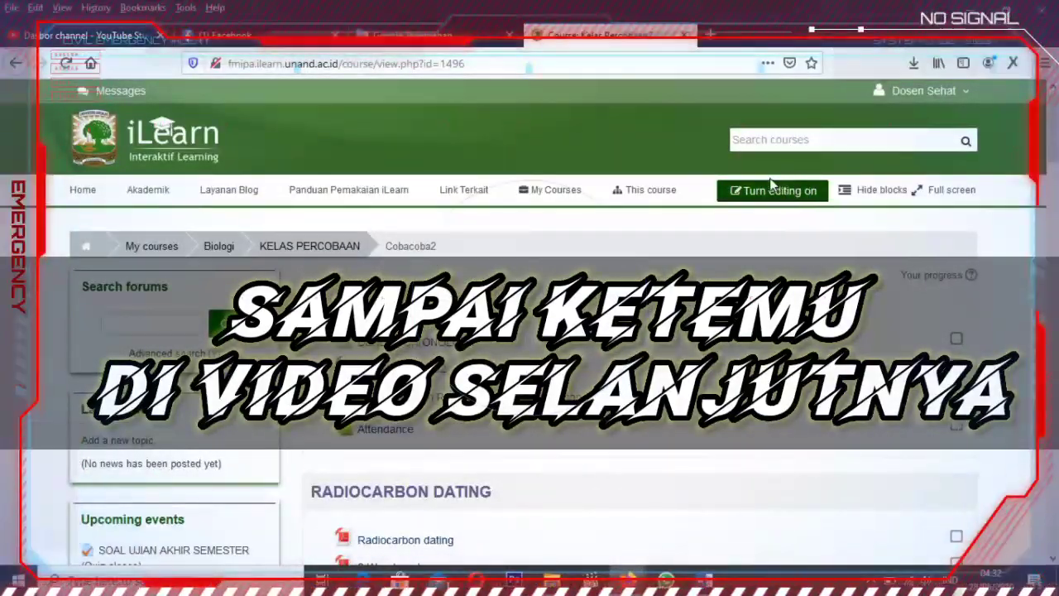
Turn course editing on and back off, and log out of the lecturer account.
click(769, 185)
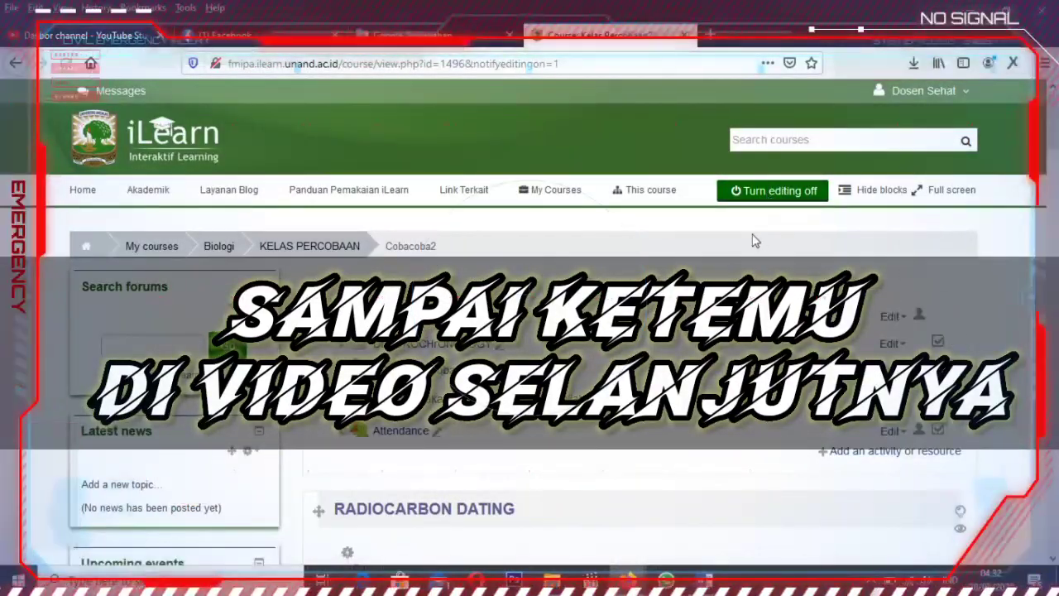
click(772, 190)
click(923, 90)
click(885, 234)
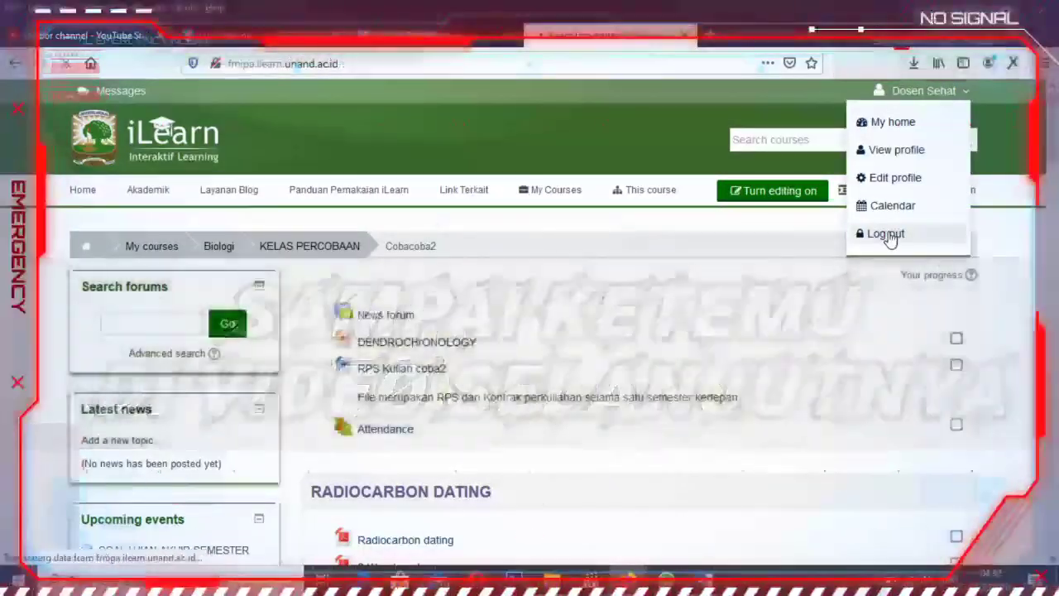